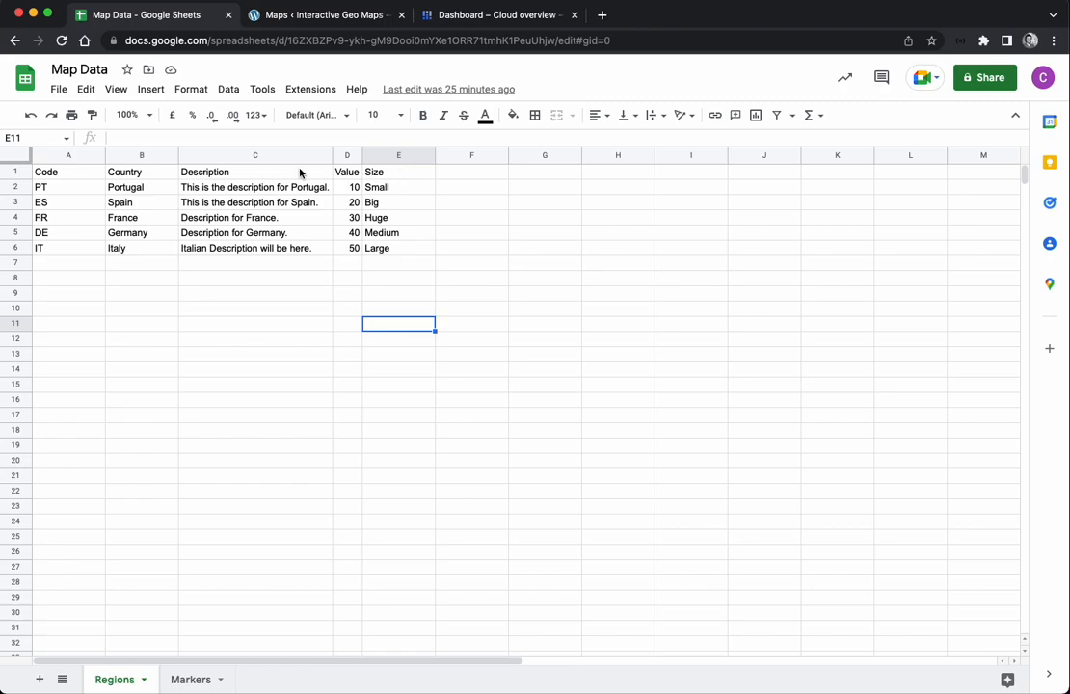
Examine the column headers of the Regions sheet and the entries under Code and Country.
left_click(55, 175)
left_click(120, 175)
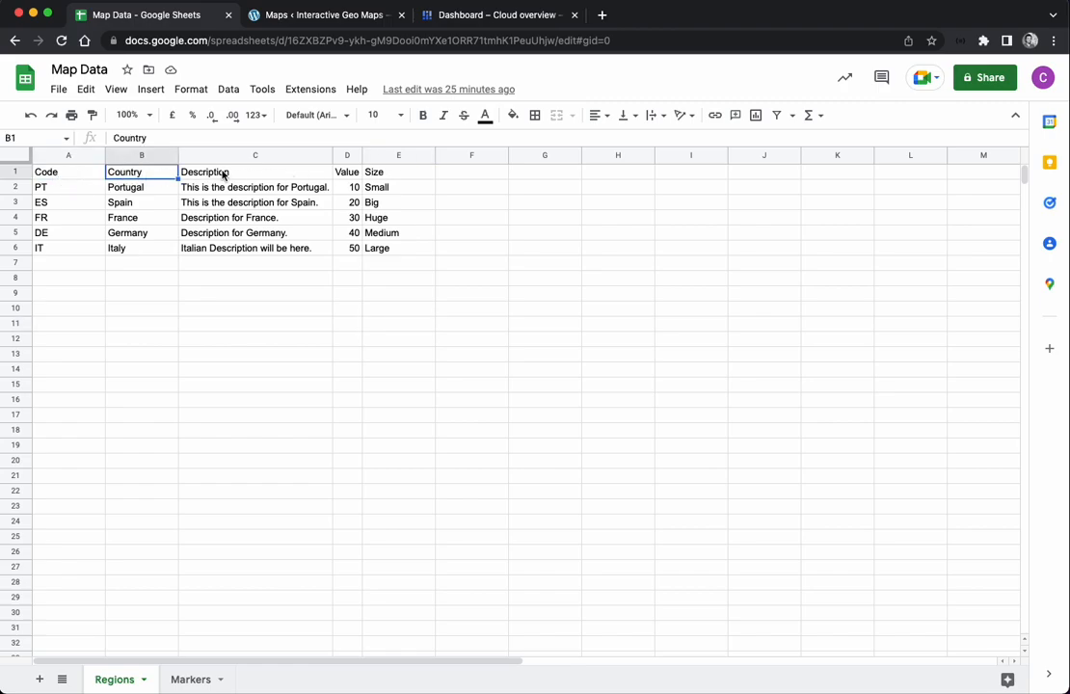
left_click(220, 174)
left_click(345, 174)
left_click(390, 175)
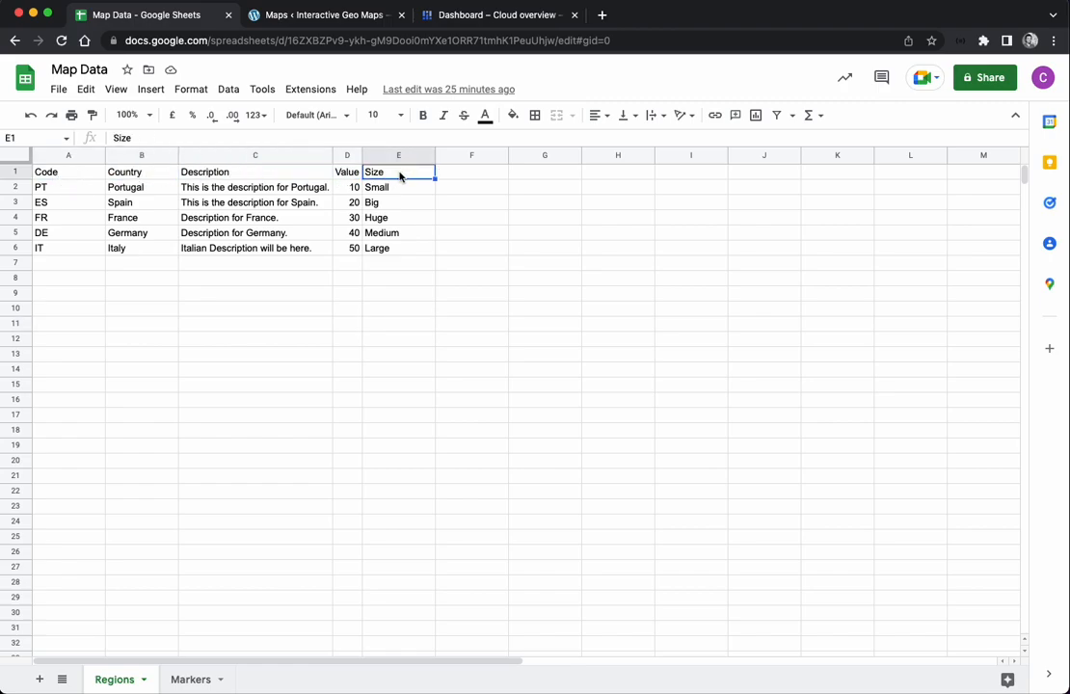
left_click(59, 175)
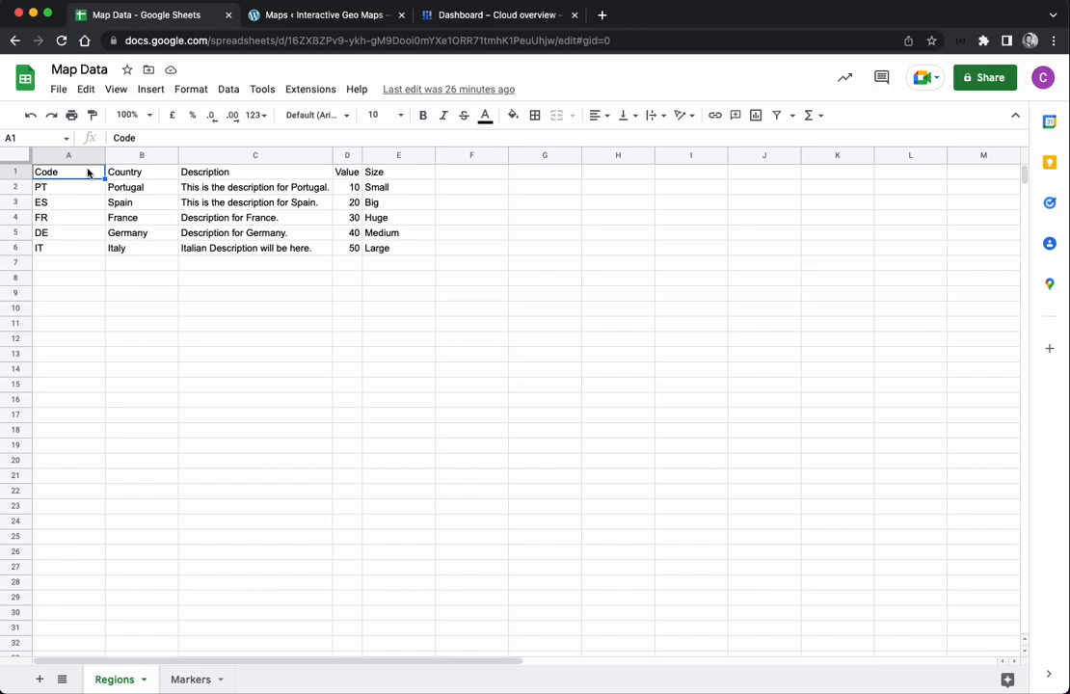
left_click(147, 175)
left_click(205, 176)
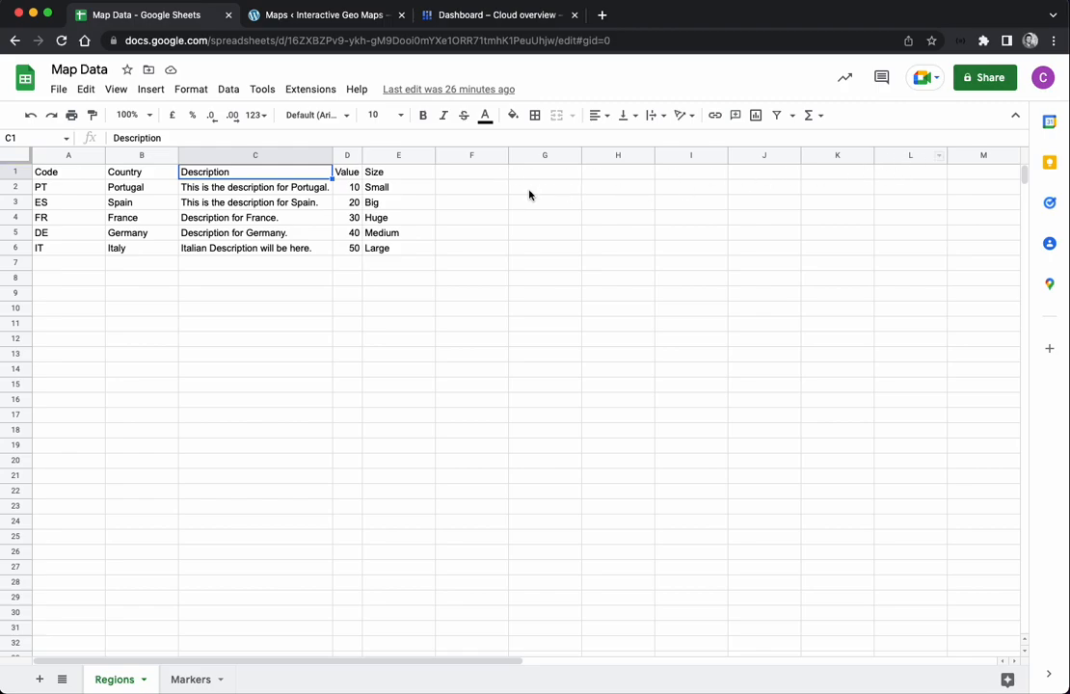
left_click(66, 195)
left_click_drag(67, 198, 64, 248)
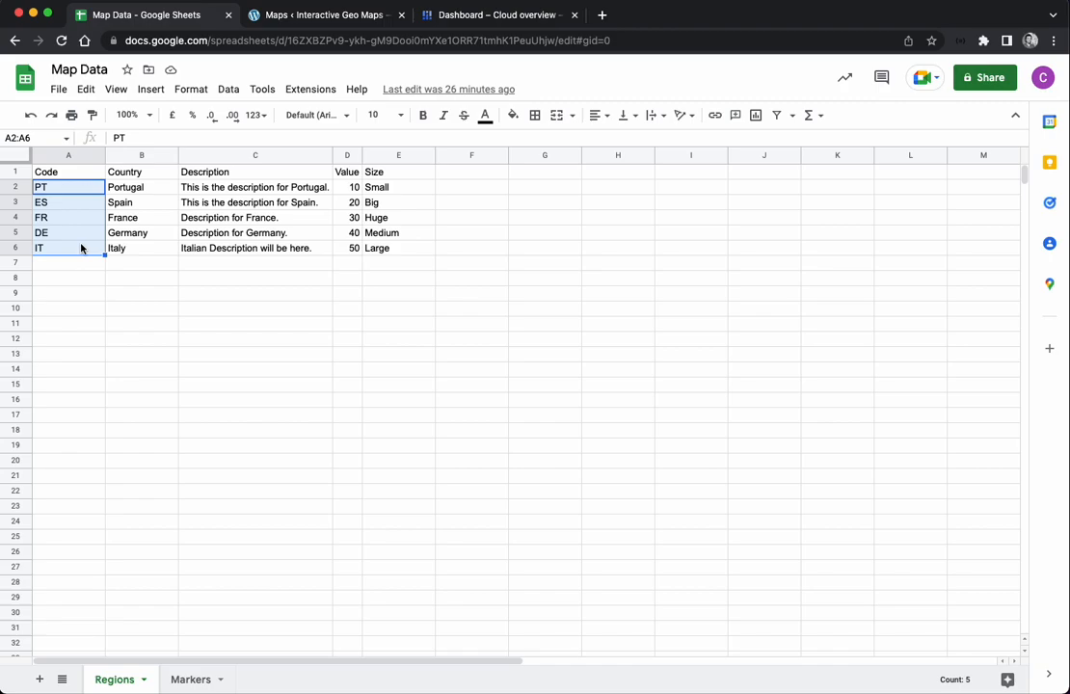
left_click(135, 191)
left_click_drag(135, 190, 130, 243)
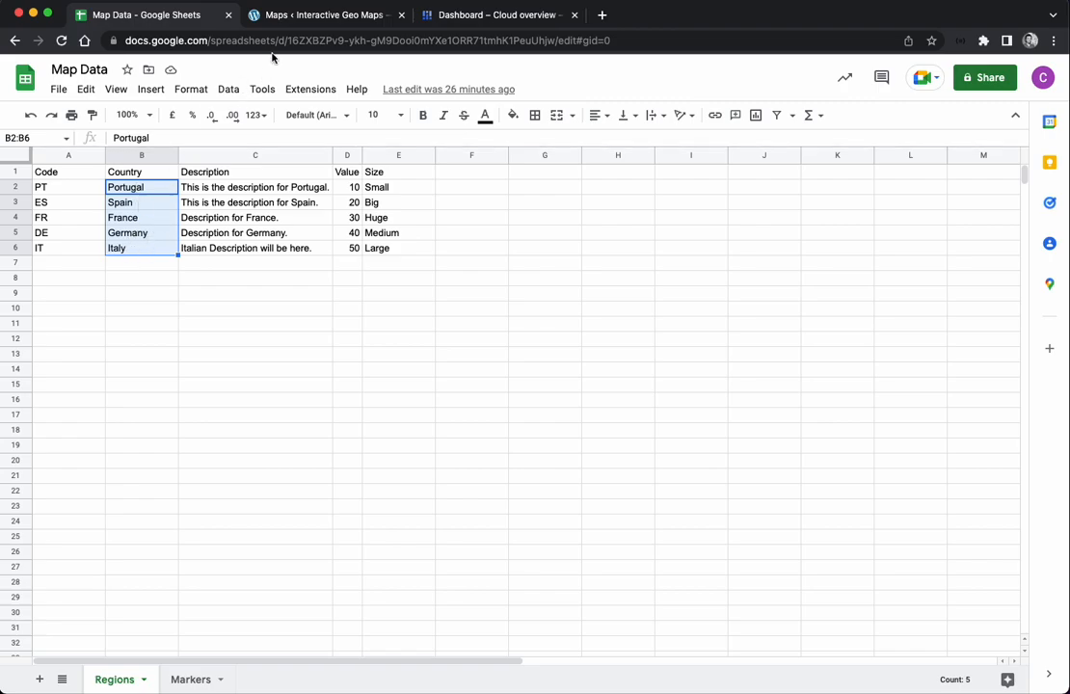
Switch to the WordPress maps admin, start adding a new map, and view its list of region codes.
left_click(256, 15)
left_click(208, 101)
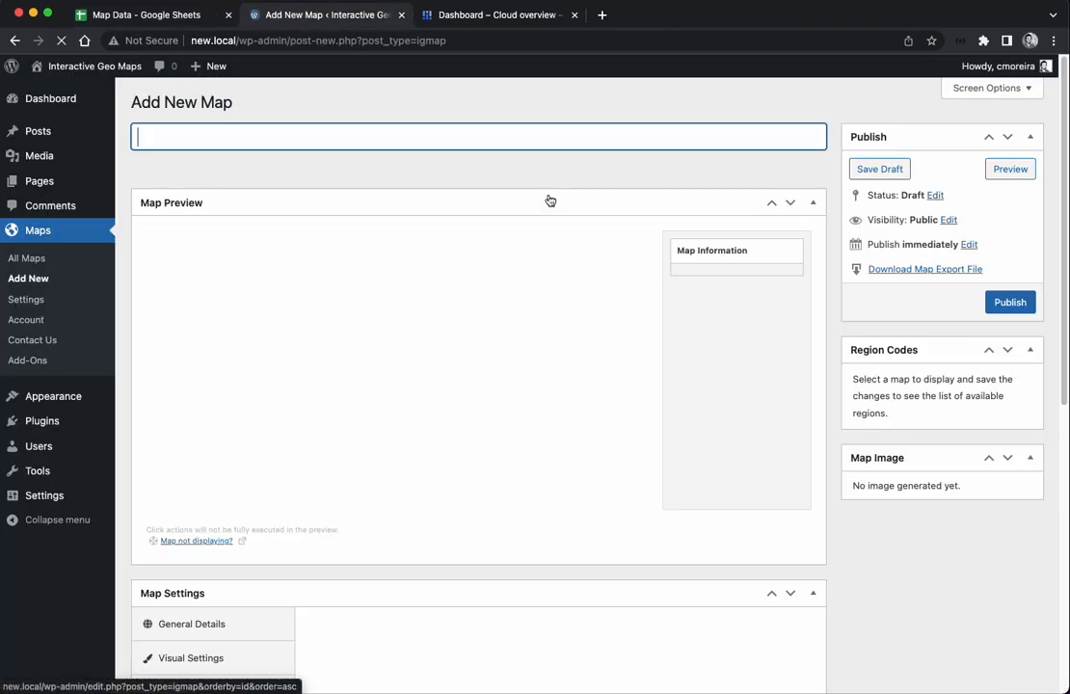
scroll(899, 354, "down", 3)
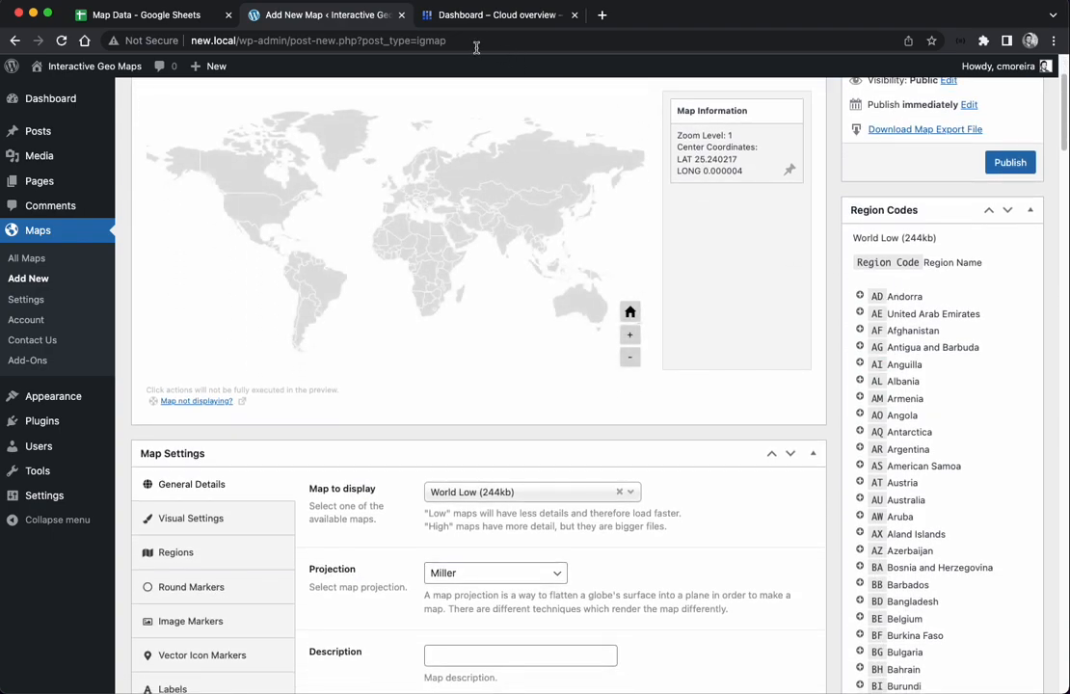
Switch back to the Map Data spreadsheet and examine the Markers sheet's Latitude, Longitude and Name columns.
left_click(192, 18)
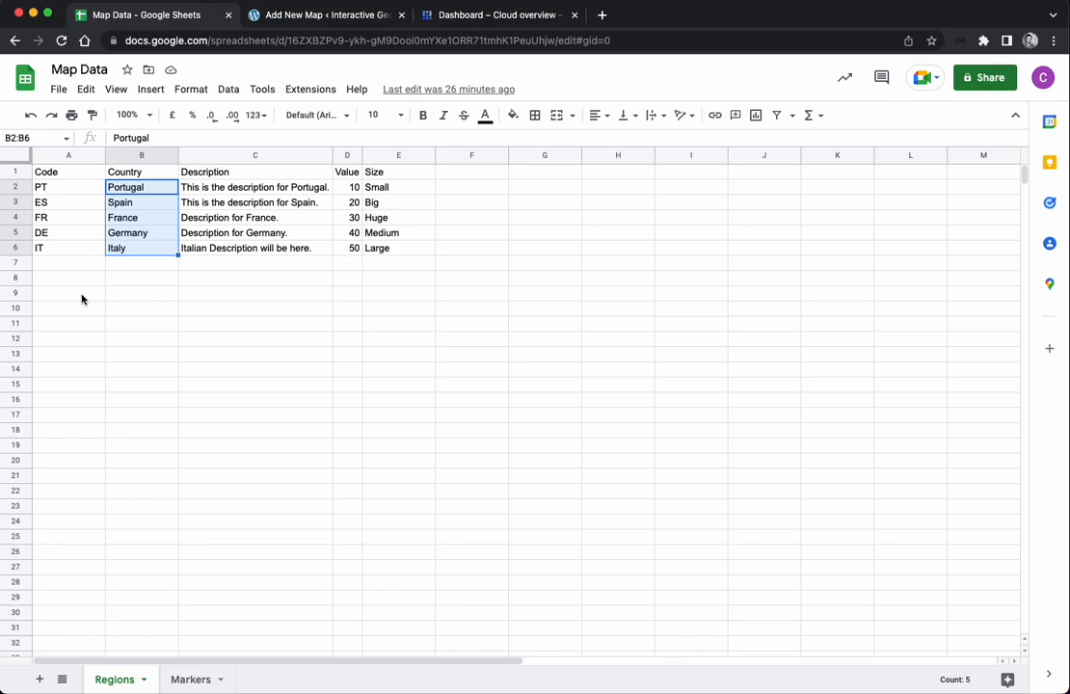
left_click(192, 679)
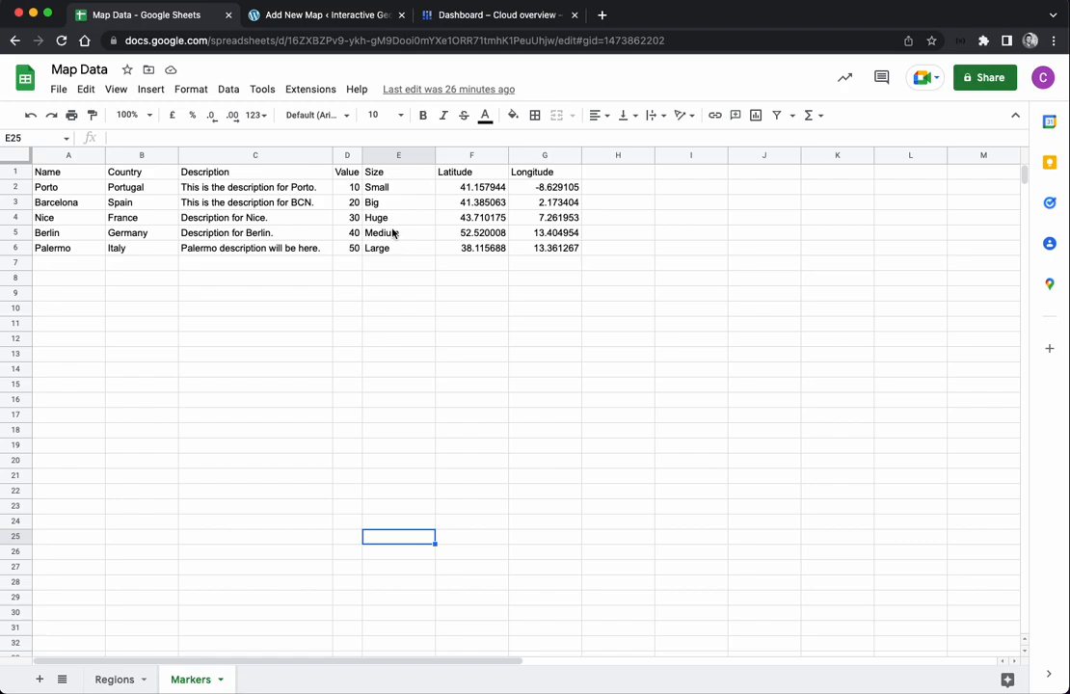
left_click(488, 175)
left_click(533, 177)
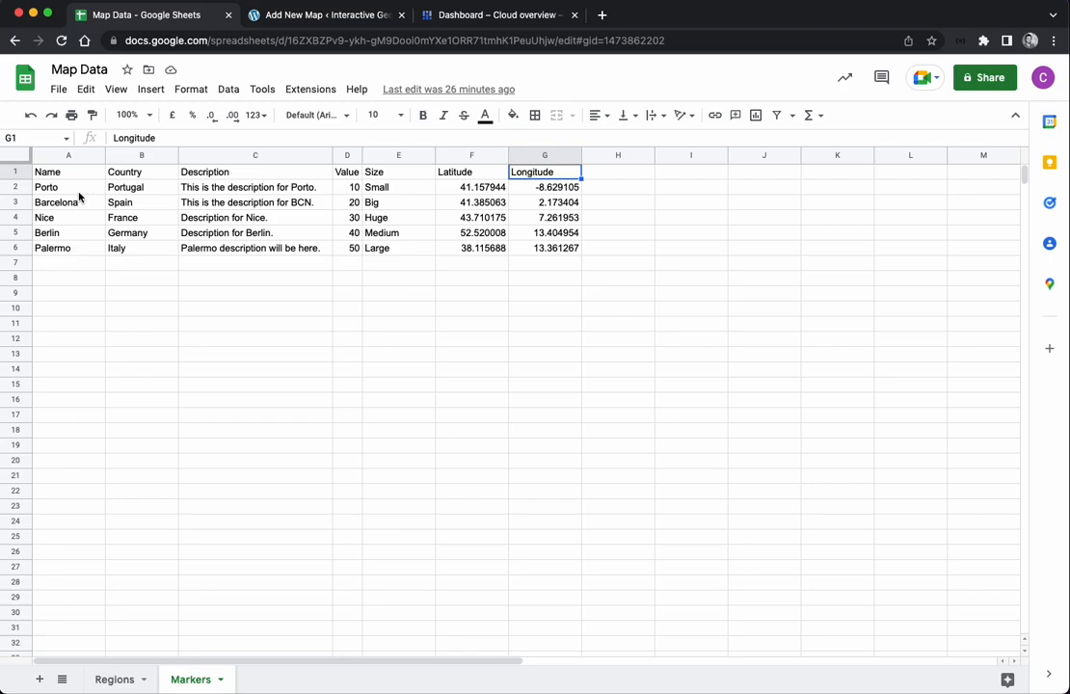
left_click_drag(79, 170, 79, 248)
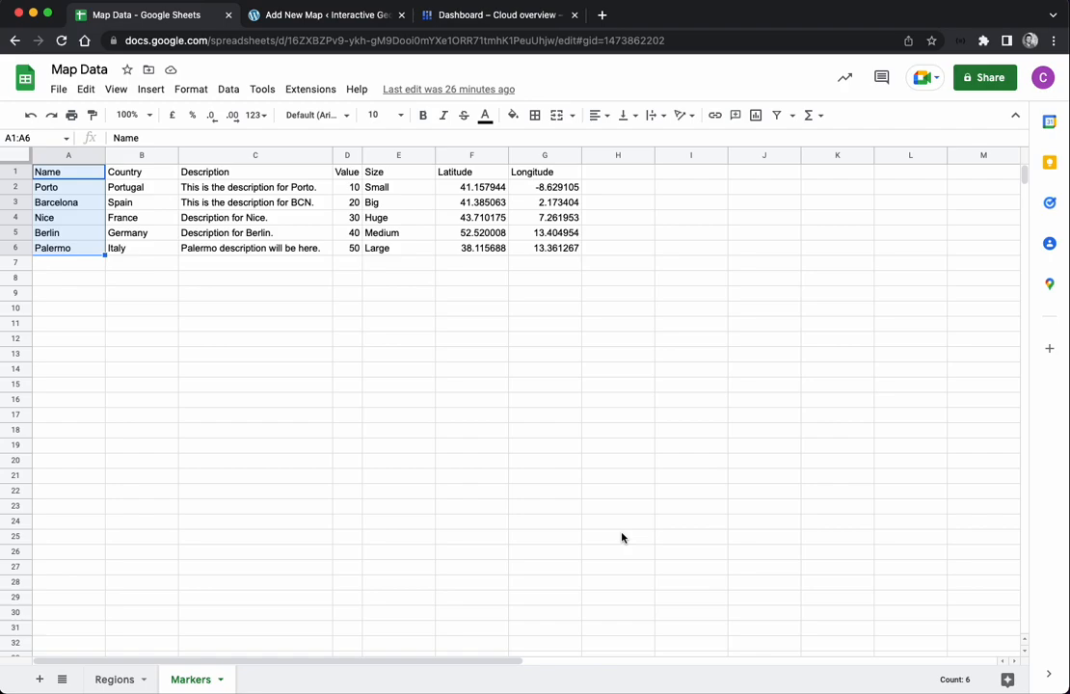
left_click(118, 680)
left_click(170, 683)
Set the spreadsheet's link sharing to Anyone with the link as Viewer, and return to the Regions sheet.
left_click(984, 84)
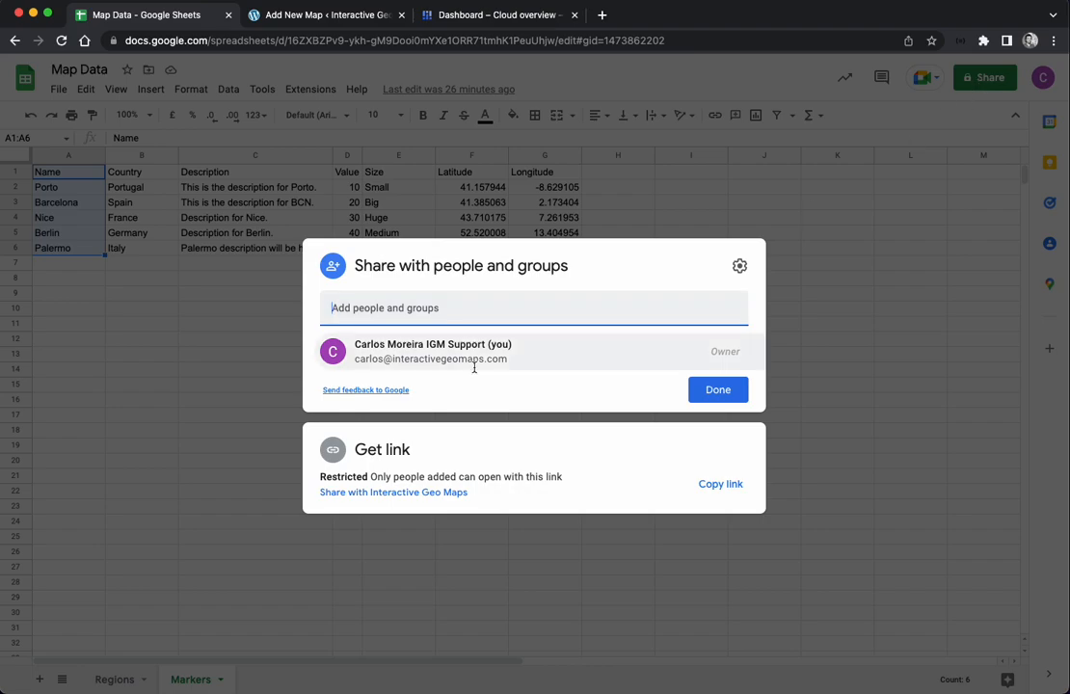
left_click(581, 473)
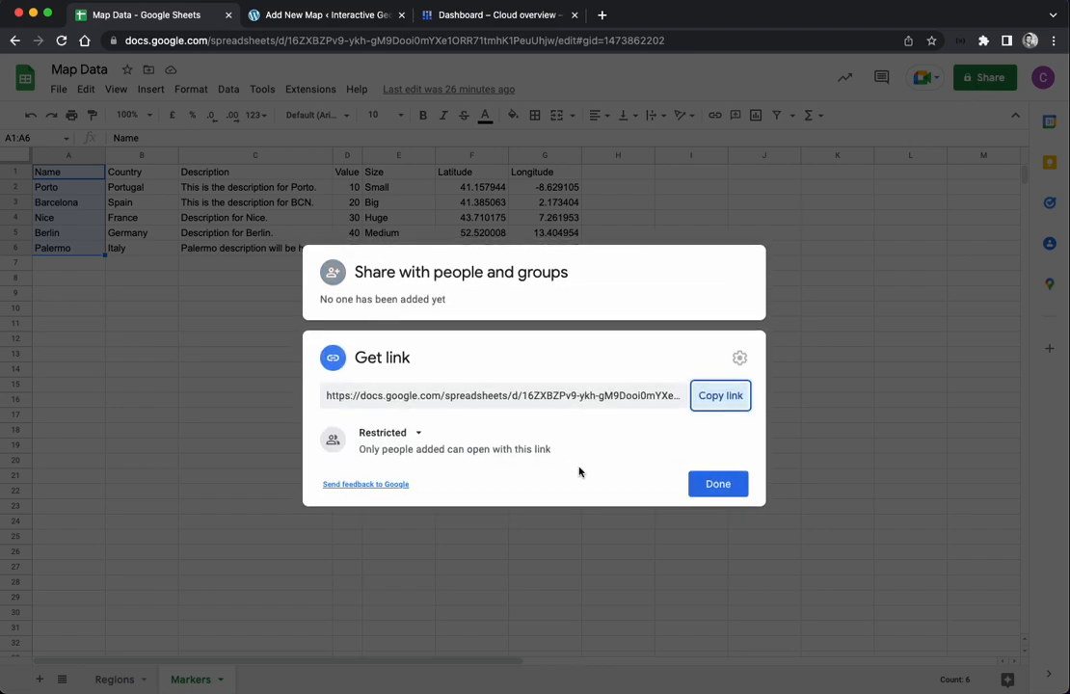
left_click(418, 434)
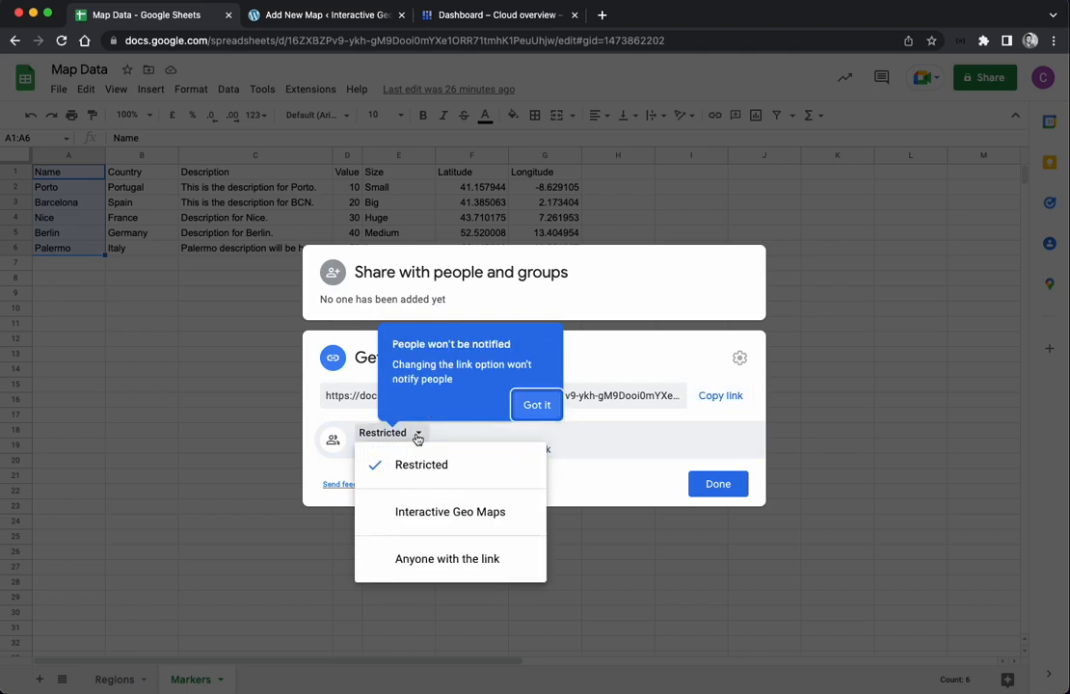
left_click(440, 561)
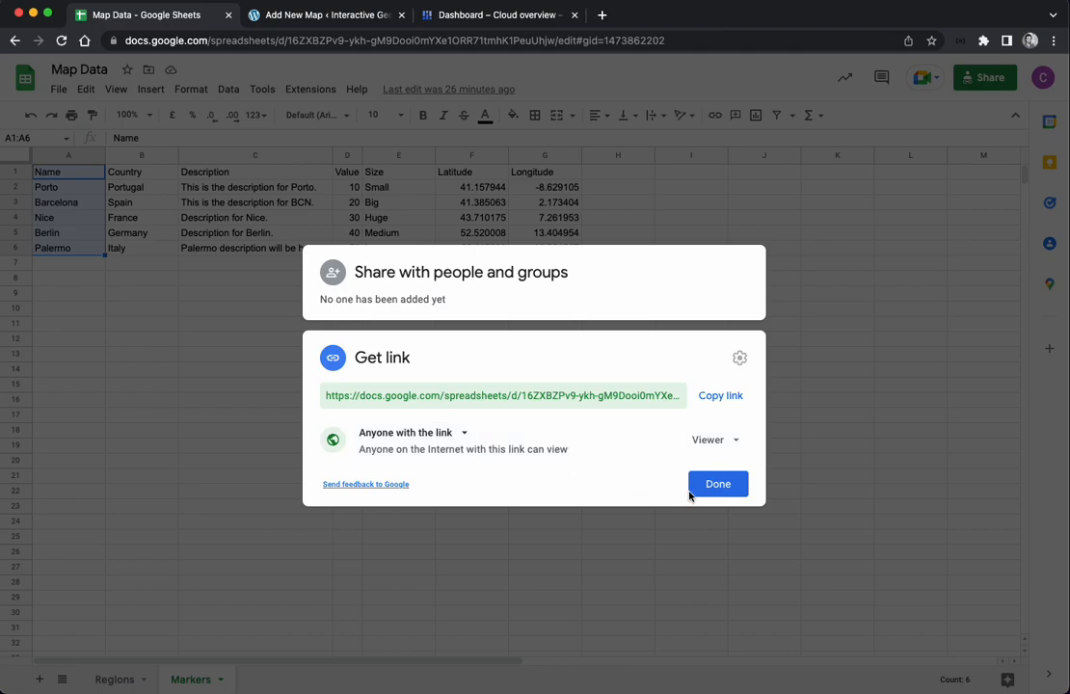
left_click(723, 486)
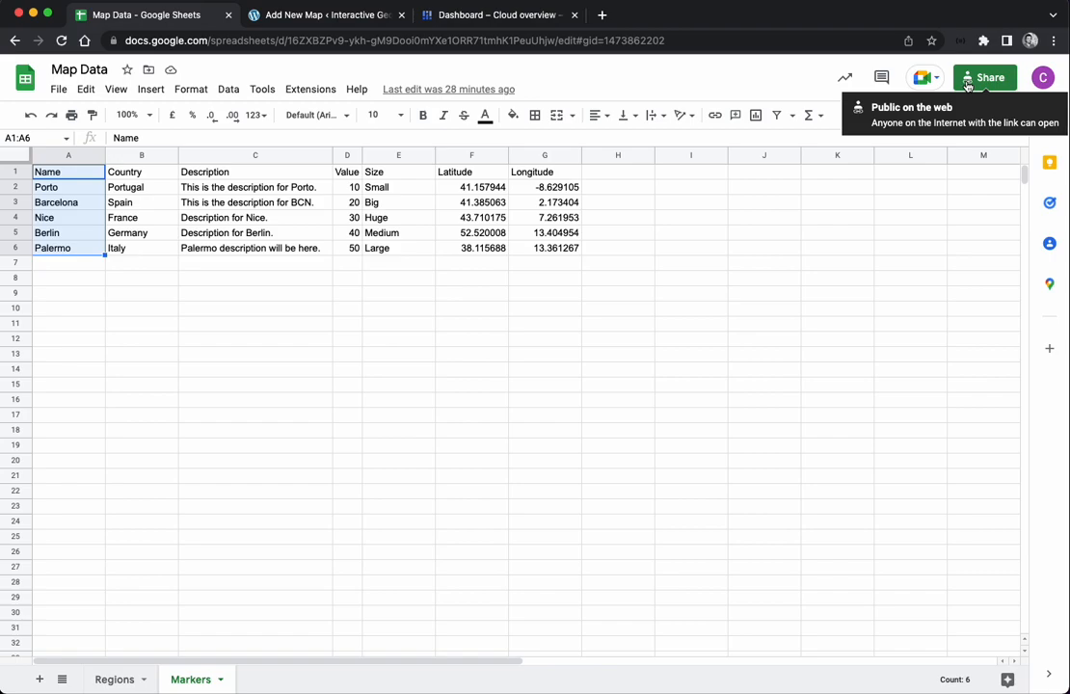
left_click(123, 679)
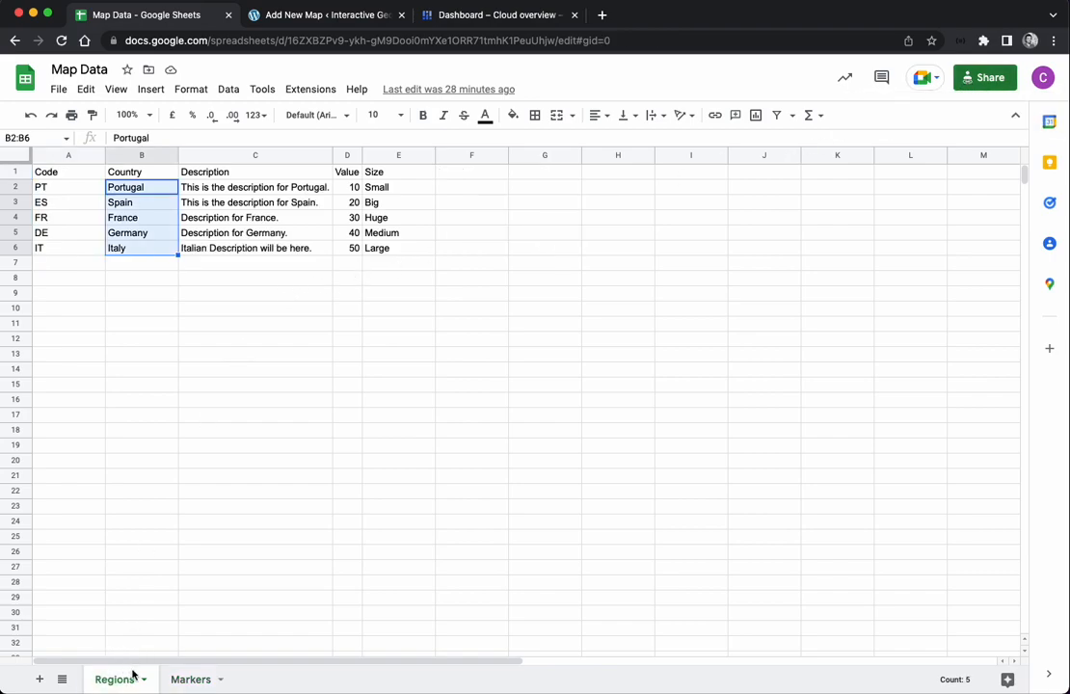
left_click(233, 374)
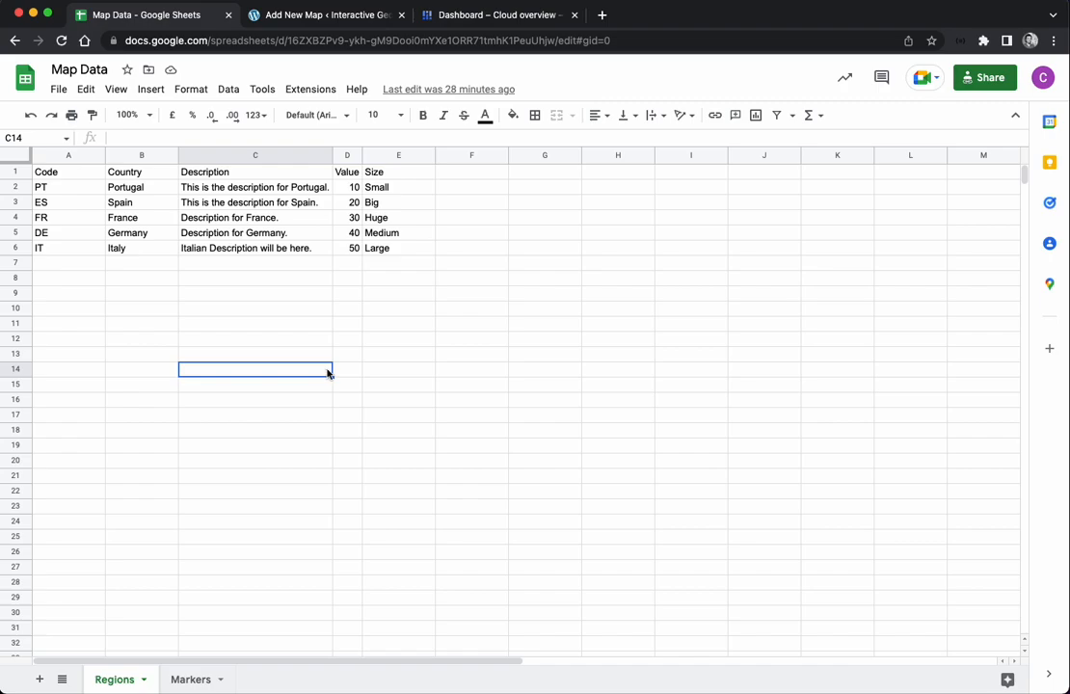
Switch to the WordPress Add New Map page and title the map "Sheet Data".
left_click(326, 17)
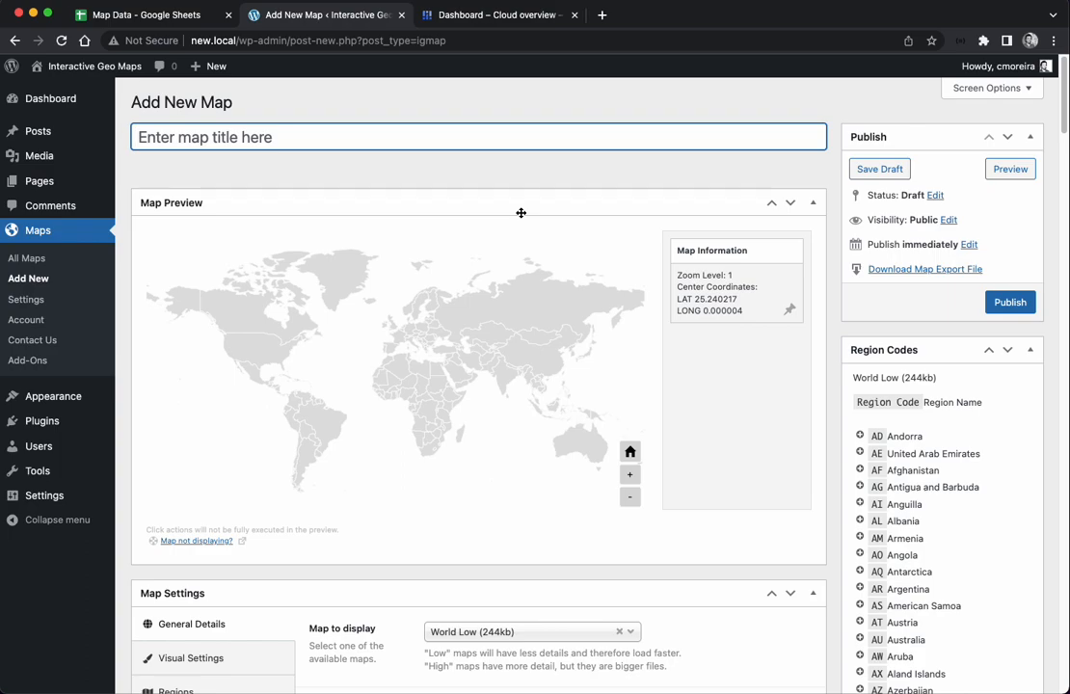
type("Sheet Data")
left_click(723, 418)
Set the map to display to Europe Low (45kb) and check the map preview.
scroll(734, 460, "down", 1)
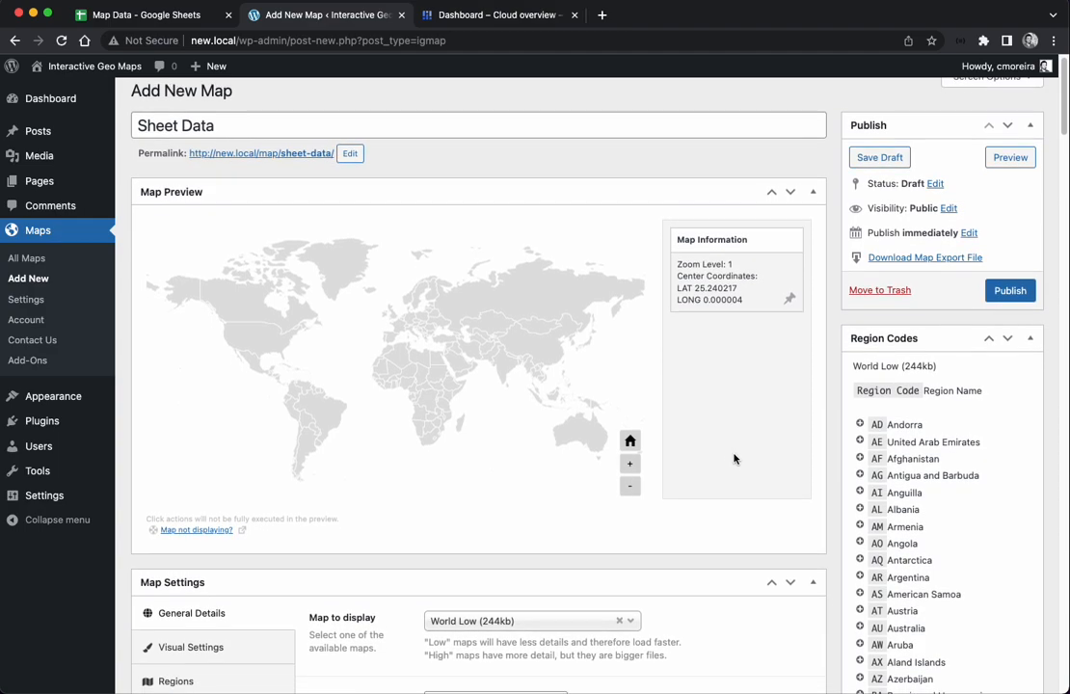
scroll(742, 458, "down", 5)
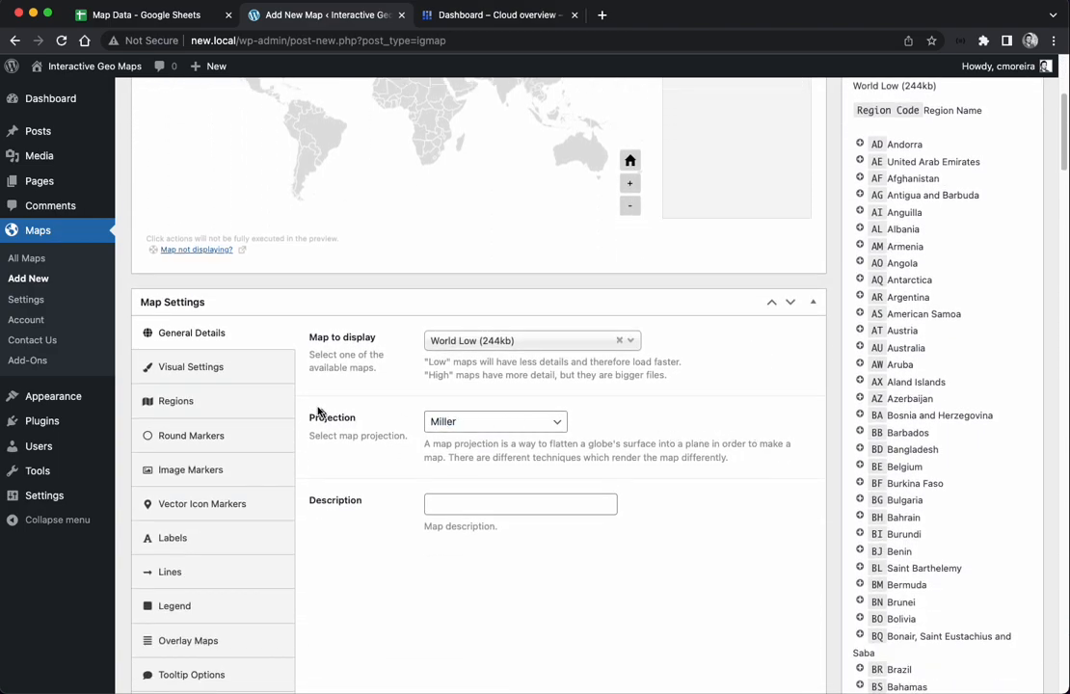
left_click(472, 340)
type("Eur")
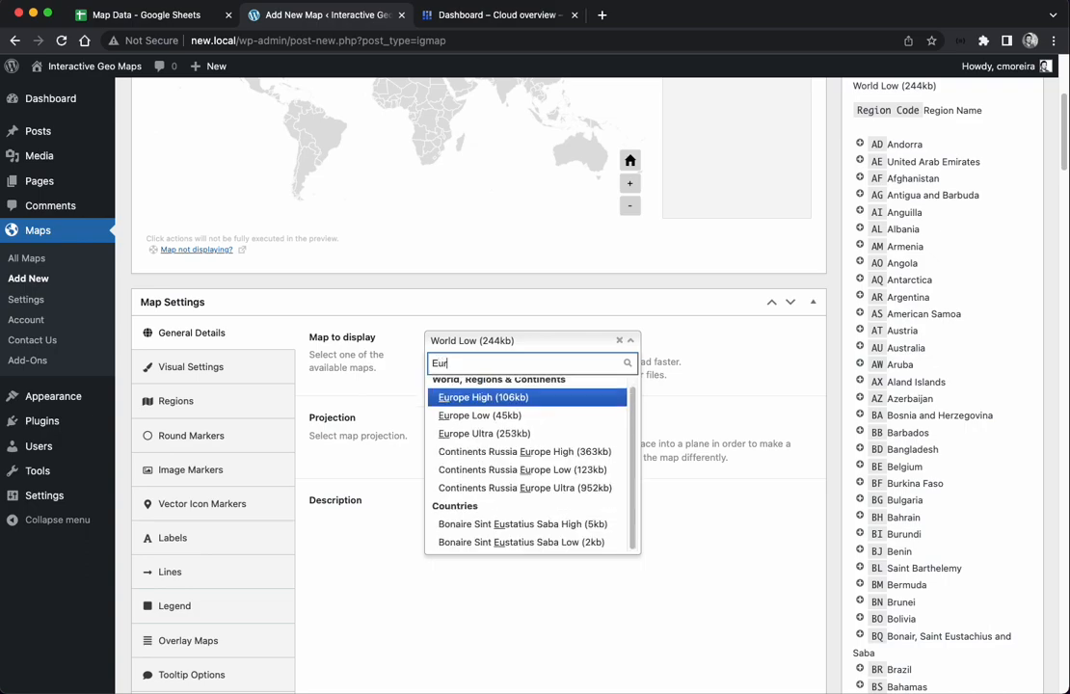
type("ope")
left_click(477, 424)
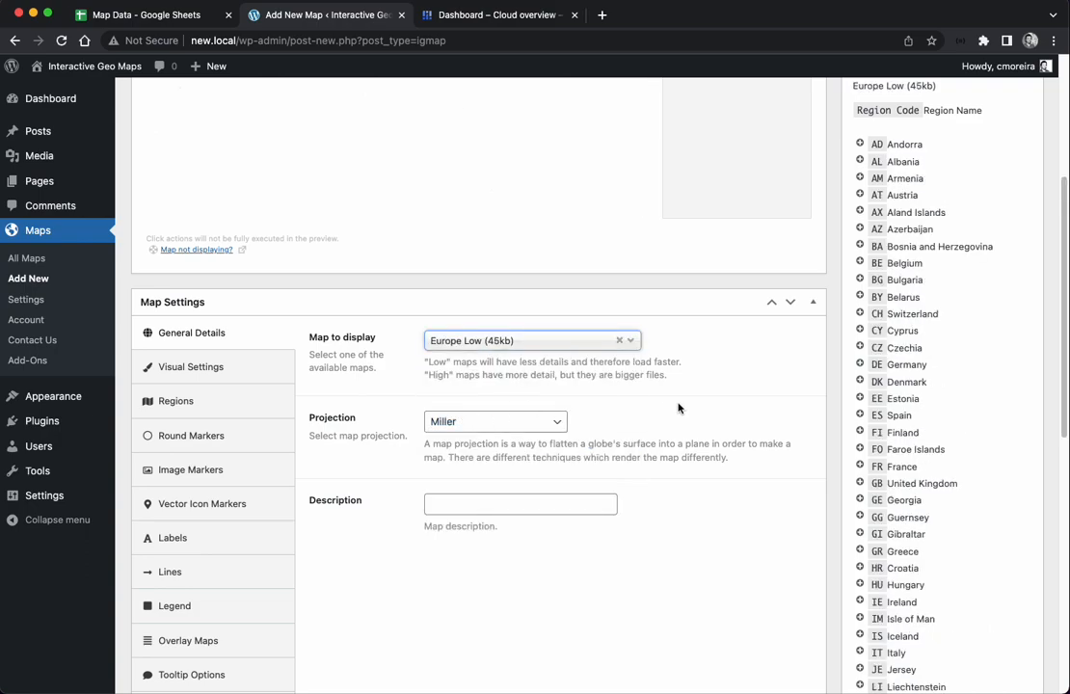
scroll(728, 478, "up", 4)
scroll(730, 494, "down", 2)
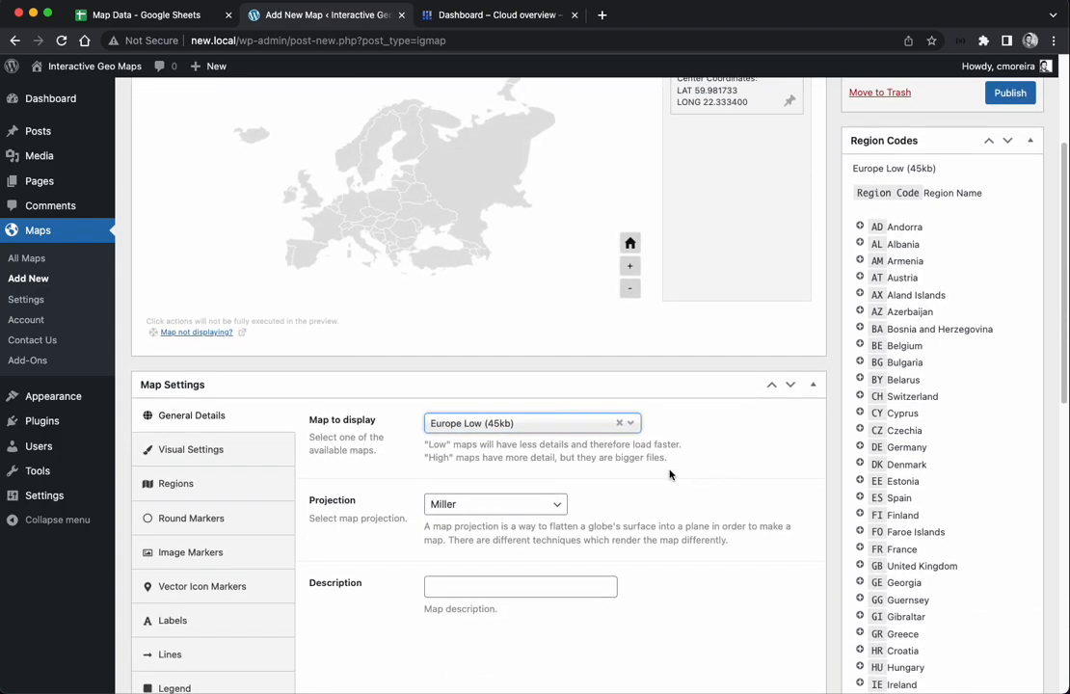
Enable other data sources for the map's regions and set the source of data to Google Spreadsheet.
left_click(214, 486)
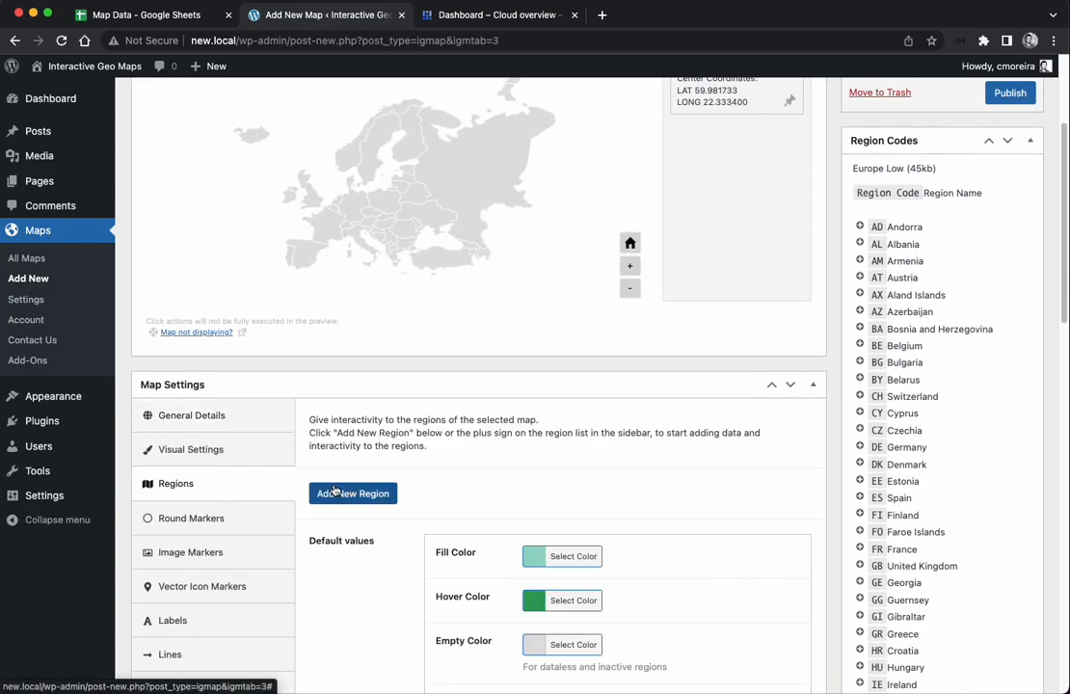
scroll(463, 448, "down", 2)
scroll(402, 443, "down", 6)
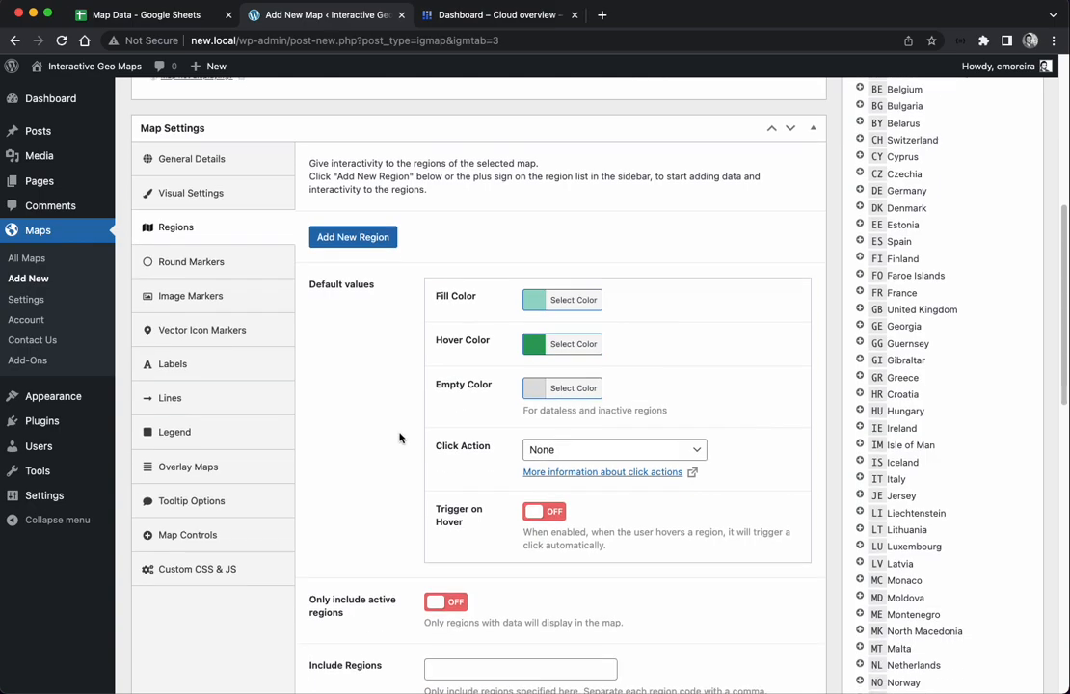
scroll(402, 428, "down", 2)
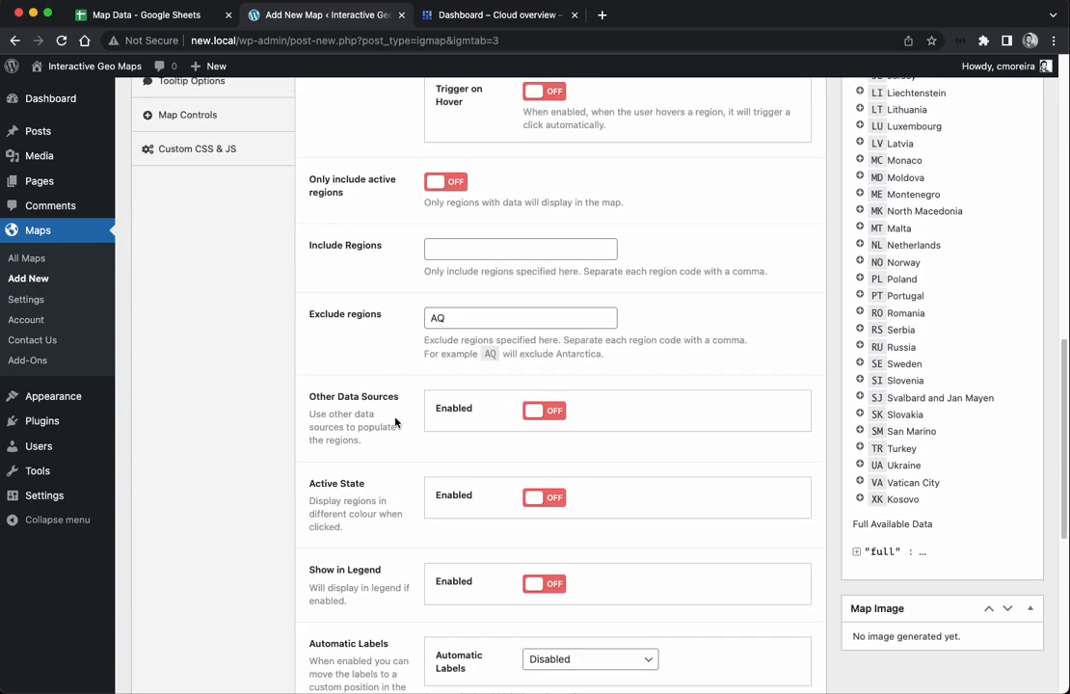
left_click(545, 411)
left_click(577, 451)
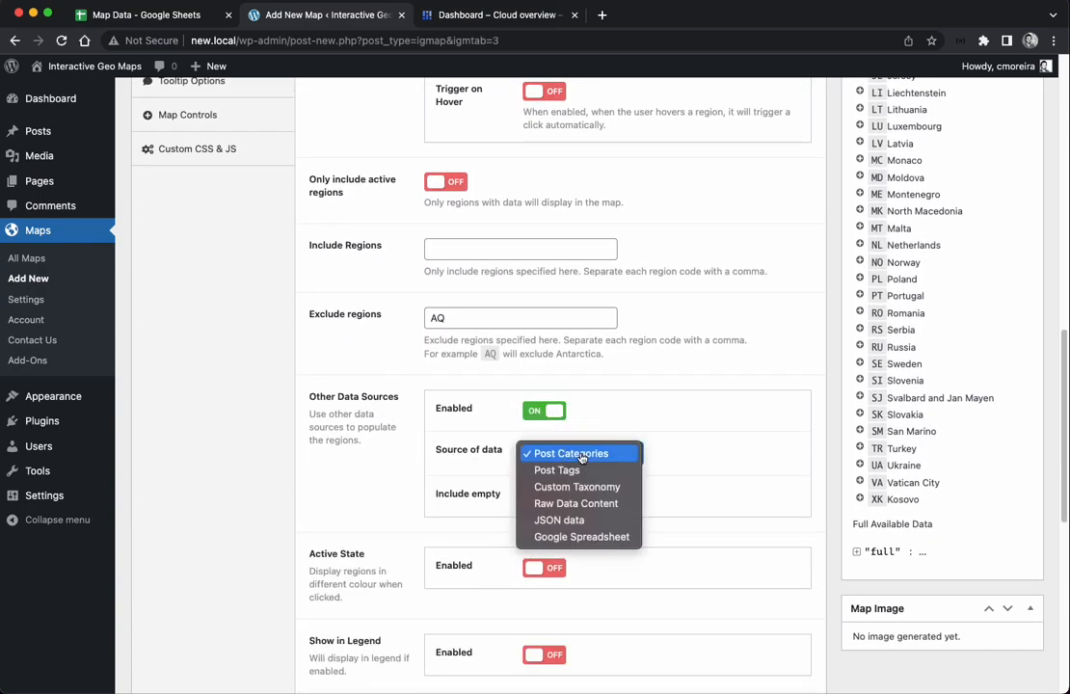
left_click(579, 536)
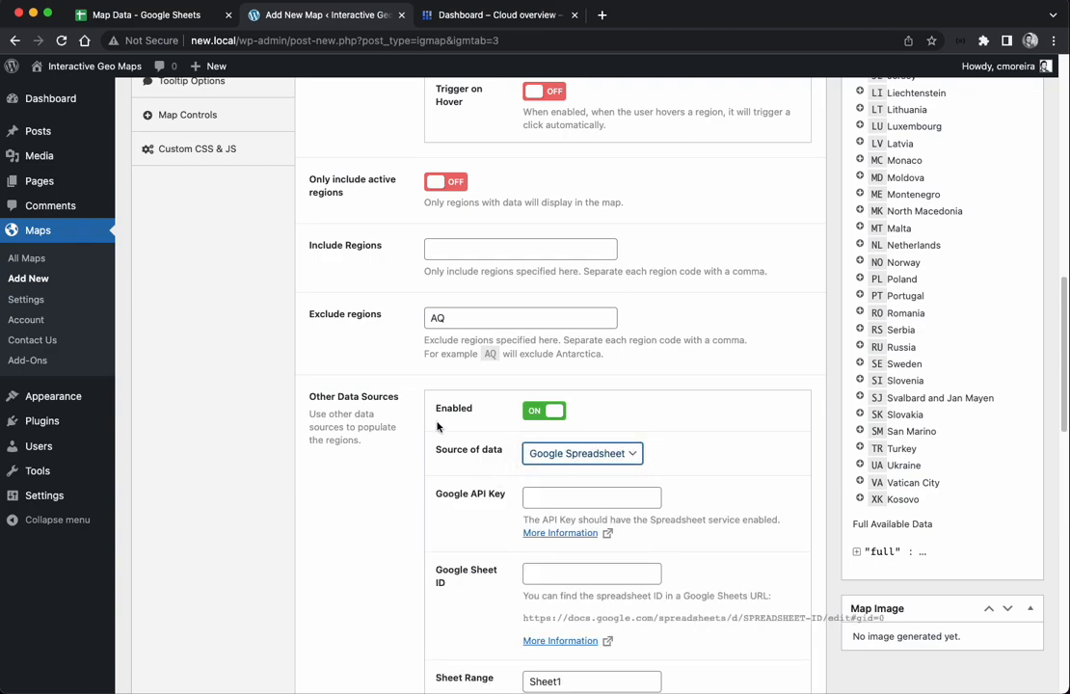
Examine the Google API Key and Google Sheet ID settings, including where the spreadsheet ID sits in the example URL.
scroll(488, 339, "down", 3)
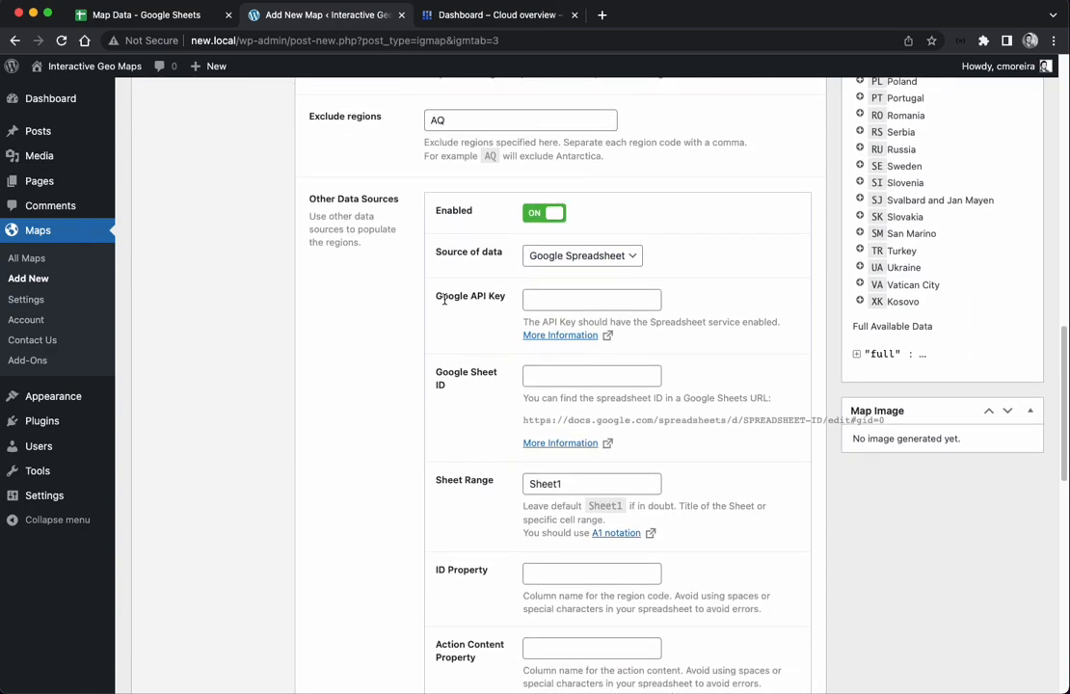
left_click_drag(437, 298, 509, 301)
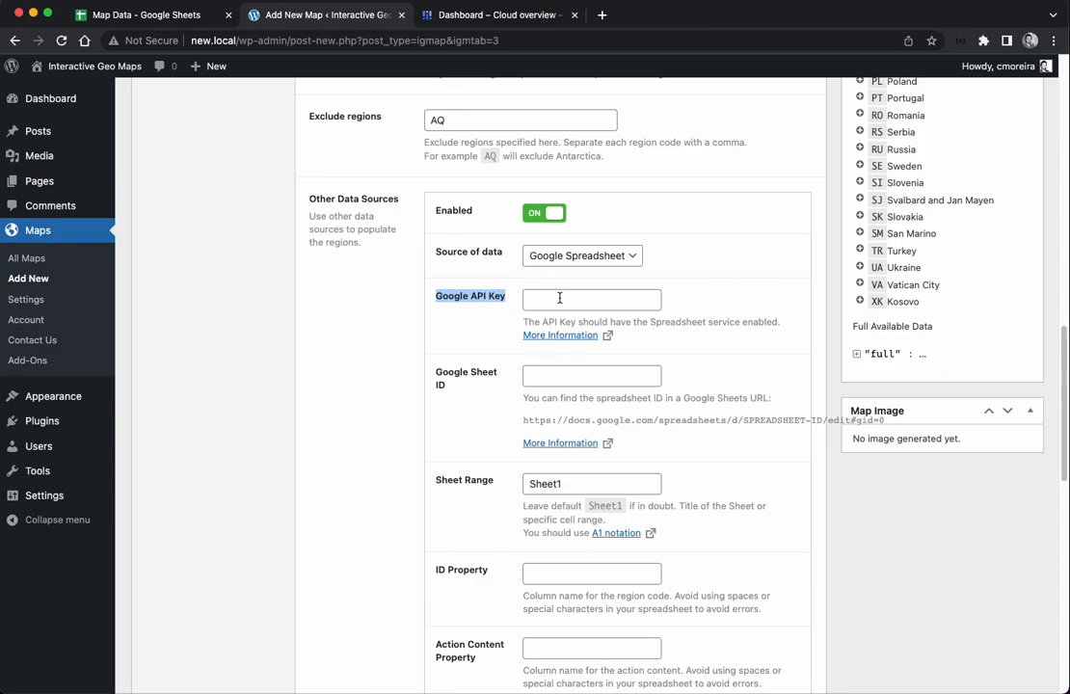
left_click(551, 376)
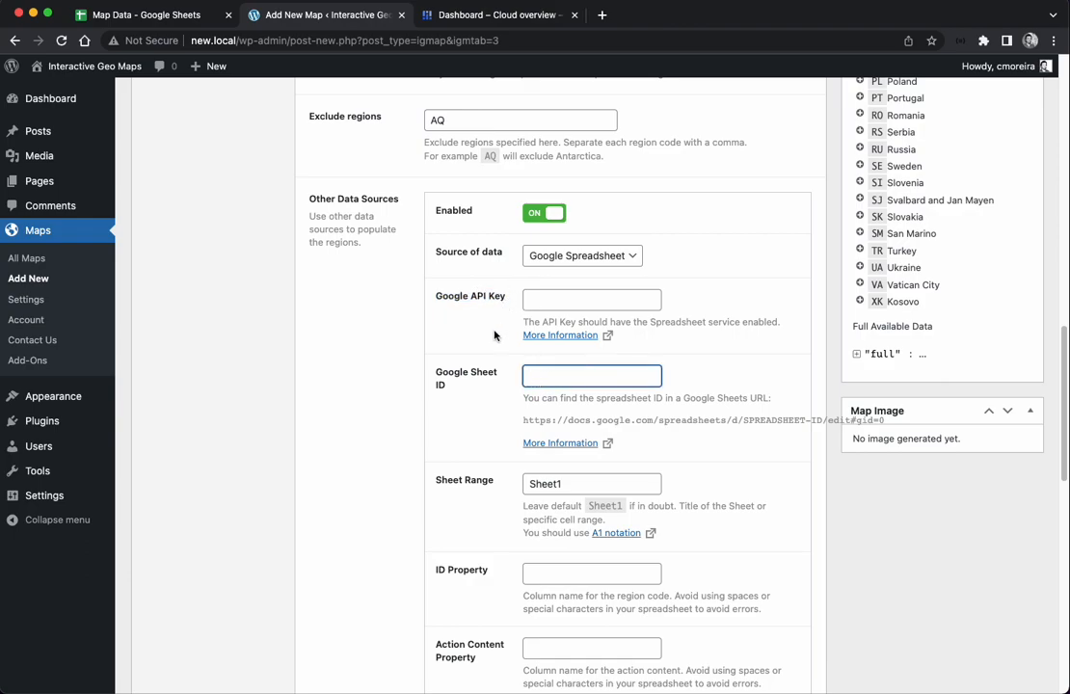
left_click_drag(442, 385, 432, 371)
left_click(467, 389)
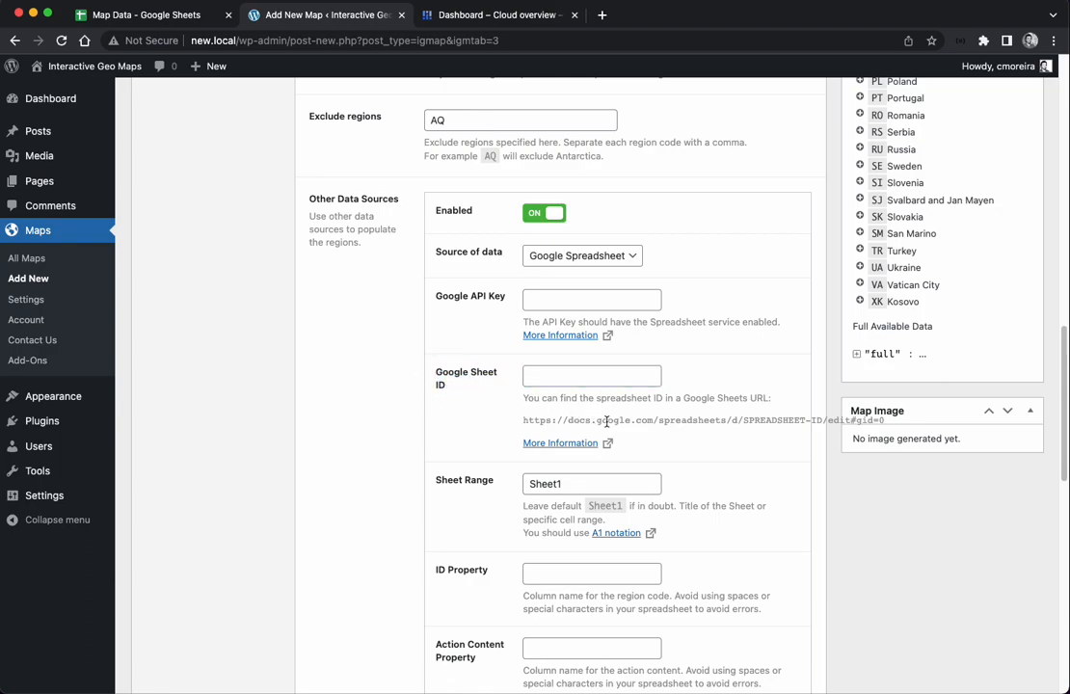
left_click_drag(743, 421, 823, 421)
Copy the spreadsheet ID from the Map Data sheet's URL into the map's Google Sheet ID setting.
left_click(195, 17)
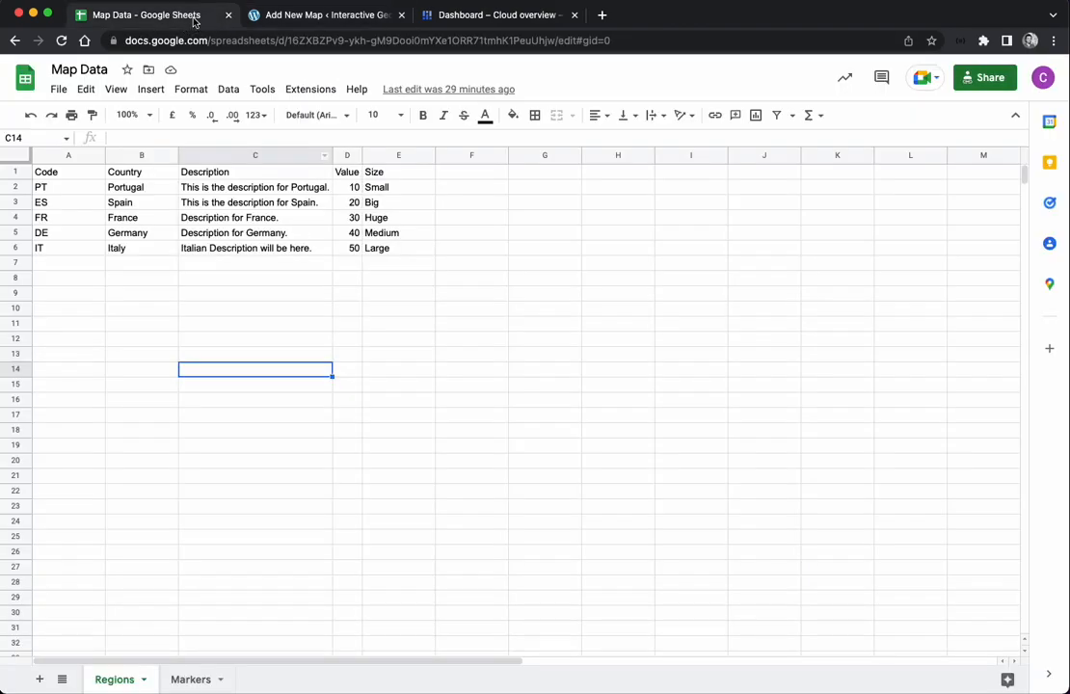
left_click_drag(289, 41, 552, 40)
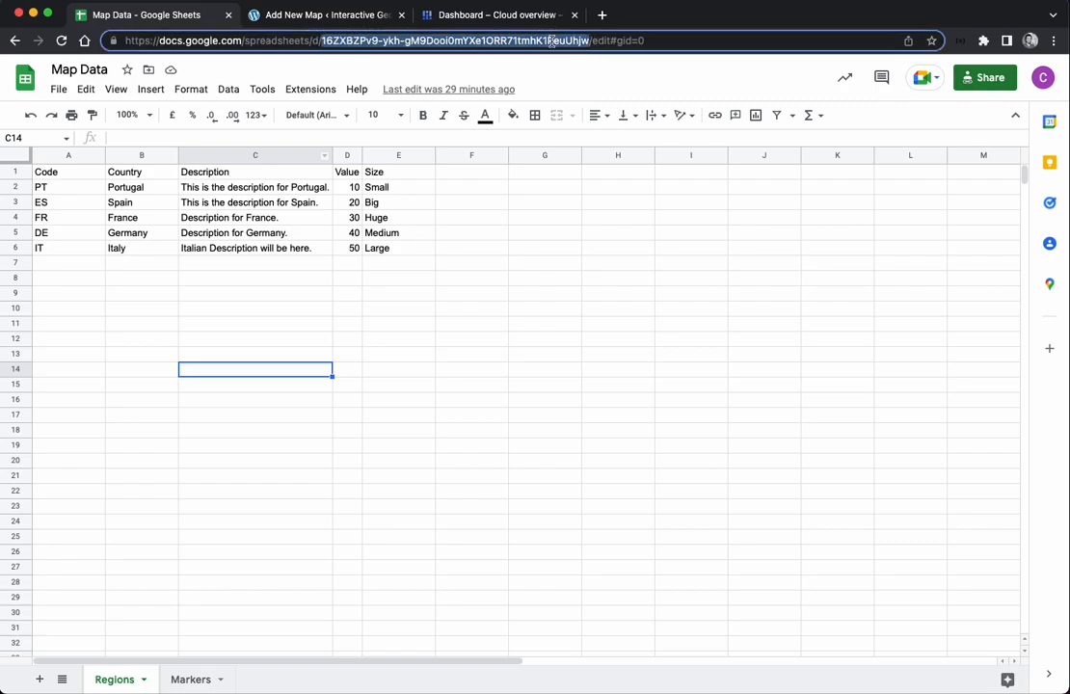
left_click(304, 14)
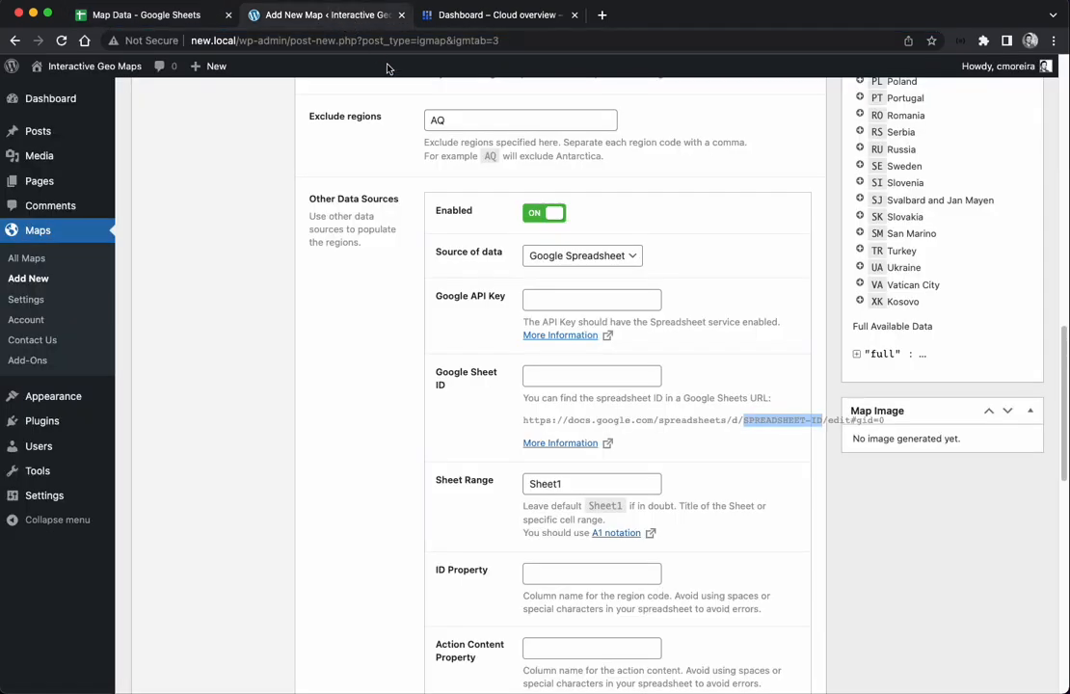
left_click(561, 378)
key("super+v")
Check the sheet name in the Map Data spreadsheet and set the map's Sheet Range to Regions.
left_click(496, 484)
left_click(545, 483)
left_click_drag(566, 484, 504, 484)
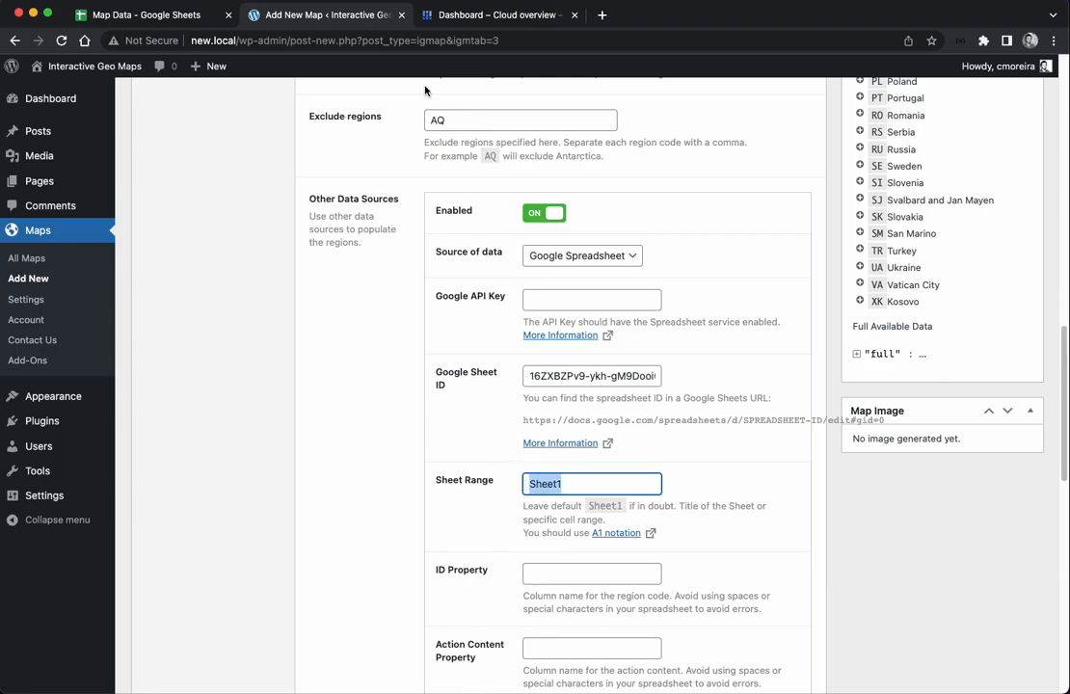
left_click(158, 14)
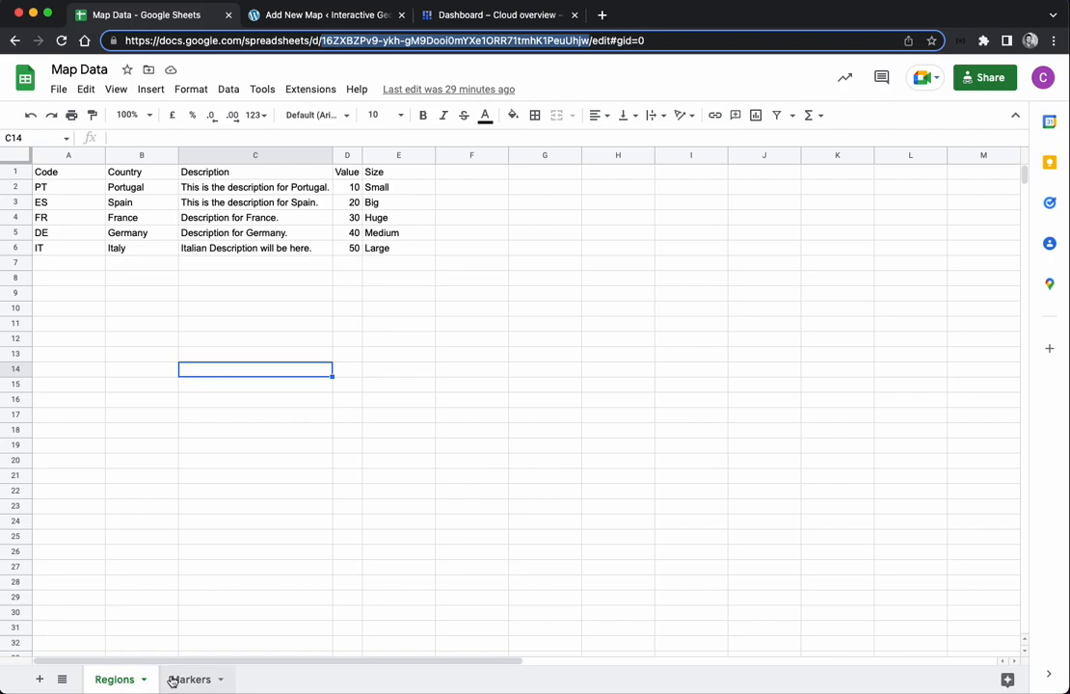
left_click(266, 16)
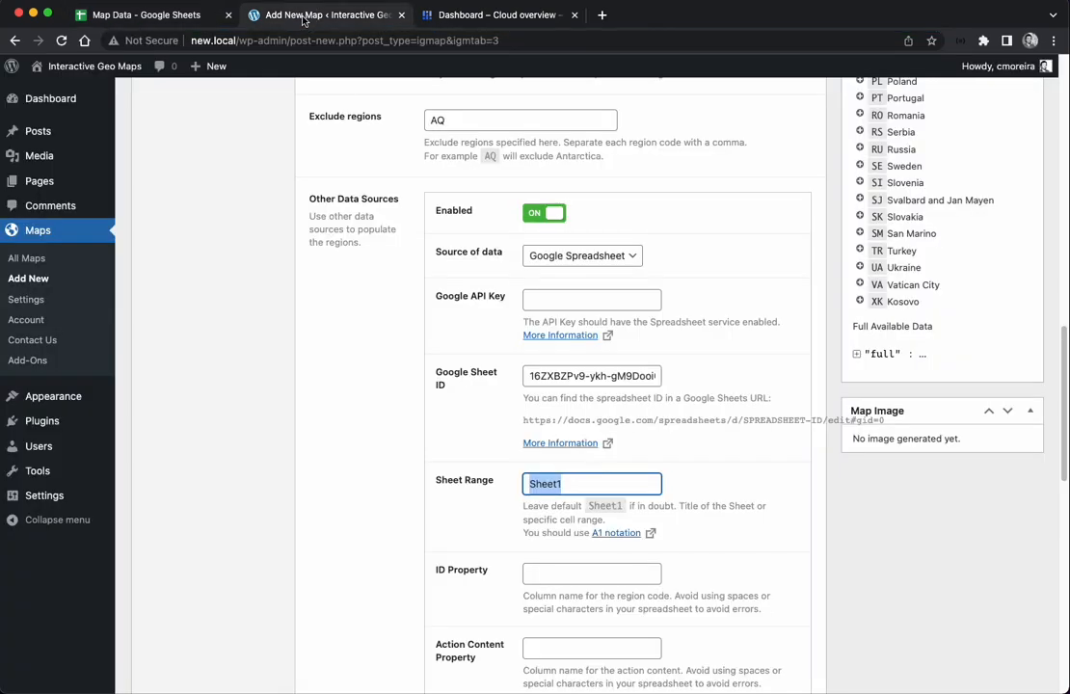
type("Regions")
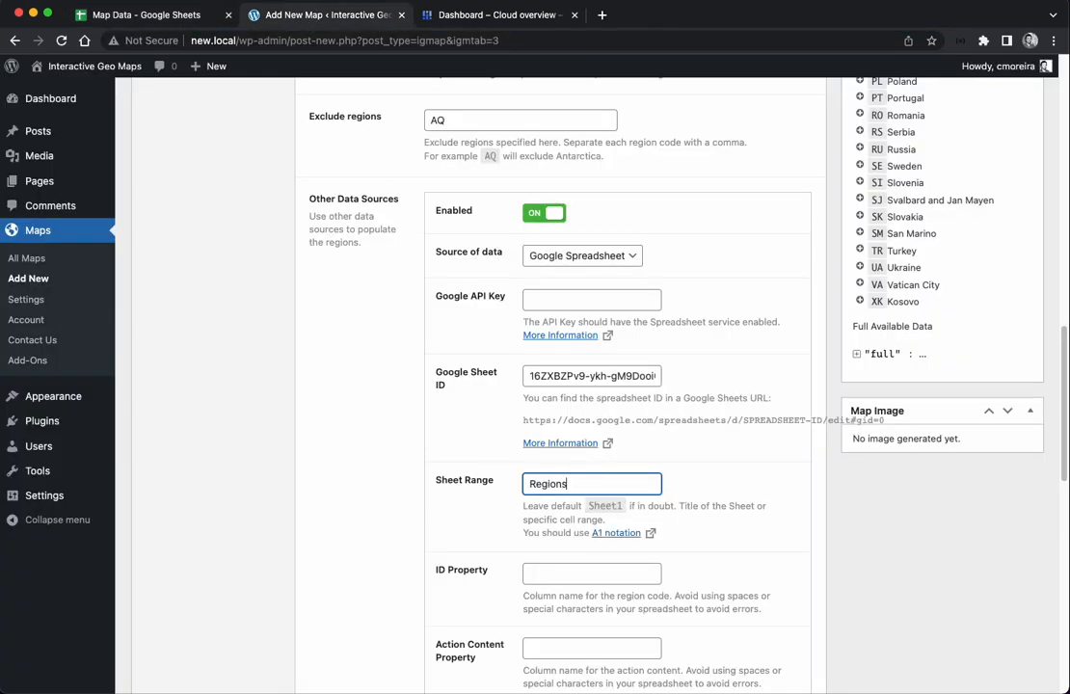
Check the region code column's header in the Map Data spreadsheet and set the map's ID Property to Code.
left_click(537, 575)
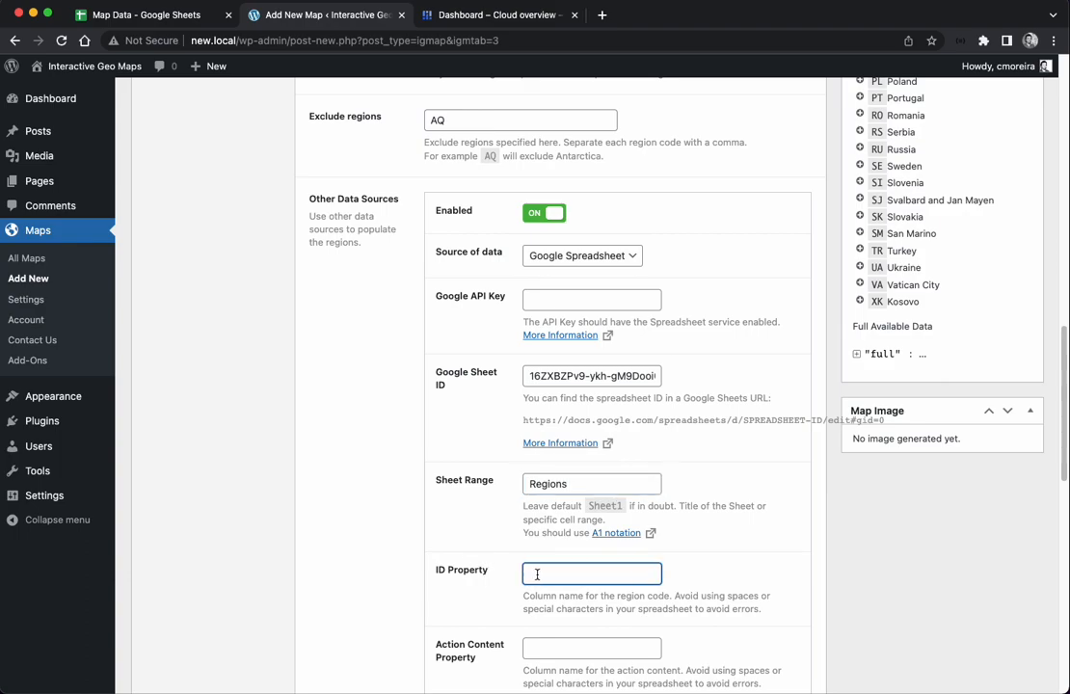
left_click(179, 15)
left_click(61, 174)
left_click(299, 16)
scroll(596, 565, "down", 2)
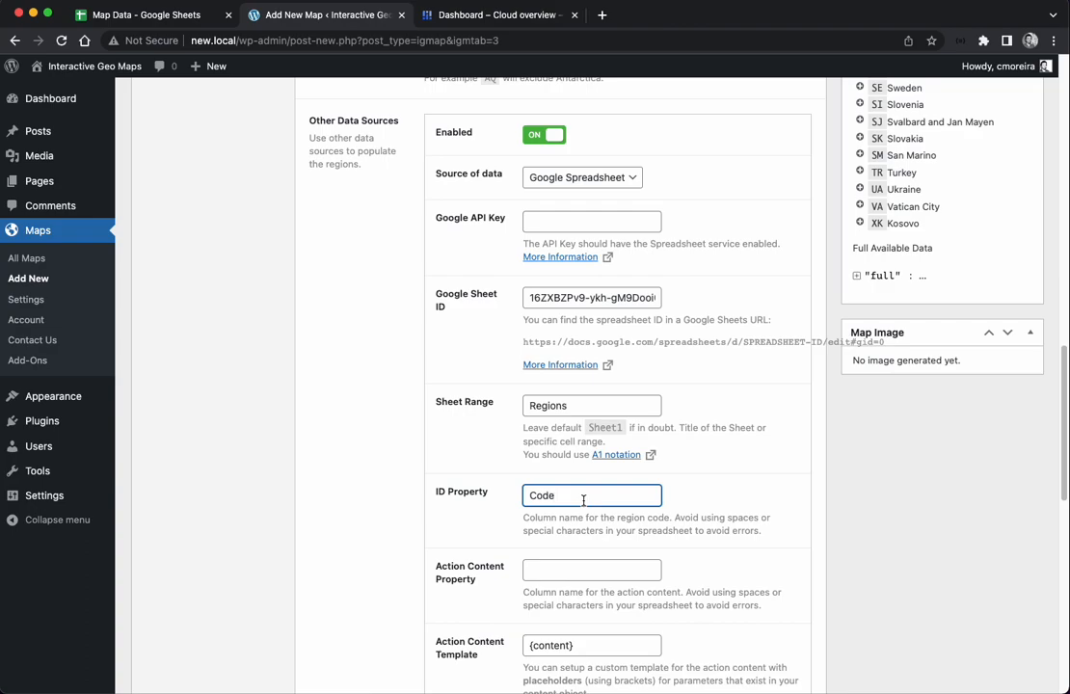
Examine the Action Content Property and Action Content Template settings of the regions data source.
left_click(578, 571)
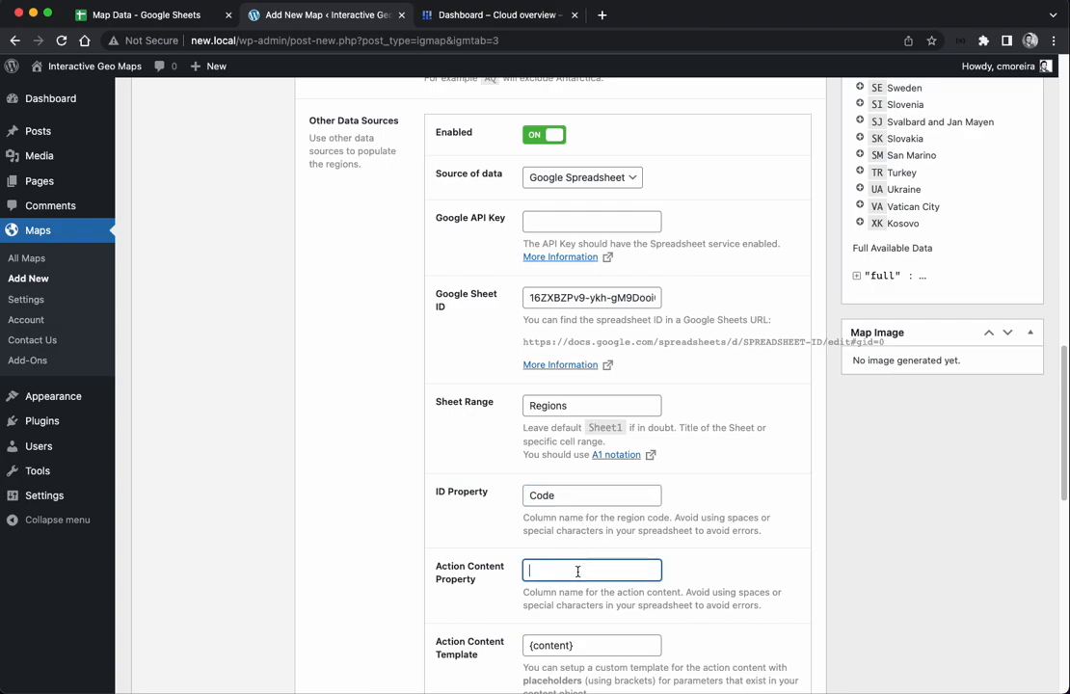
scroll(475, 511, "down", 3)
scroll(469, 514, "down", 2)
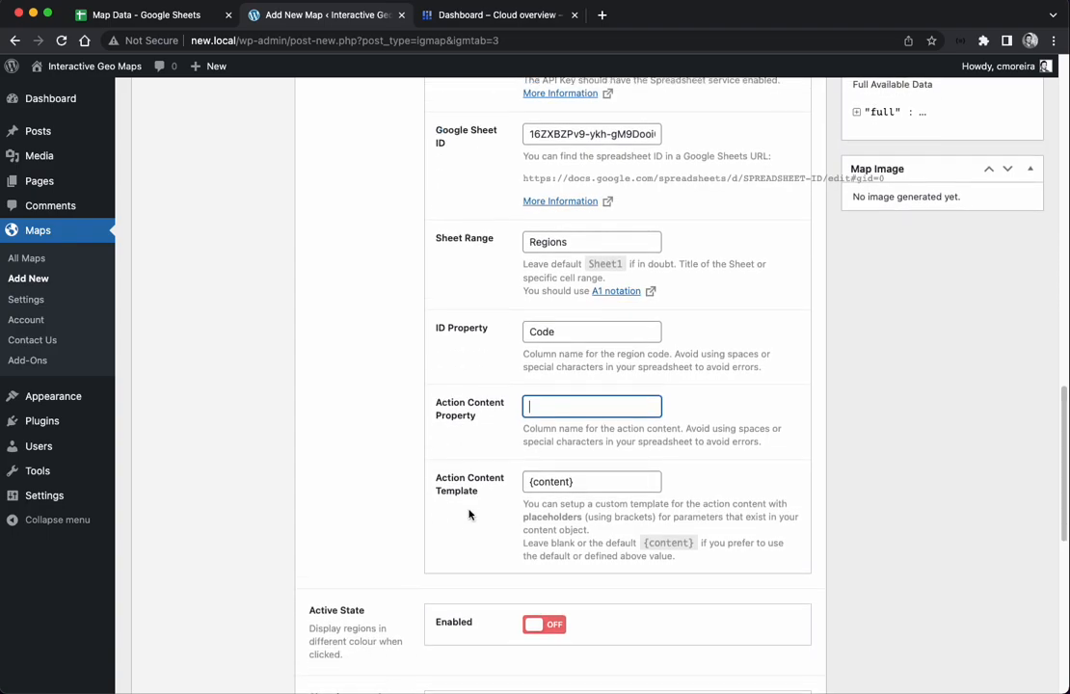
left_click(592, 470)
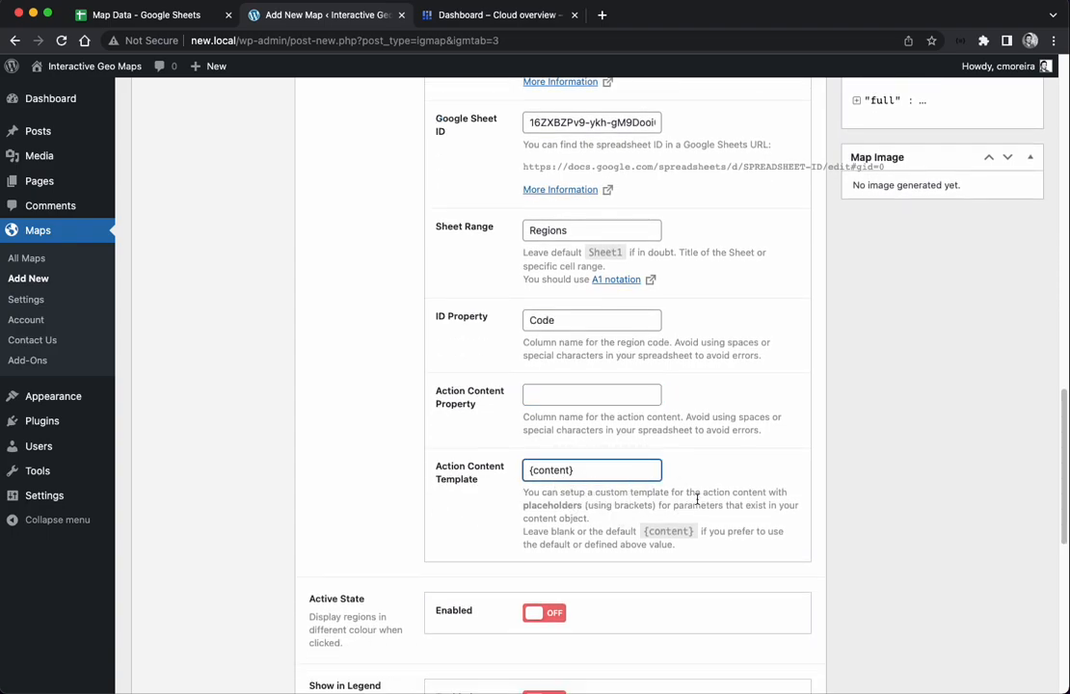
Open the plugin documentation linked from the Google API Key setting and read its instructions for creating the key.
scroll(722, 508, "up", 5)
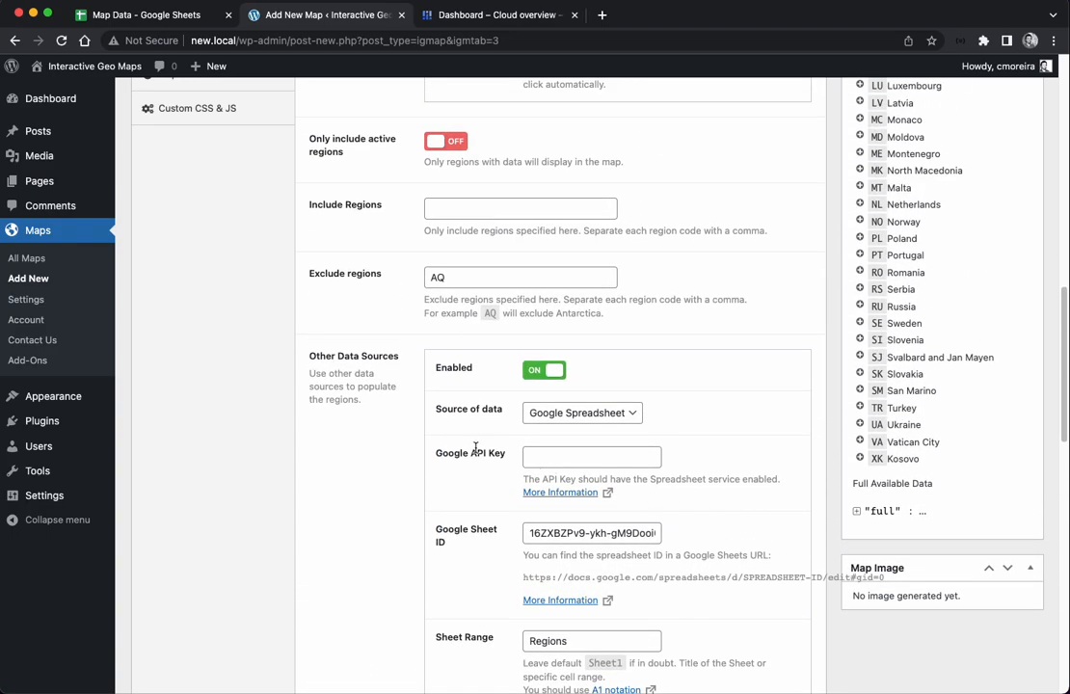
triple_click(466, 452)
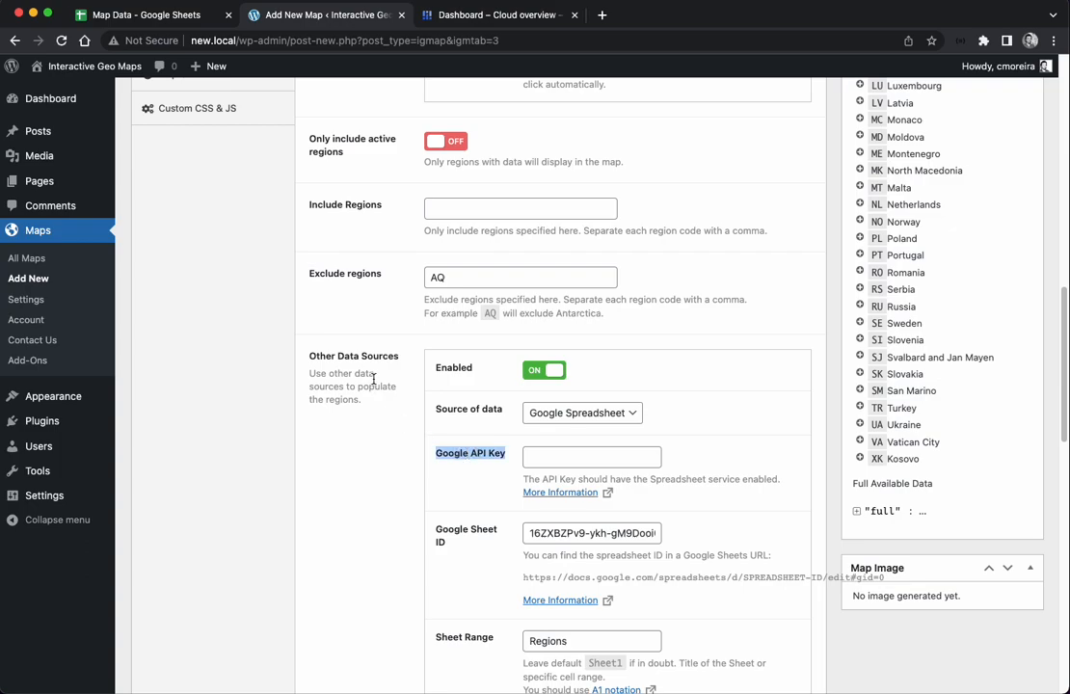
left_click(559, 493)
left_click(494, 17)
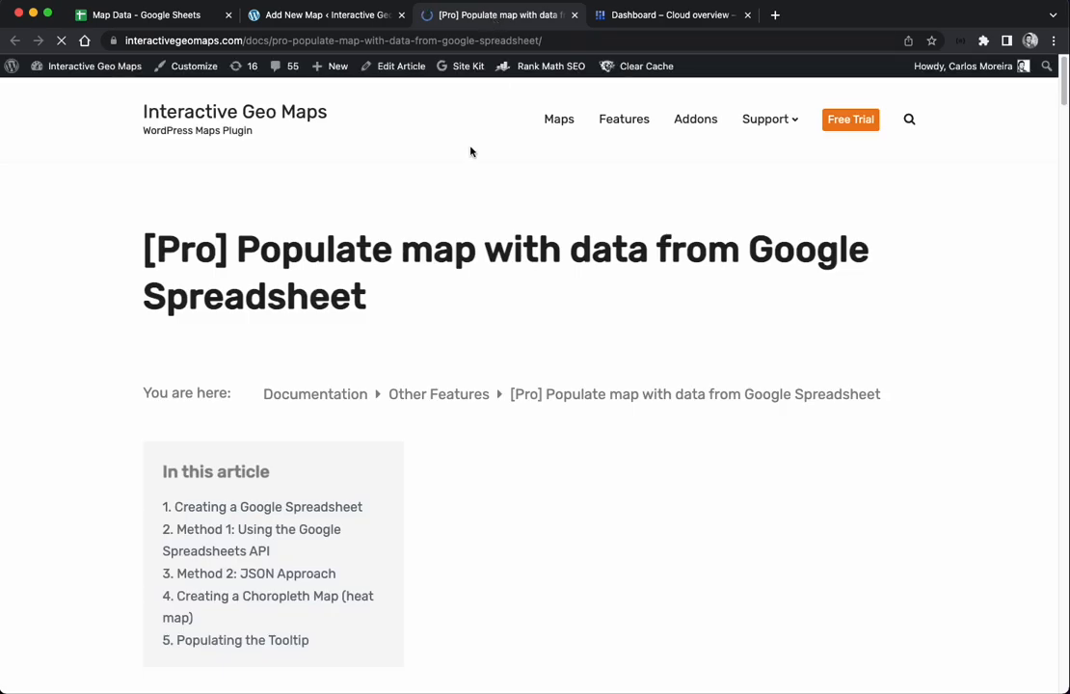
scroll(121, 270, "down", 8)
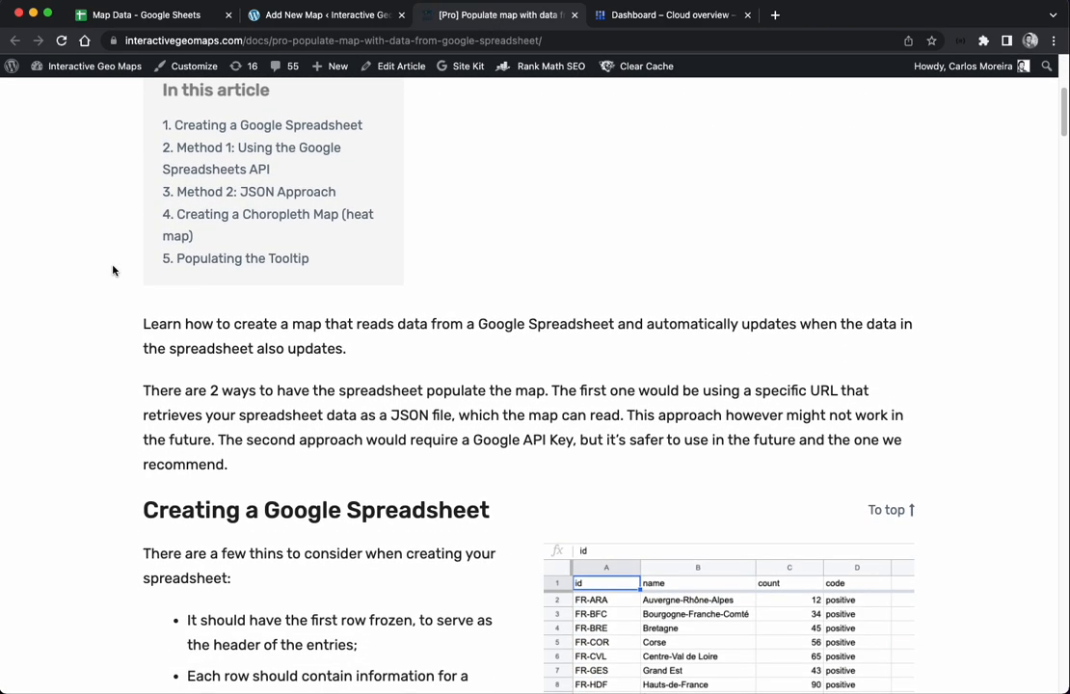
scroll(113, 271, "down", 8)
scroll(134, 253, "down", 9)
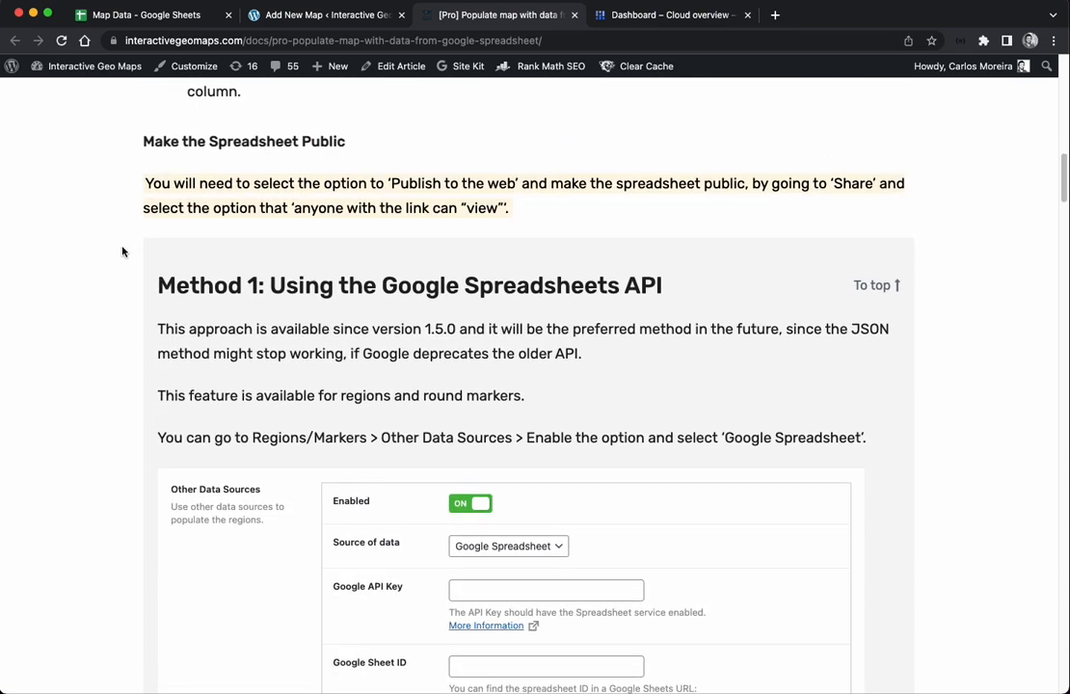
scroll(123, 251, "down", 17)
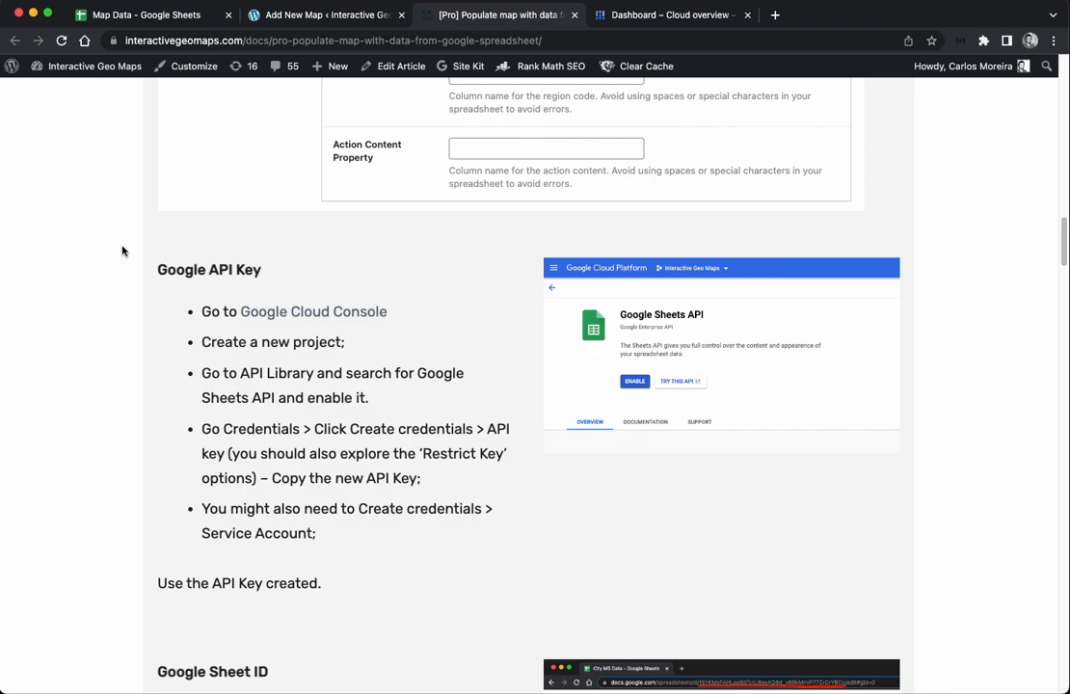
scroll(123, 252, "down", 1)
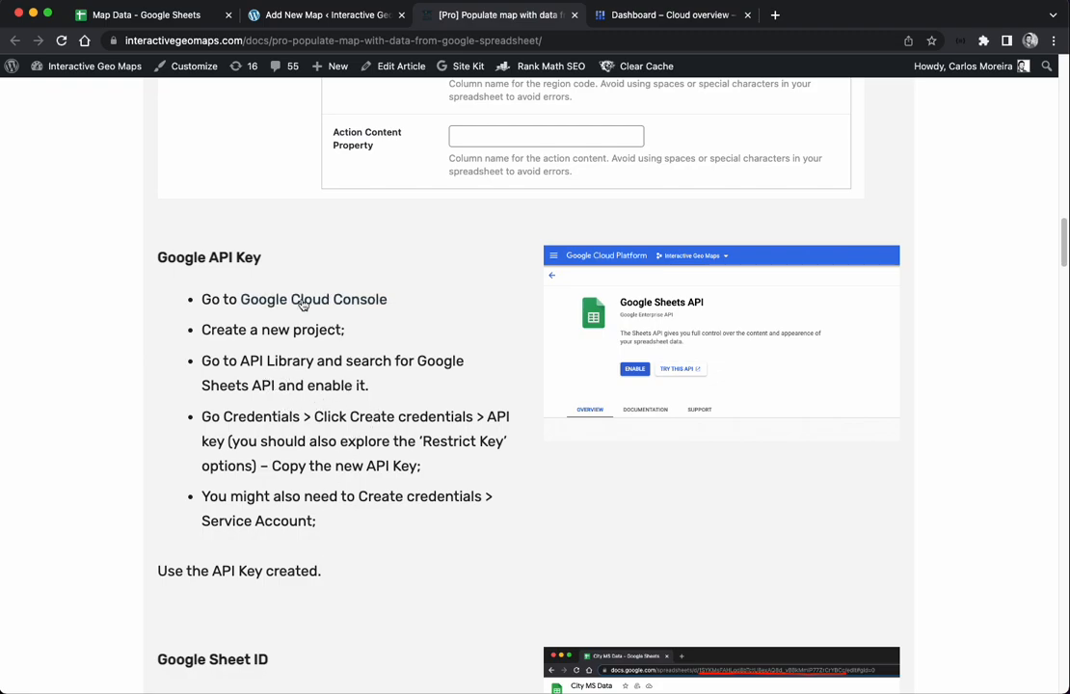
Switch to the Google Cloud Platform dashboard and accept its Terms of Service without subscribing to email updates.
left_click(651, 16)
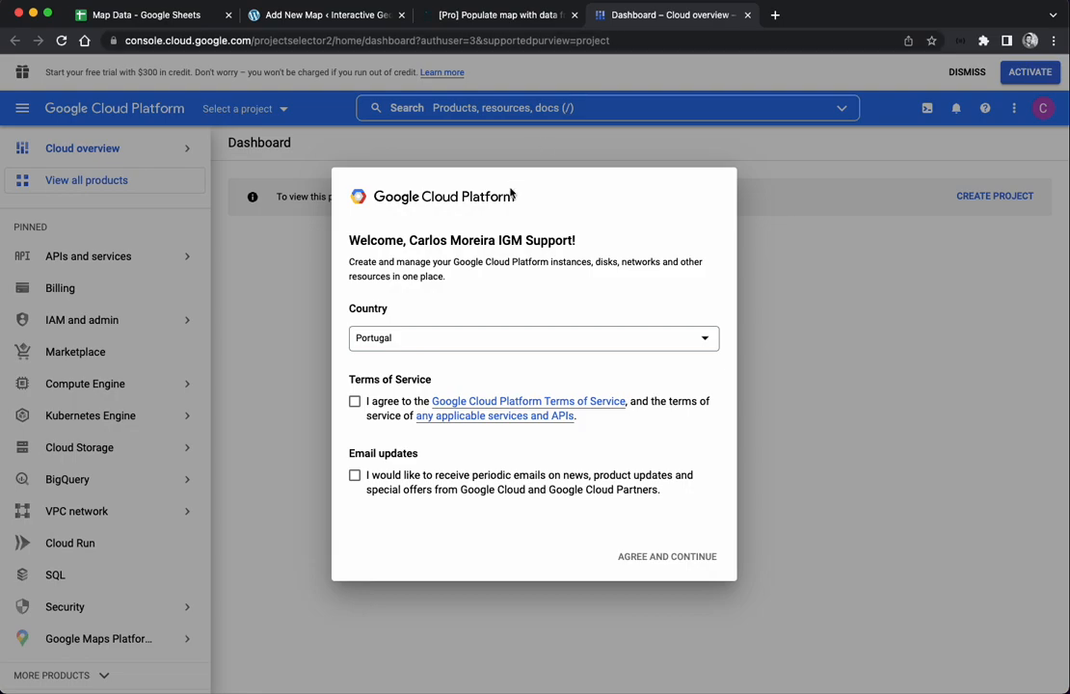
left_click(355, 402)
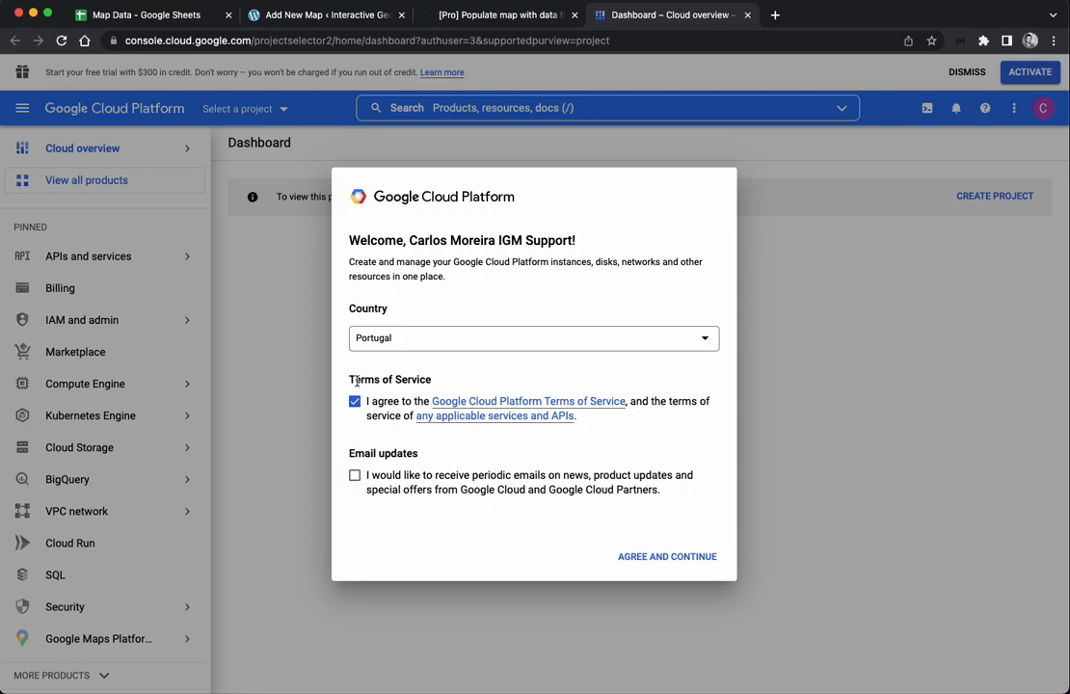
left_click(671, 559)
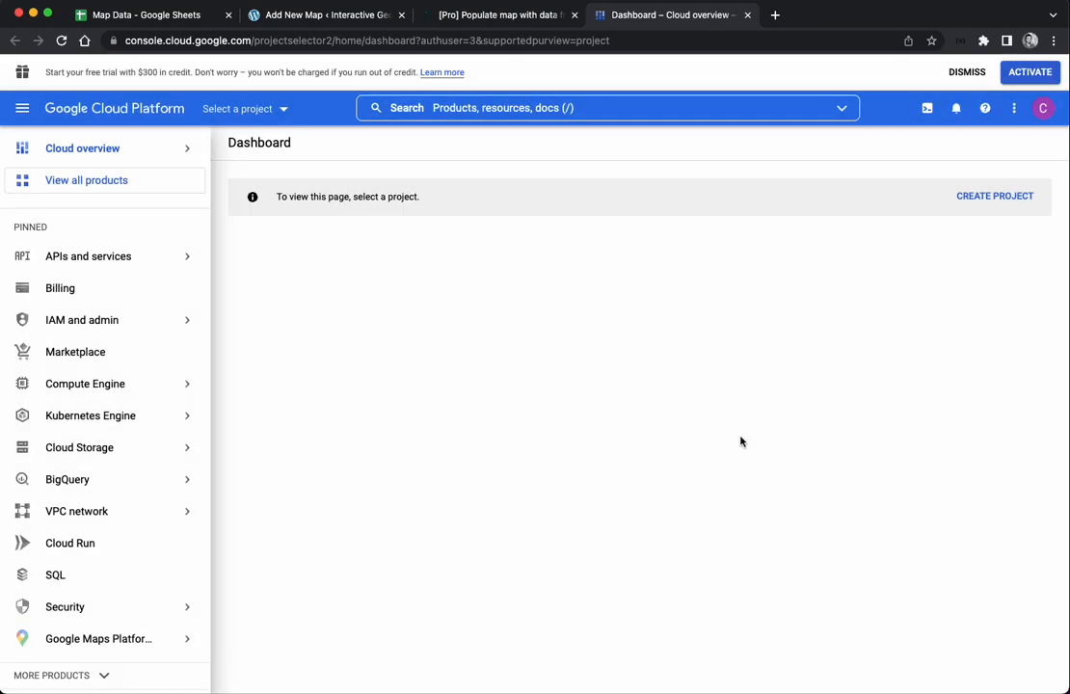
Create a new Google Cloud project named LocalDemo with No organisation as its location.
left_click(260, 110)
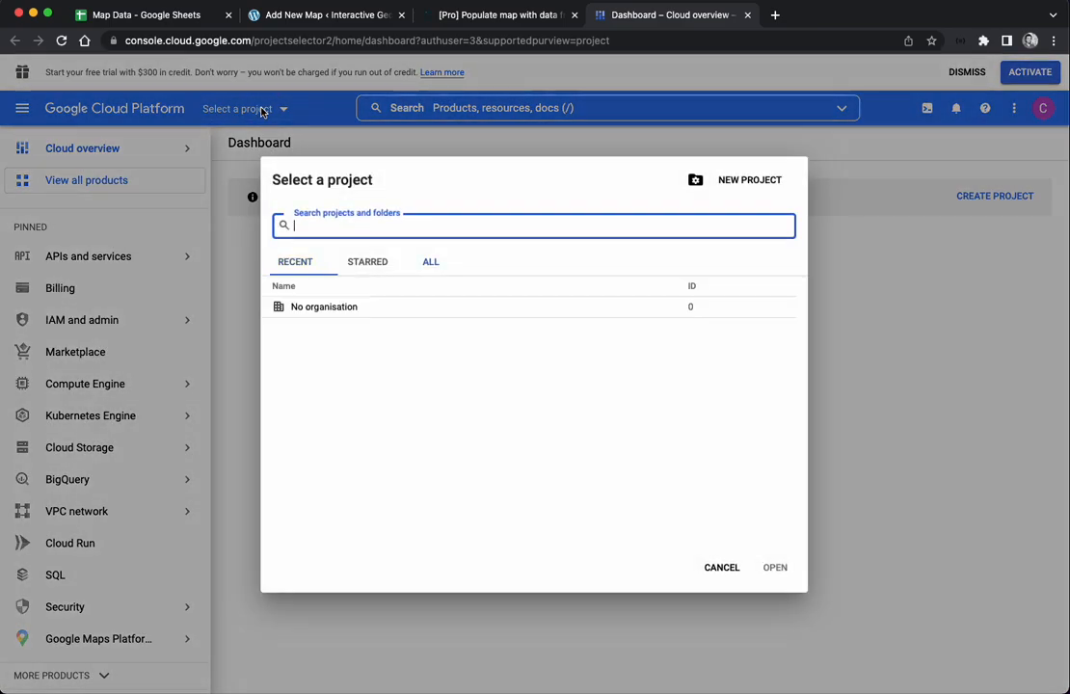
left_click(762, 183)
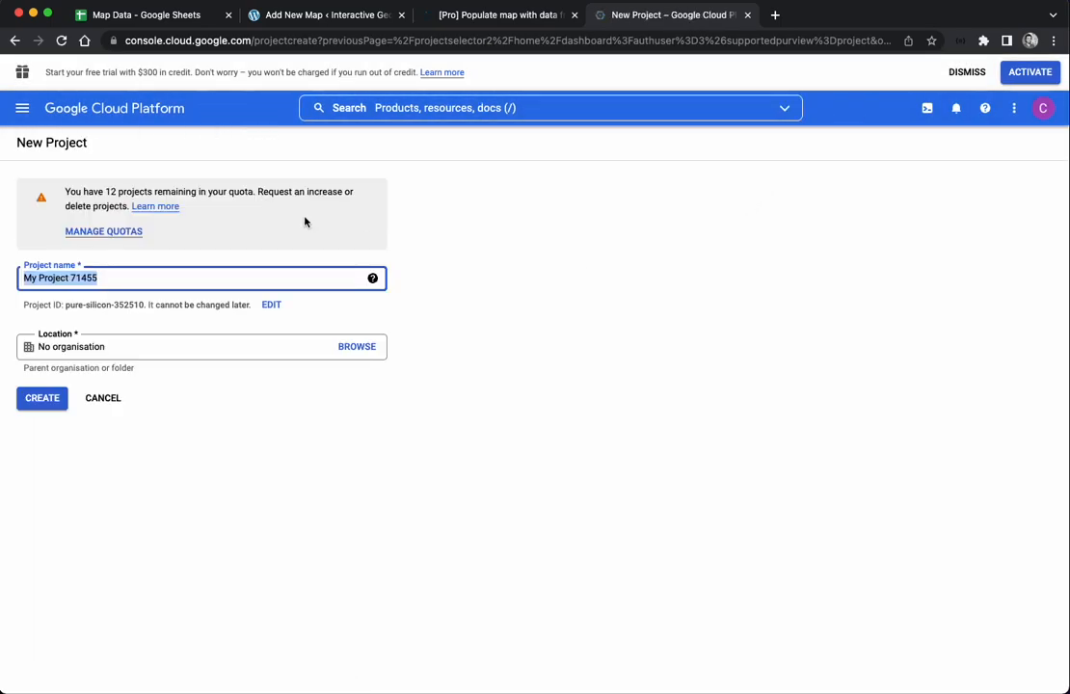
type("LocalDemo")
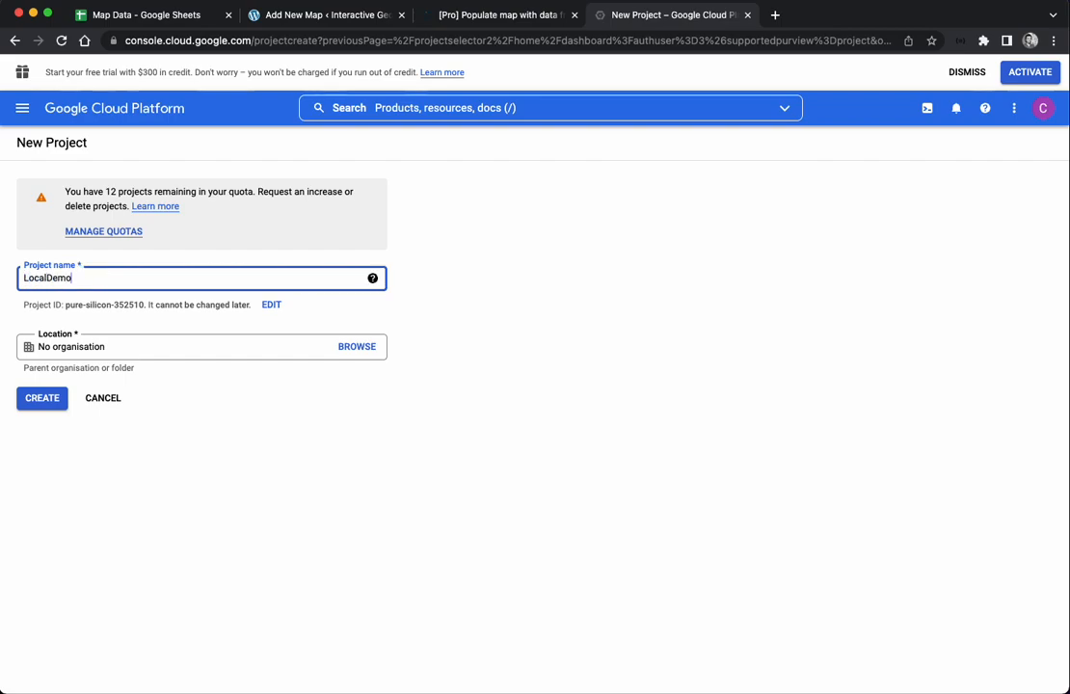
left_click(55, 403)
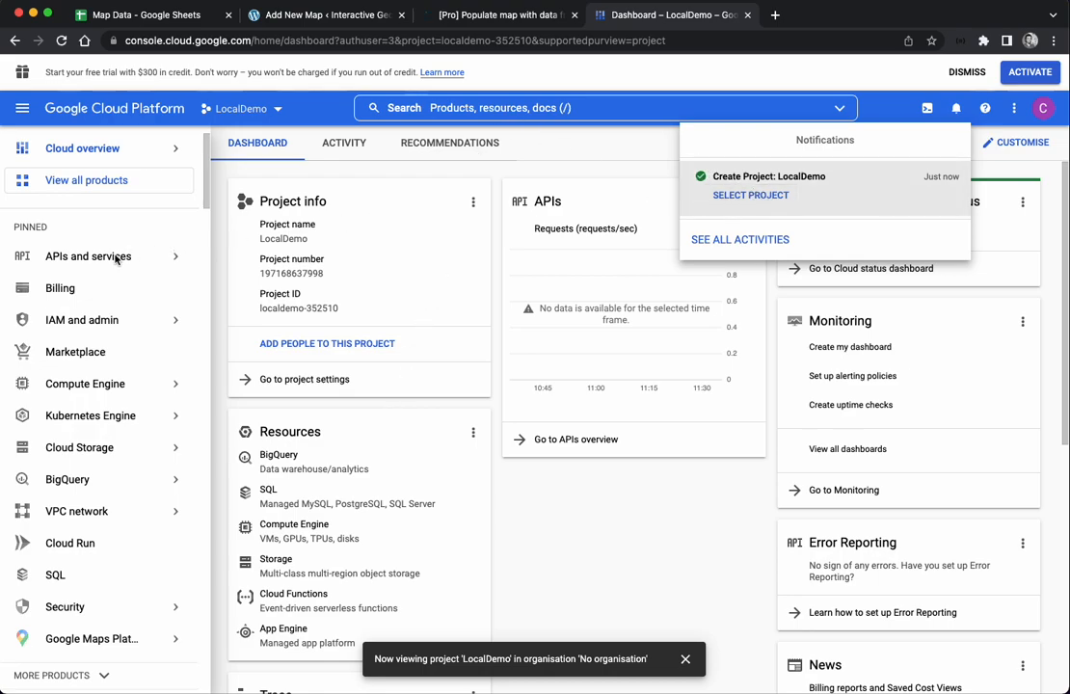
Select LocalDemo as the active project and open its dashboard.
left_click(147, 258)
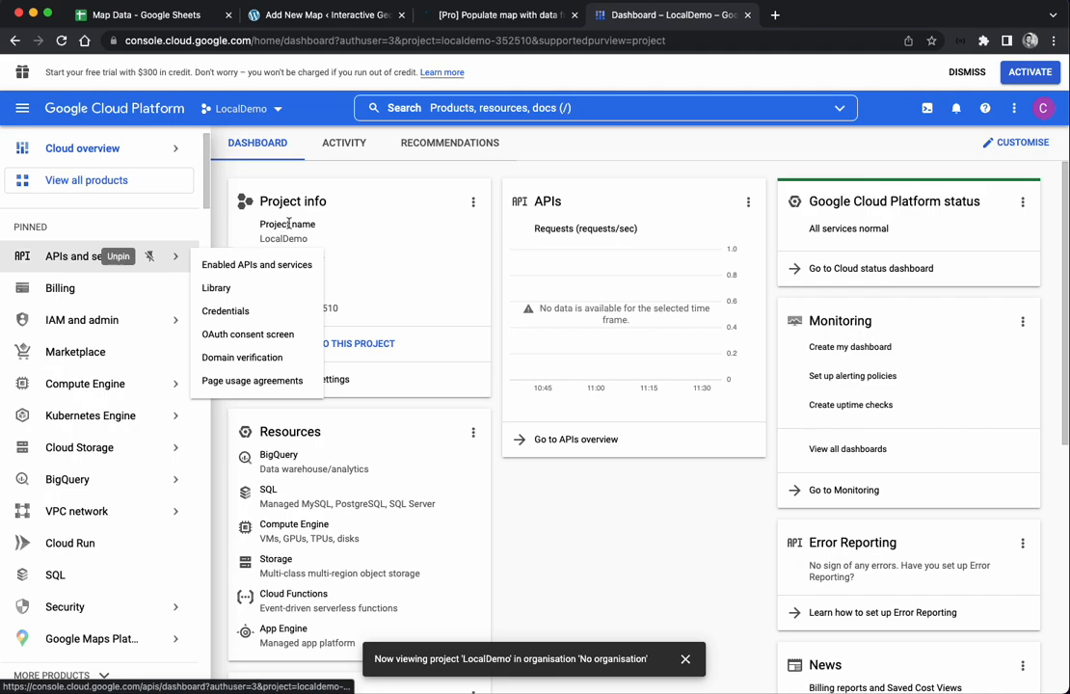
left_click(247, 114)
left_click(397, 303)
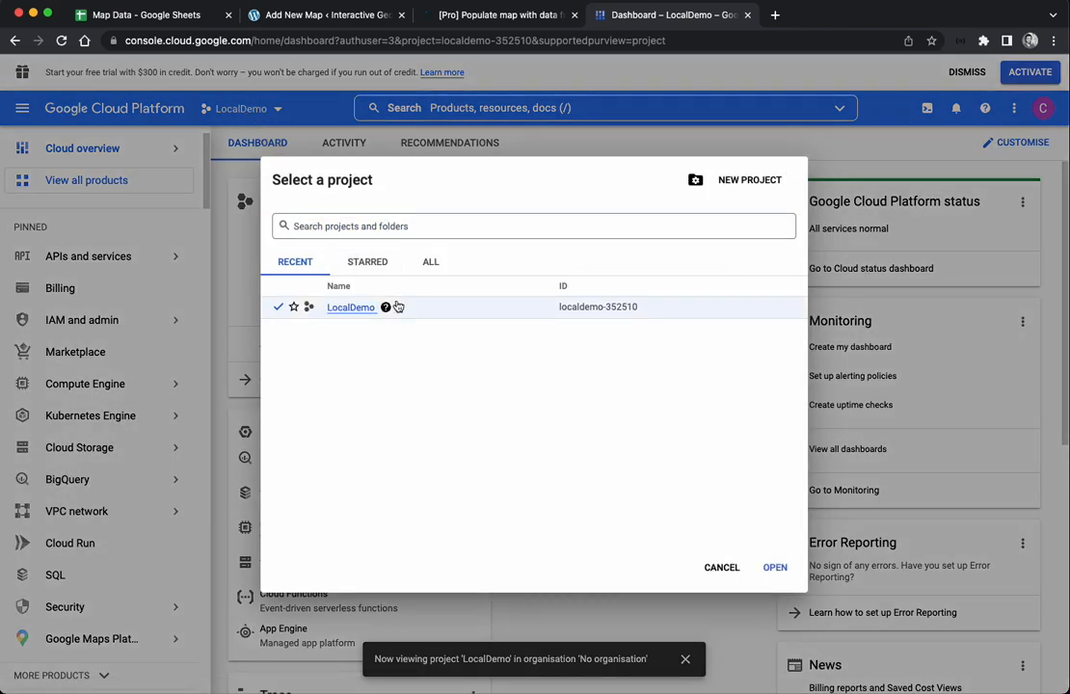
left_click(345, 310)
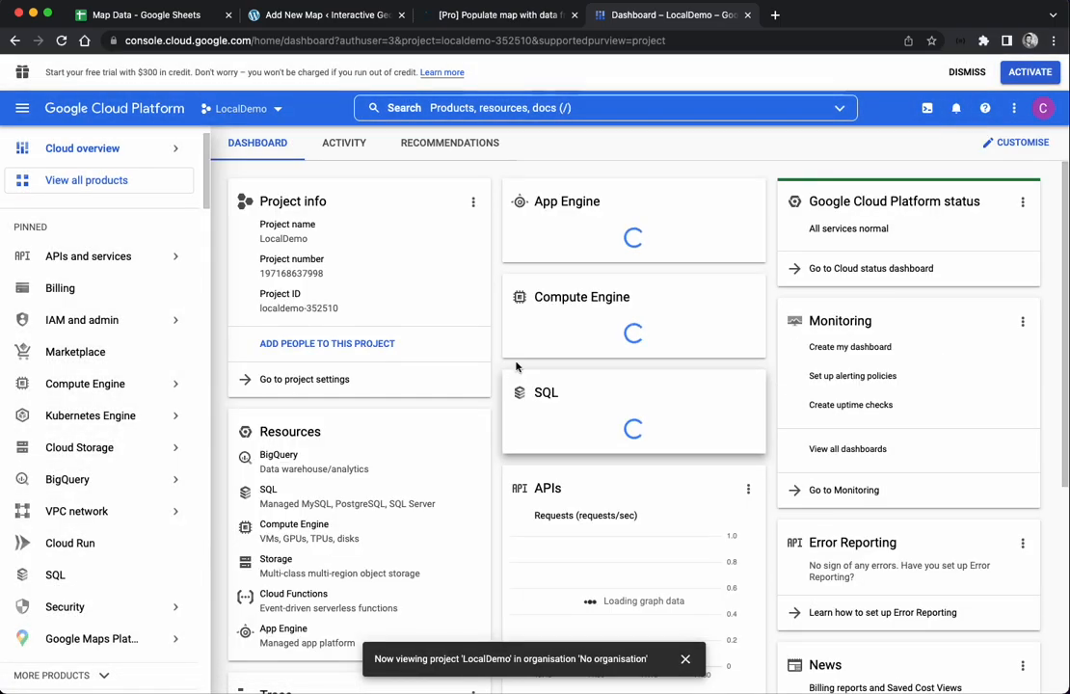
From the project's enabled APIs and services, search the API Library for Sheets and open the Google Sheets API page.
mouse_move(145, 257)
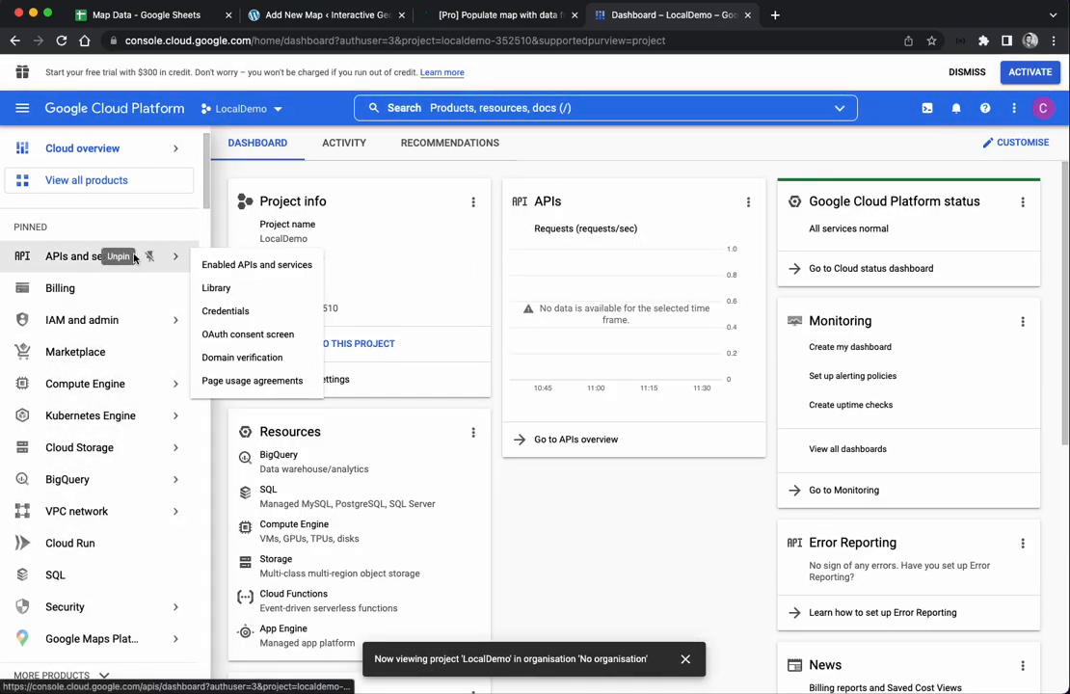
left_click(268, 271)
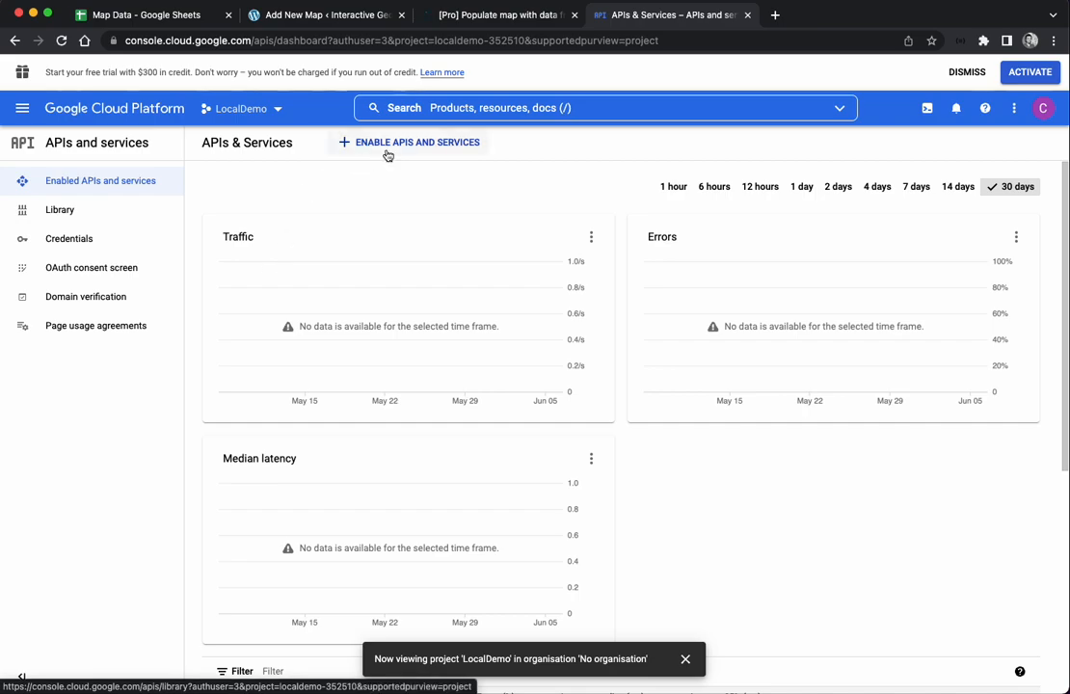
left_click(404, 144)
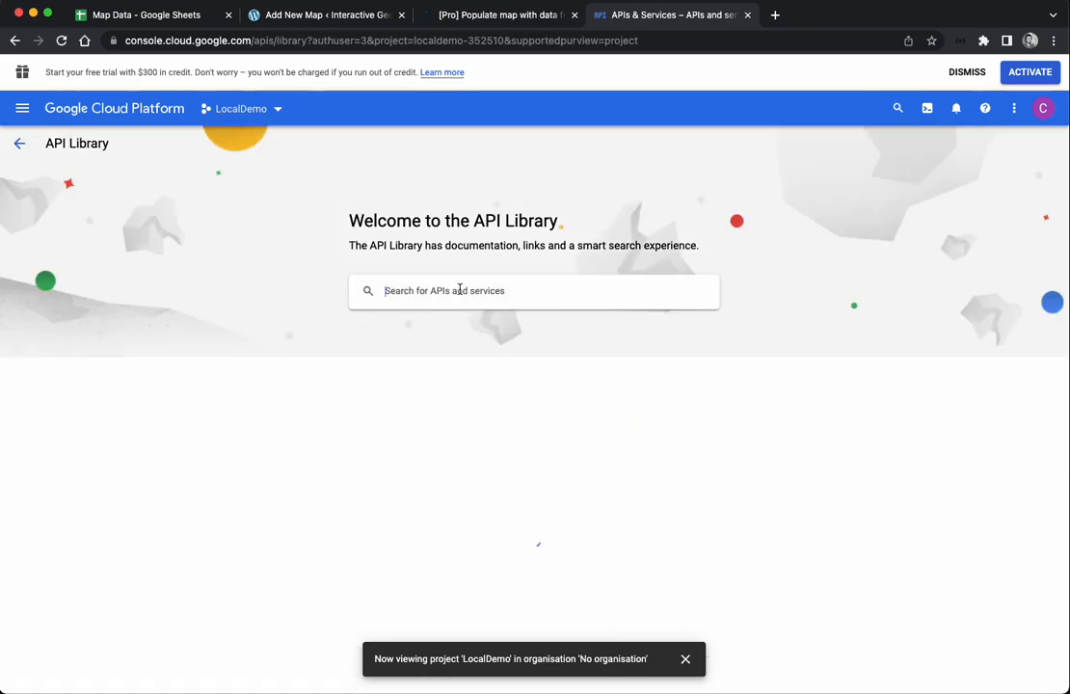
type("Sheets")
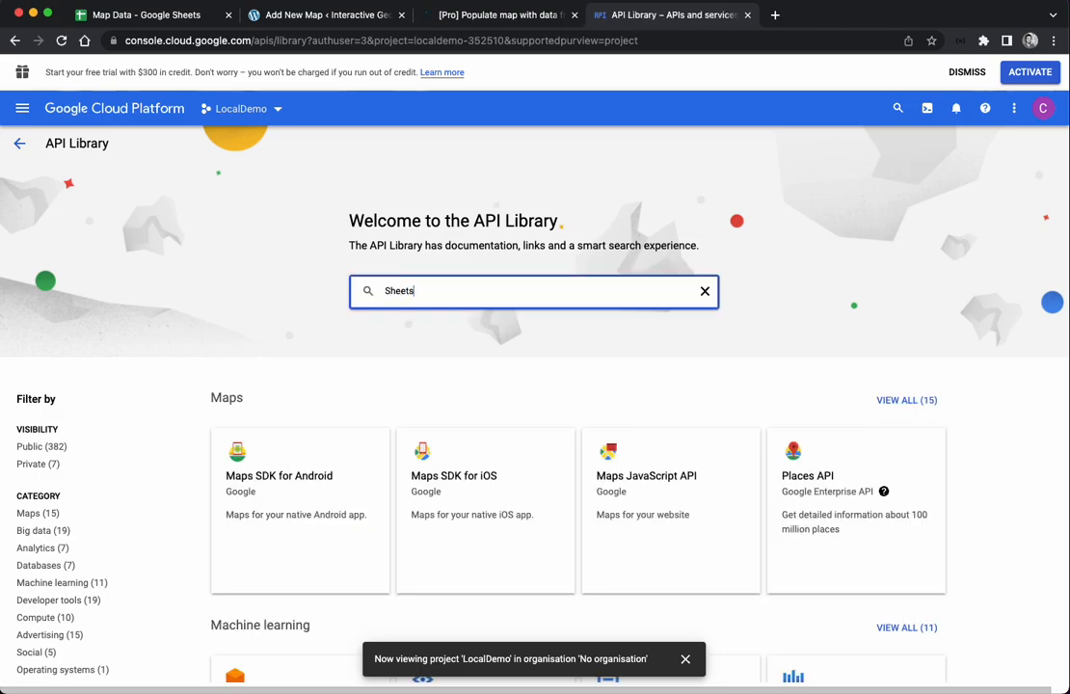
key("Return")
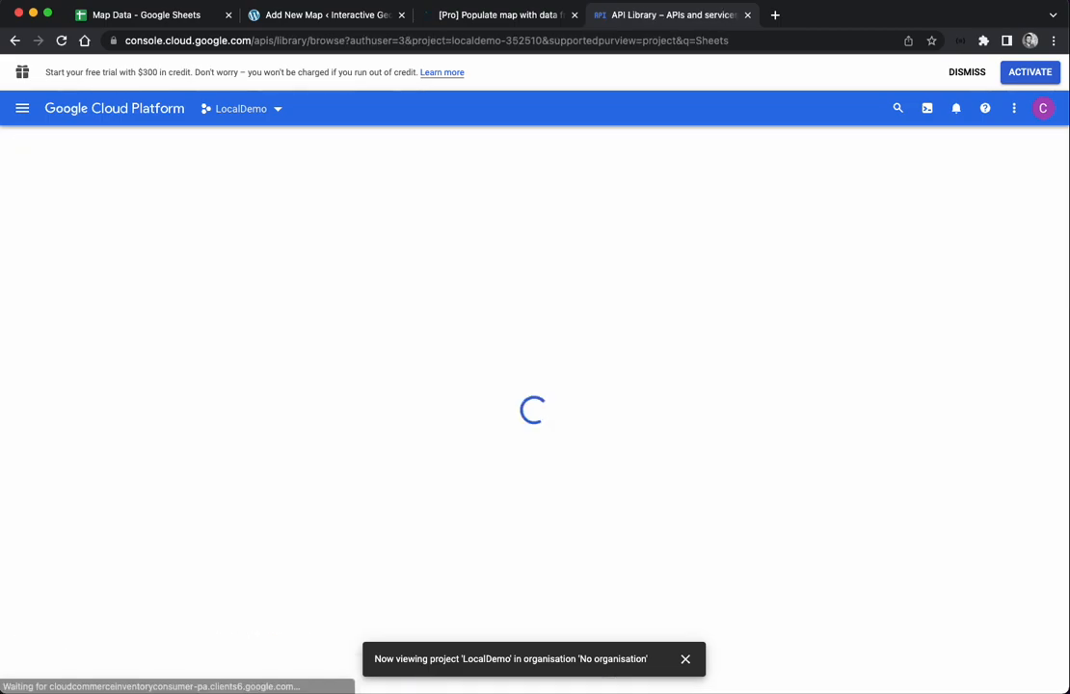
left_click(364, 348)
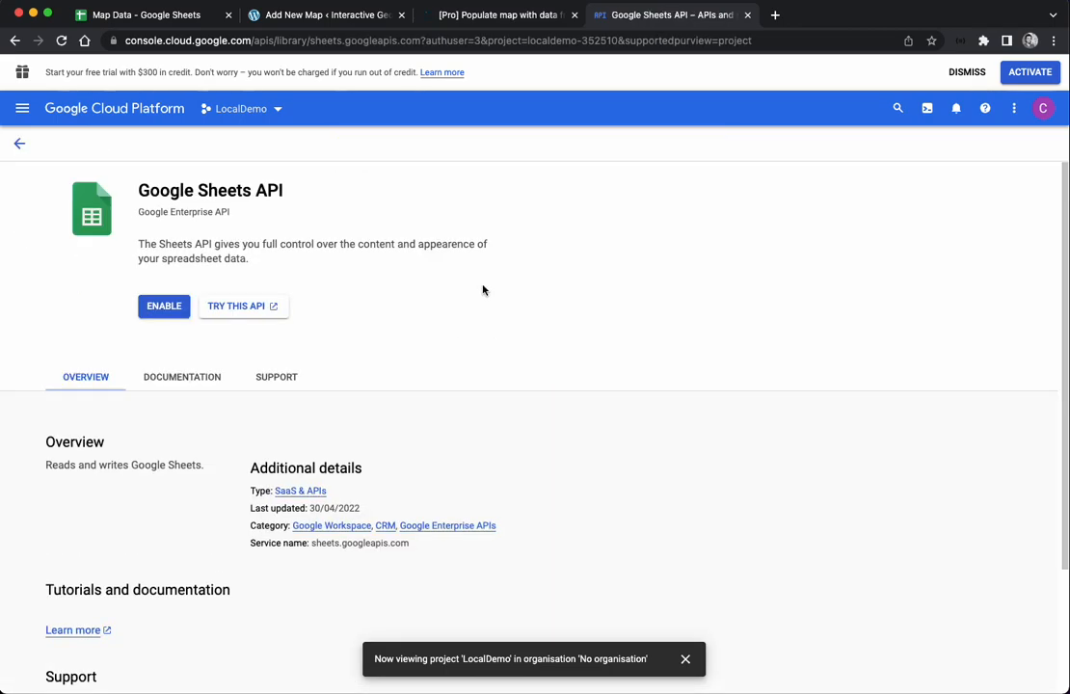
Enable the Google Sheets API and begin creating its credentials for Application data, without using Compute Engine, Kubernetes Engine, App Engine or Cloud Functions.
left_click(162, 305)
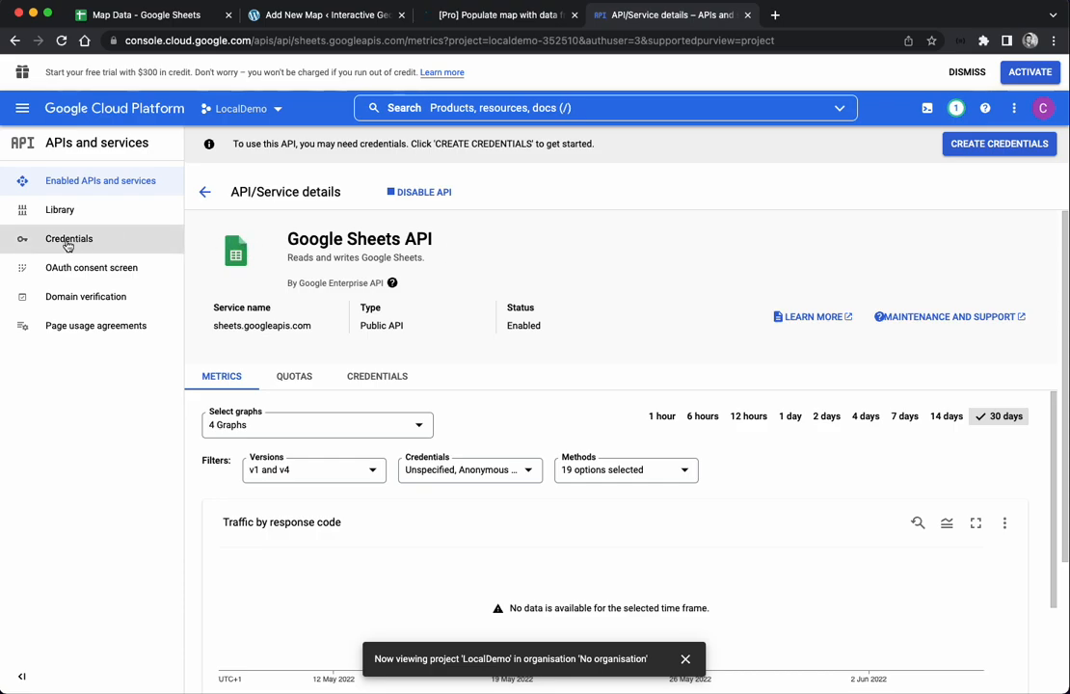
left_click(984, 147)
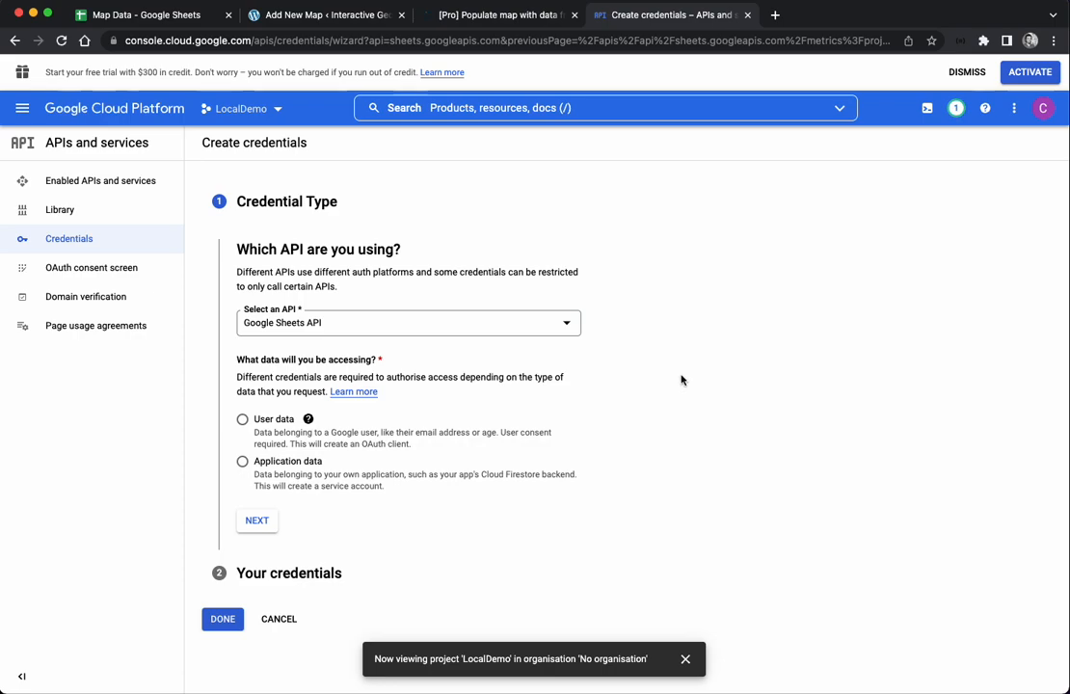
left_click(243, 463)
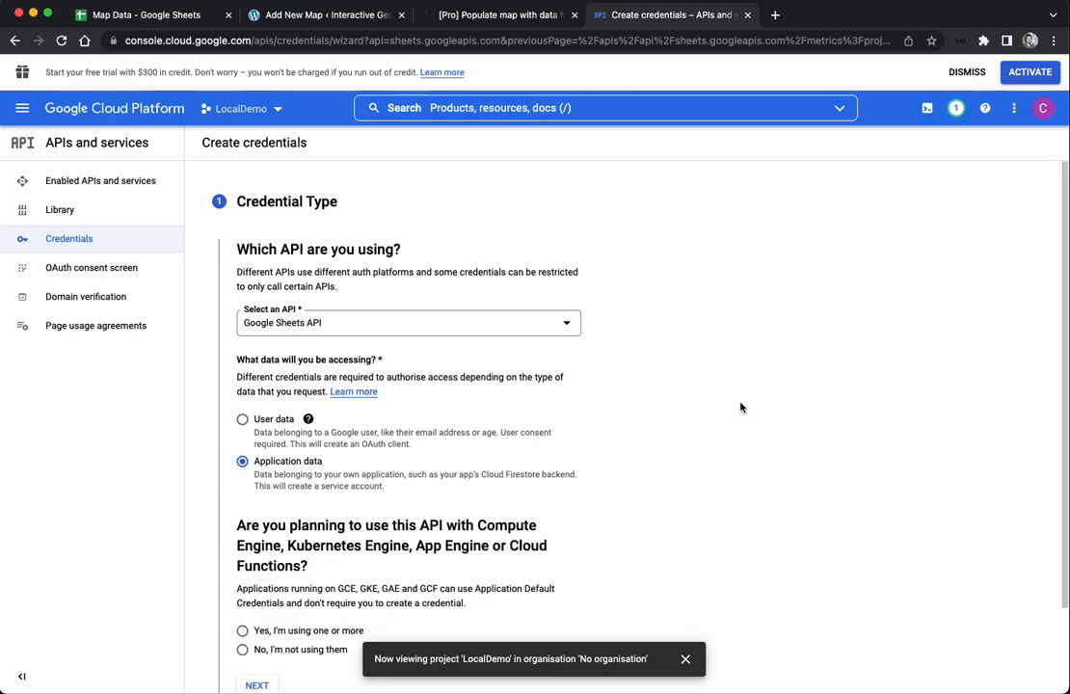
scroll(740, 409, "down", 2)
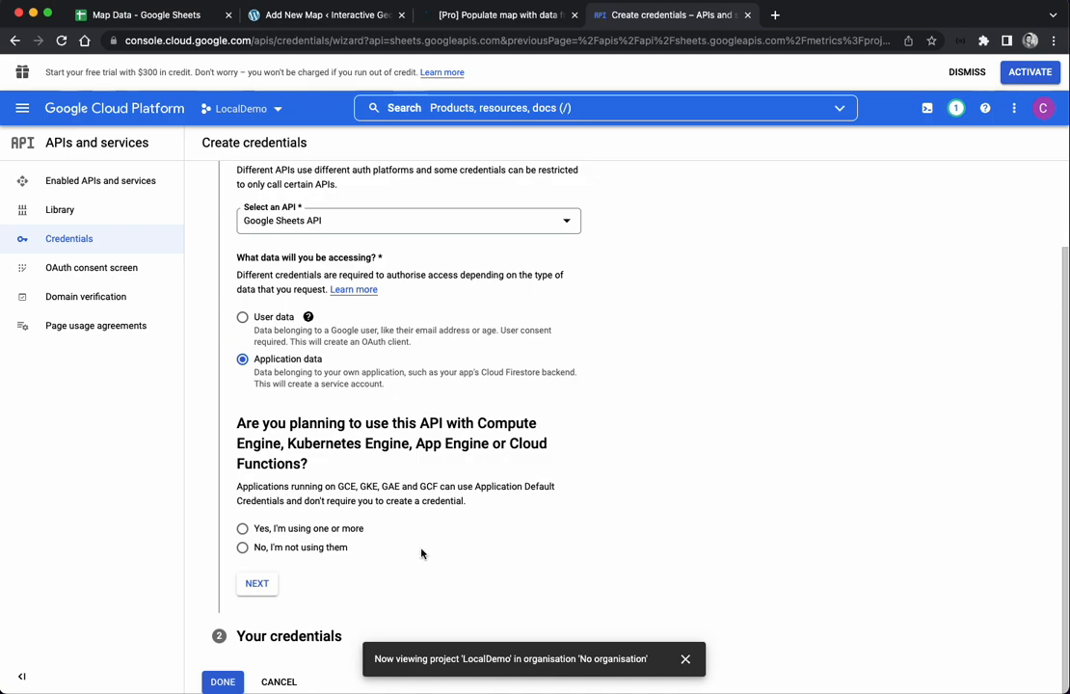
left_click(241, 546)
left_click(256, 583)
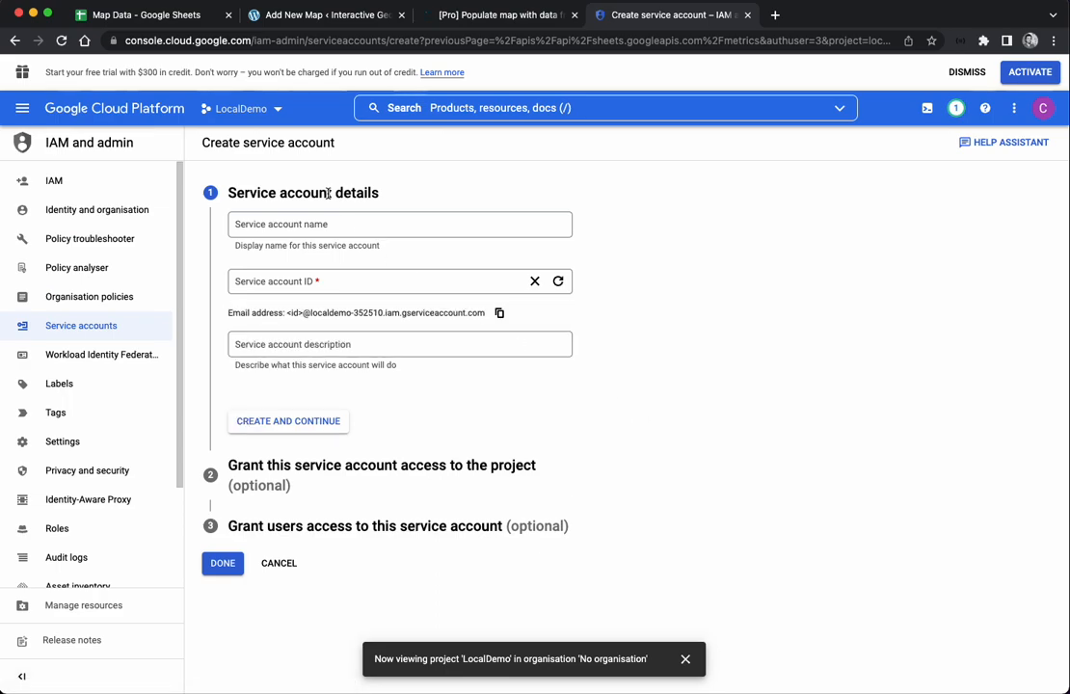
Create a service account named Webpage with the description "for IGM plugin", skipping the optional access grants.
left_click(324, 225)
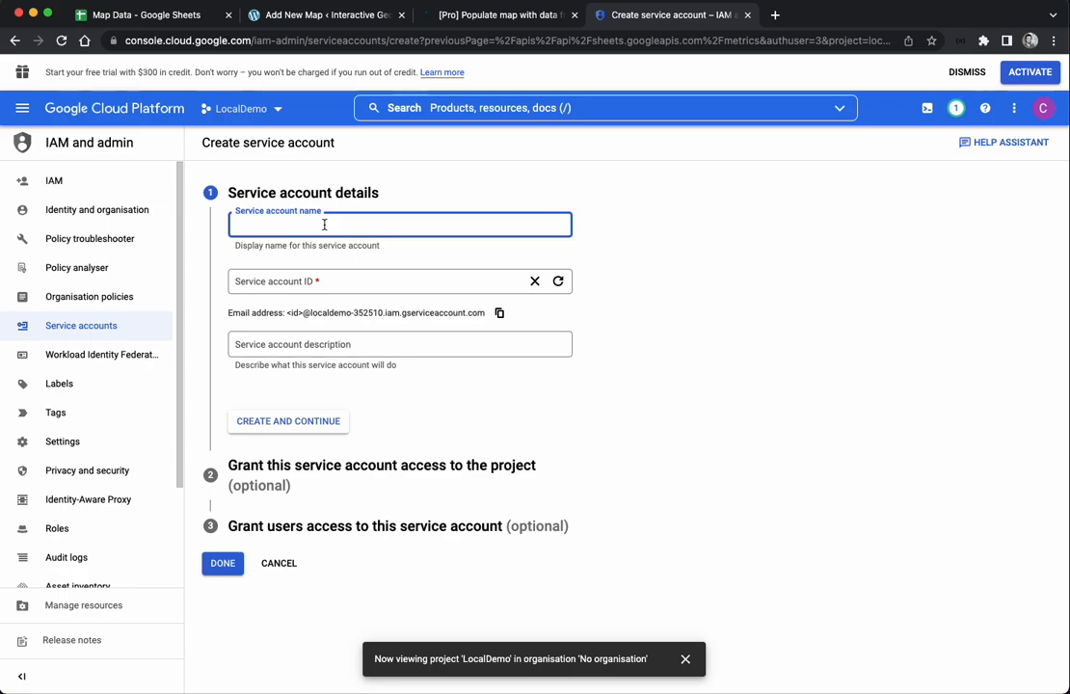
type("Webpage")
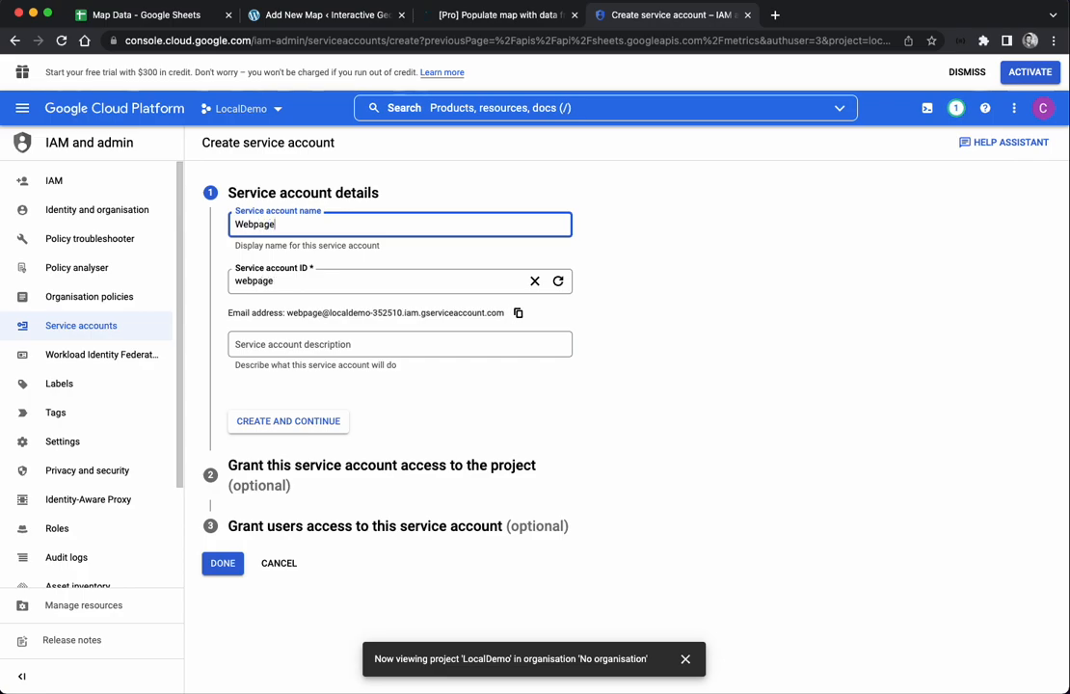
left_click(336, 343)
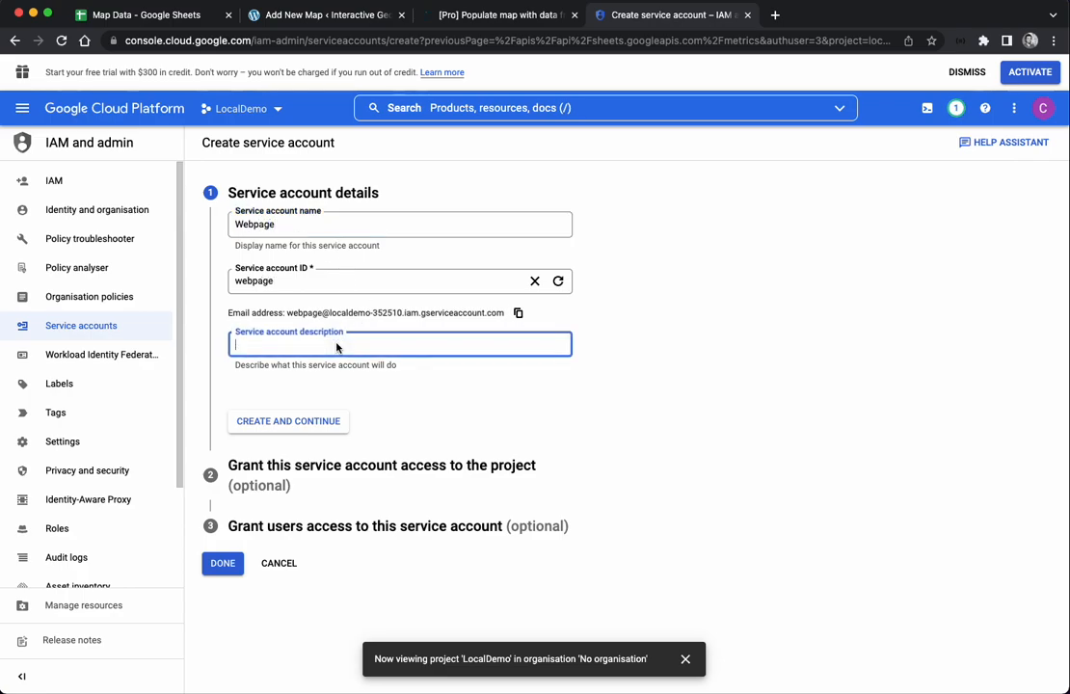
type("for l")
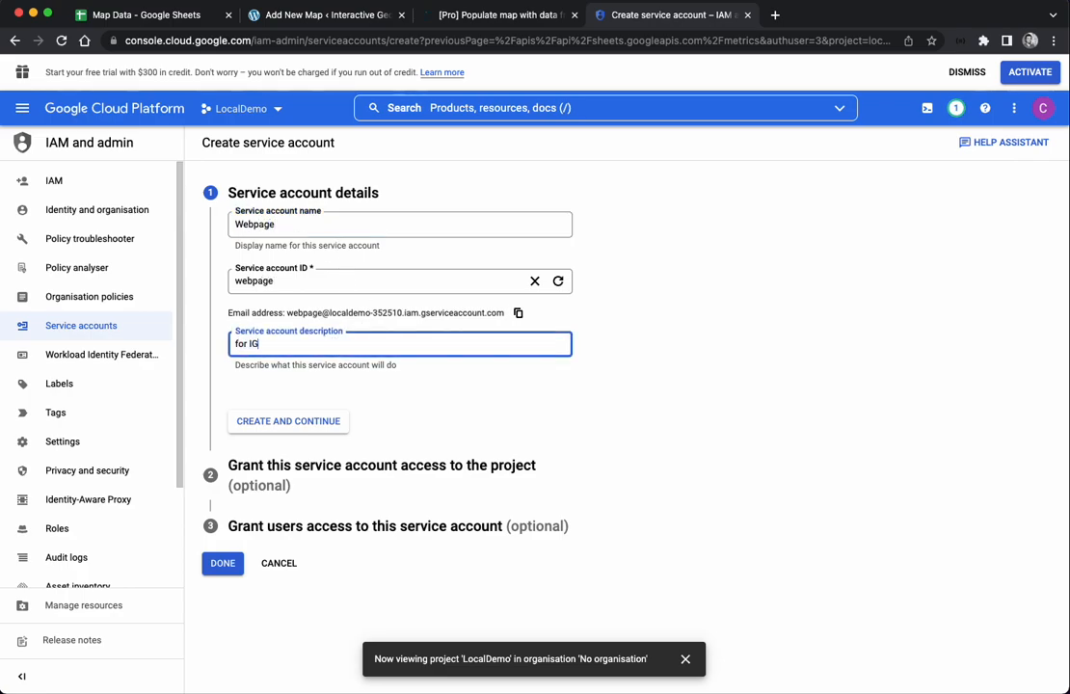
type("GM °p")
key("BackSpace")
key("BackSpace")
type("plugin")
left_click(323, 421)
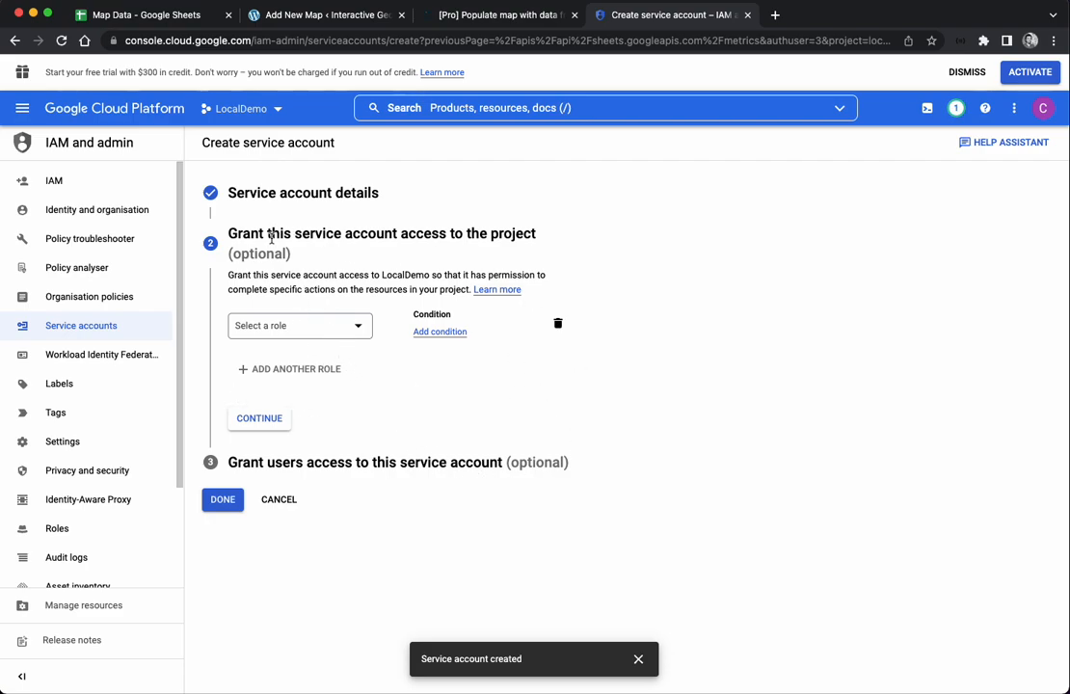
left_click(223, 499)
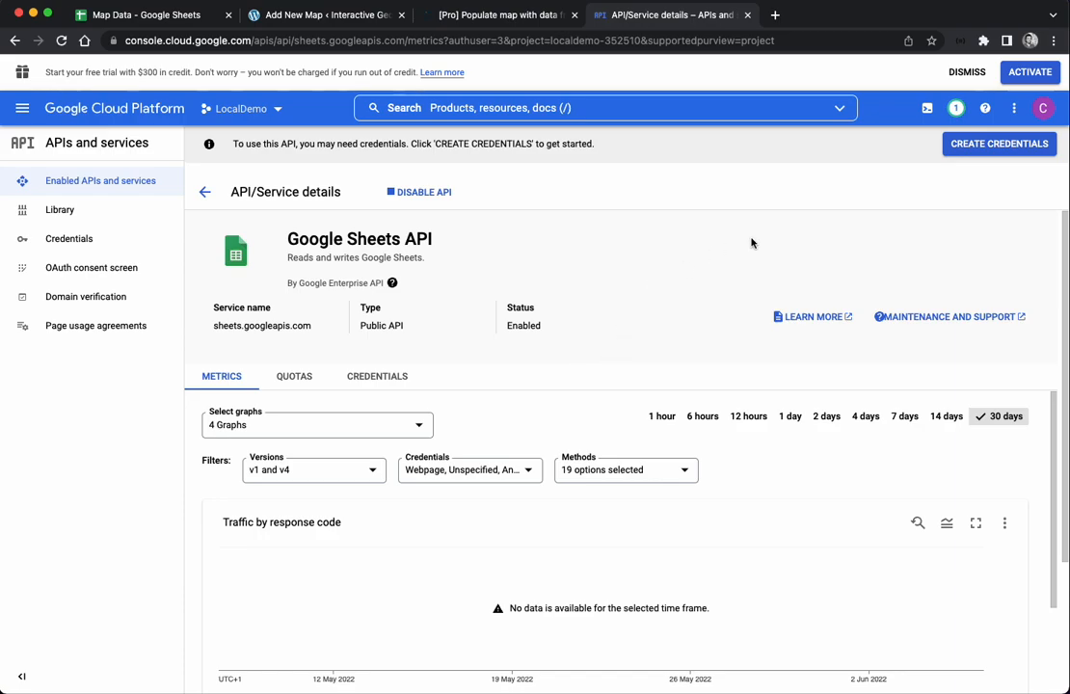
Create an API key from the LocalDemo project's credentials and copy it.
left_click(984, 151)
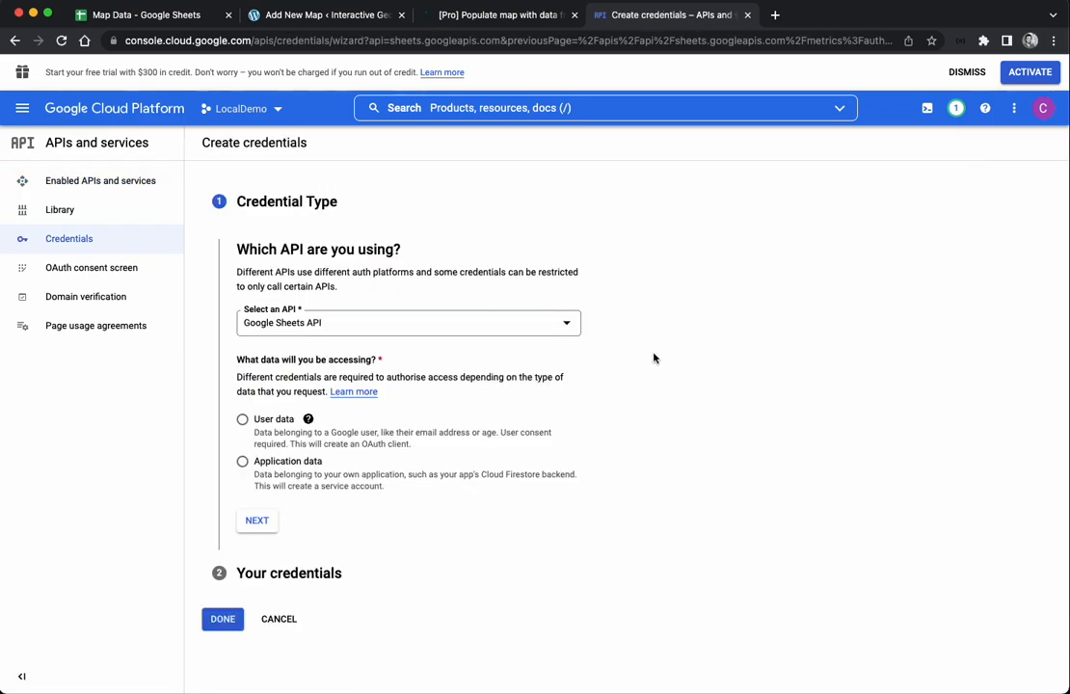
left_click(62, 239)
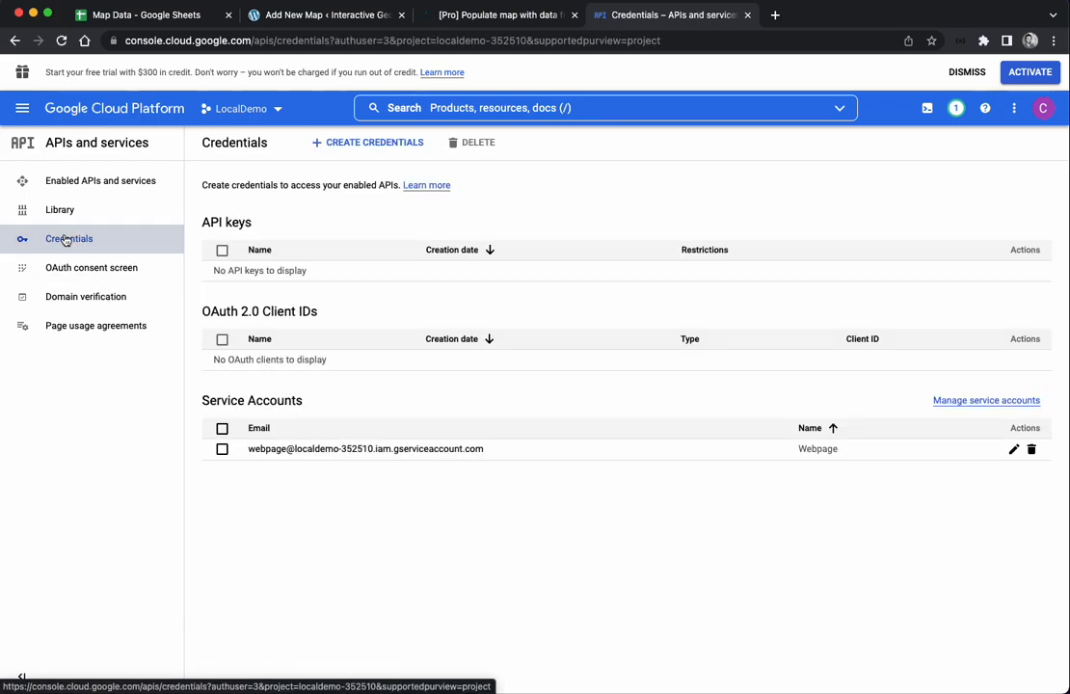
left_click(377, 145)
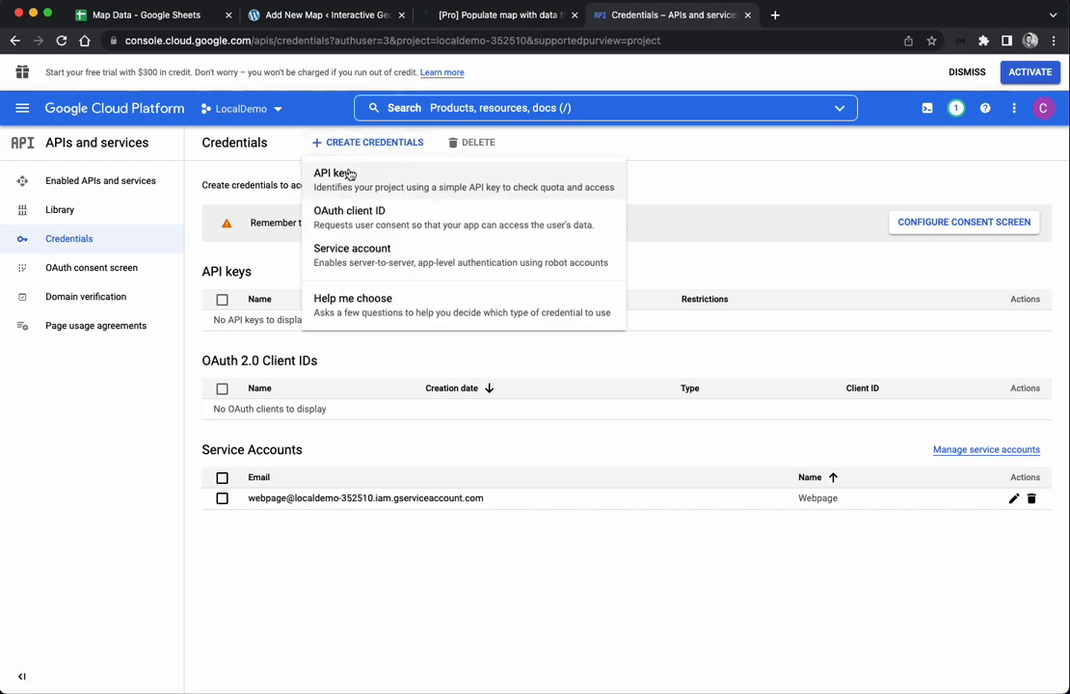
left_click(339, 178)
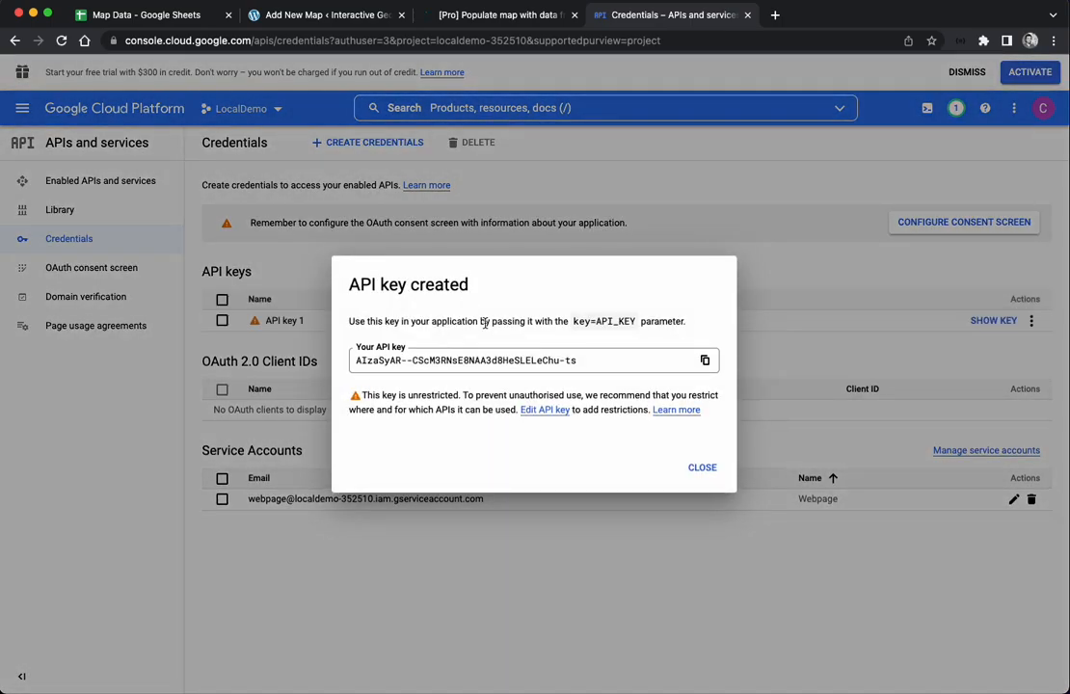
left_click(705, 360)
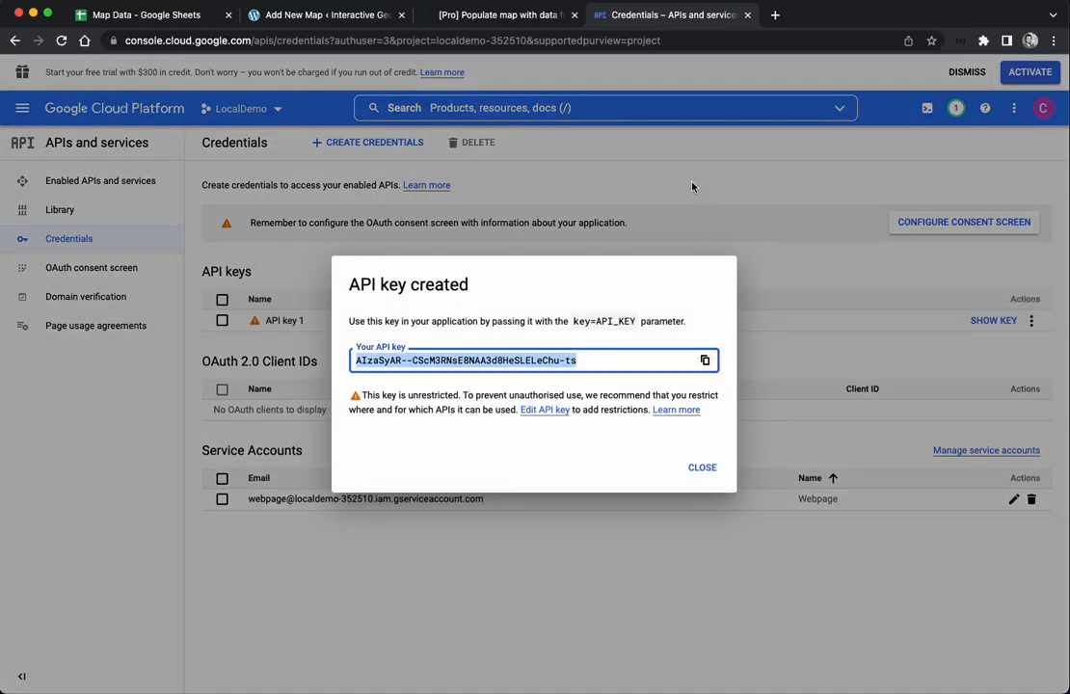
Switch to the WordPress map editor, paste the API key into the Google API Key field and publish the Sheet Data map.
left_click(331, 19)
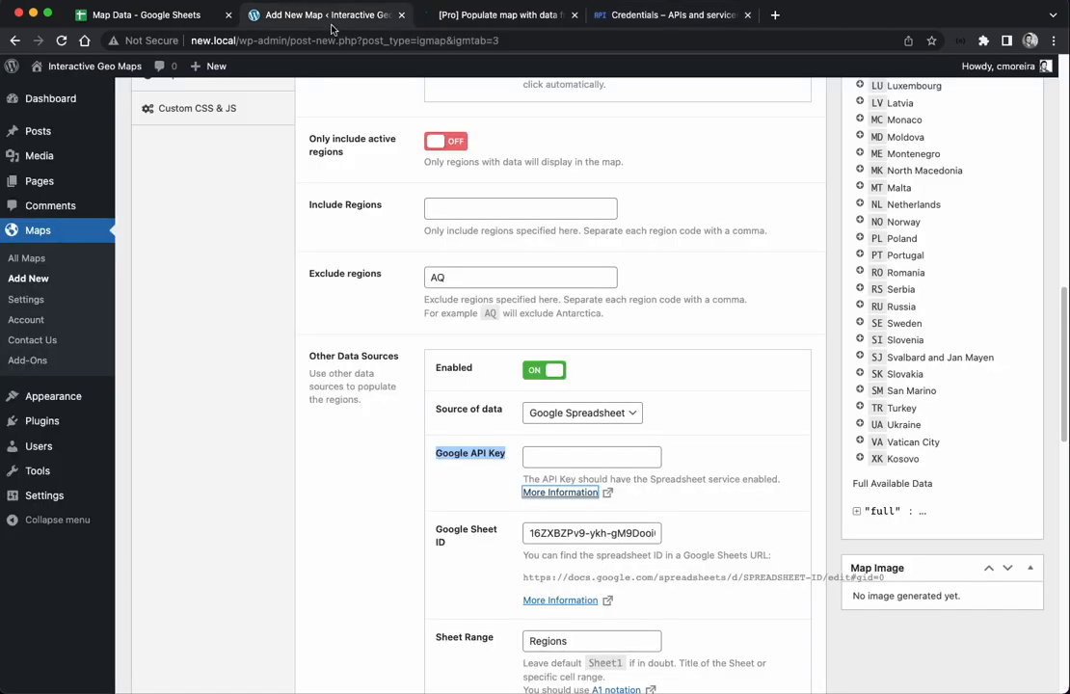
left_click(583, 455)
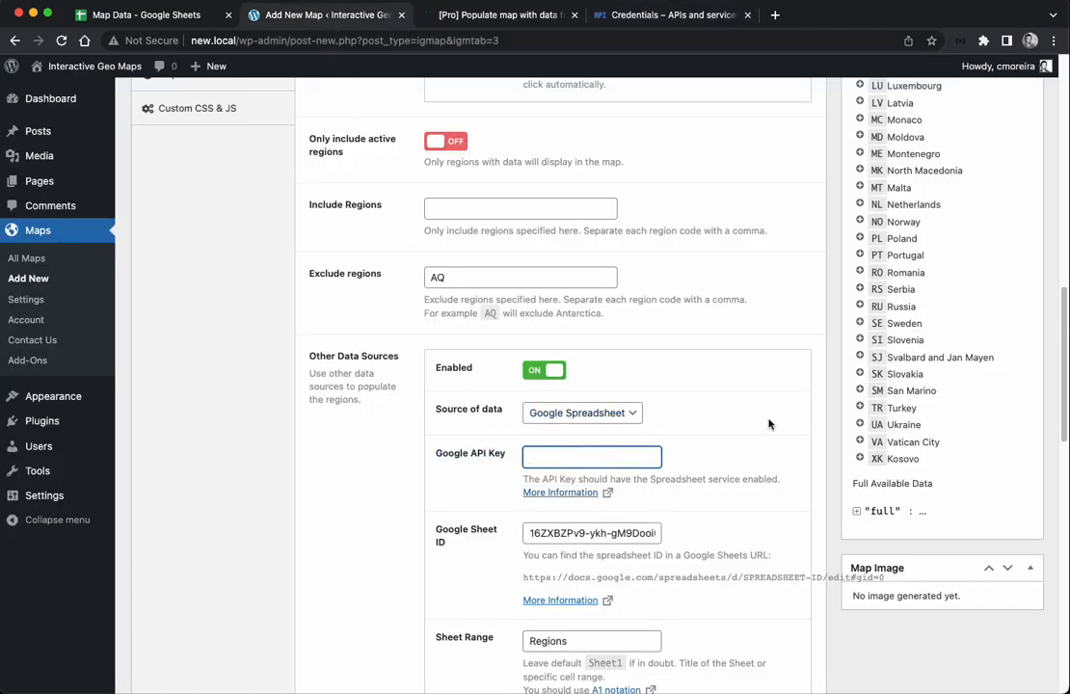
key("super+v")
scroll(772, 443, "up", 5)
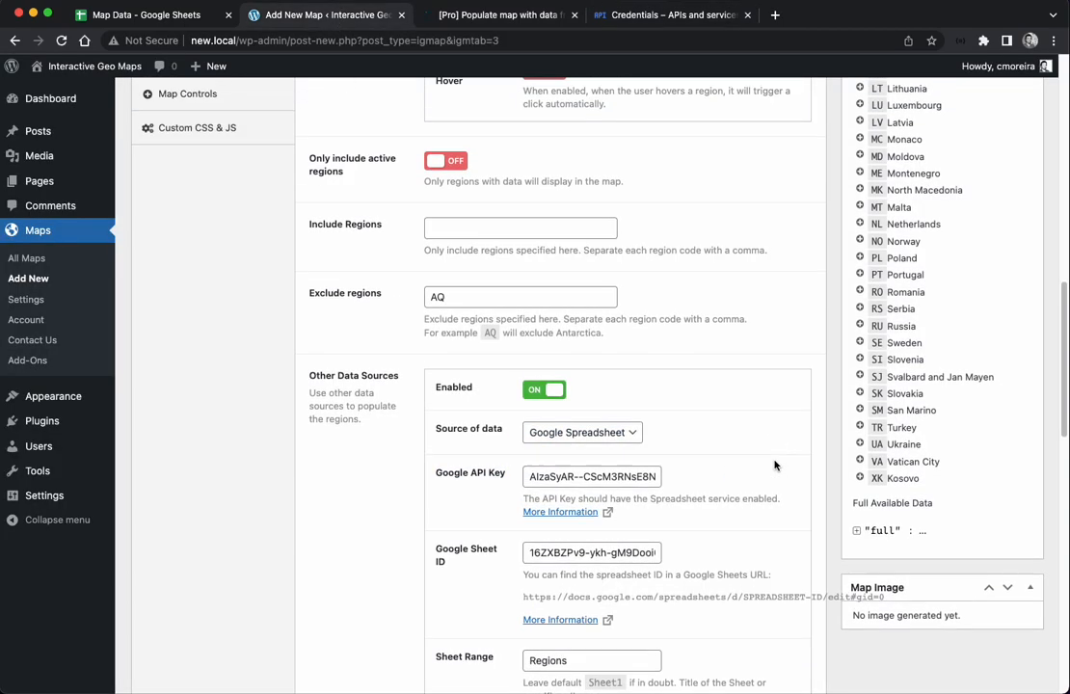
scroll(775, 465, "up", 6)
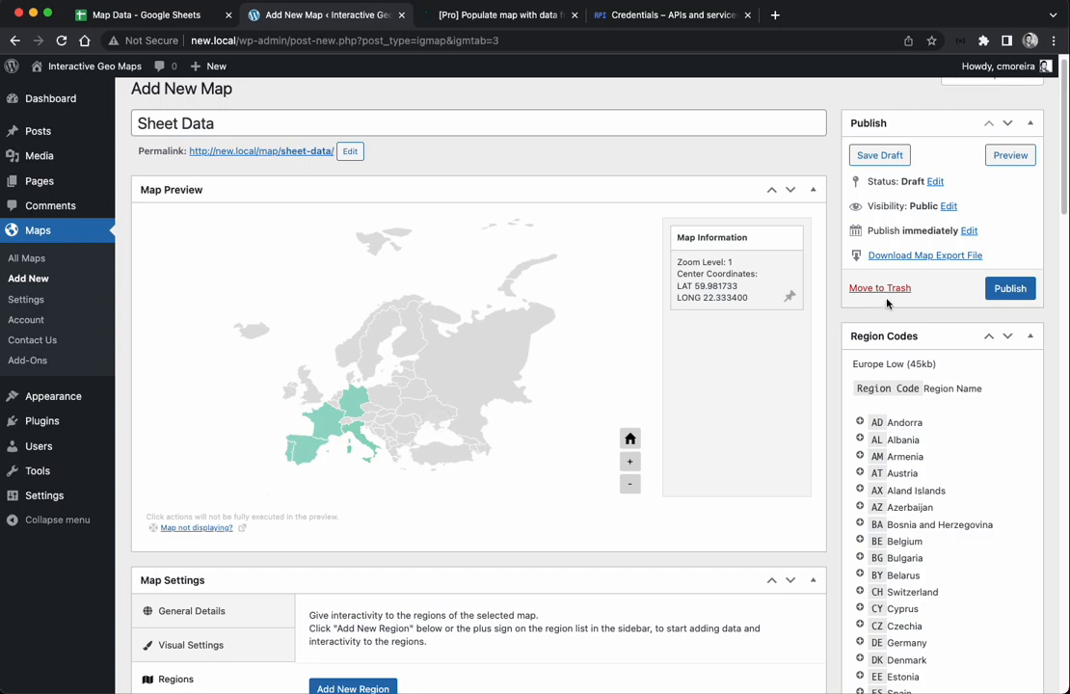
left_click(1010, 288)
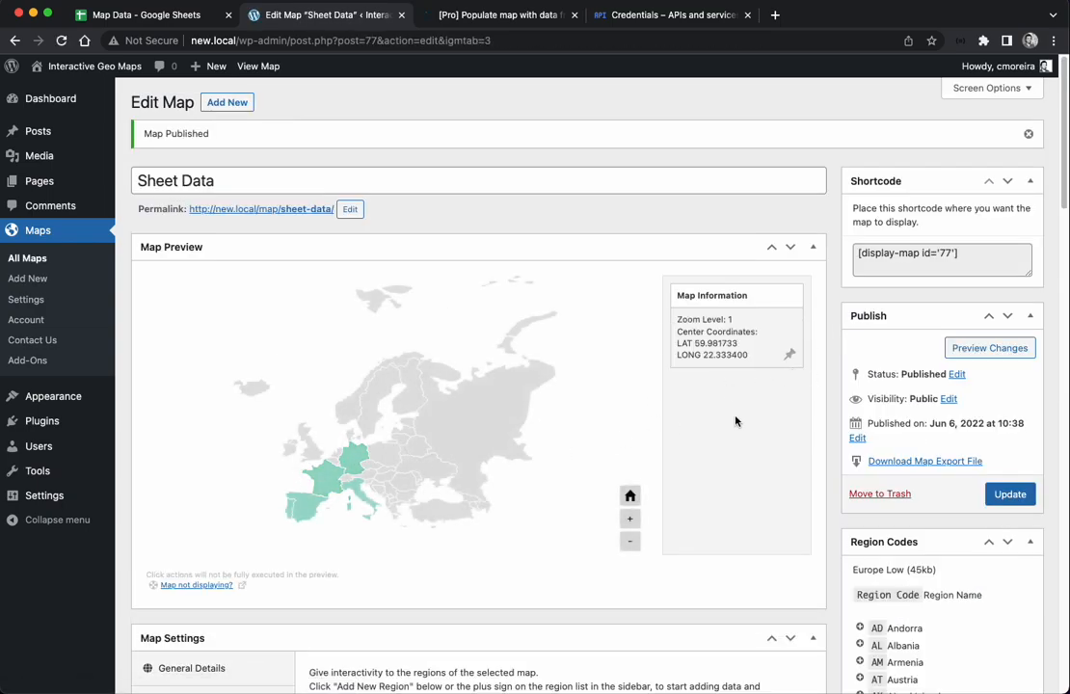
Inspect the published map's preview, including the highlighted countries, and its region settings.
scroll(756, 415, "down", 7)
scroll(756, 415, "up", 6)
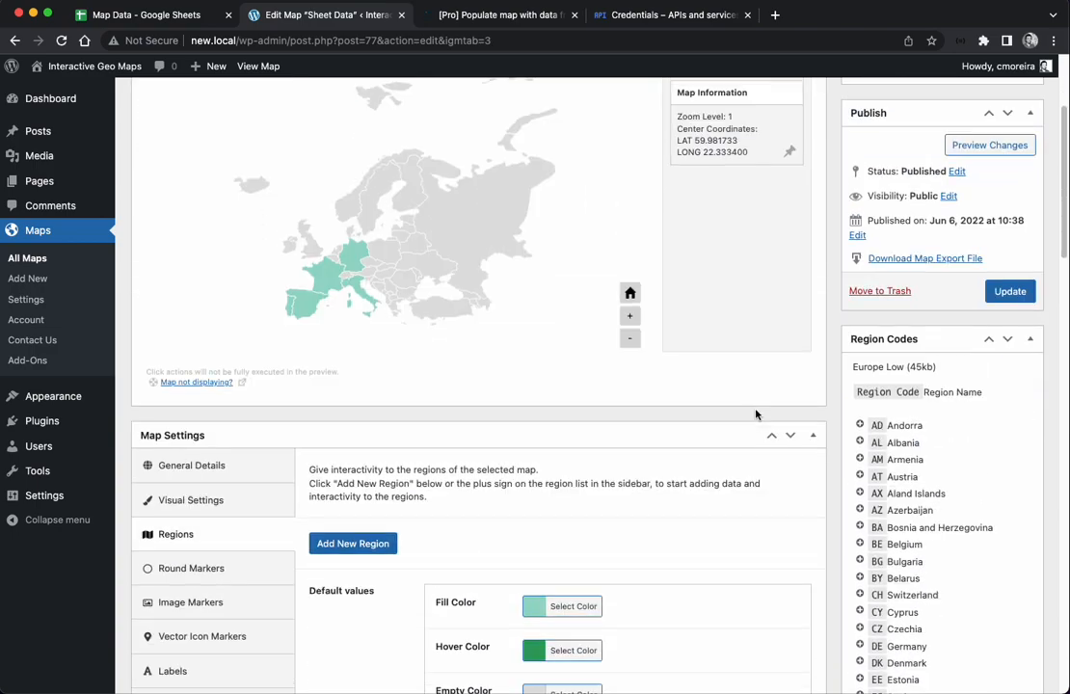
scroll(756, 414, "up", 1)
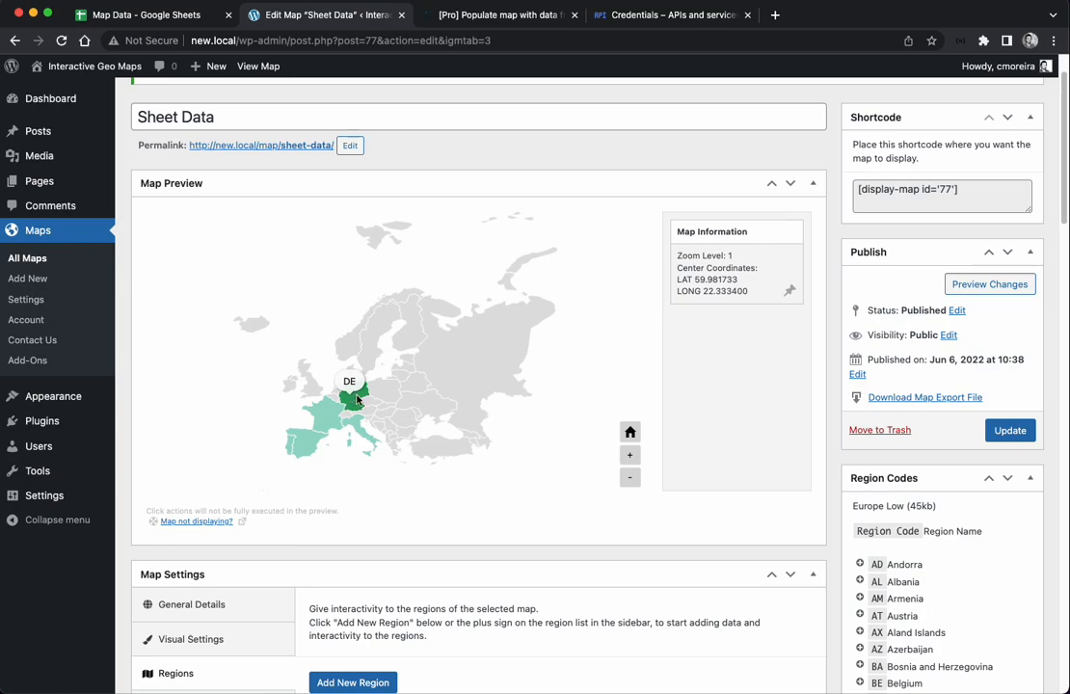
scroll(717, 376, "down", 3)
scroll(717, 376, "down", 5)
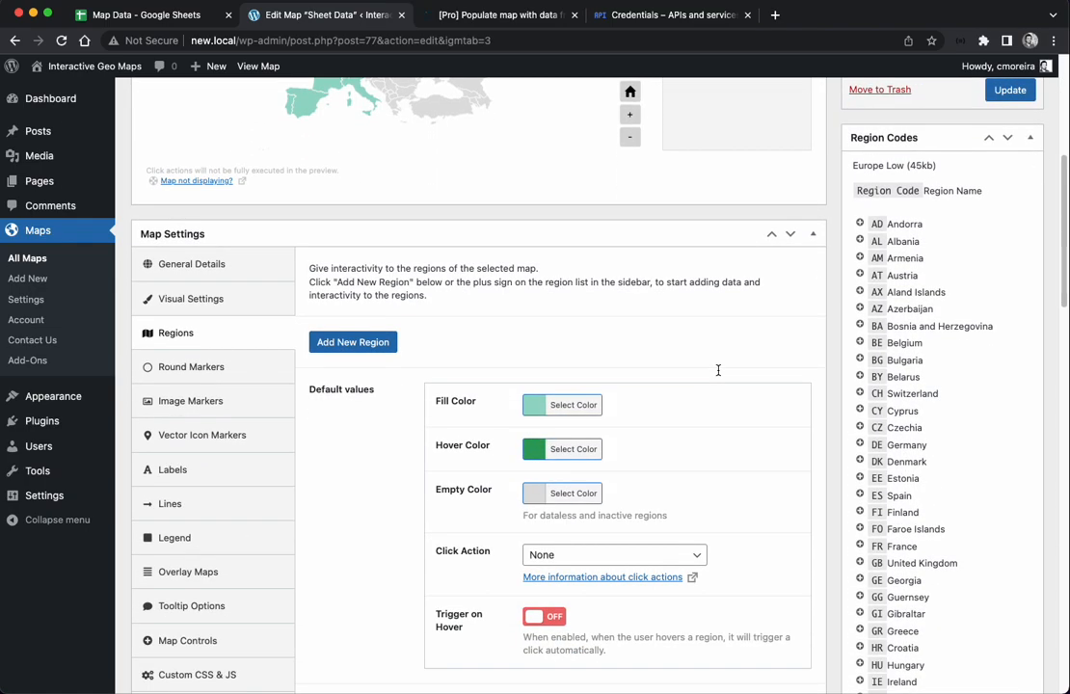
scroll(716, 370, "up", 6)
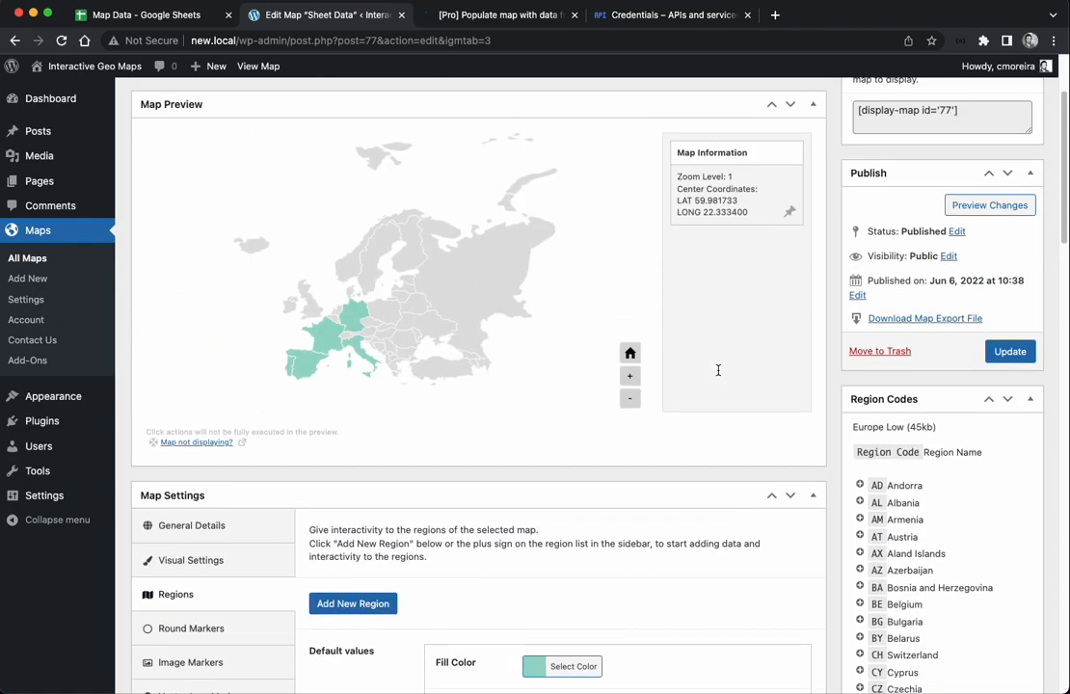
Switch to the Map Data spreadsheet in Google Sheets and change its link sharing to Restricted.
left_click(175, 20)
left_click(987, 81)
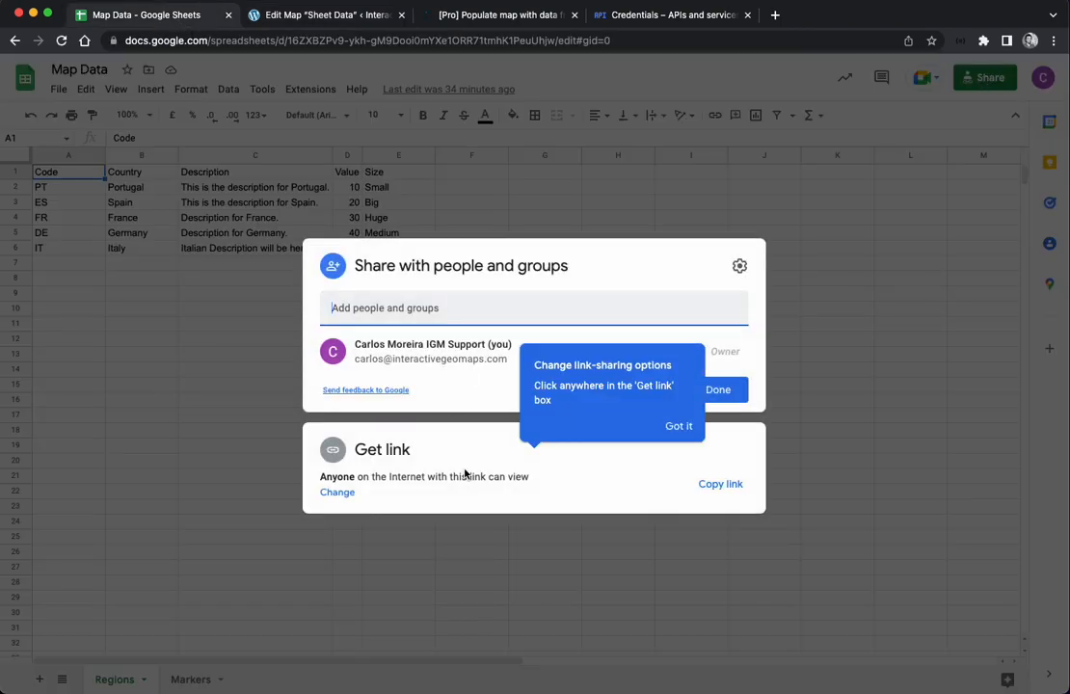
left_click(343, 494)
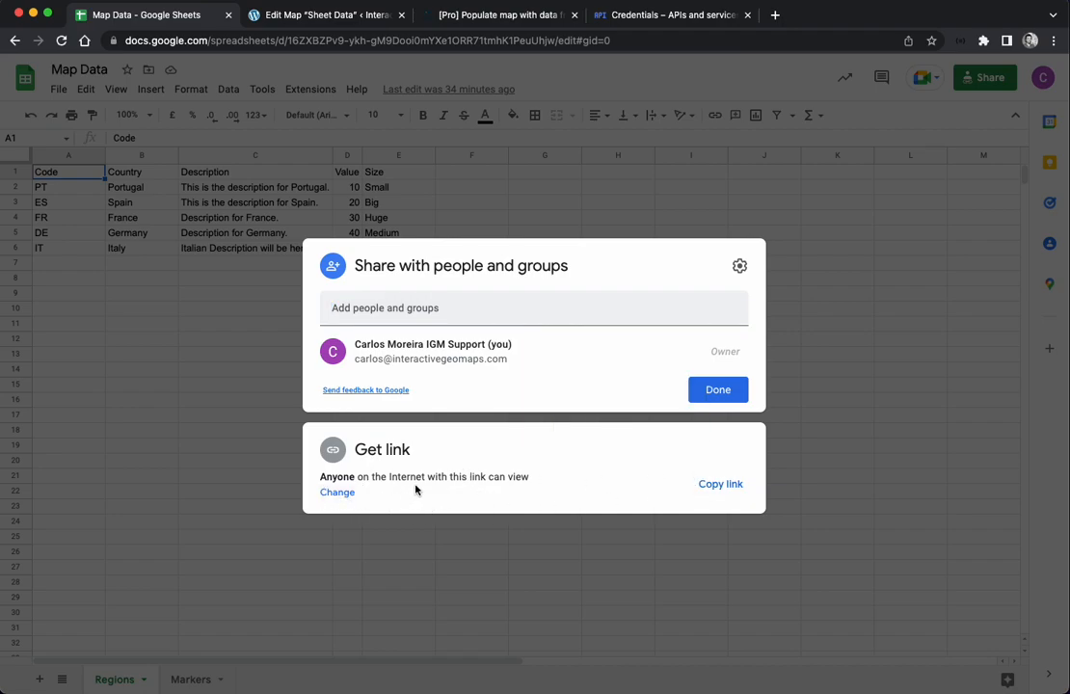
left_click(353, 495)
left_click(370, 434)
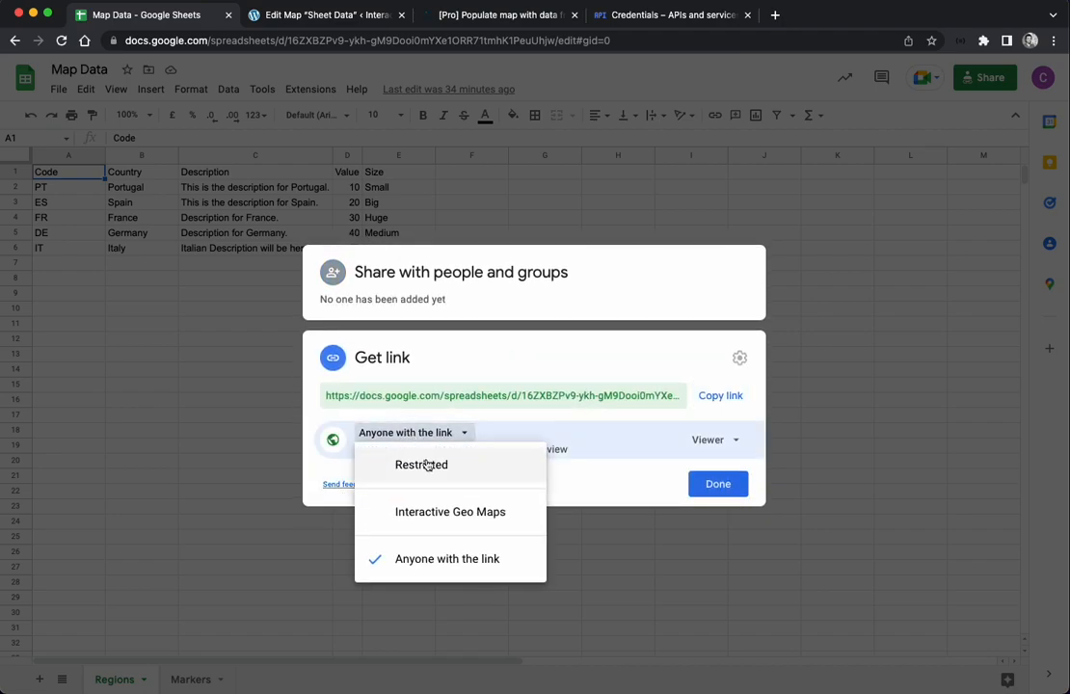
left_click(409, 464)
left_click(718, 483)
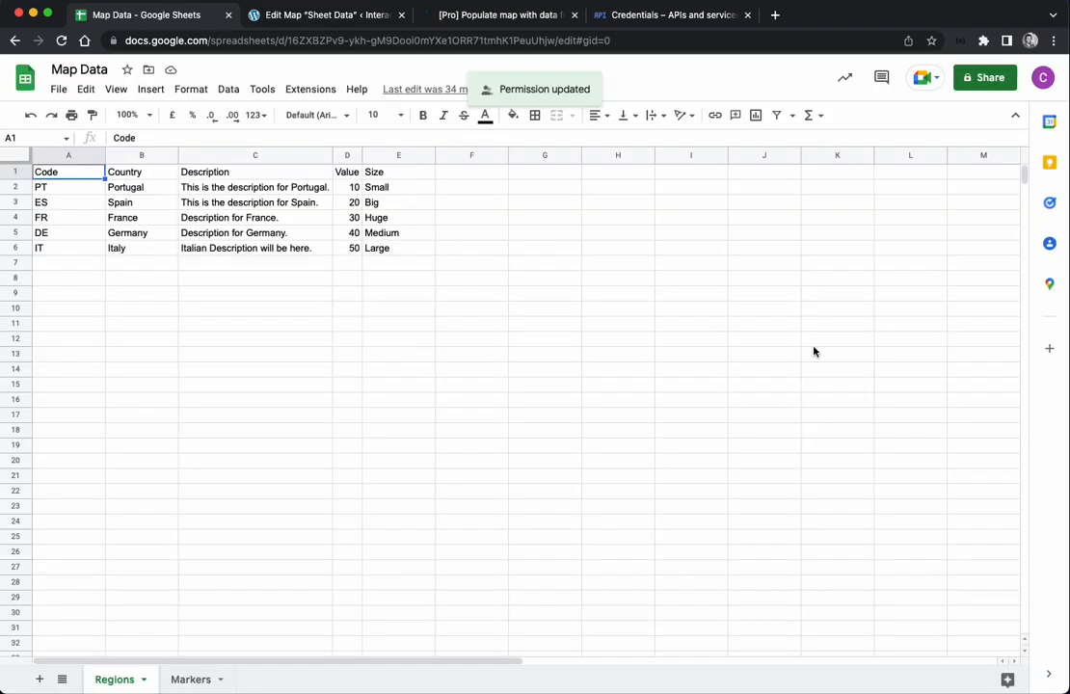
Switch to the WordPress map editor, reload it, and view the Sheet Data map's public page in a new tab.
left_click(358, 19)
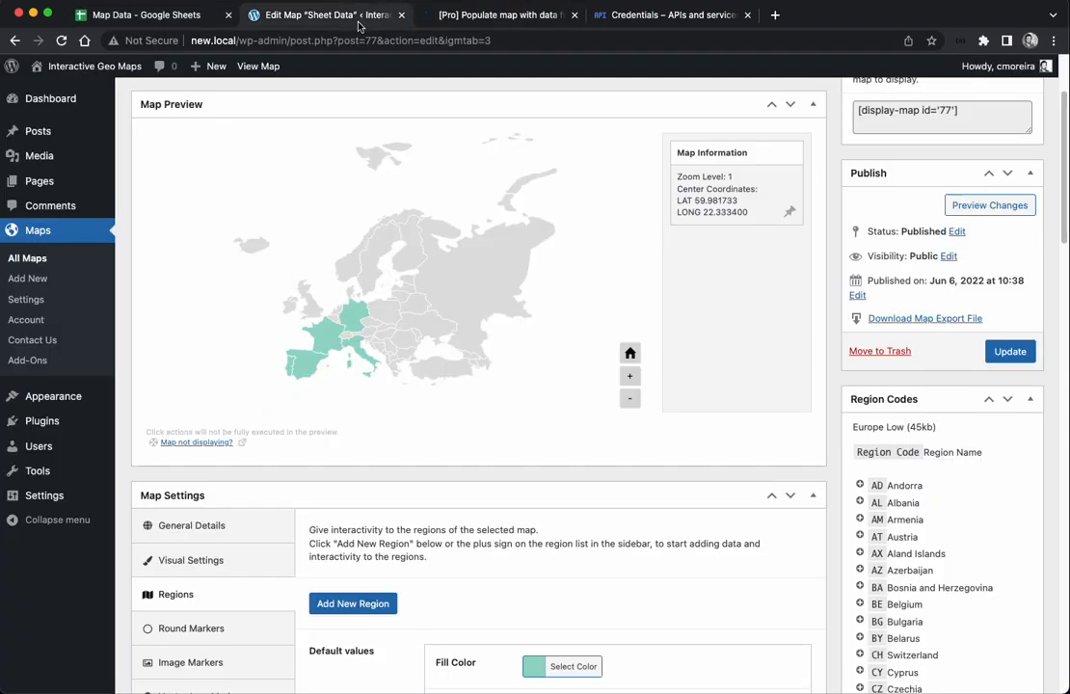
scroll(800, 371, "up", 1)
key("super+r")
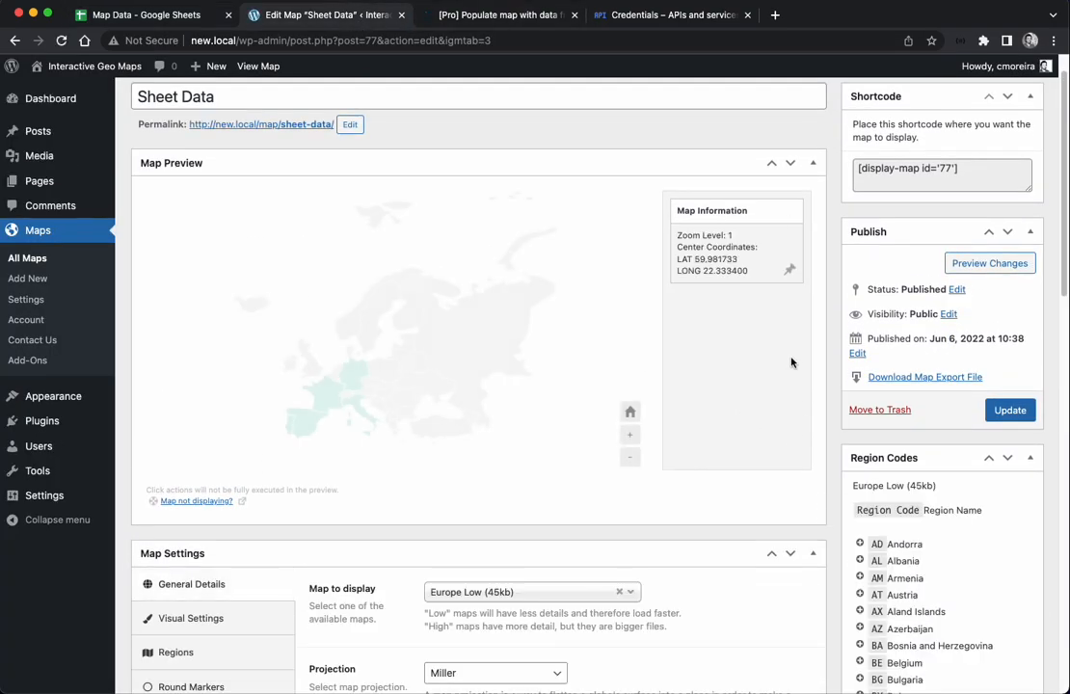
left_click(301, 126, "super")
left_click(496, 17)
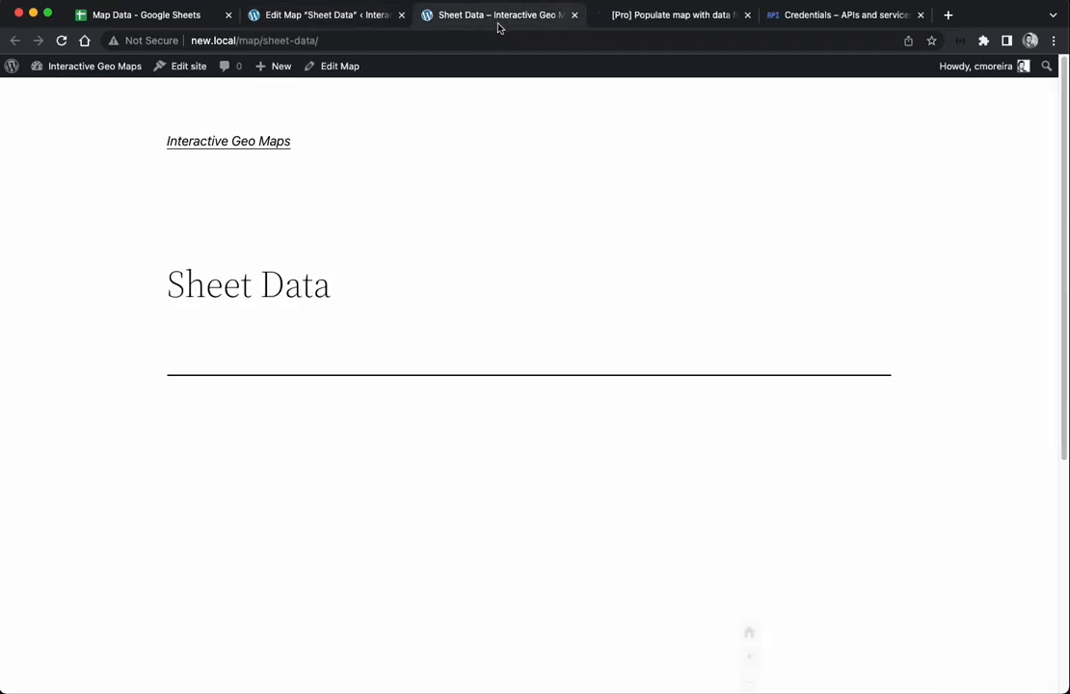
scroll(860, 371, "down", 2)
In the Interactive Geo Maps global settings, set the external data sources' Cache Time to 0 minutes and save.
left_click(328, 14)
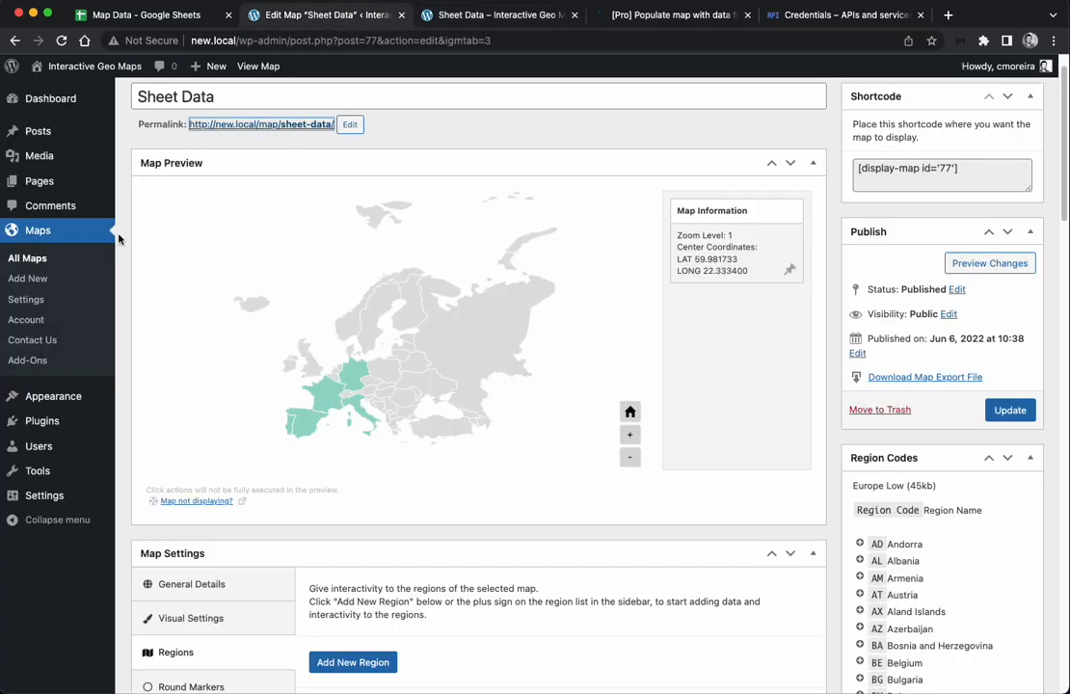
left_click(27, 299)
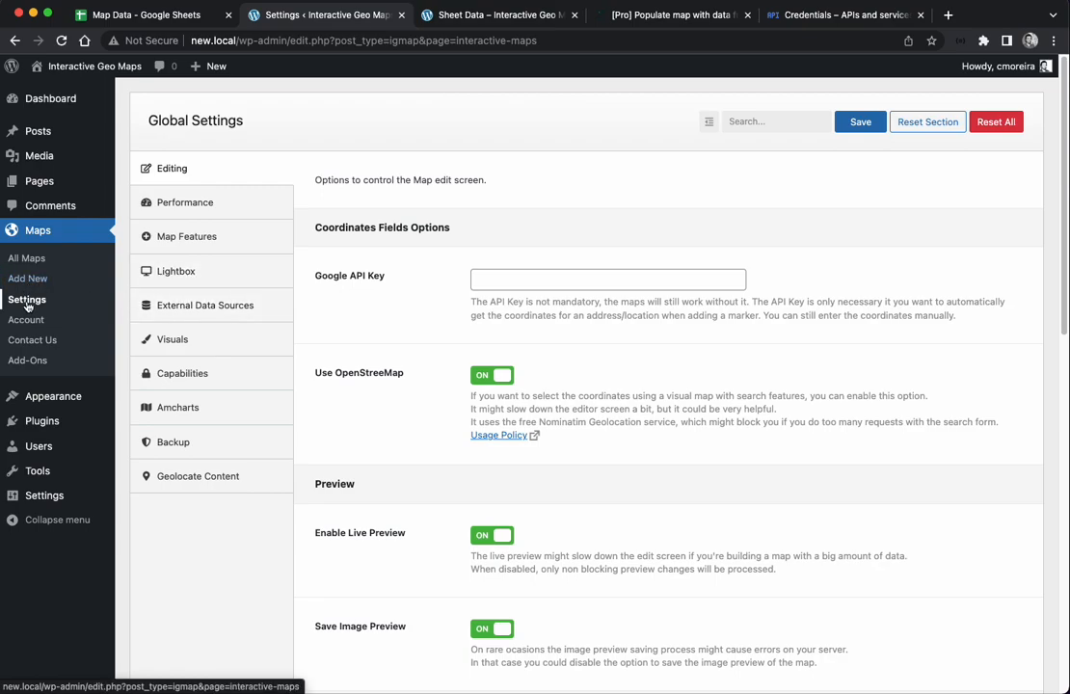
left_click(174, 306)
left_click_drag(489, 254, 464, 260)
type("0")
left_click(874, 518)
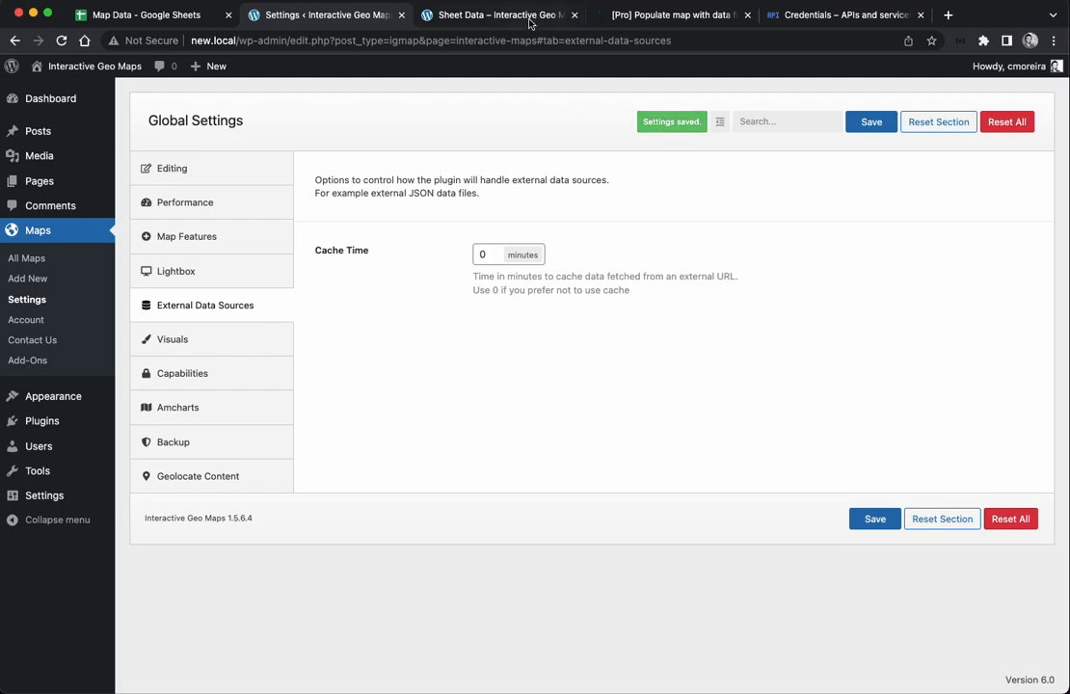
Reload the Sheet Data map's public page and inspect the map, resetting its zoom to the home view.
left_click(528, 19)
key("super+r")
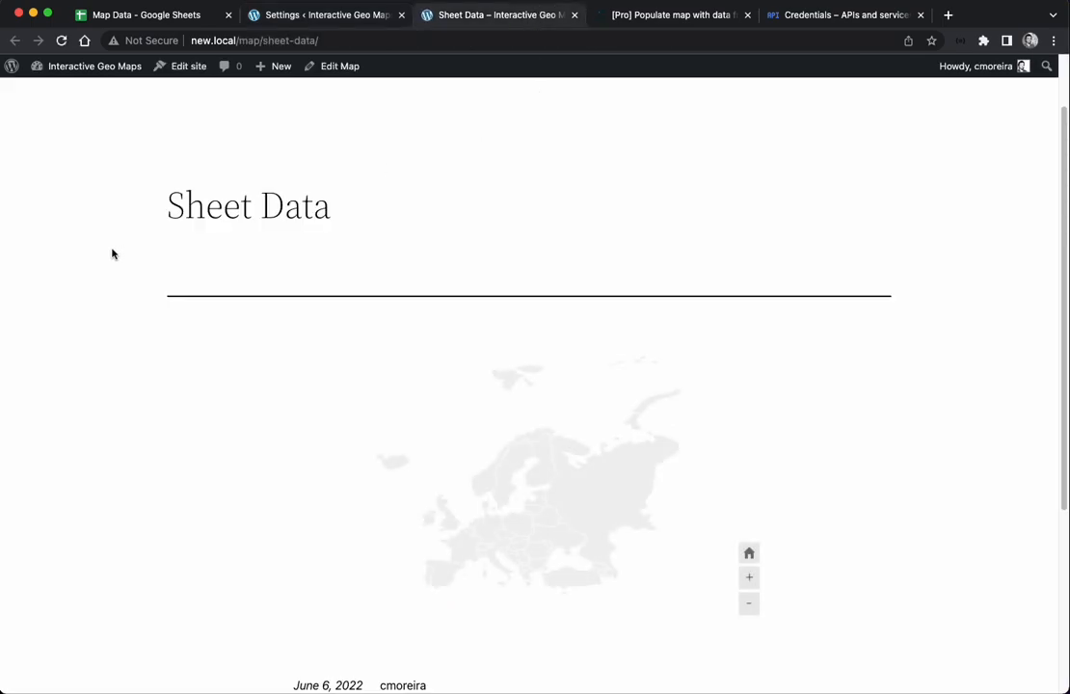
scroll(116, 255, "down", 2)
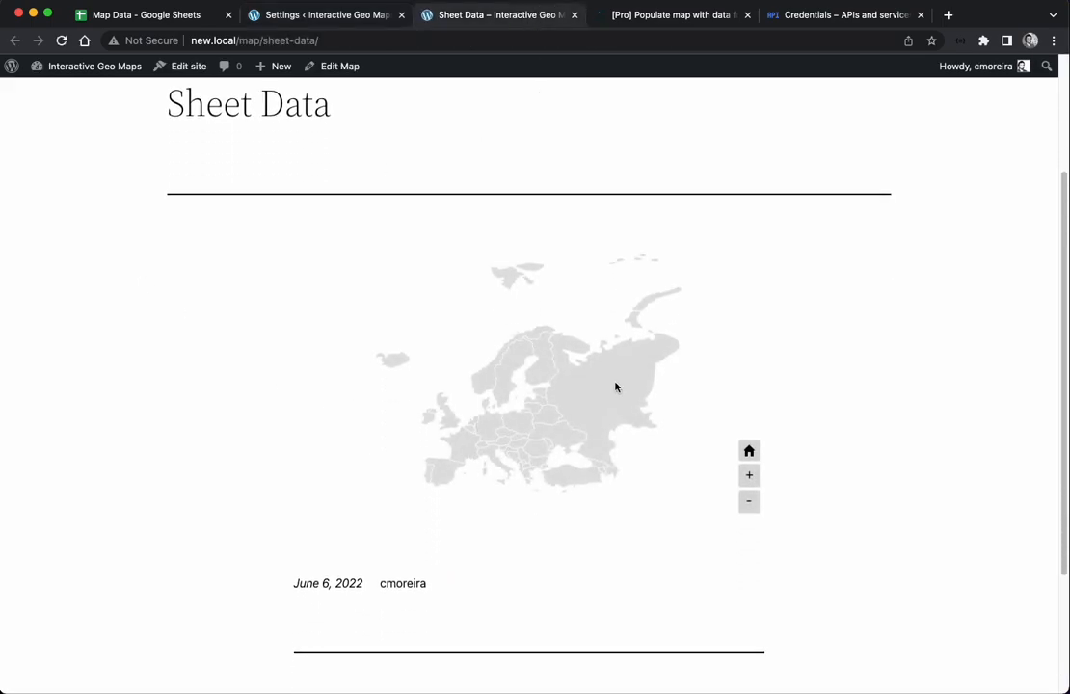
scroll(616, 387, "up", 2)
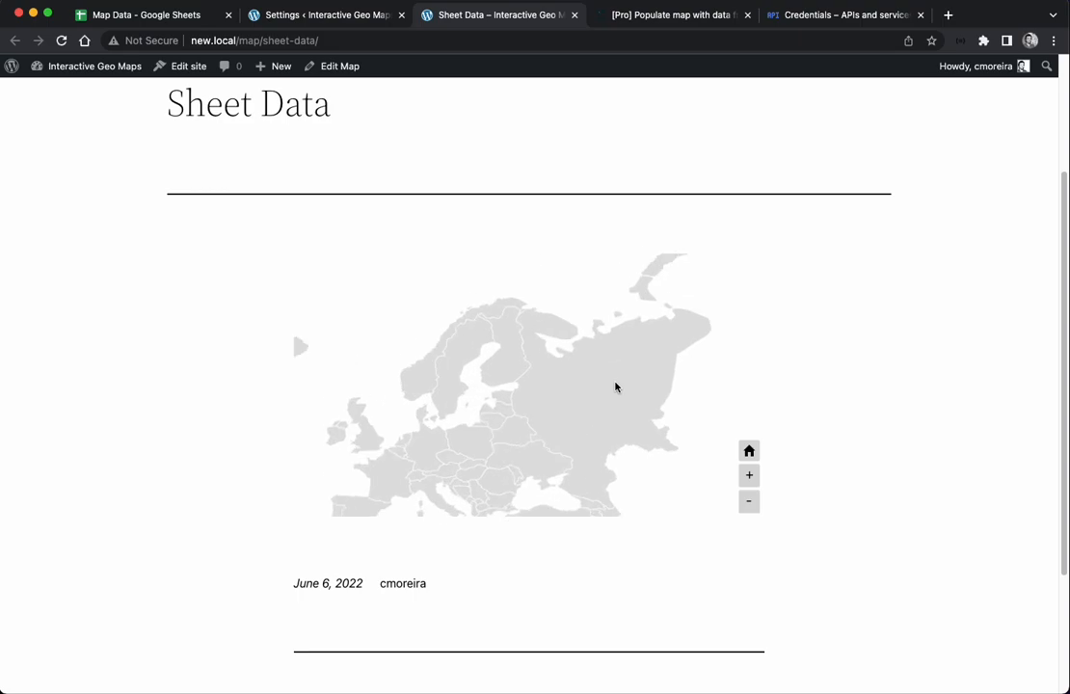
left_click(749, 450)
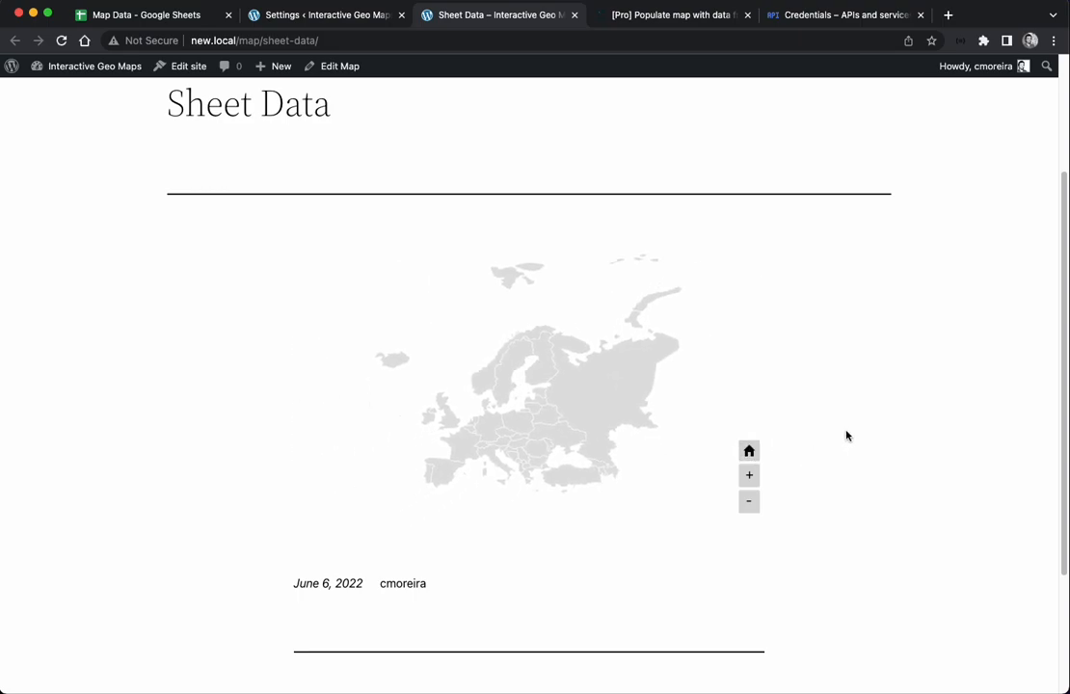
Load the map's public page with ?debug added to its address and examine the fetched JSON response for the regions.
left_click(381, 43)
left_click(383, 44)
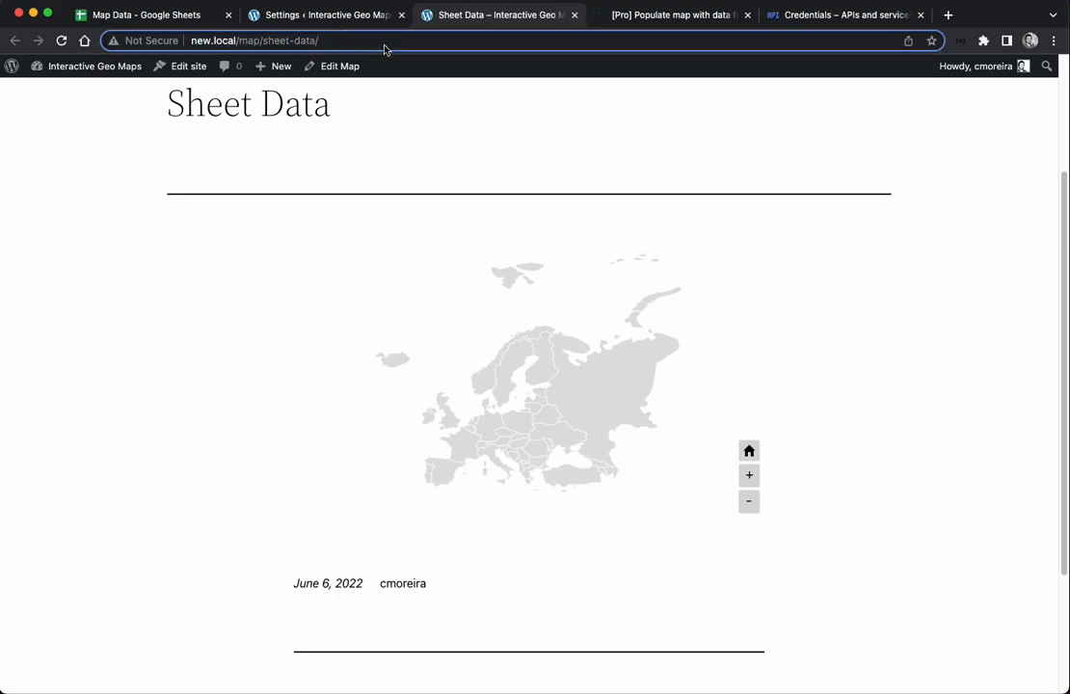
type("?debug")
key("Return")
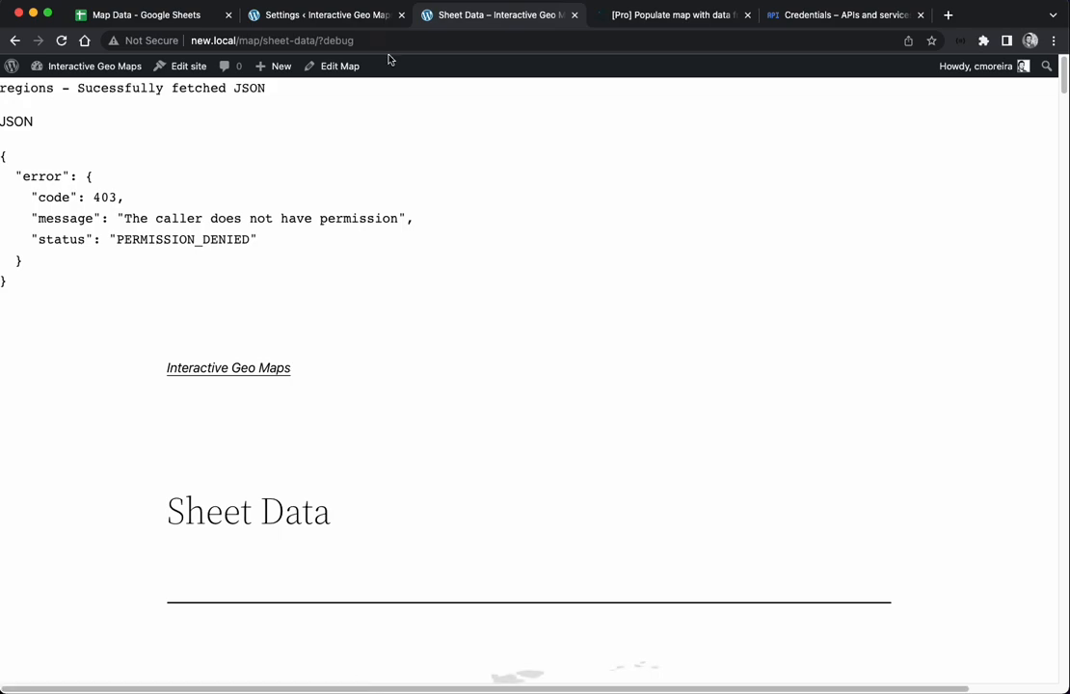
left_click_drag(11, 284, 4, 87)
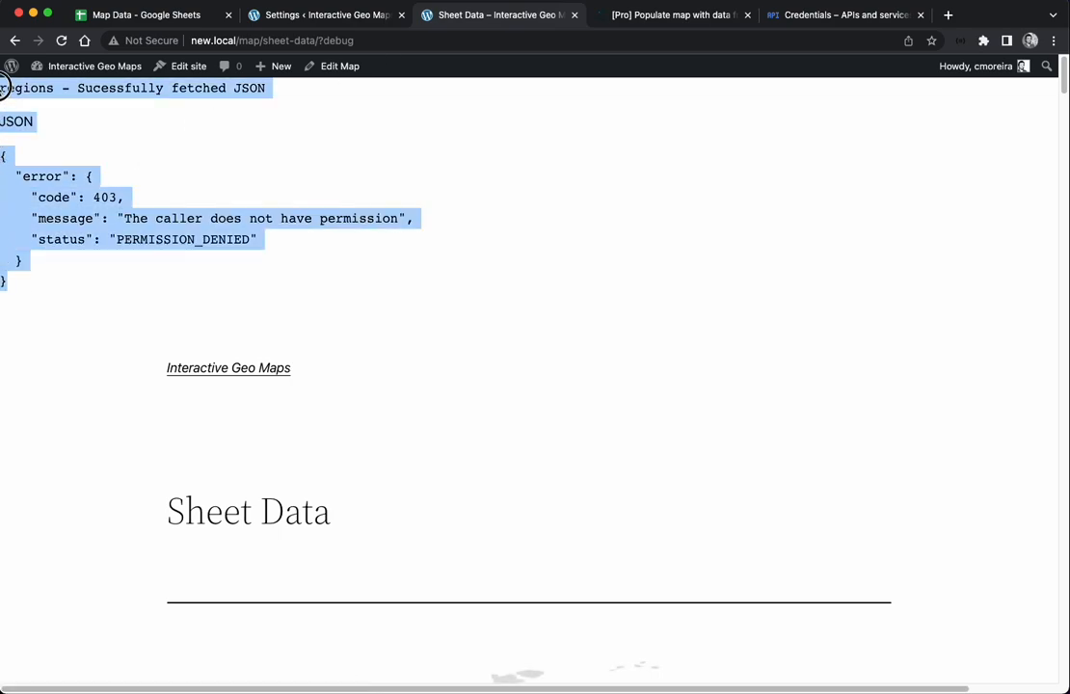
left_click(73, 89)
left_click_drag(76, 88, 265, 89)
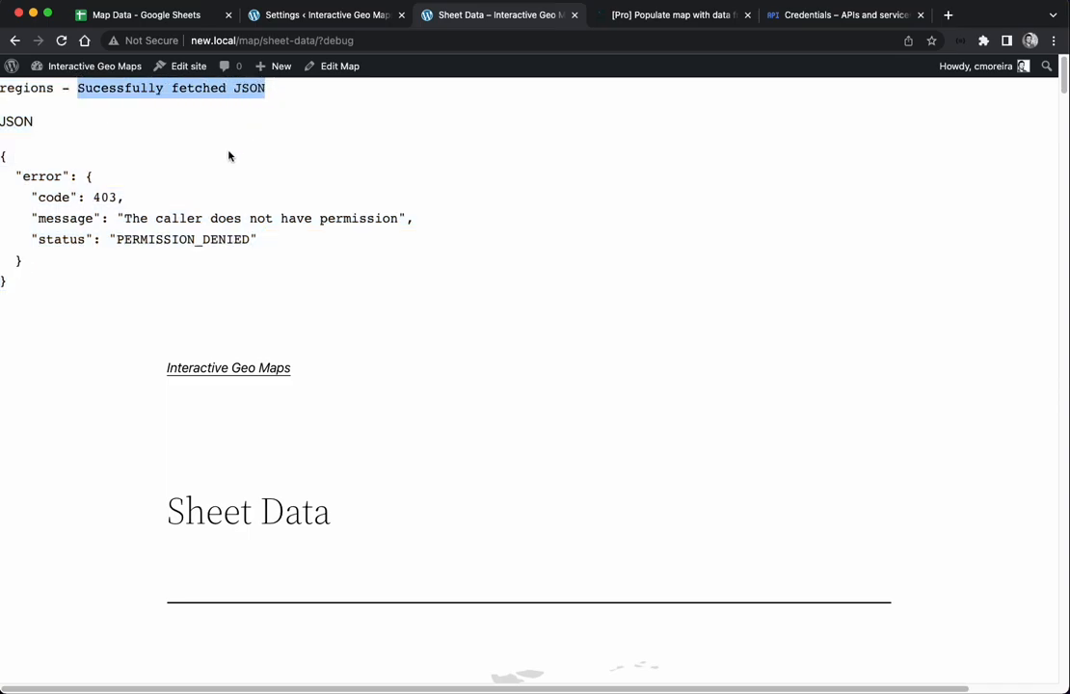
left_click(120, 218)
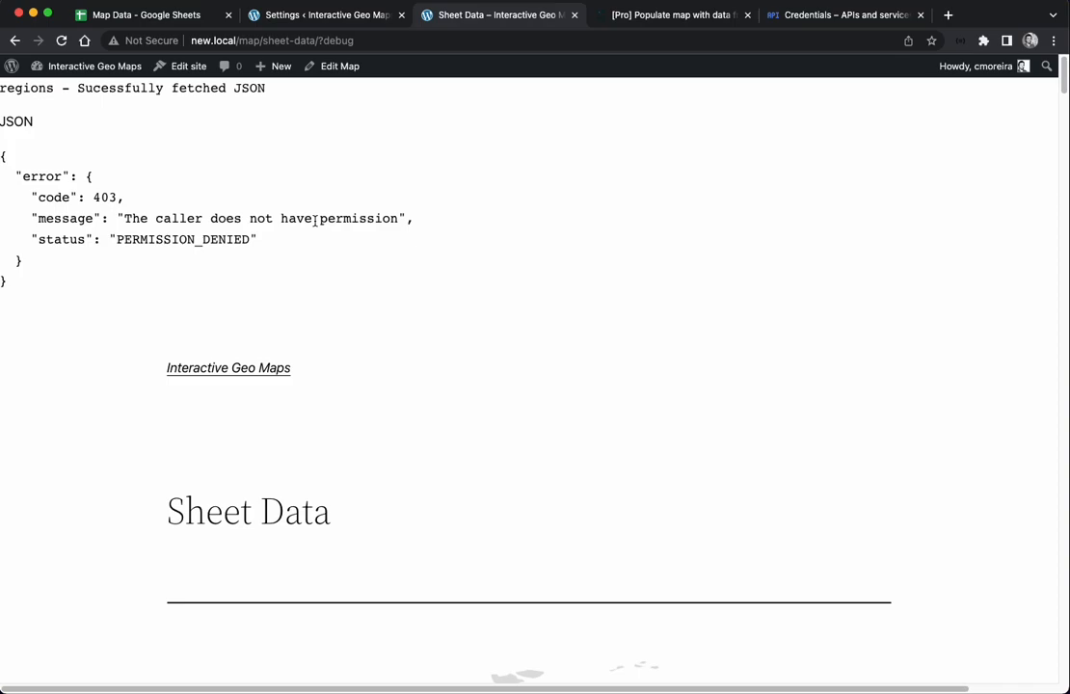
Switch to the Map Data spreadsheet in Google Sheets and change its link sharing to Anyone with the link.
left_click(147, 17)
left_click(984, 77)
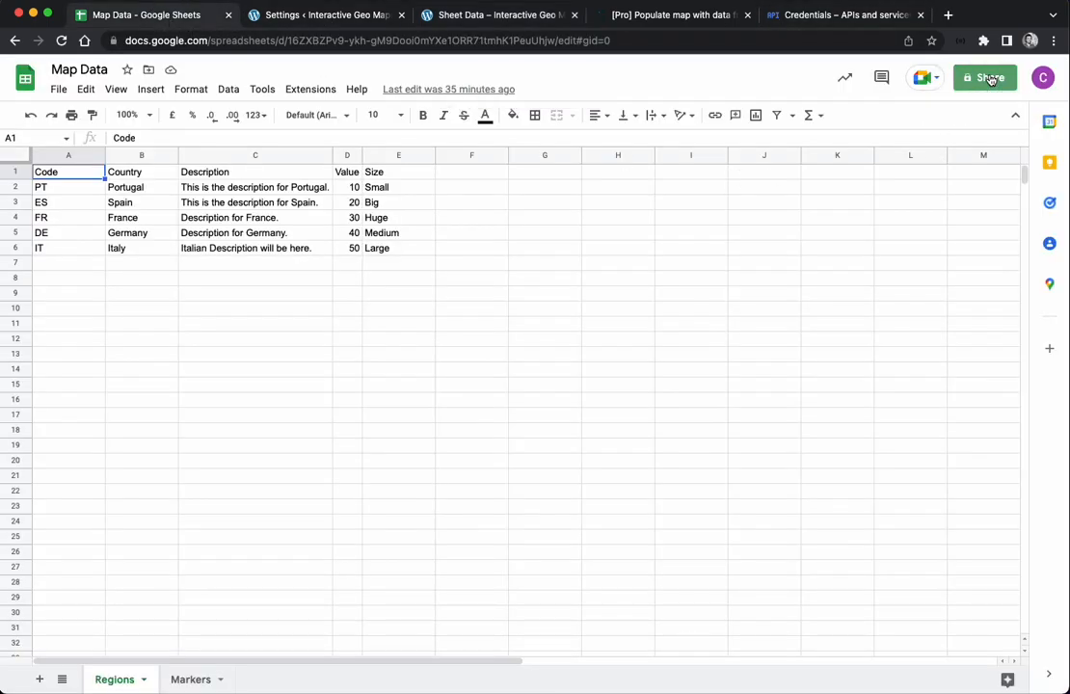
left_click(401, 492)
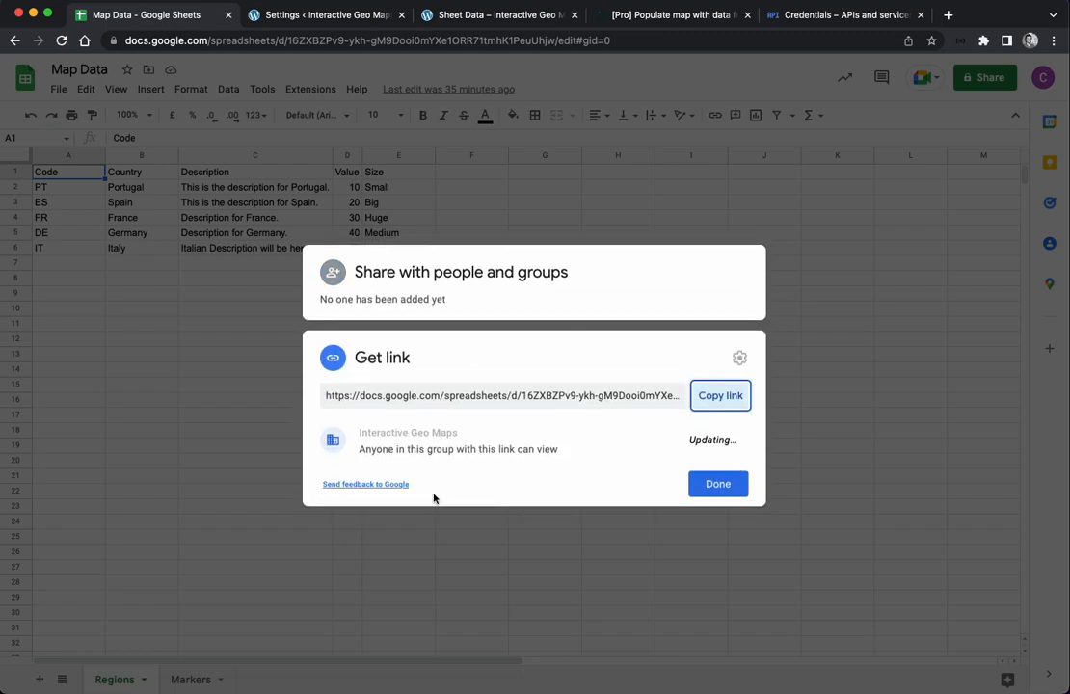
left_click(419, 436)
left_click(446, 560)
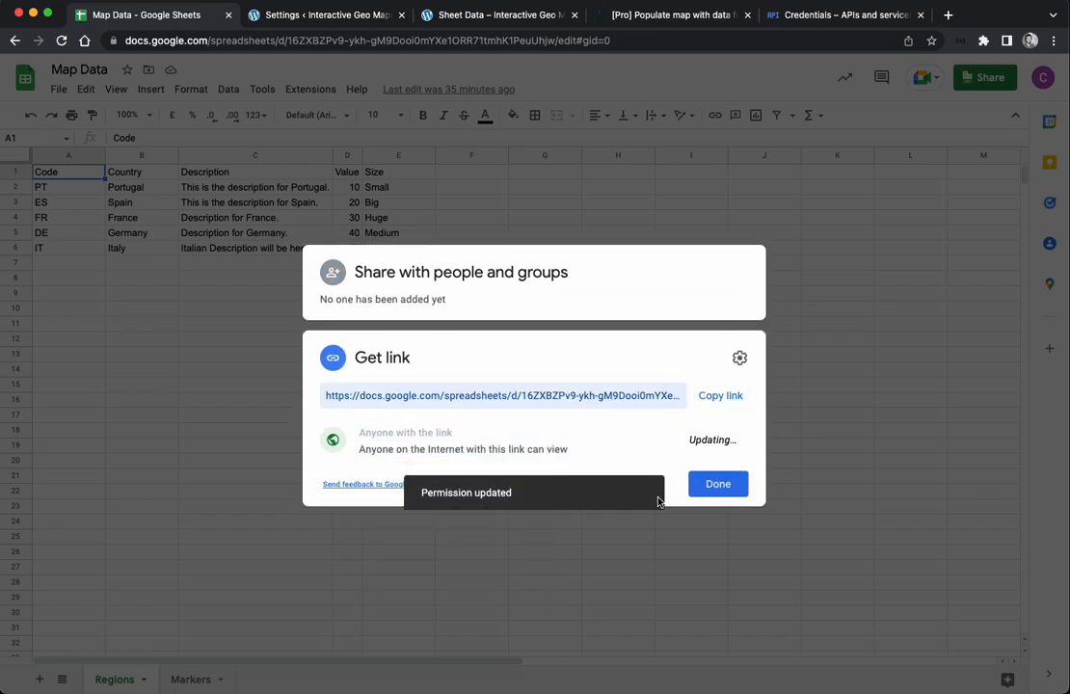
left_click(718, 485)
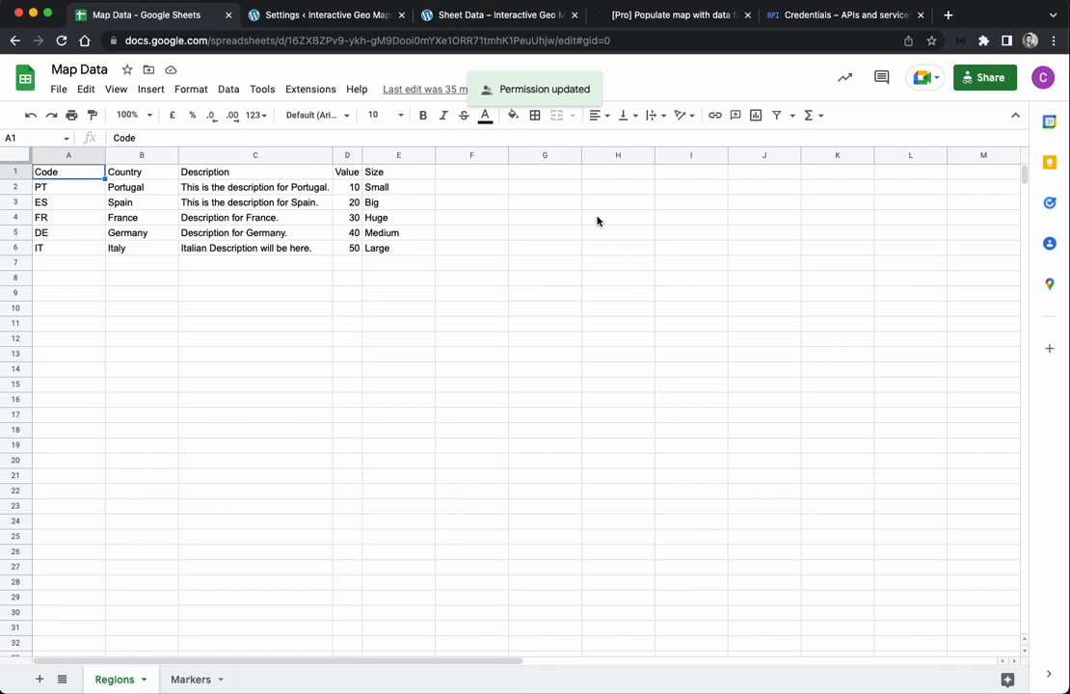
Switch to the WordPress admin and open the Sheet Data map for editing from the list of all maps.
left_click(328, 14)
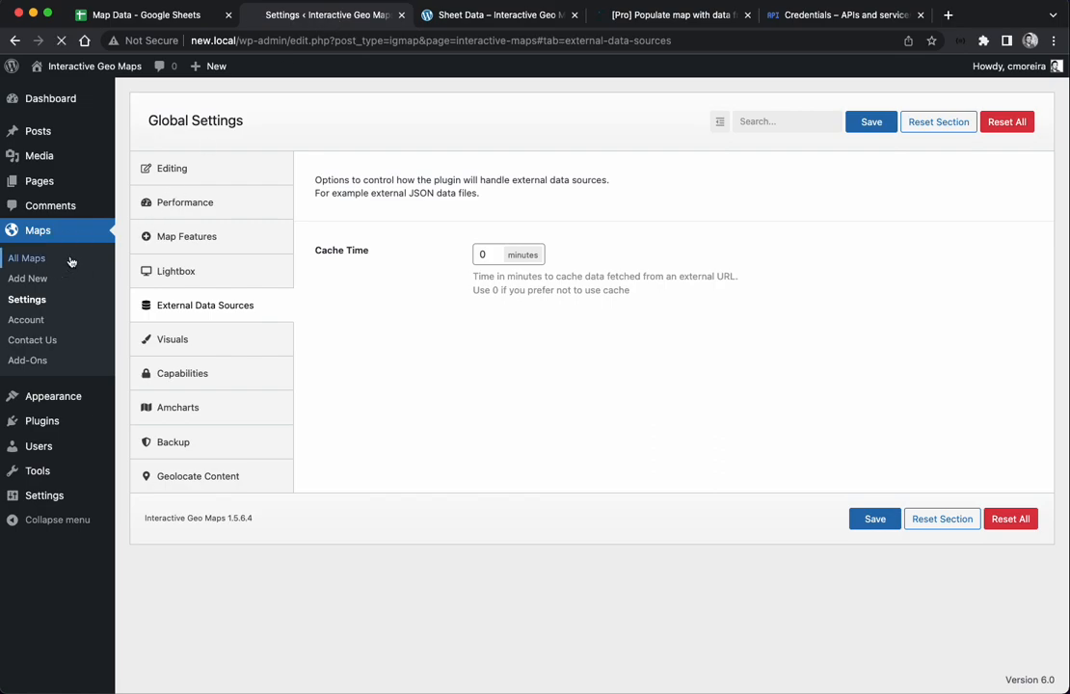
left_click(39, 258)
left_click(171, 228)
Examine the refreshed JSON data on the map's public debug page.
left_click(496, 14)
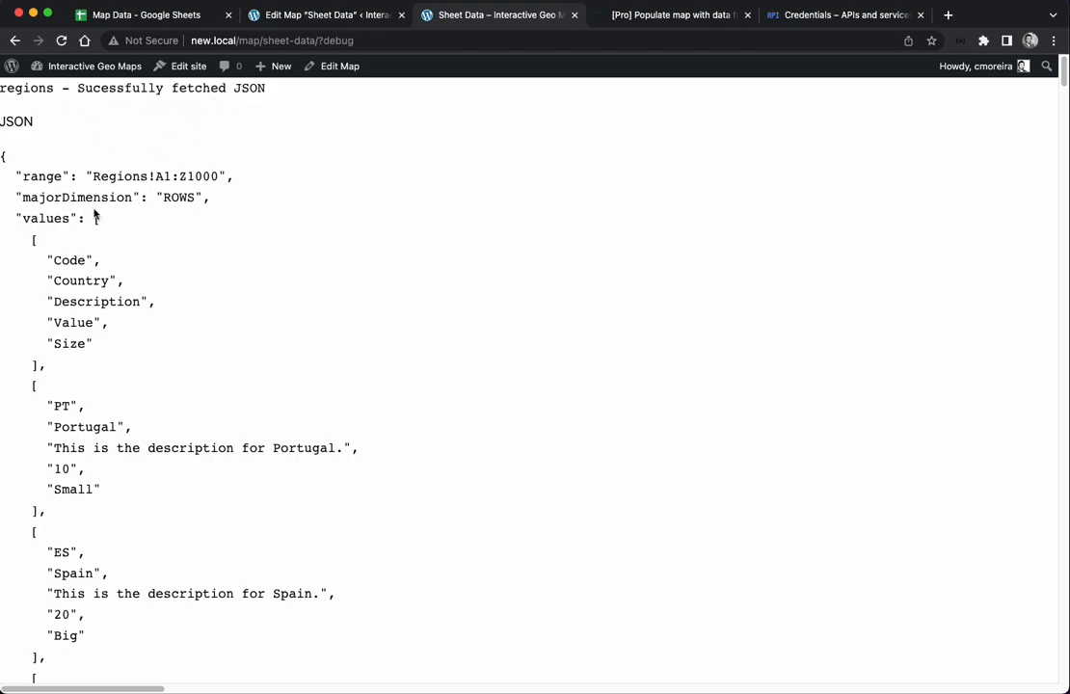
scroll(119, 330, "down", 10)
scroll(125, 335, "up", 10)
scroll(125, 336, "up", 1)
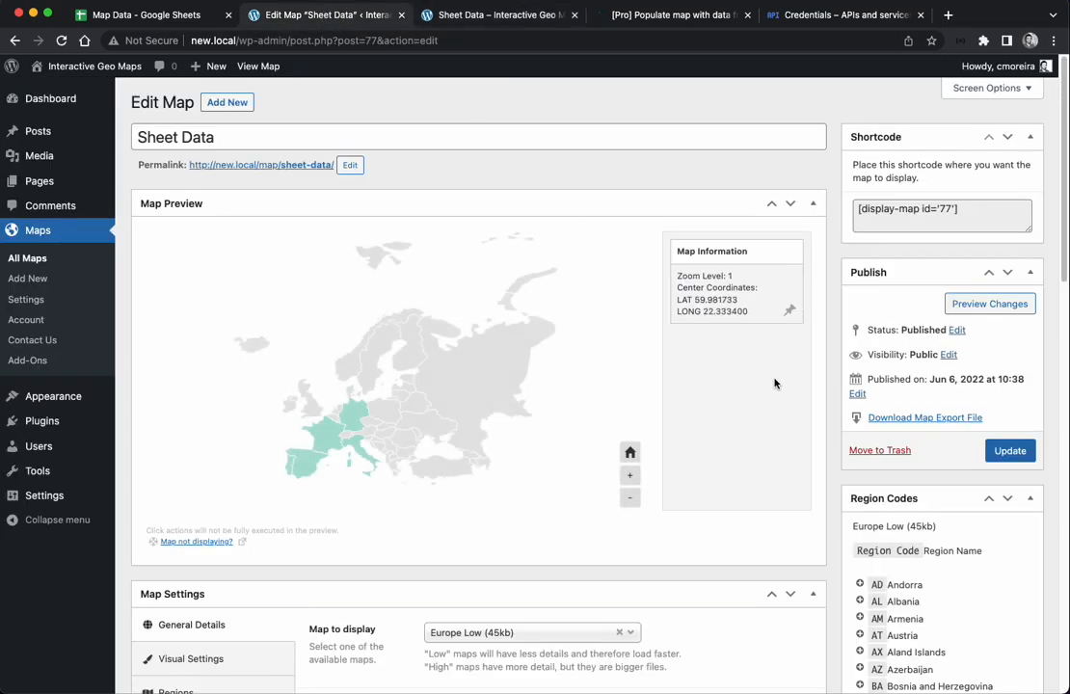
Add an extra character to the end of the Google API Key in the map's region data source and update the map.
scroll(766, 376, "down", 5)
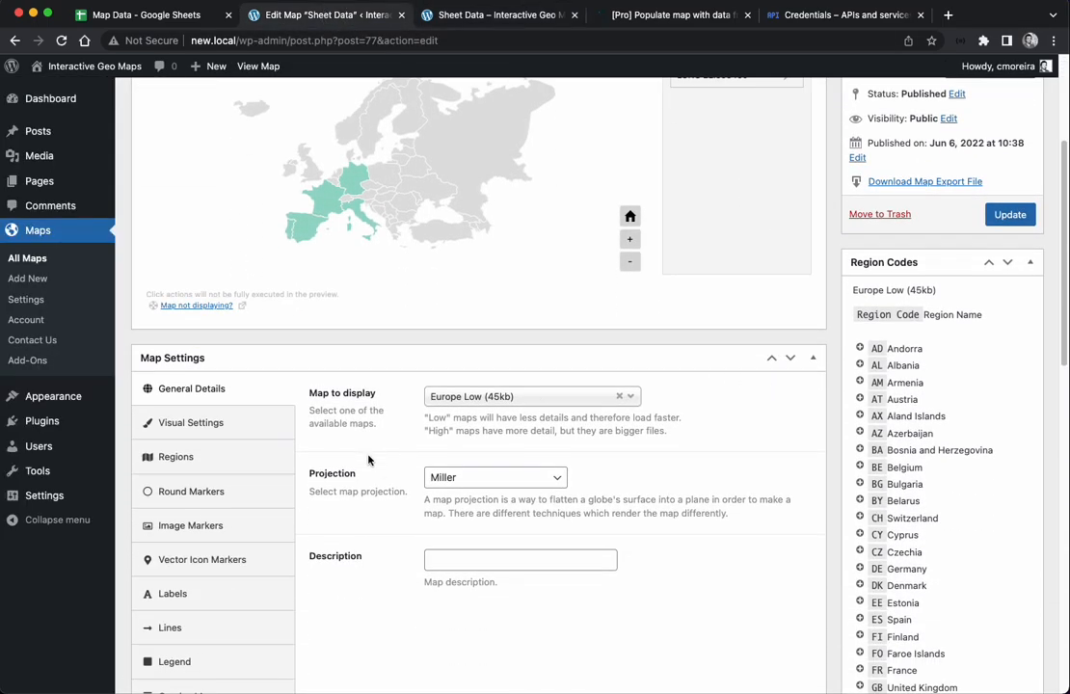
left_click(265, 464)
scroll(395, 496, "down", 8)
scroll(395, 495, "down", 9)
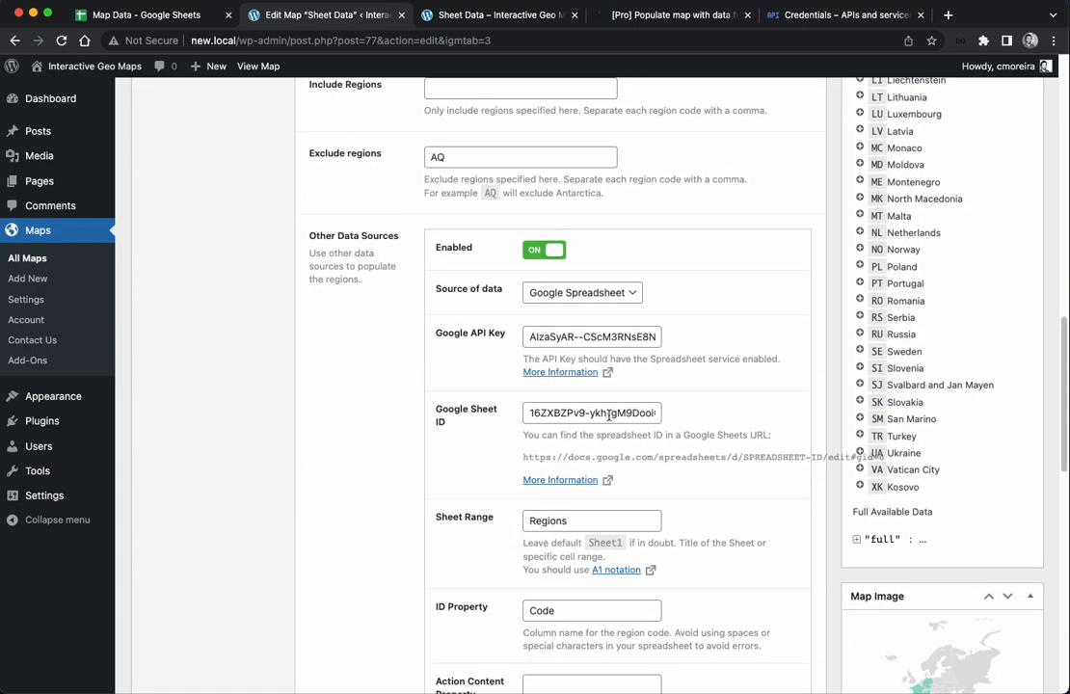
left_click_drag(630, 336, 720, 340)
left_click(689, 340)
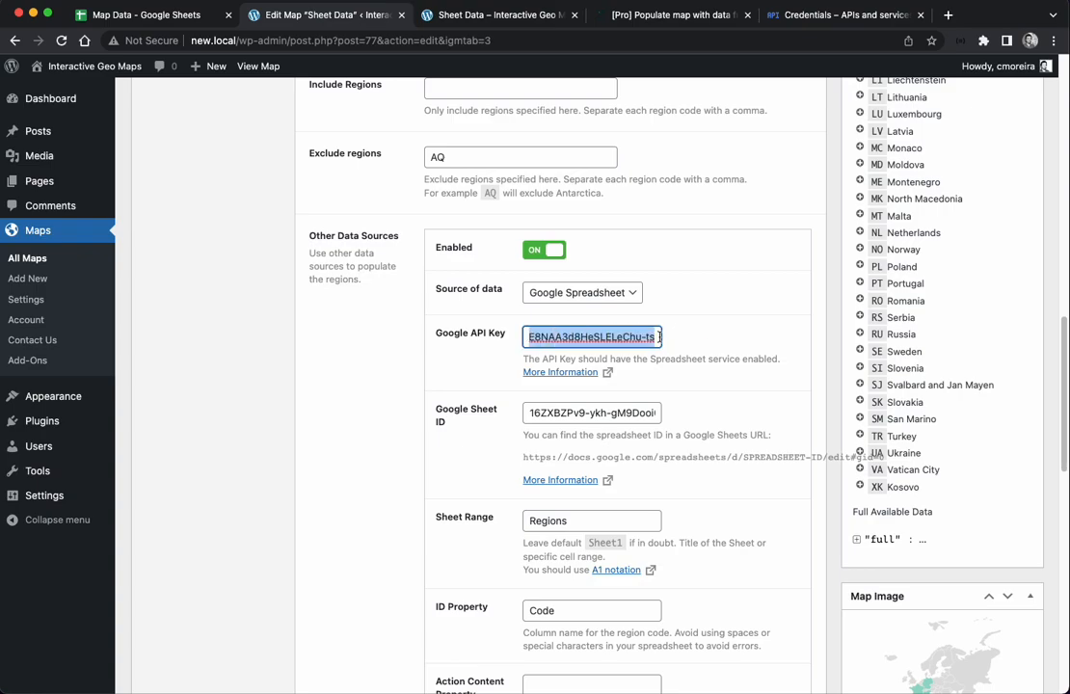
left_click(660, 337)
type("d")
left_click(744, 340)
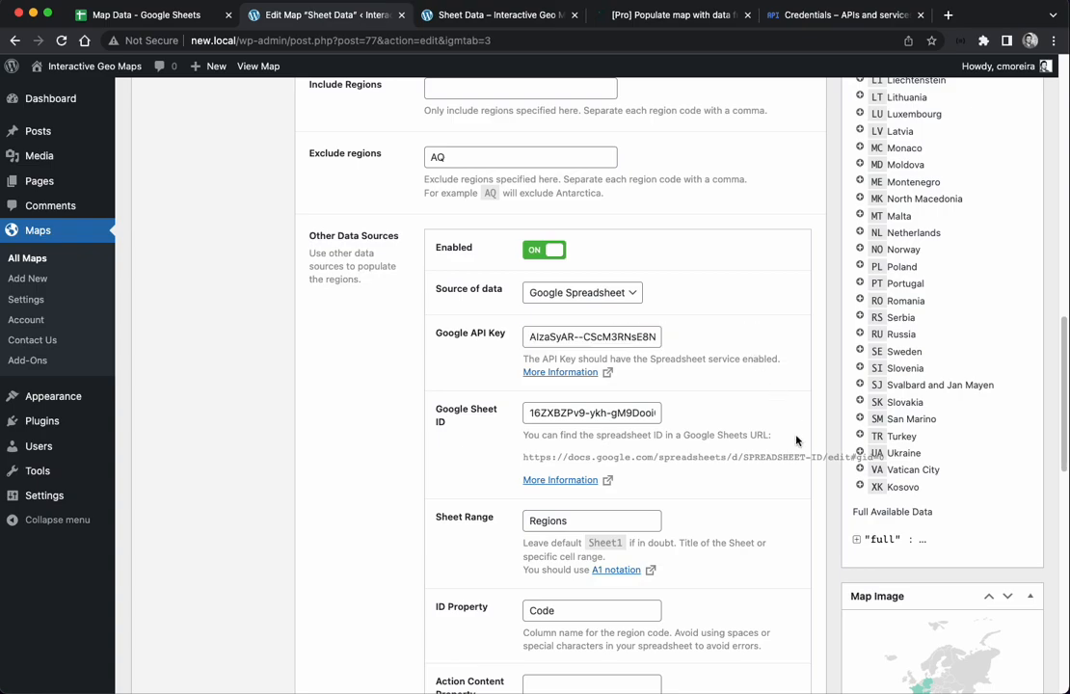
scroll(800, 447, "up", 18)
scroll(801, 453, "up", 2)
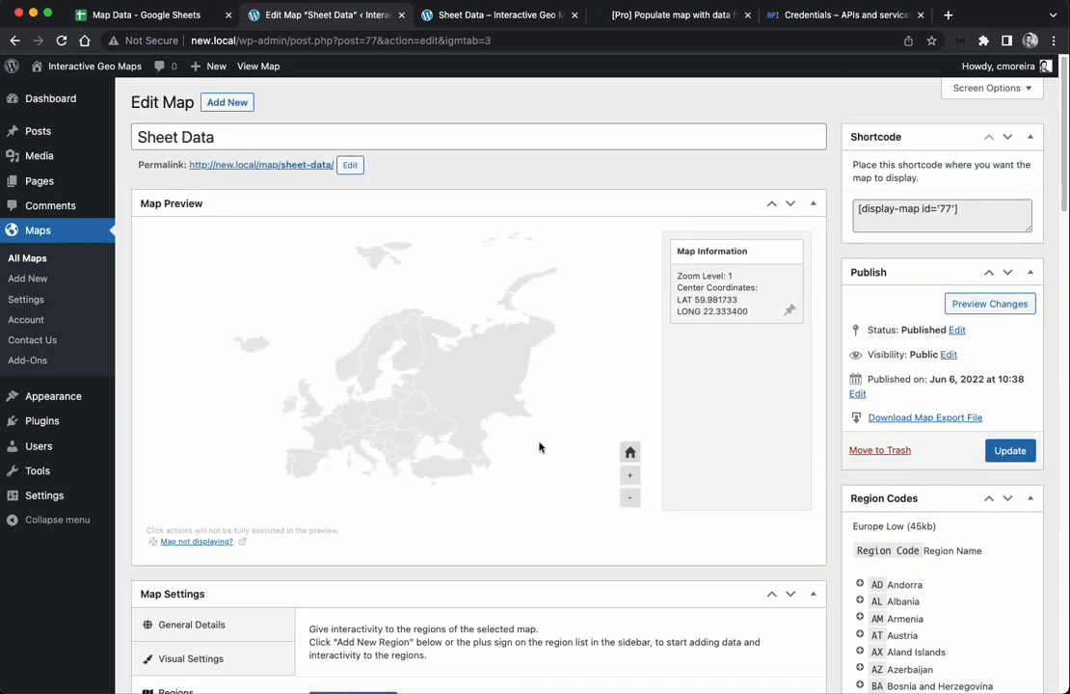
left_click(1014, 453)
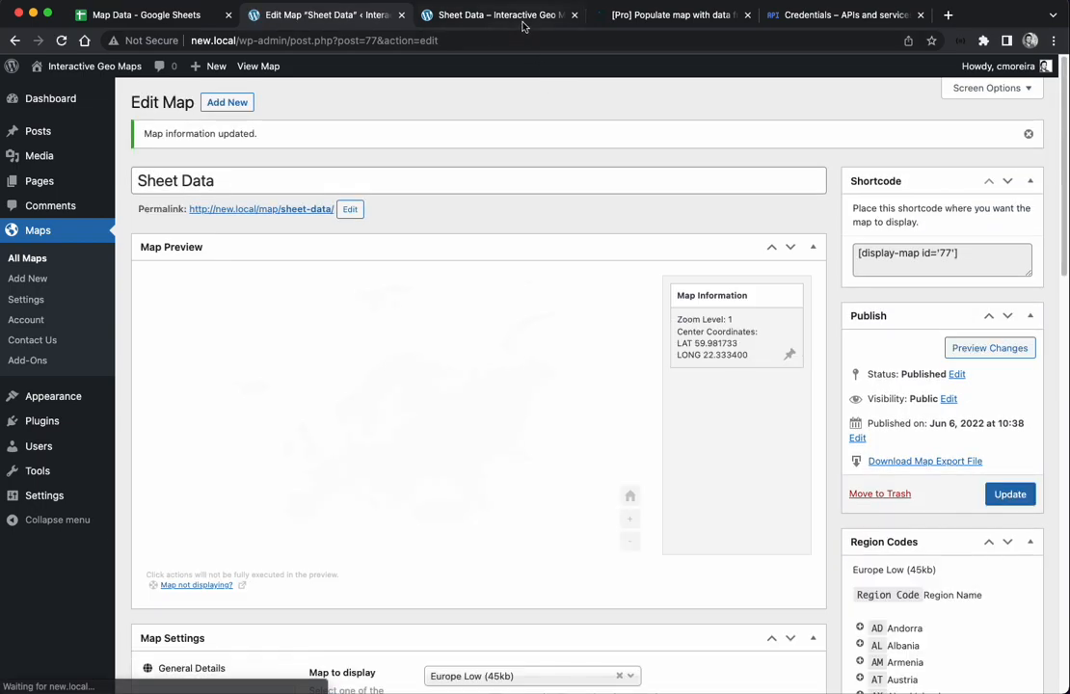
Reload the debug page to examine the response, and check the API key entry on the Google Cloud Credentials page.
left_click(522, 21)
key("super+r")
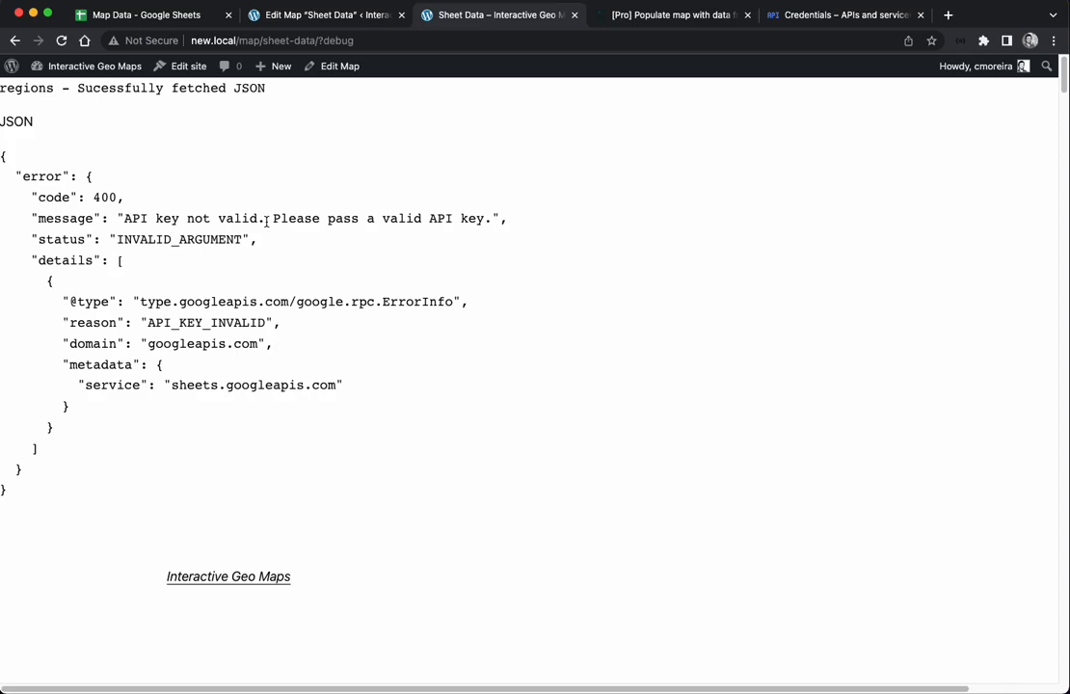
left_click(805, 18)
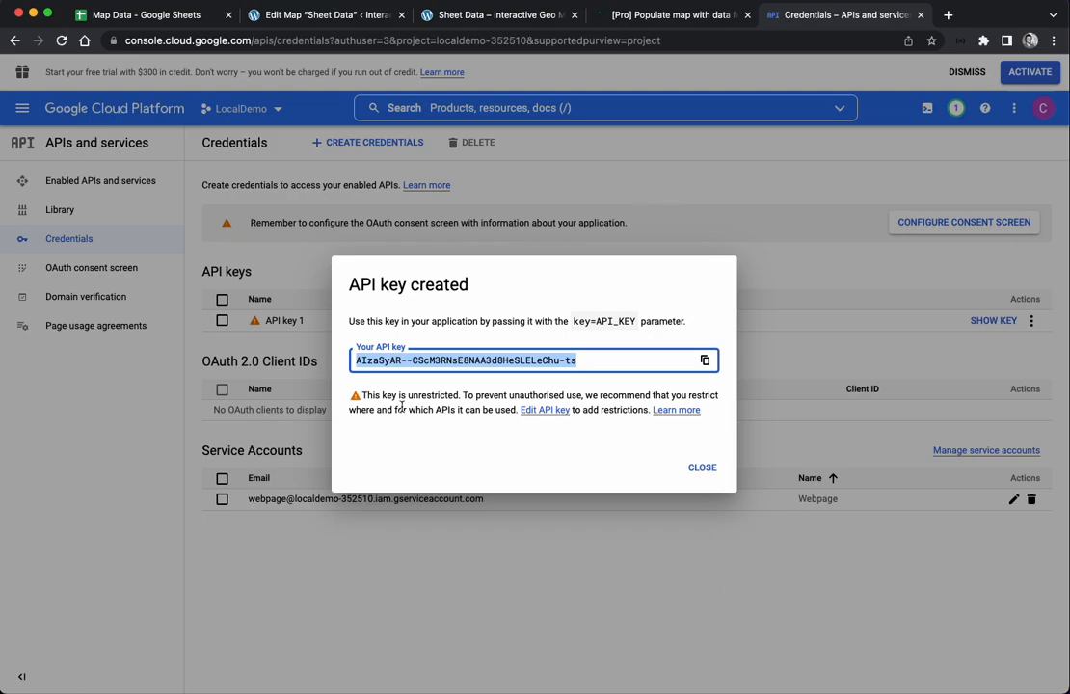
left_click(701, 467)
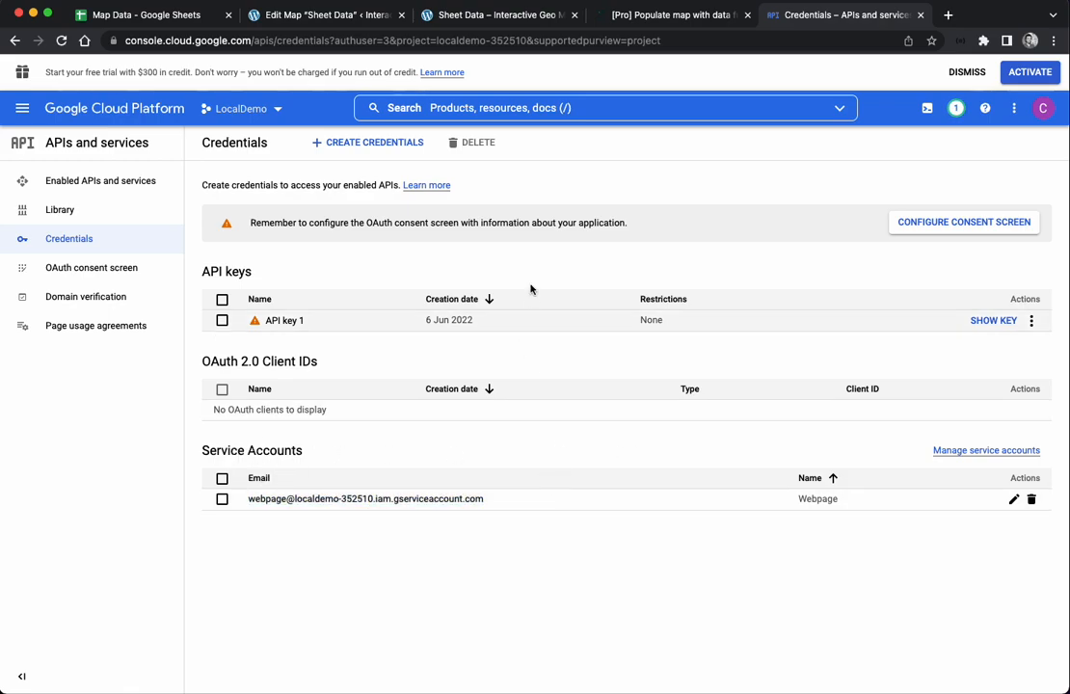
left_click(519, 23)
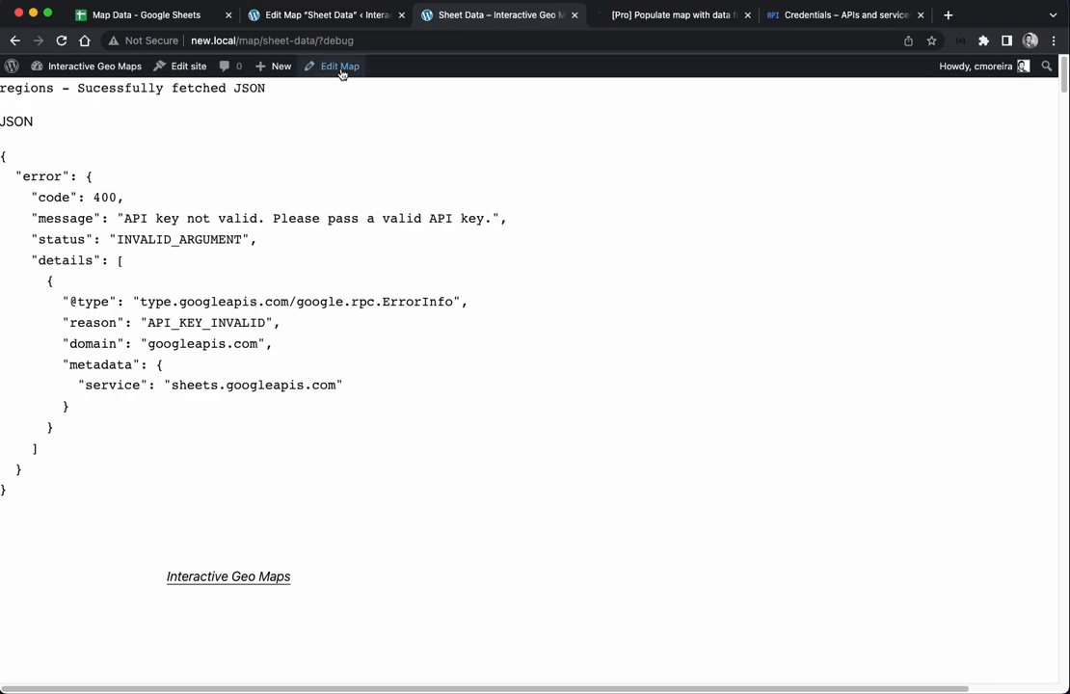
Remove the extra character from the end of the regions' Google API Key and update the Sheet Data map.
left_click(326, 14)
scroll(775, 494, "down", 3)
scroll(775, 495, "down", 10)
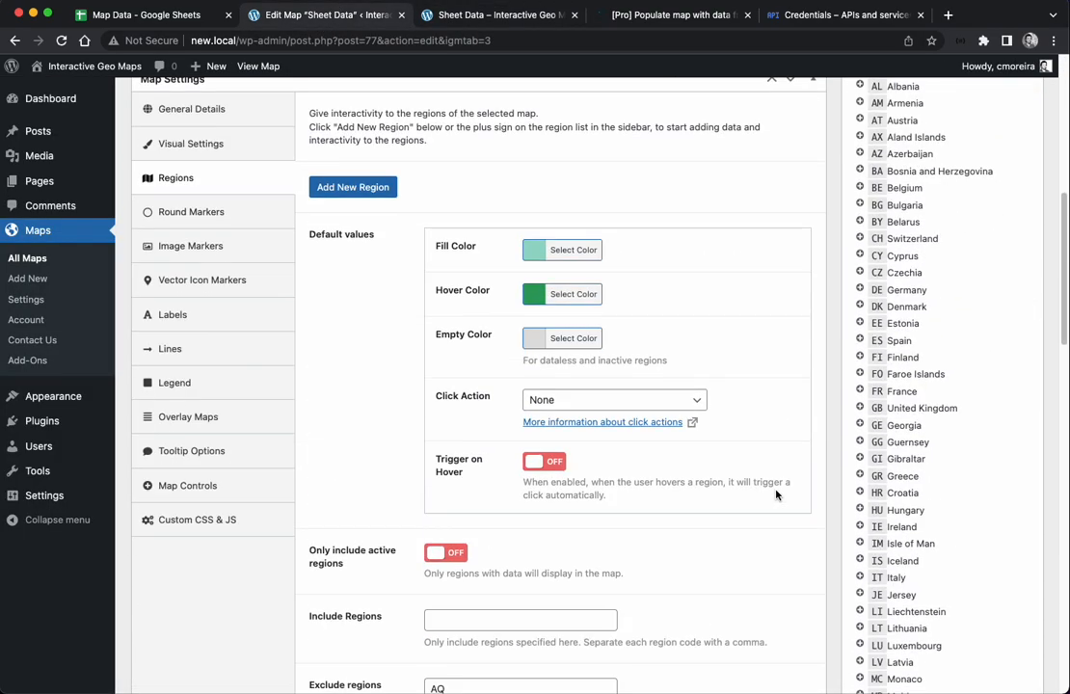
left_click(655, 364)
left_click_drag(628, 362, 702, 367)
left_click(654, 363)
key("BackSpace")
key("Return")
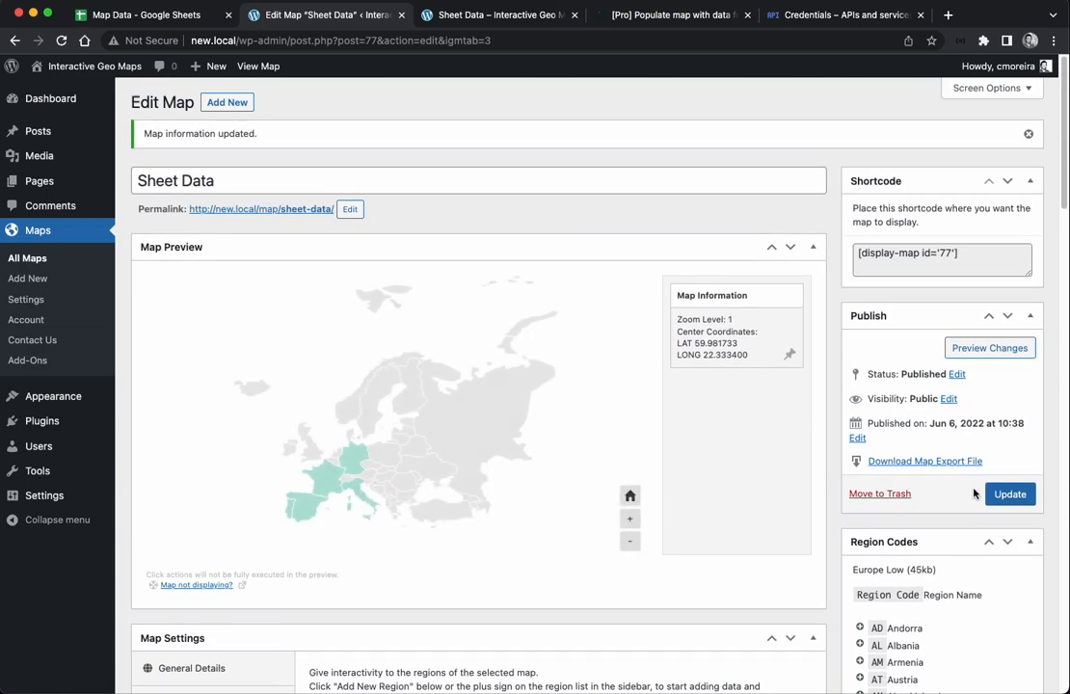
left_click(1008, 493)
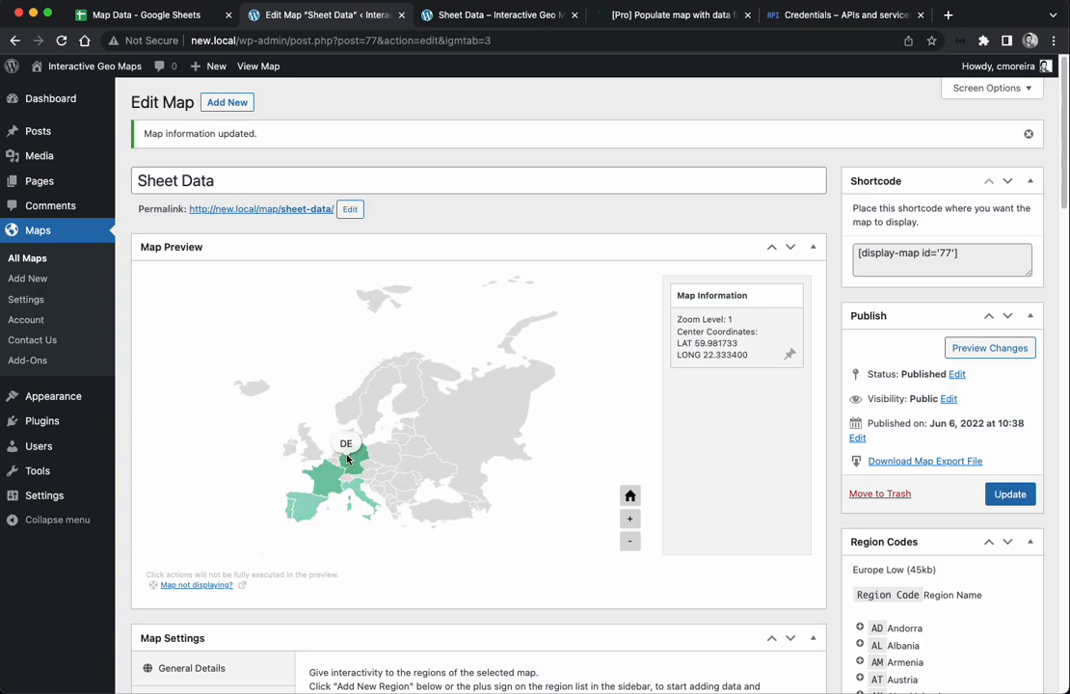
Enter "{name}<br>{}" as the Tooltip Template for the map's regions.
scroll(375, 501, "down", 8)
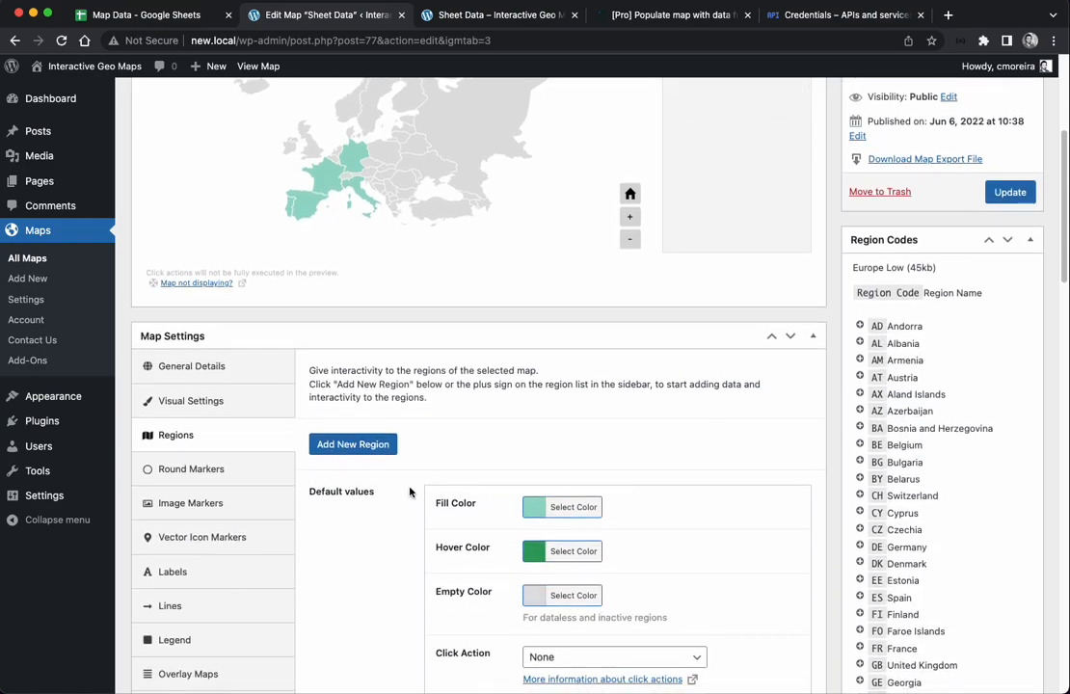
scroll(379, 497, "down", 20)
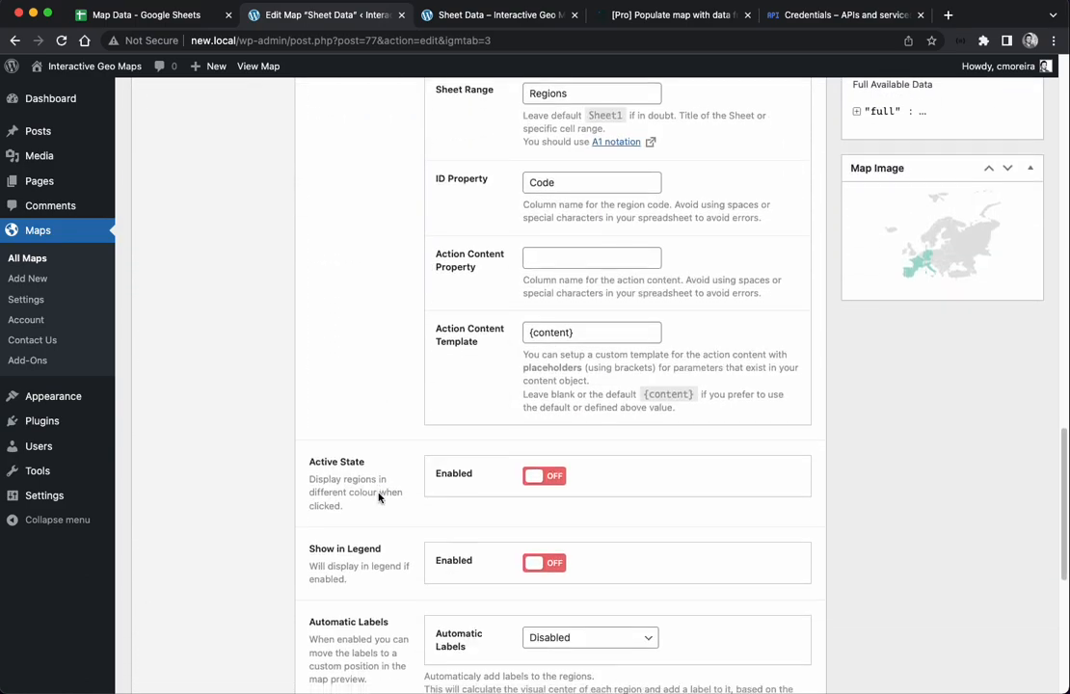
scroll(378, 499, "down", 3)
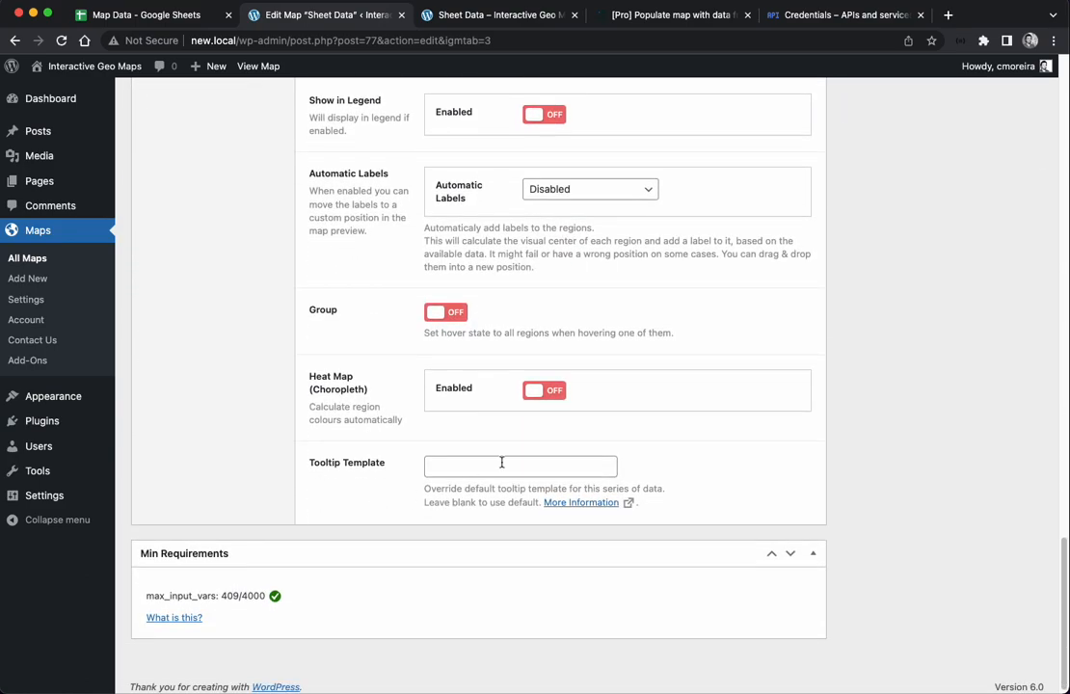
left_click(500, 466)
type("{}")
type("name")
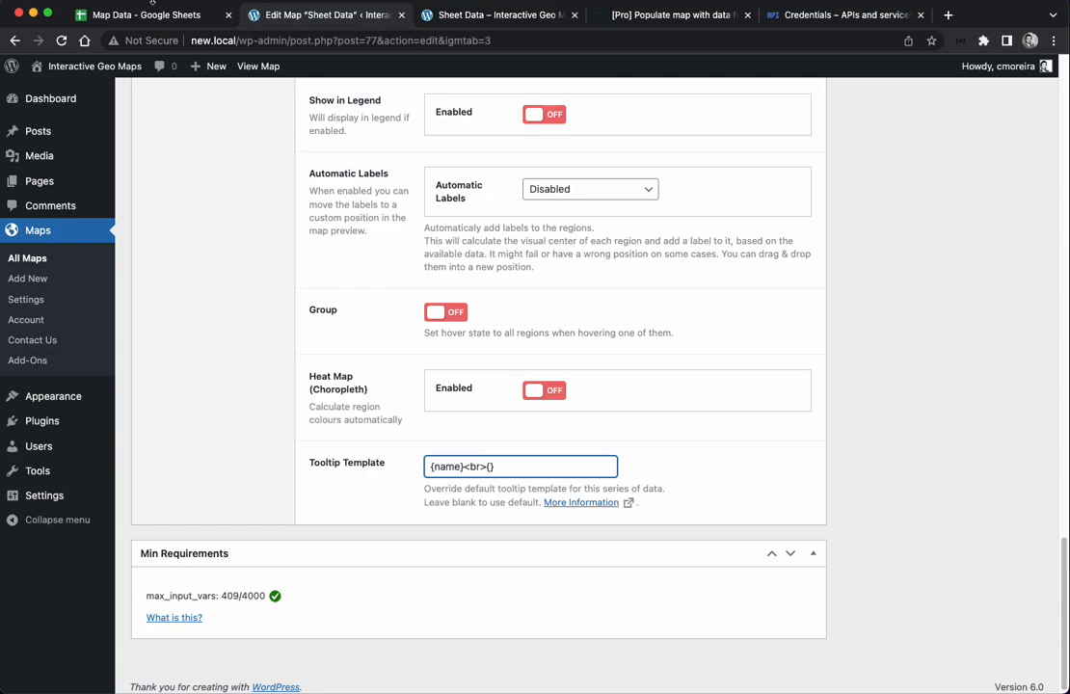
Check the column headers in the Map Data spreadsheet and change the regions' Tooltip Template to "{Country}<br>{Description}".
left_click(138, 15)
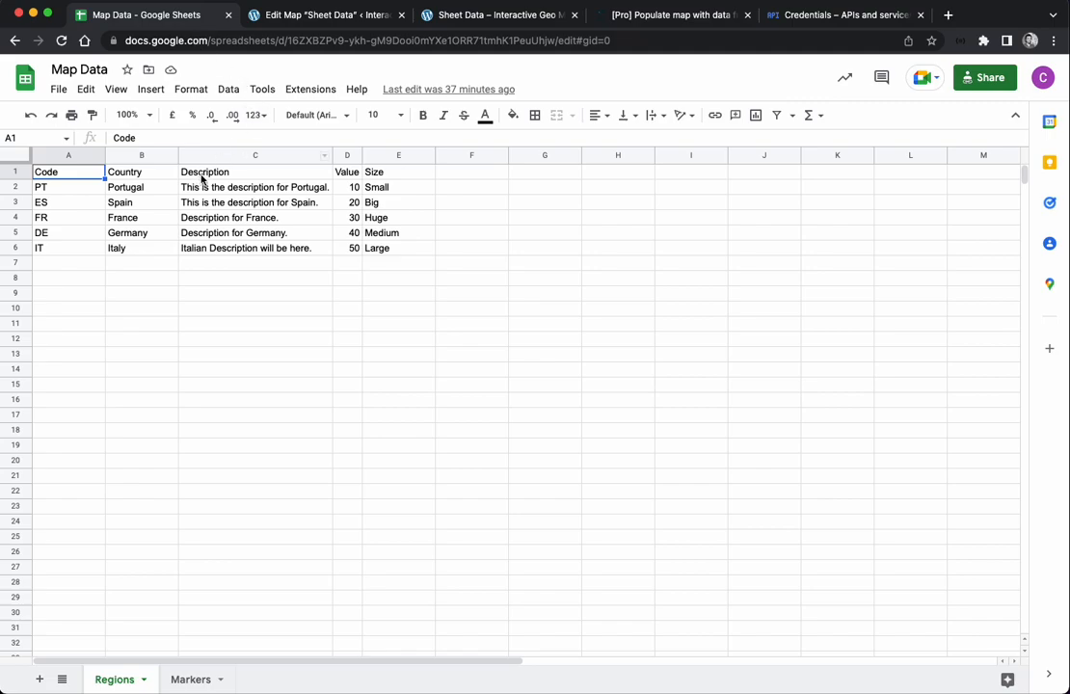
left_click(131, 174)
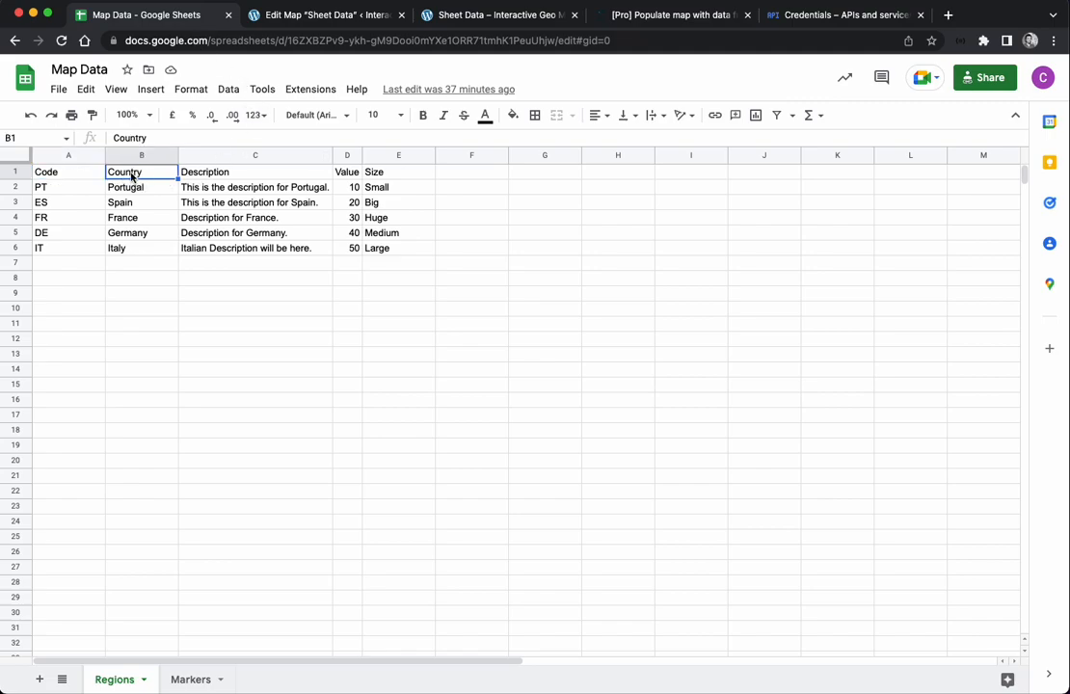
left_click(321, 18)
double_click(448, 467)
type("country")
key("BackSpace")
type("C")
left_click(500, 467)
type("De")
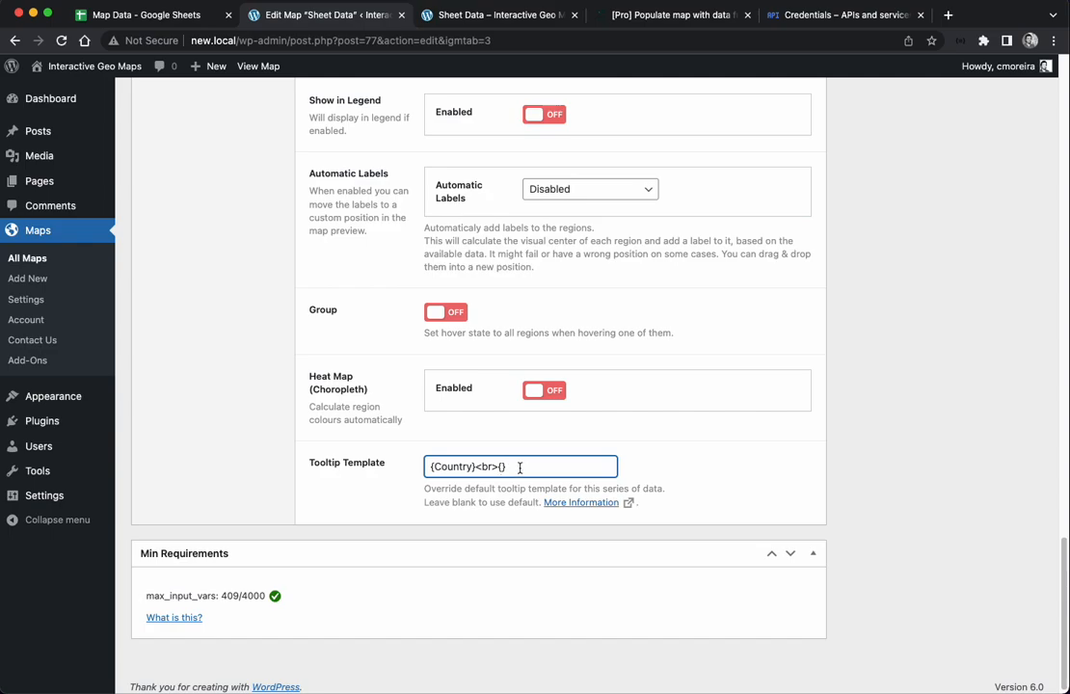
type("scription")
left_click(699, 451)
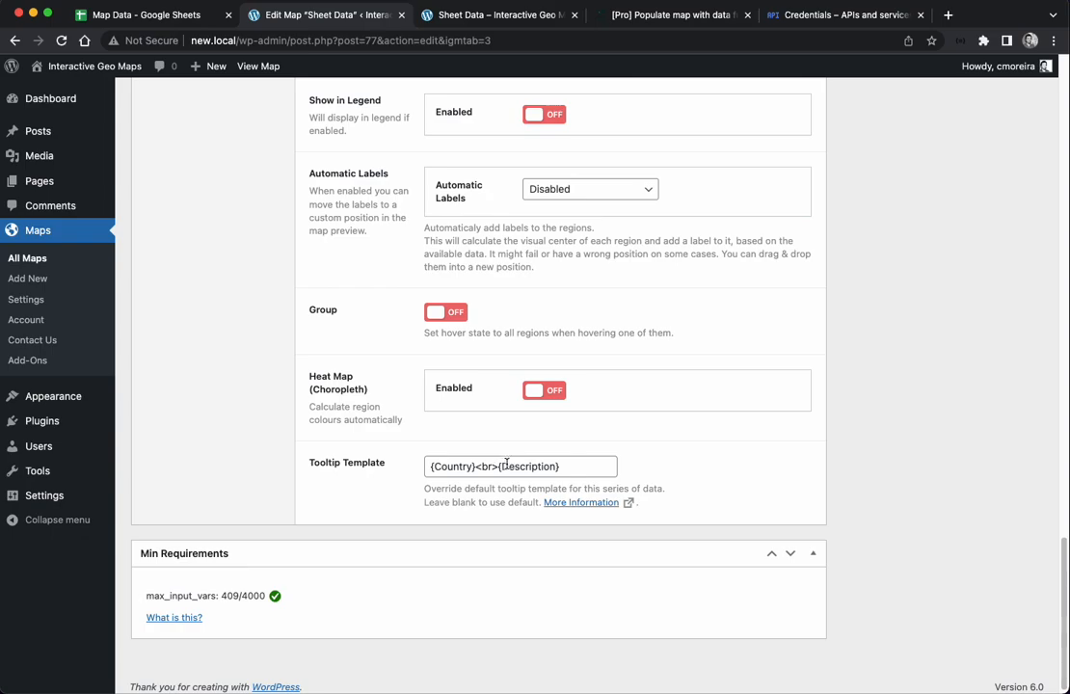
Compare the placeholders in the Tooltip Template with the column headers of the Regions sheet.
left_click_drag(477, 467, 415, 468)
left_click(682, 466)
left_click(169, 15)
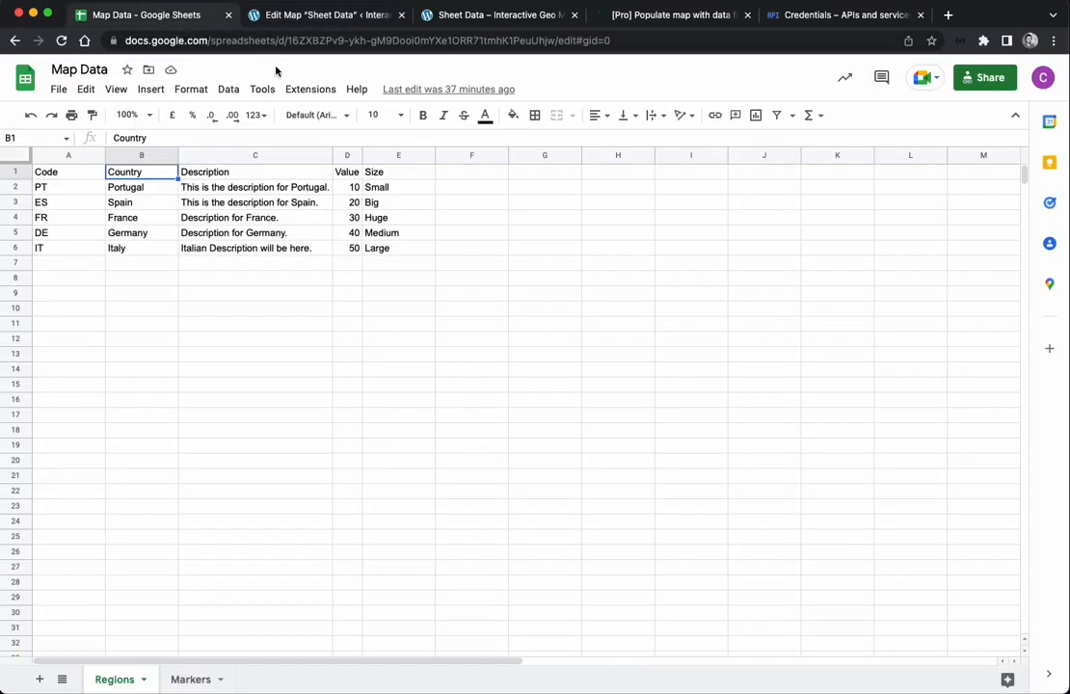
left_click(352, 16)
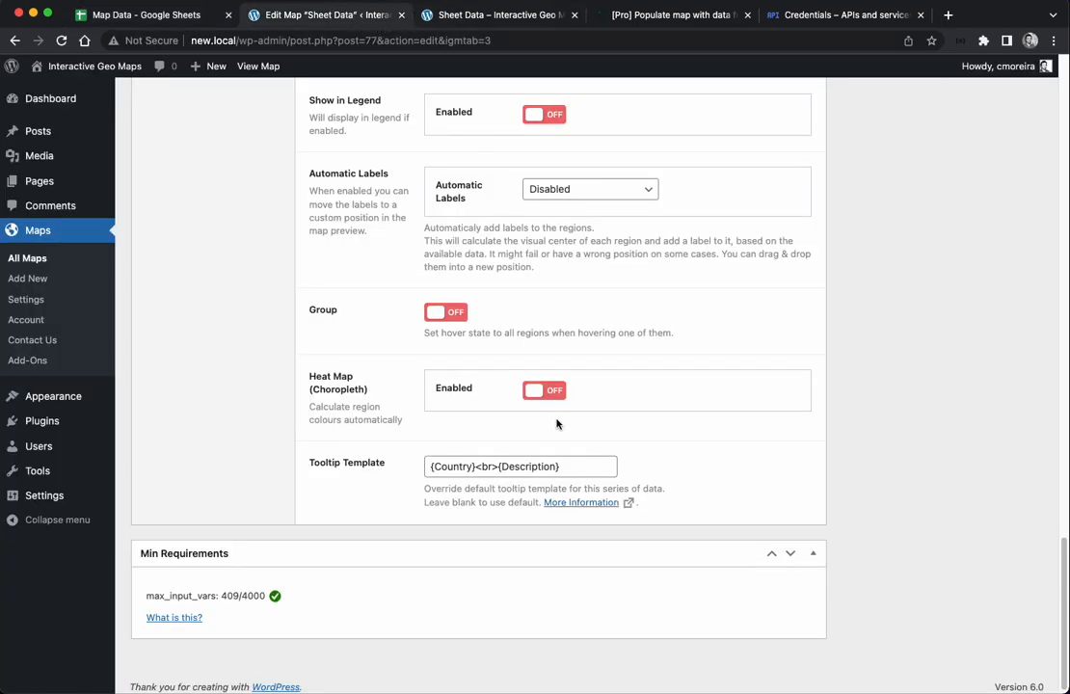
left_click(581, 468)
Check the tooltips of the highlighted countries in the map preview and update the Sheet Data map.
scroll(726, 470, "up", 20)
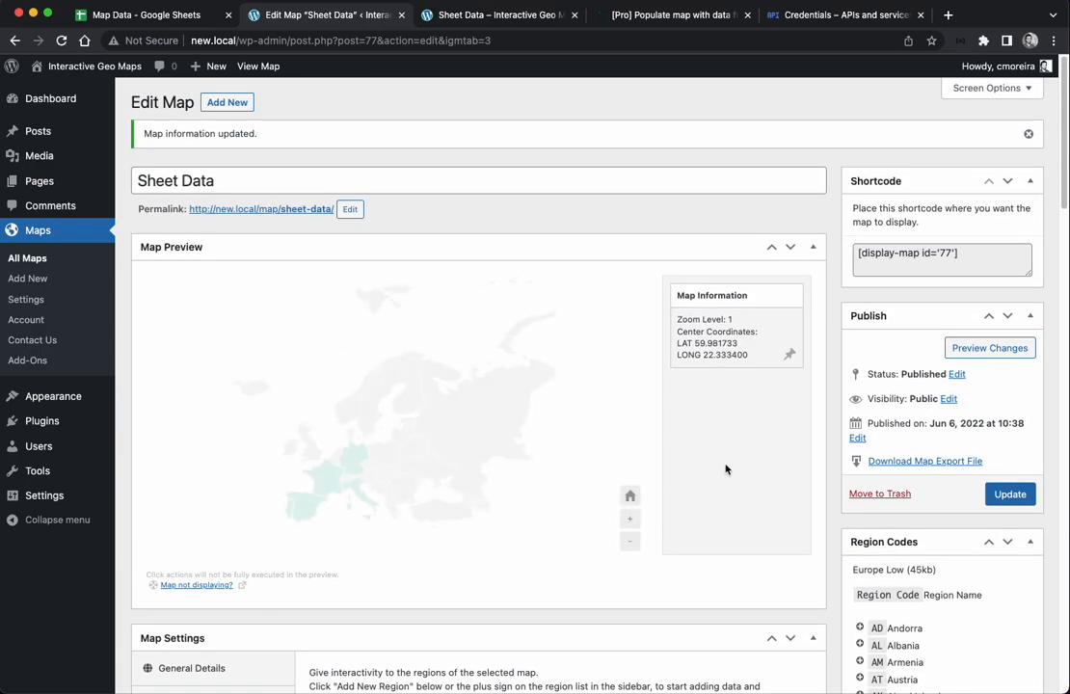
mouse_move(337, 483)
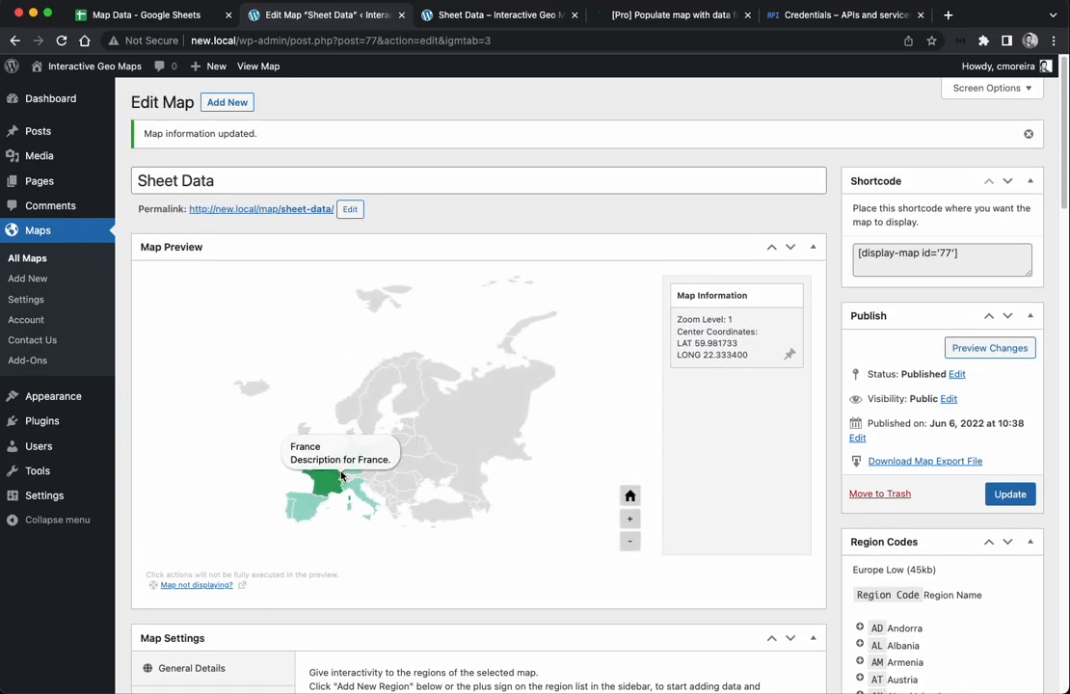
mouse_move(302, 510)
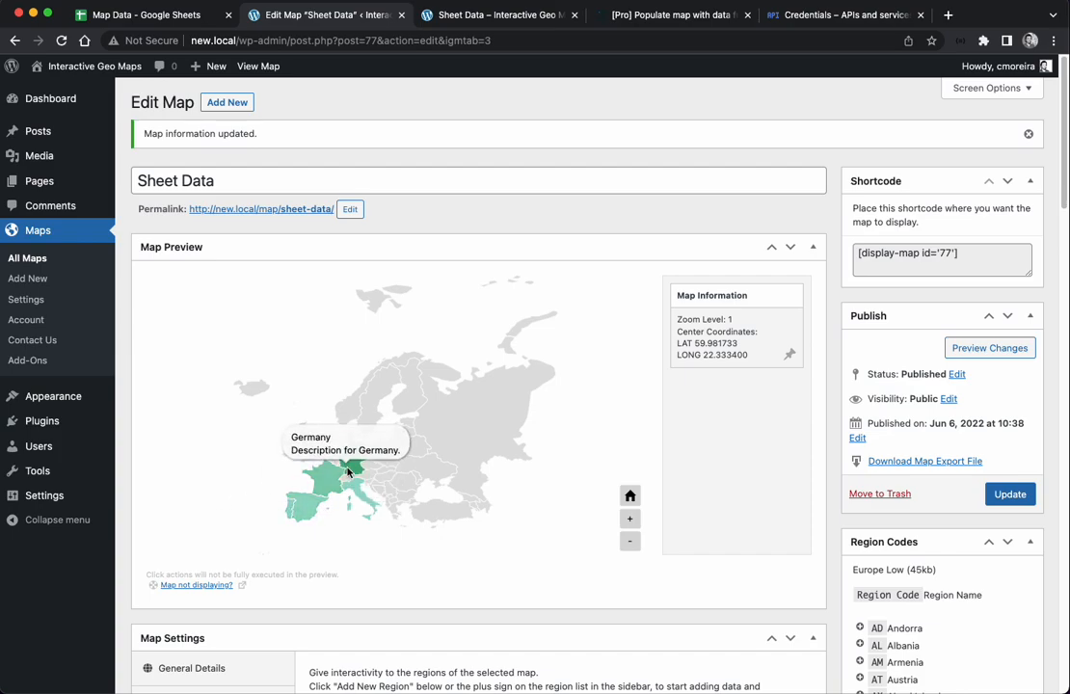
left_click(1022, 493)
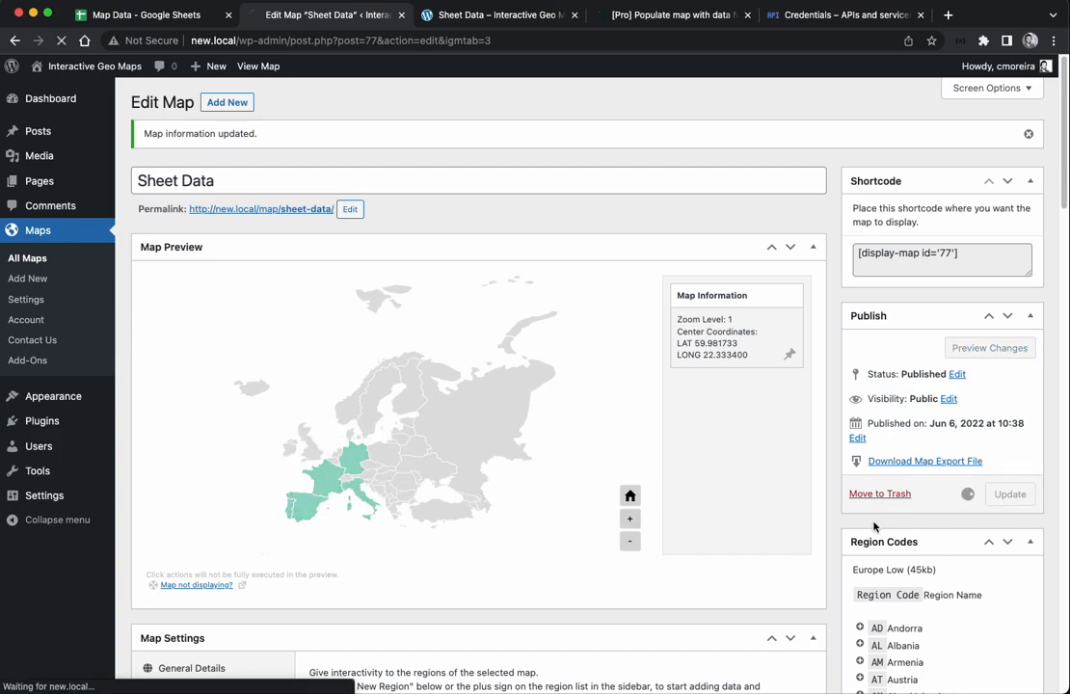
In the maps' global settings, set the Tooltip & Action Content Template field type to Textarea and save.
scroll(822, 511, "down", 5)
scroll(822, 510, "down", 15)
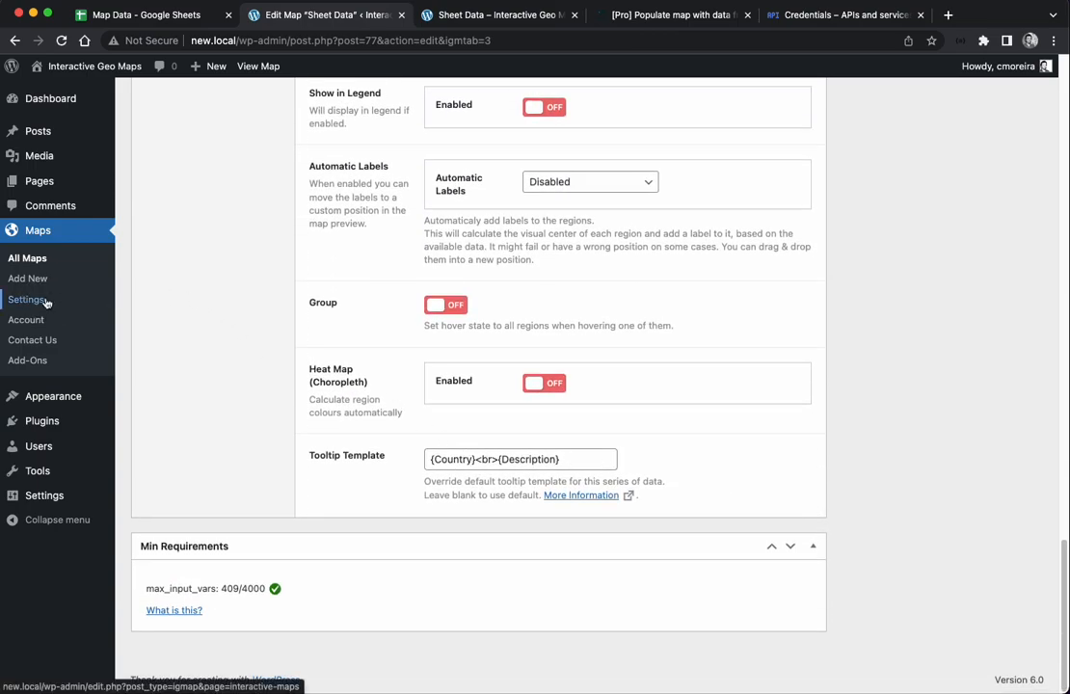
left_click(43, 300)
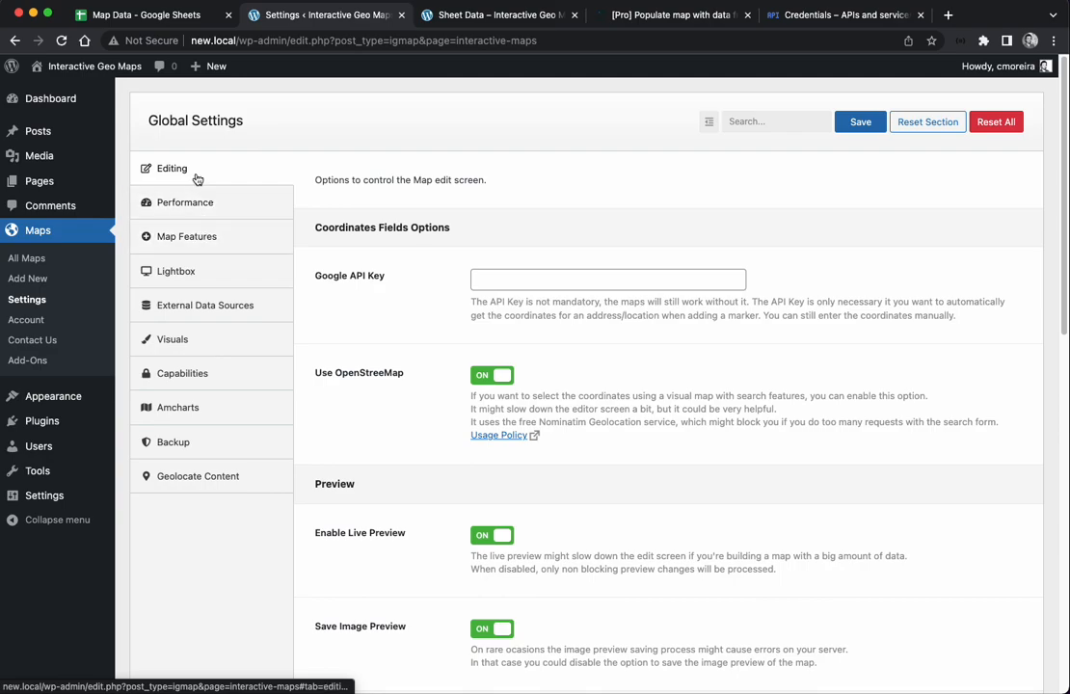
scroll(337, 263, "down", 10)
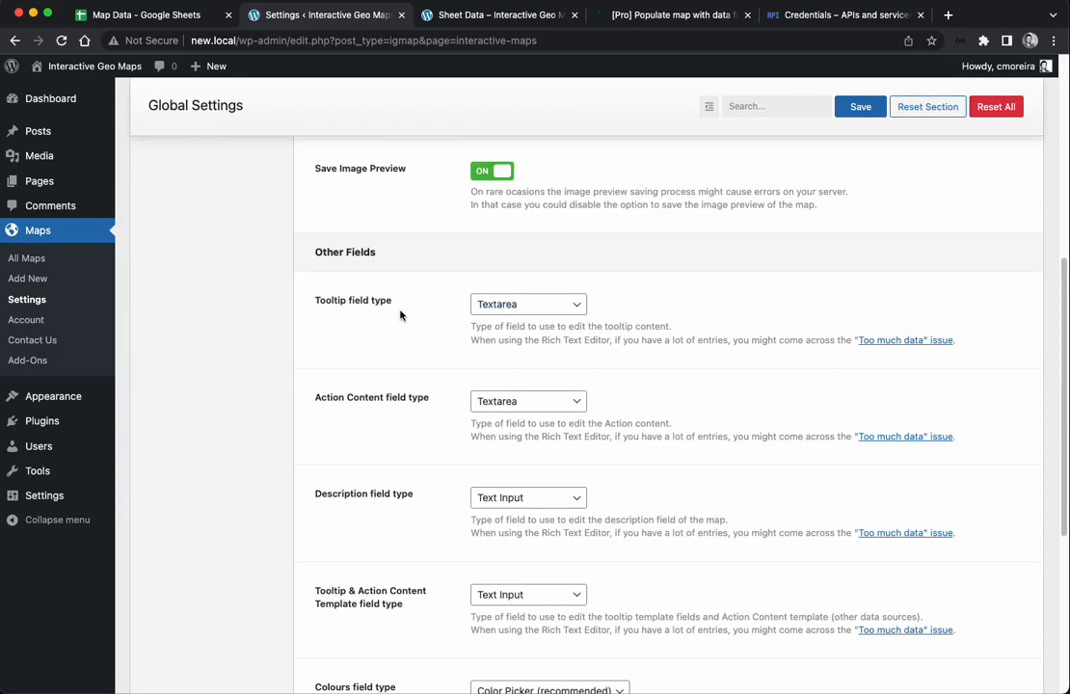
scroll(399, 453, "down", 3)
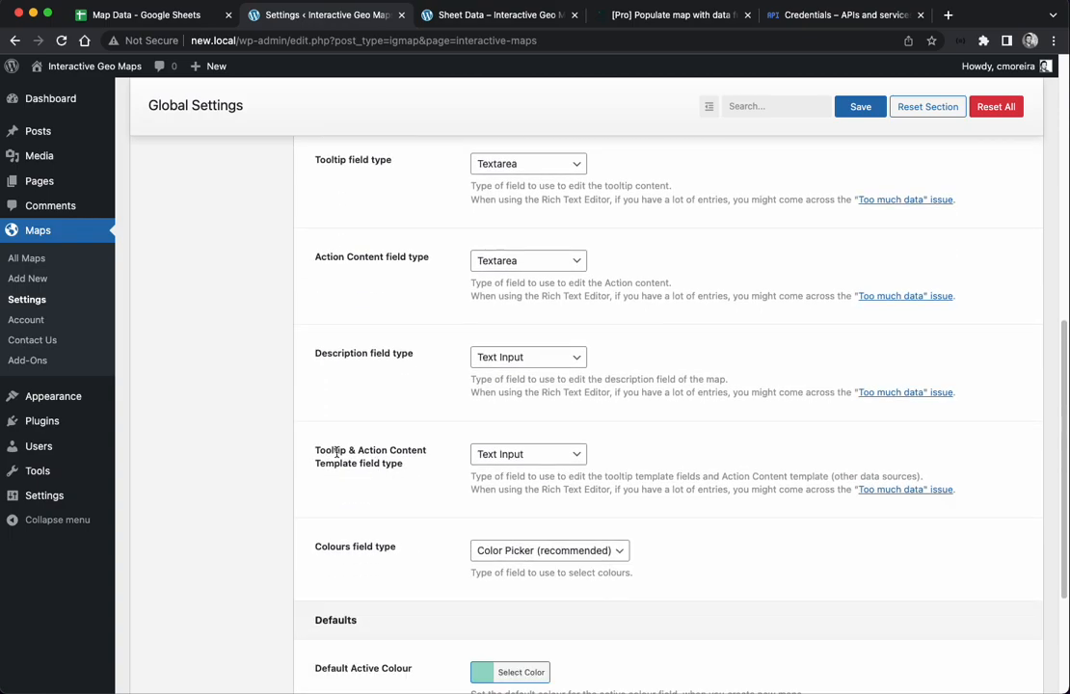
left_click(509, 456)
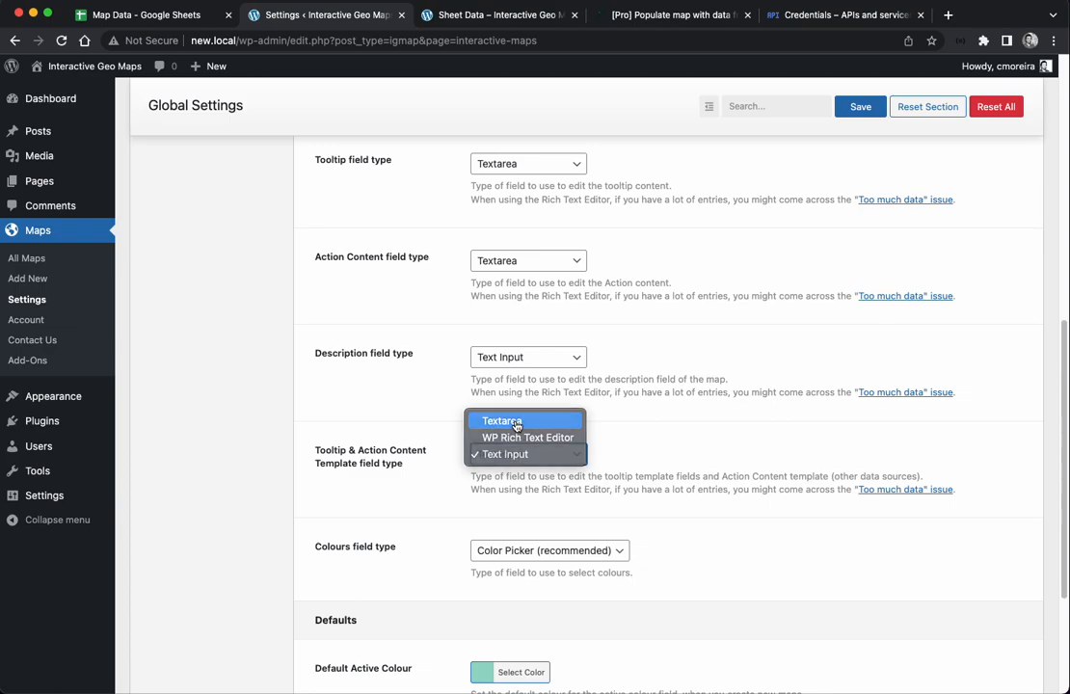
left_click(515, 422)
left_click(528, 461)
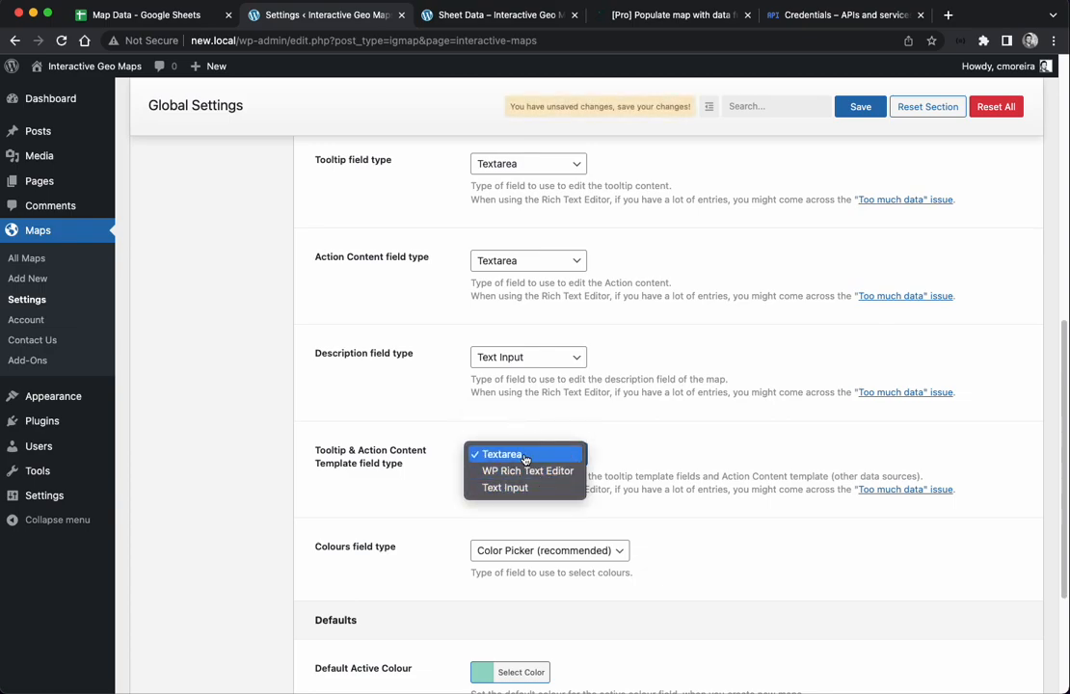
left_click(684, 440)
left_click(875, 111)
Reopen the Sheet Data map's region settings and insert a line break after {Country} in the Tooltip Template.
left_click(39, 258)
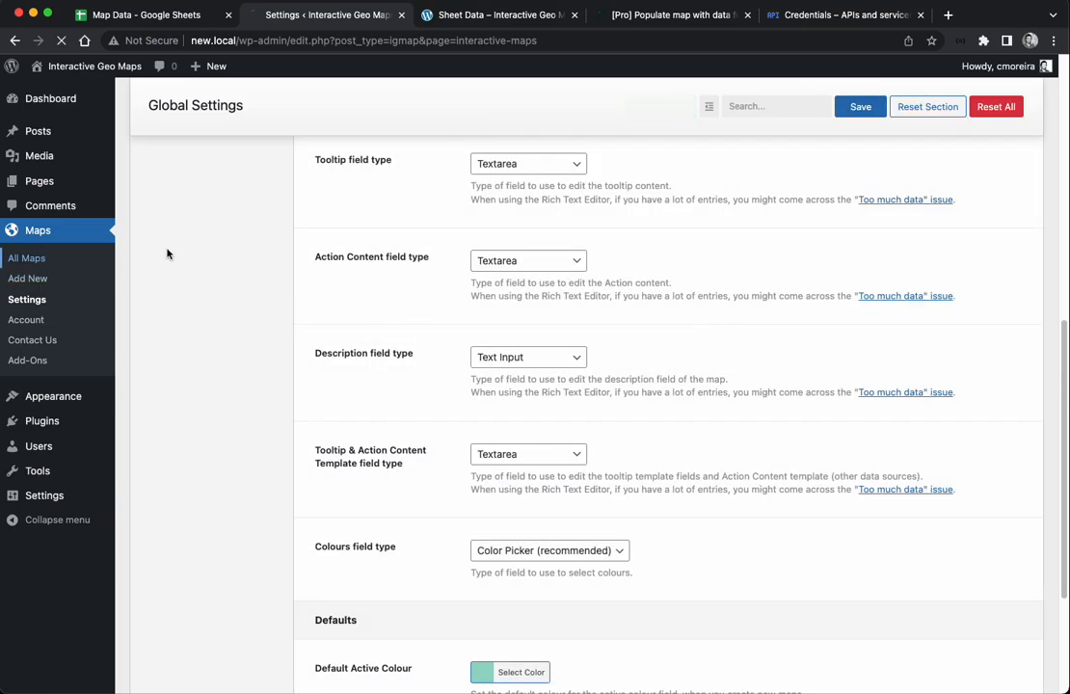
left_click(171, 229)
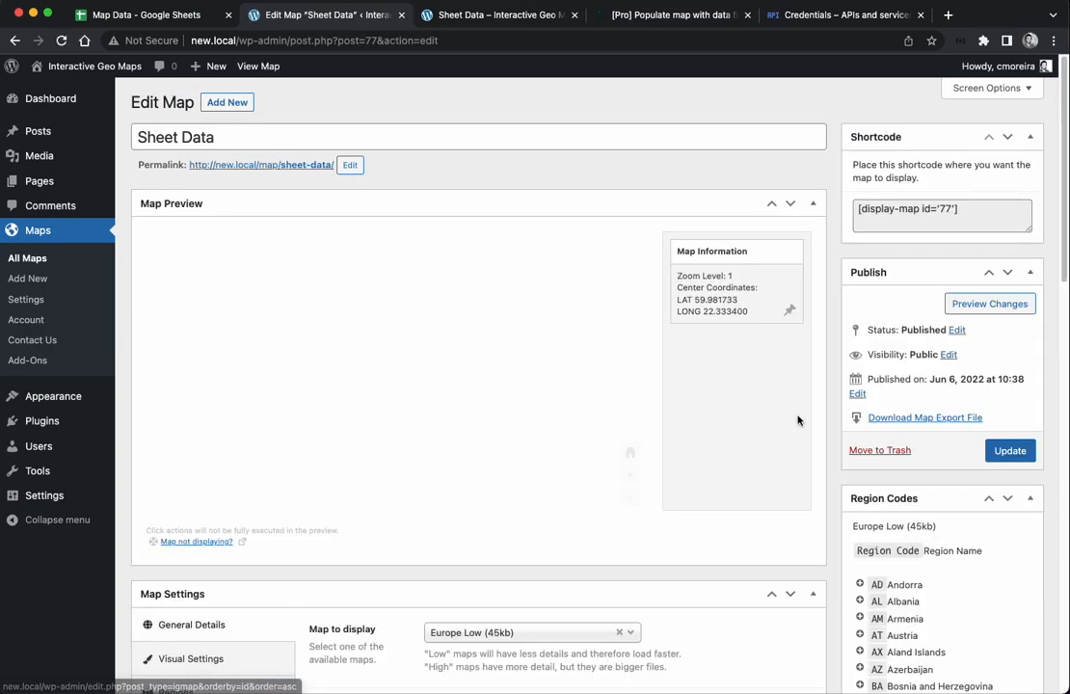
scroll(800, 418, "down", 5)
left_click(178, 437)
scroll(382, 460, "down", 15)
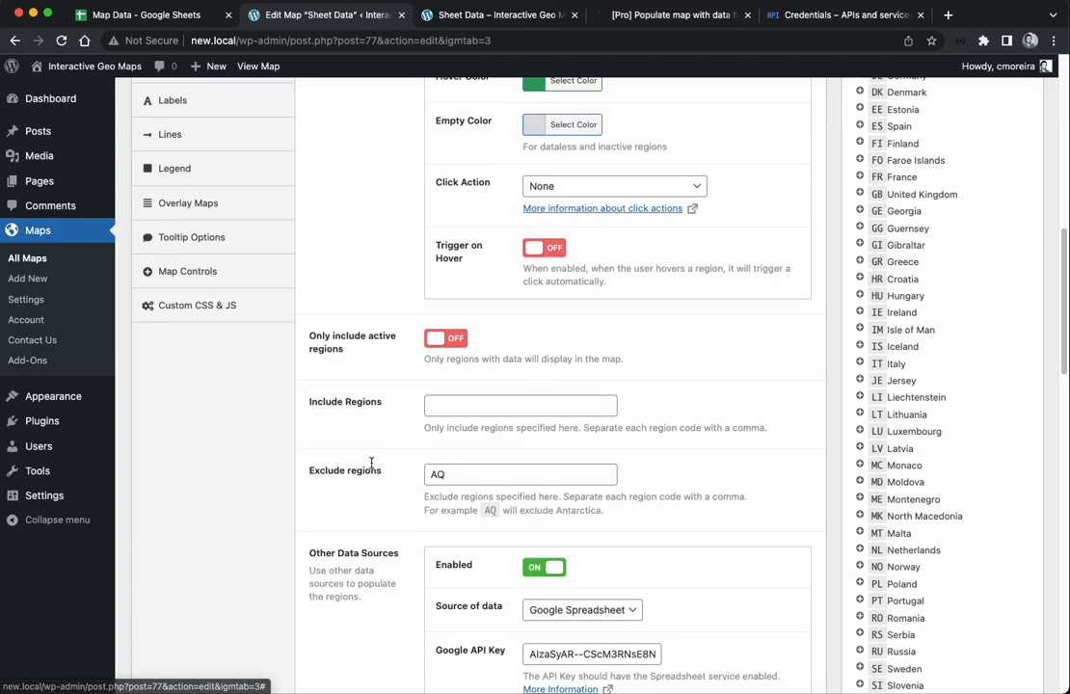
scroll(382, 460, "down", 2)
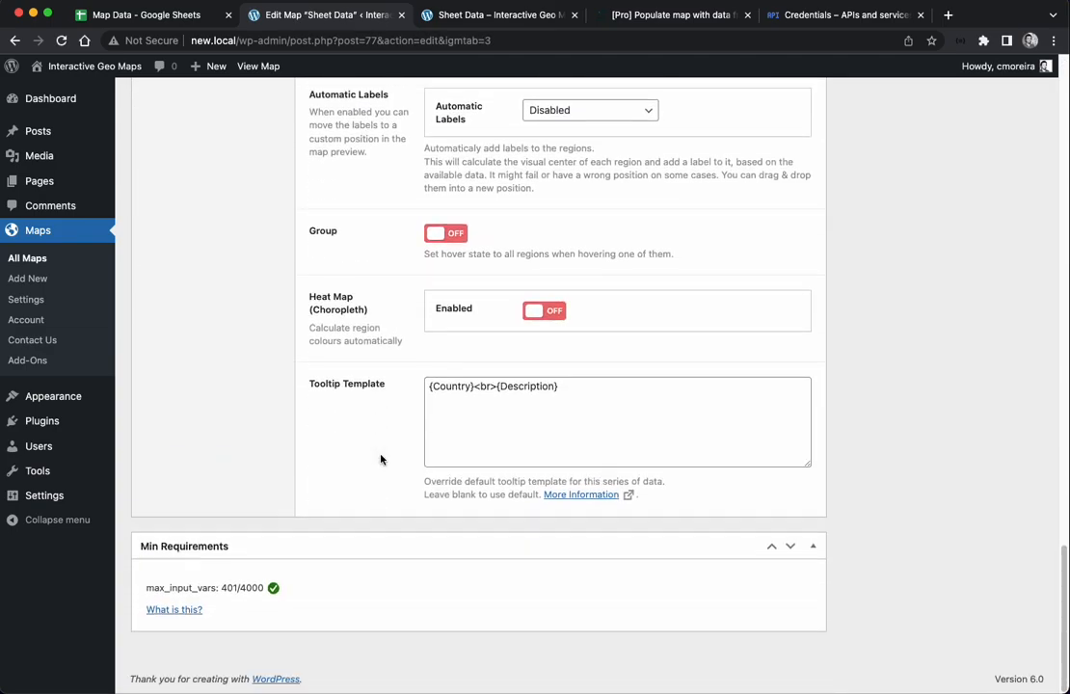
left_click(475, 385)
key("Return")
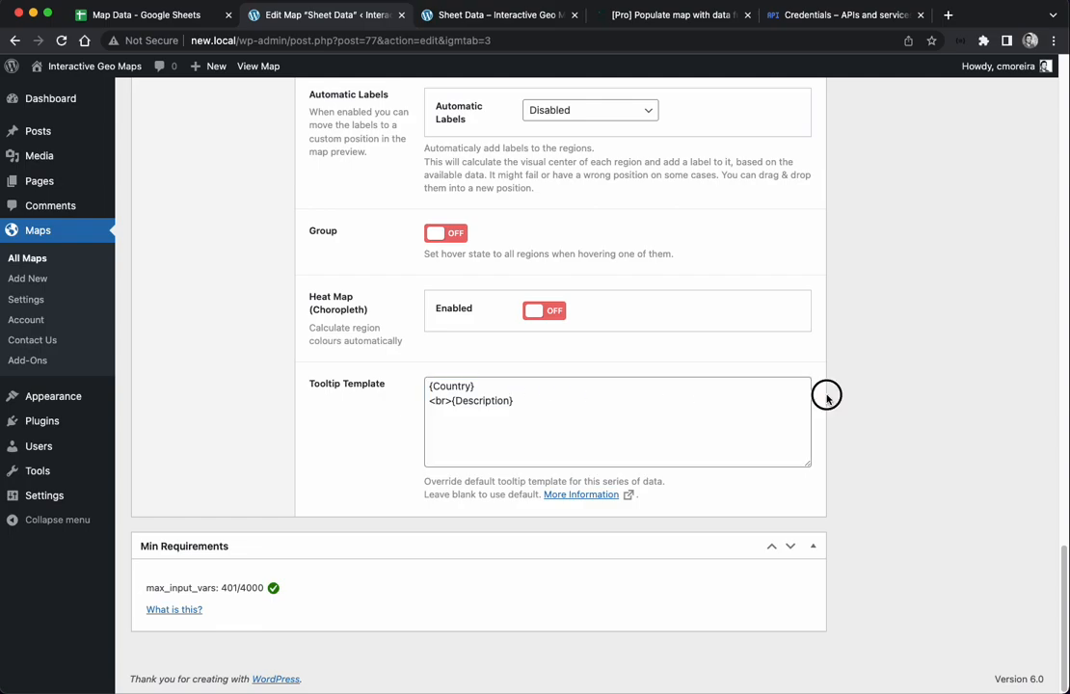
Set the regions' Action Content Property to Description, keeping {content} as the Action Content Template.
scroll(843, 410, "up", 10)
scroll(843, 410, "up", 7)
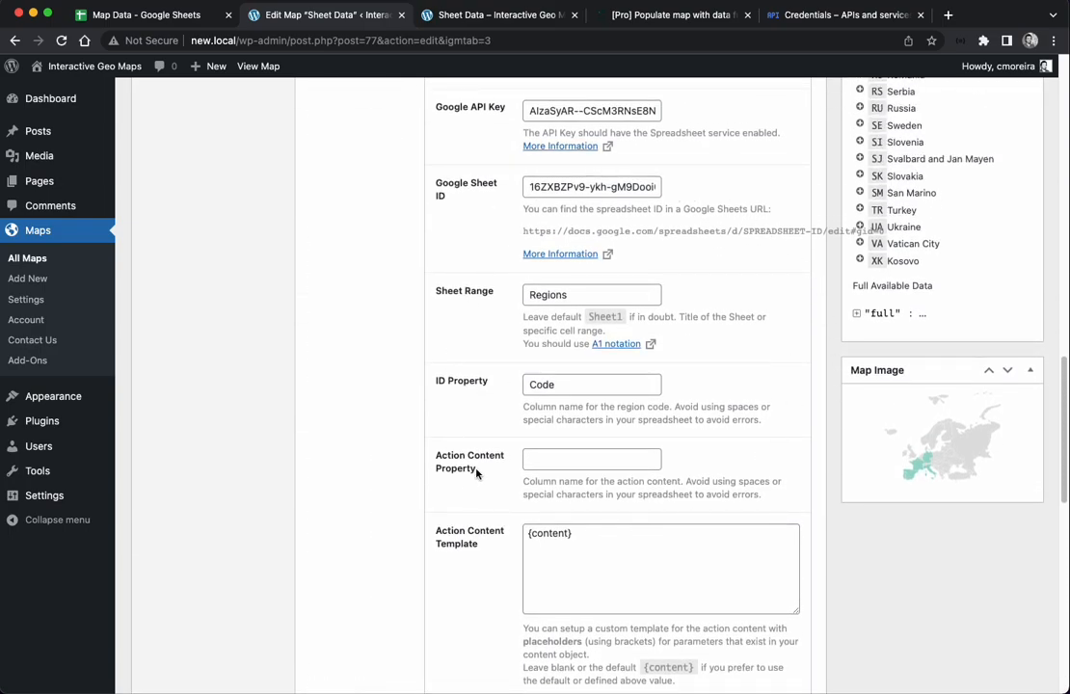
triple_click(545, 532)
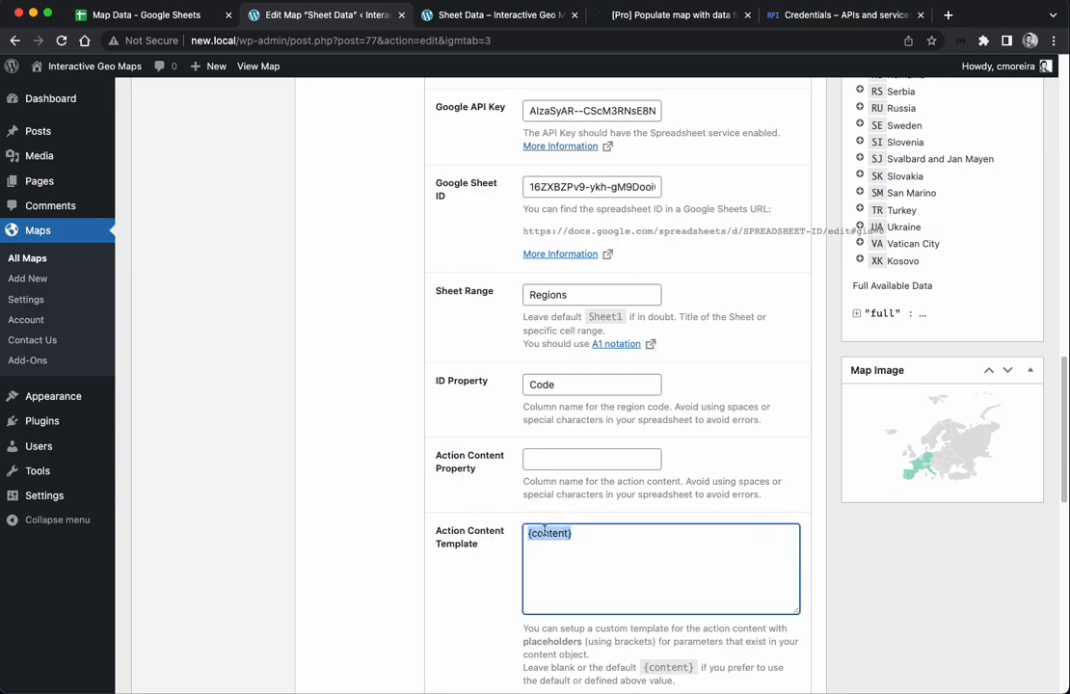
left_click(602, 535)
left_click(560, 459)
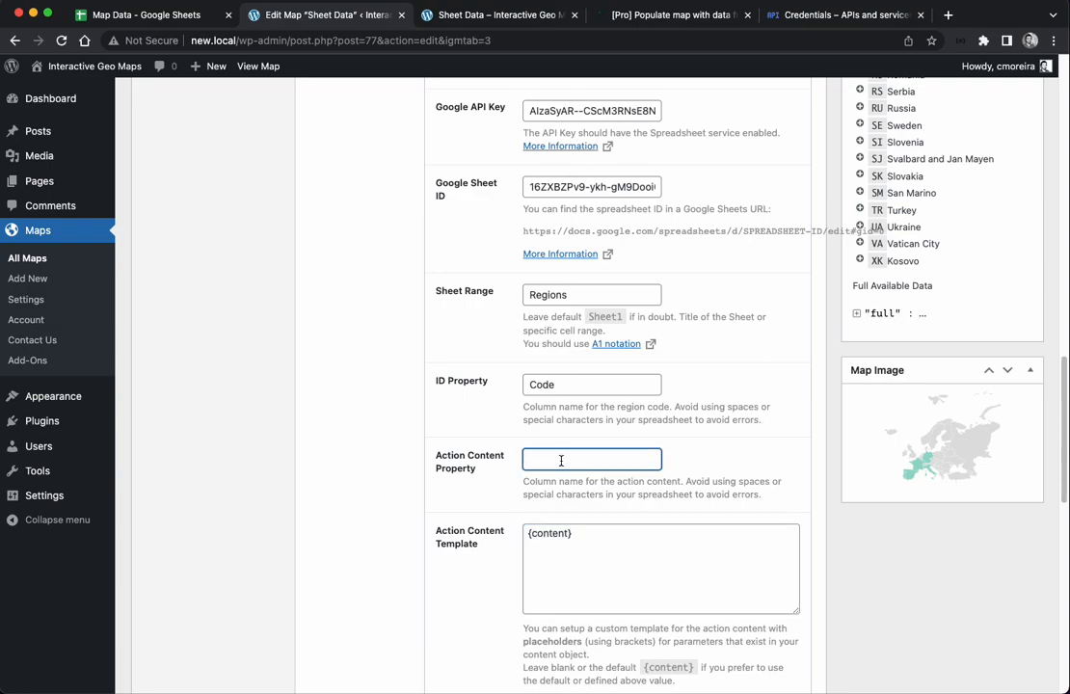
type("Description")
left_click(490, 467)
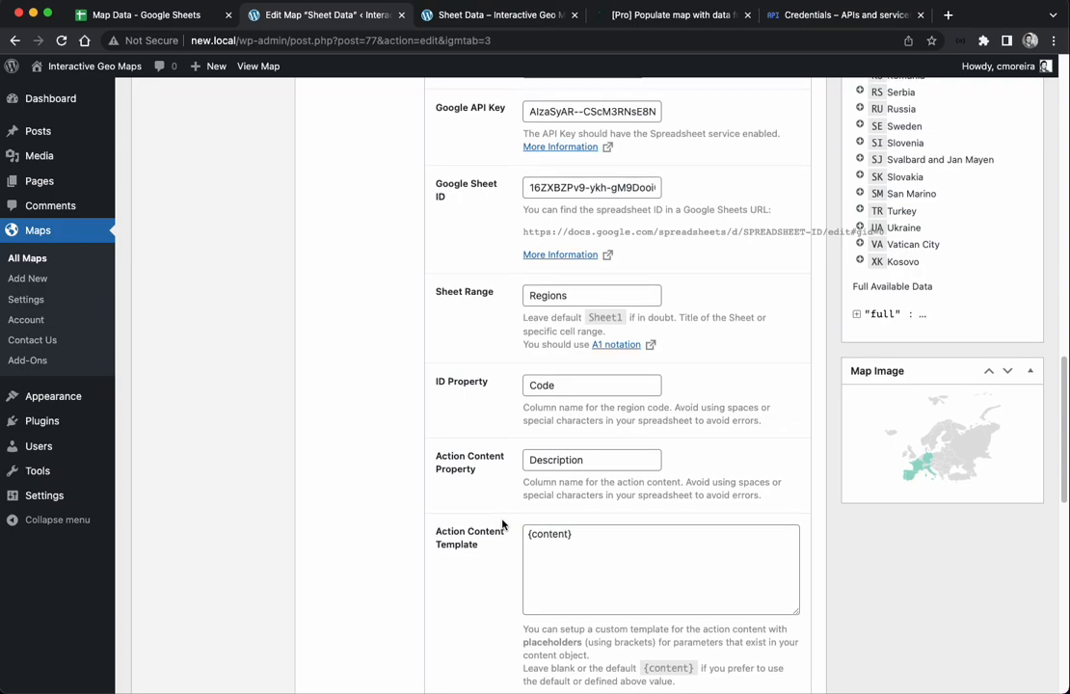
Set the regions' default Click Action to "Display content below" and update the map.
scroll(502, 524, "up", 6)
scroll(499, 539, "down", 3)
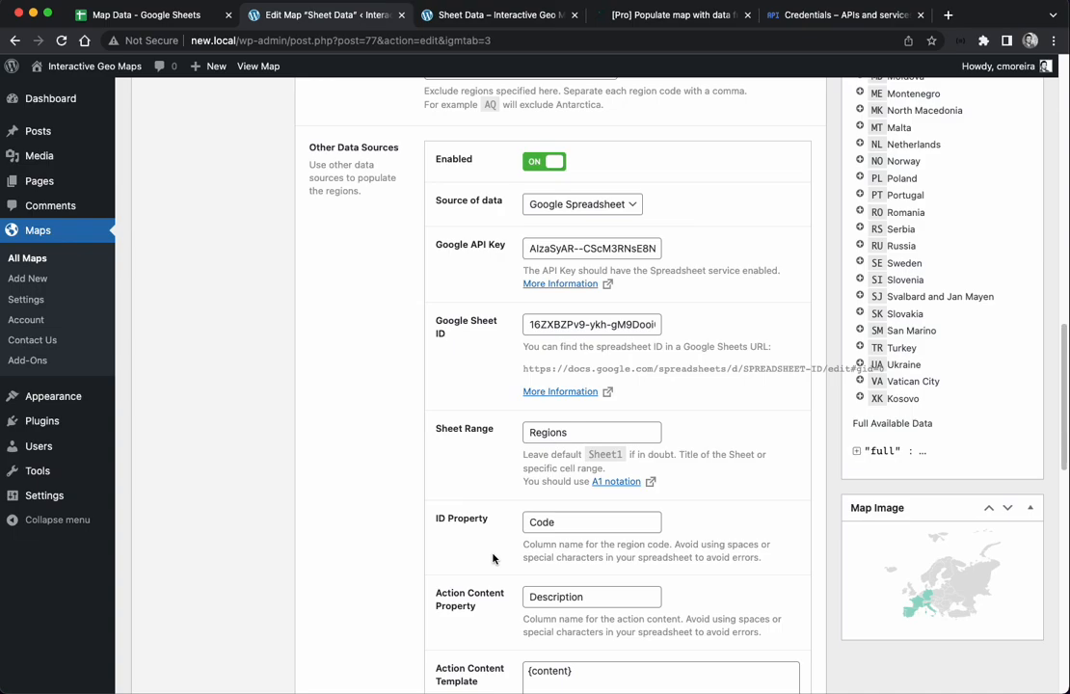
scroll(493, 558, "up", 8)
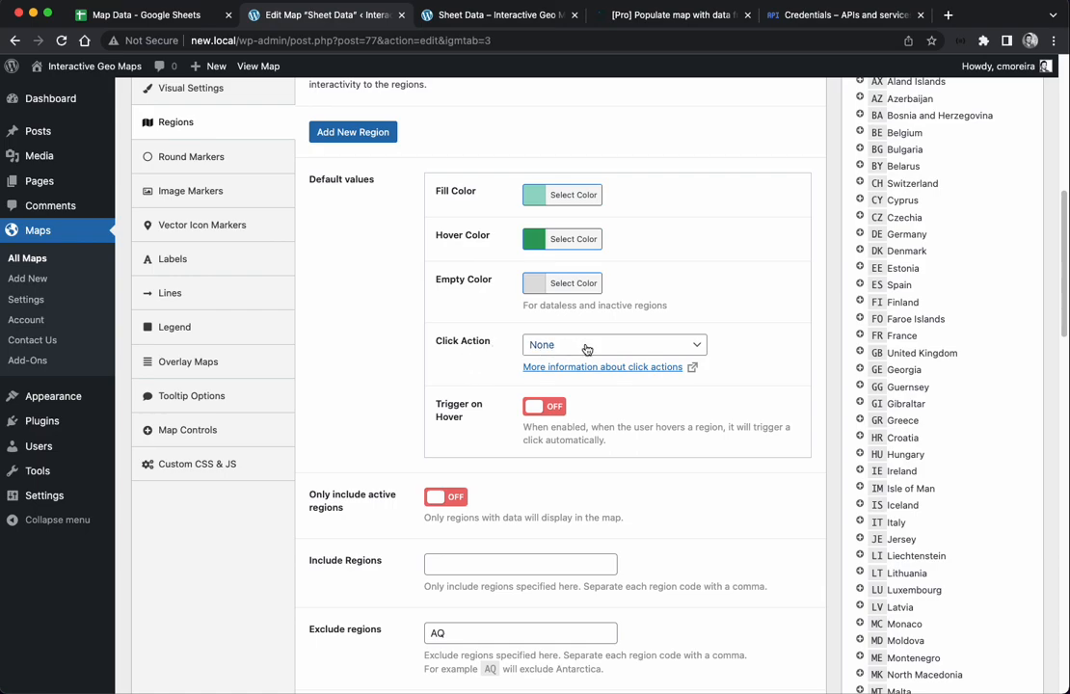
left_click(585, 347)
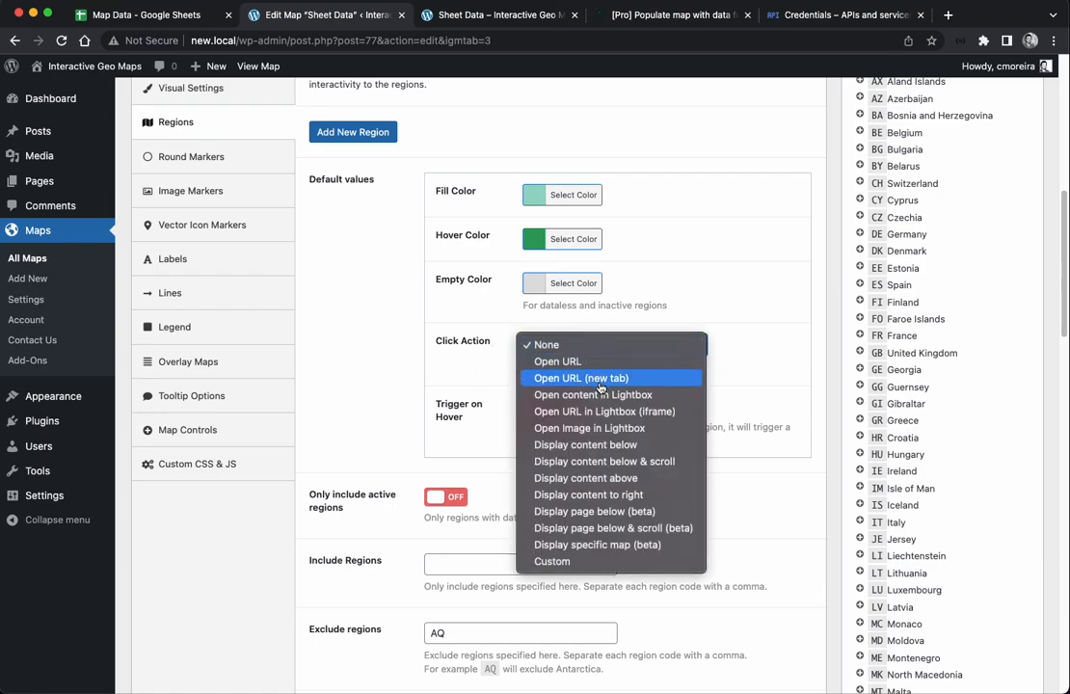
left_click(622, 446)
scroll(752, 384, "up", 2)
scroll(753, 385, "up", 5)
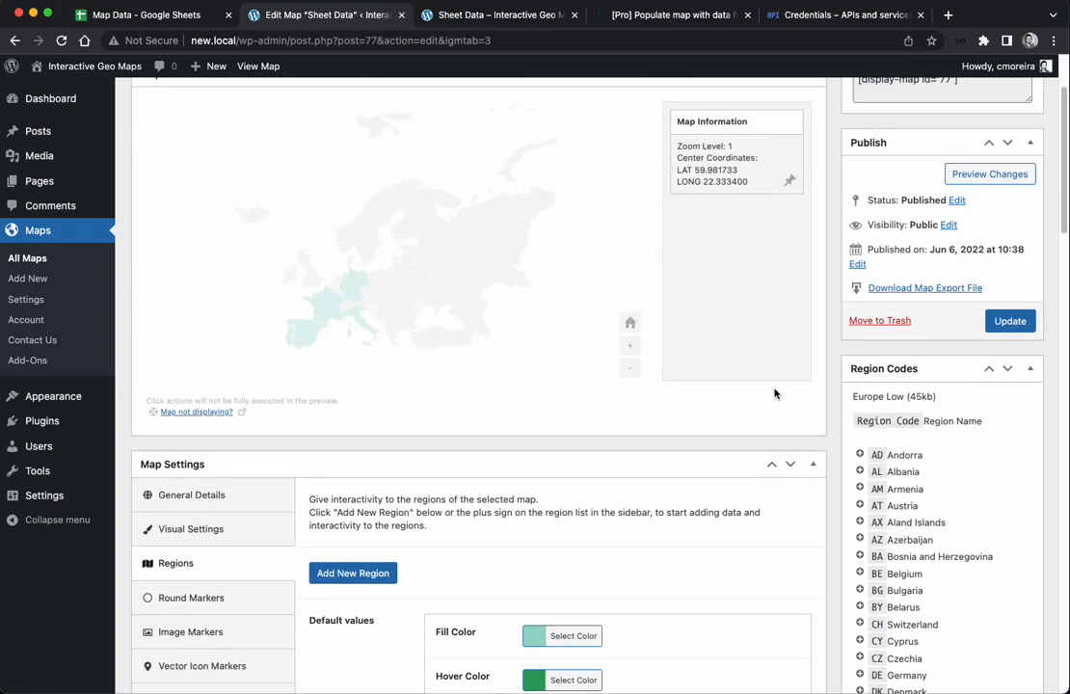
left_click(1009, 439)
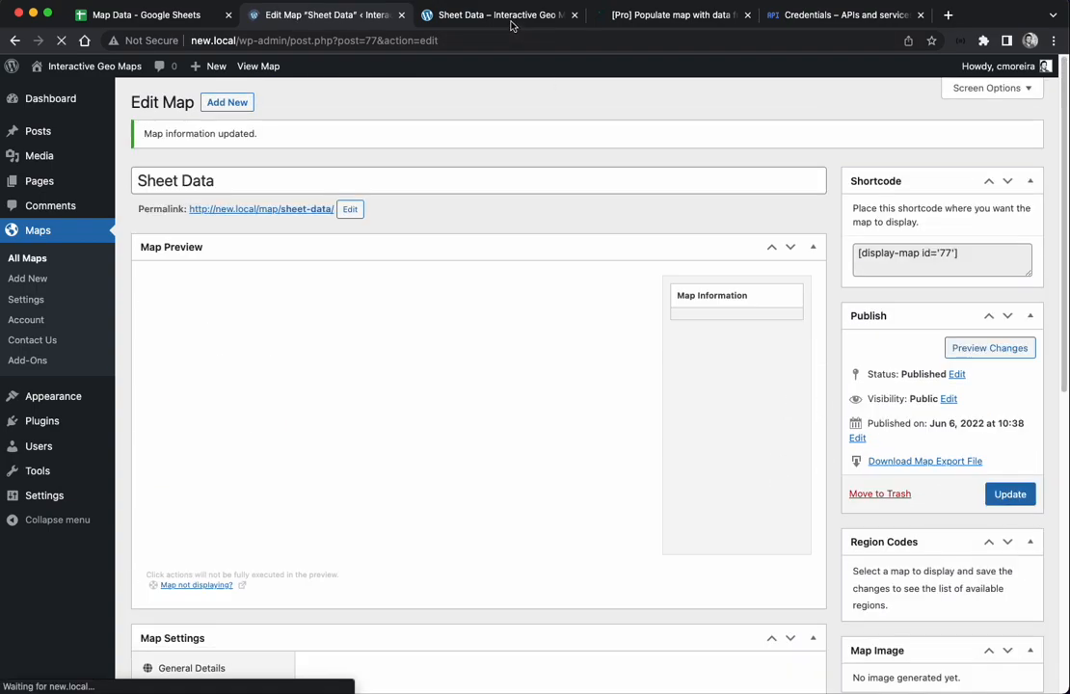
Load the published Sheet Data map page without the ?debug parameter.
left_click(508, 15)
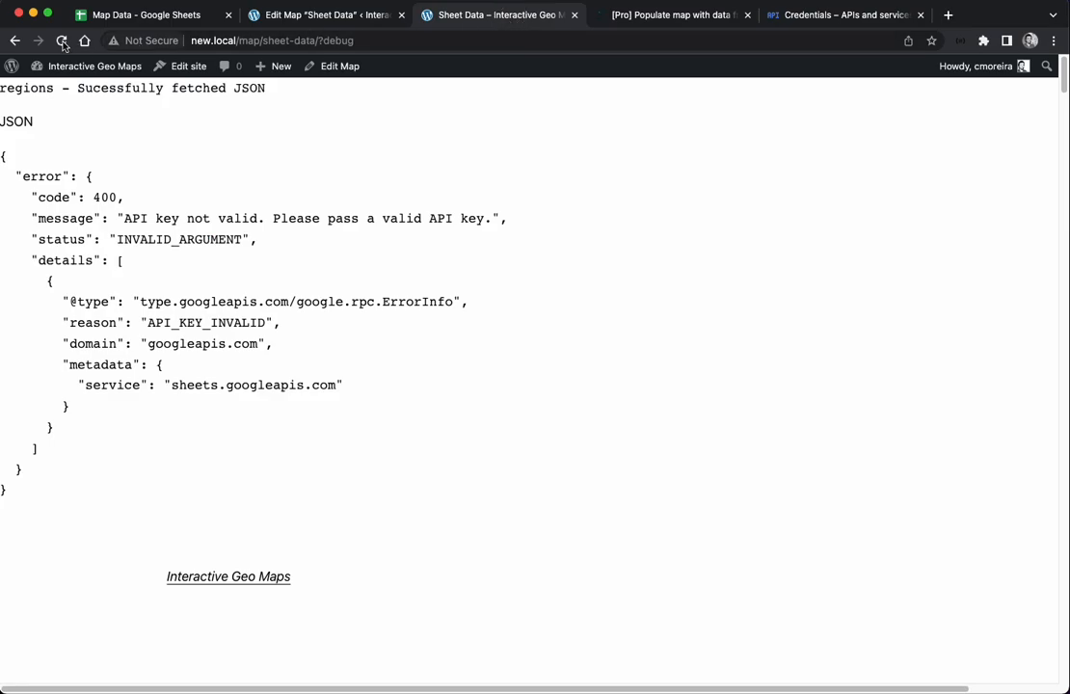
left_click_drag(318, 40, 425, 43)
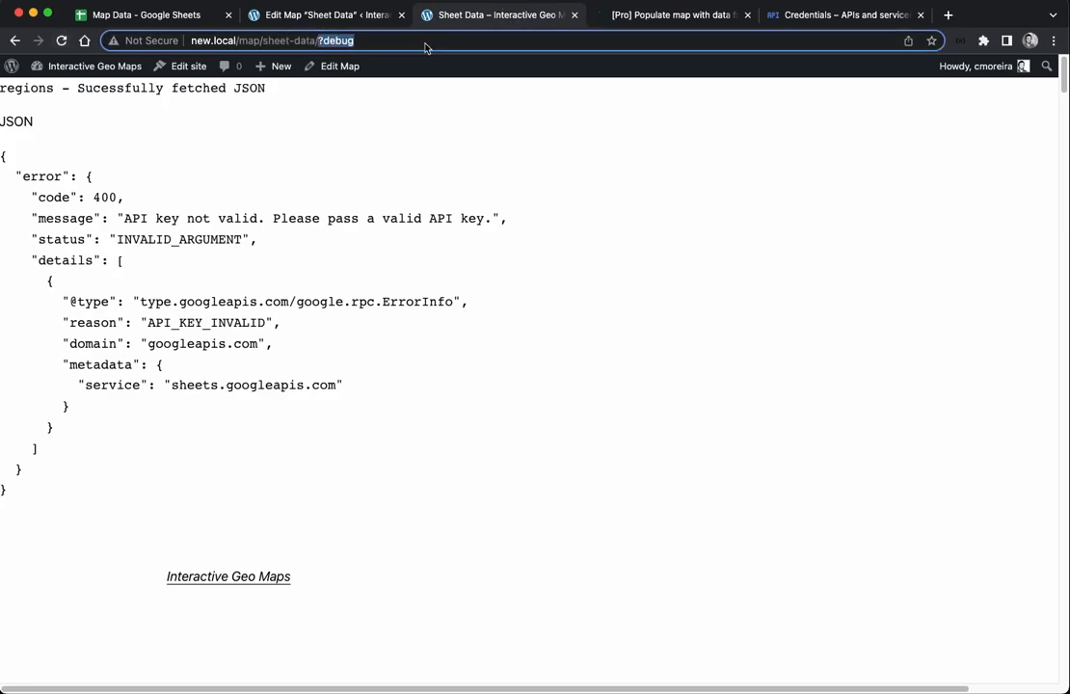
key("BackSpace")
key("Return")
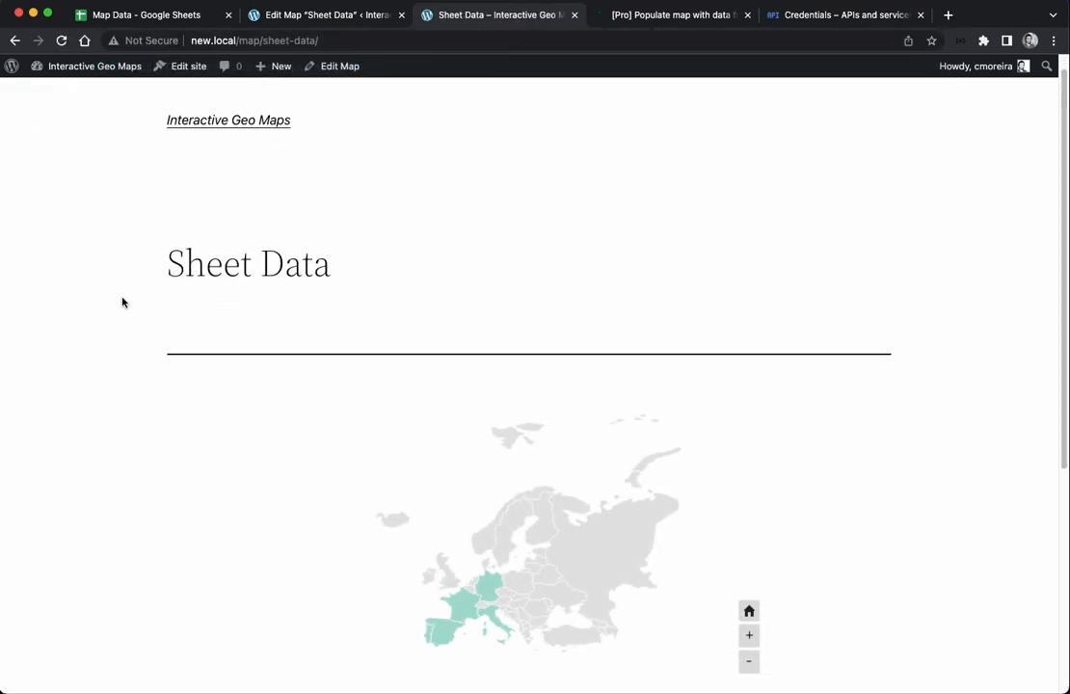
Check the tooltips and the content displayed below the published map for France, Spain, Portugal, Italy and Germany.
scroll(123, 303, "down", 5)
left_click(462, 329)
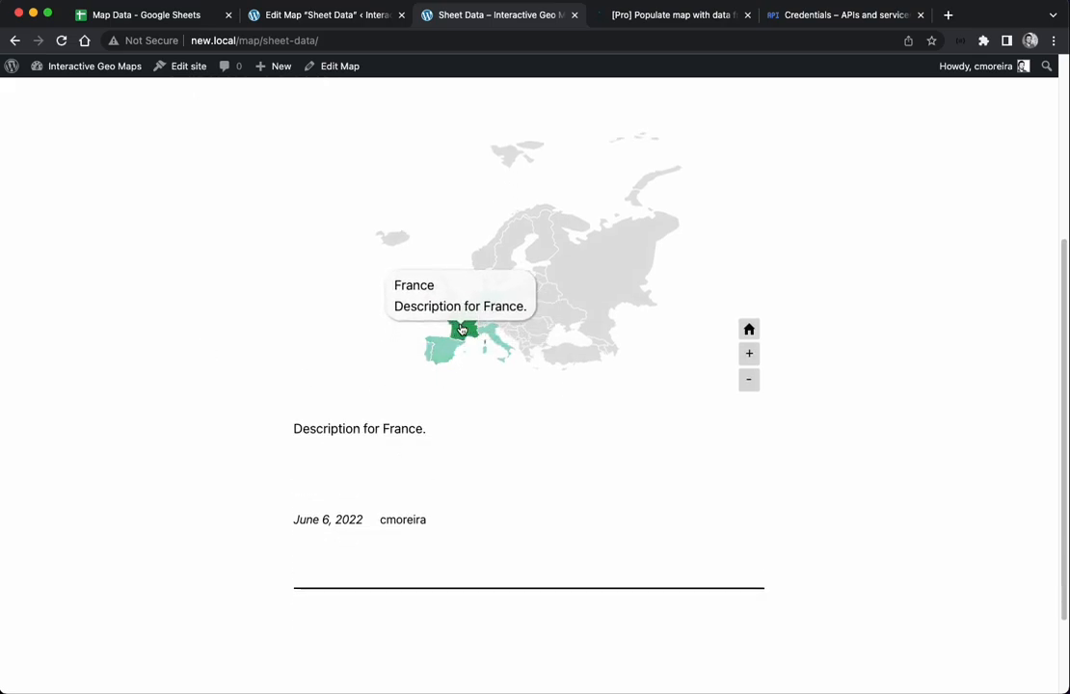
left_click(449, 348)
left_click(431, 354)
left_click(449, 354)
left_click(465, 327)
left_click(489, 328)
left_click(488, 311)
left_click(489, 336)
left_click(468, 336)
left_click(452, 351)
left_click(430, 358)
In the map editor, replace the regions' Action Content Template with "{Description}<br>", "Value: {Value}", "Size: {Size}" and "And whatever." on separate lines.
left_click(347, 22)
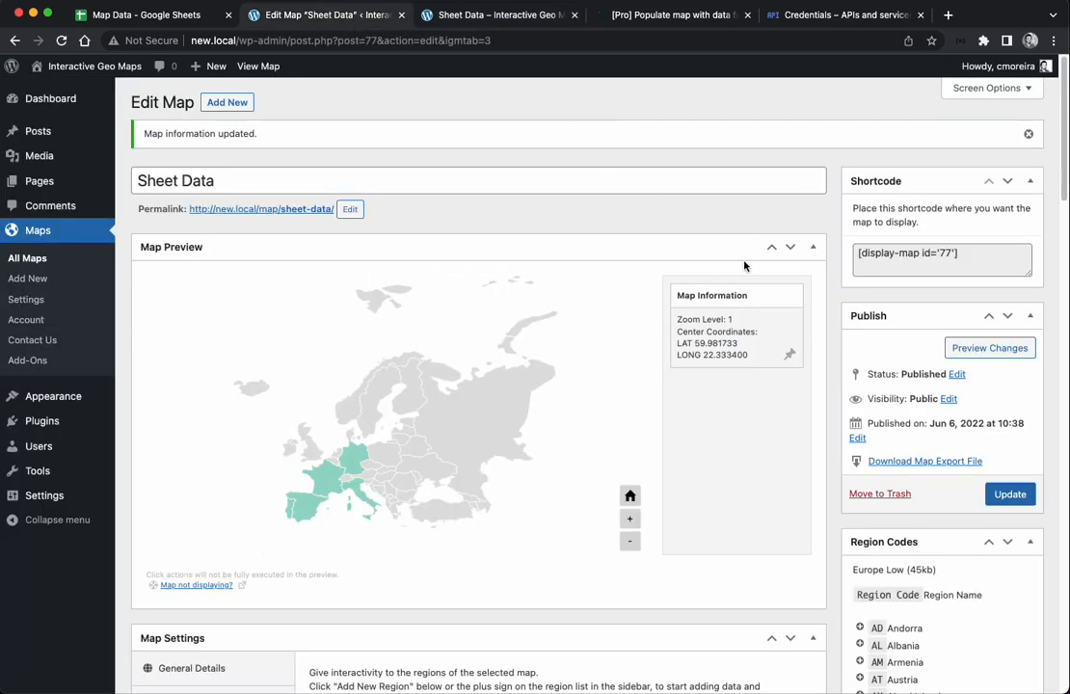
scroll(825, 473, "down", 15)
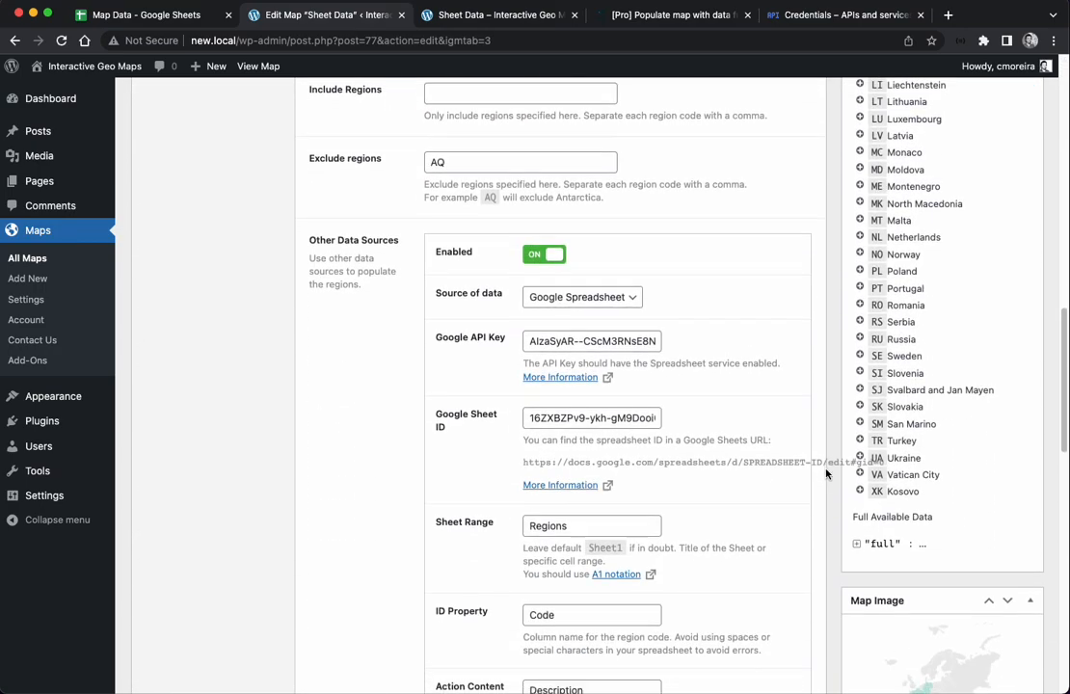
scroll(825, 473, "down", 5)
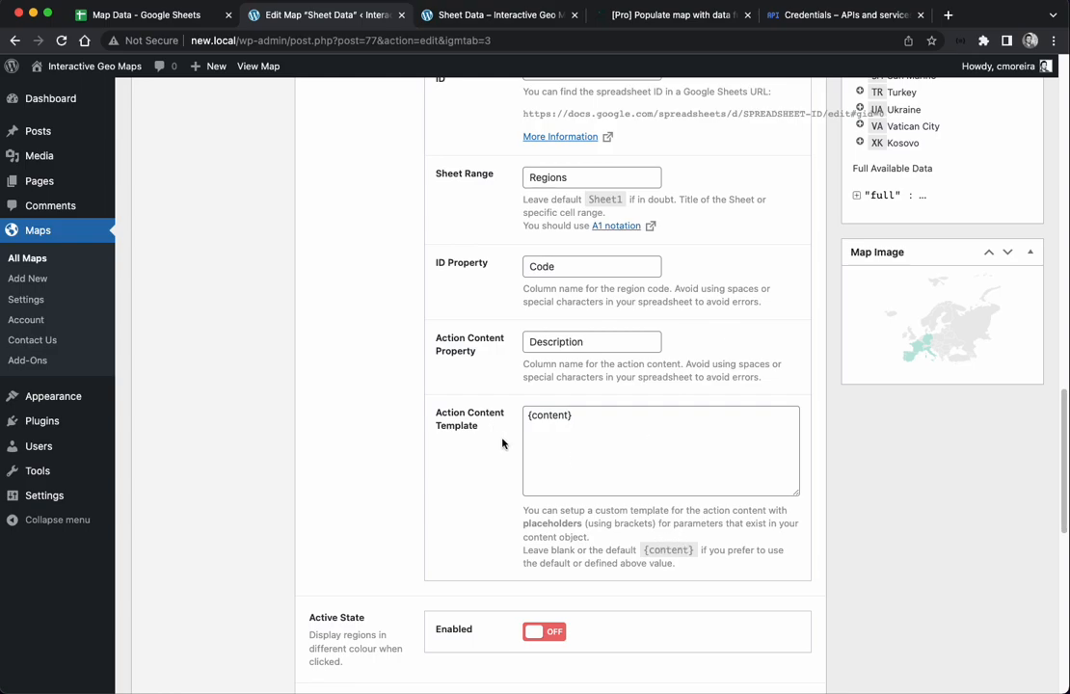
double_click(555, 414)
type("Des")
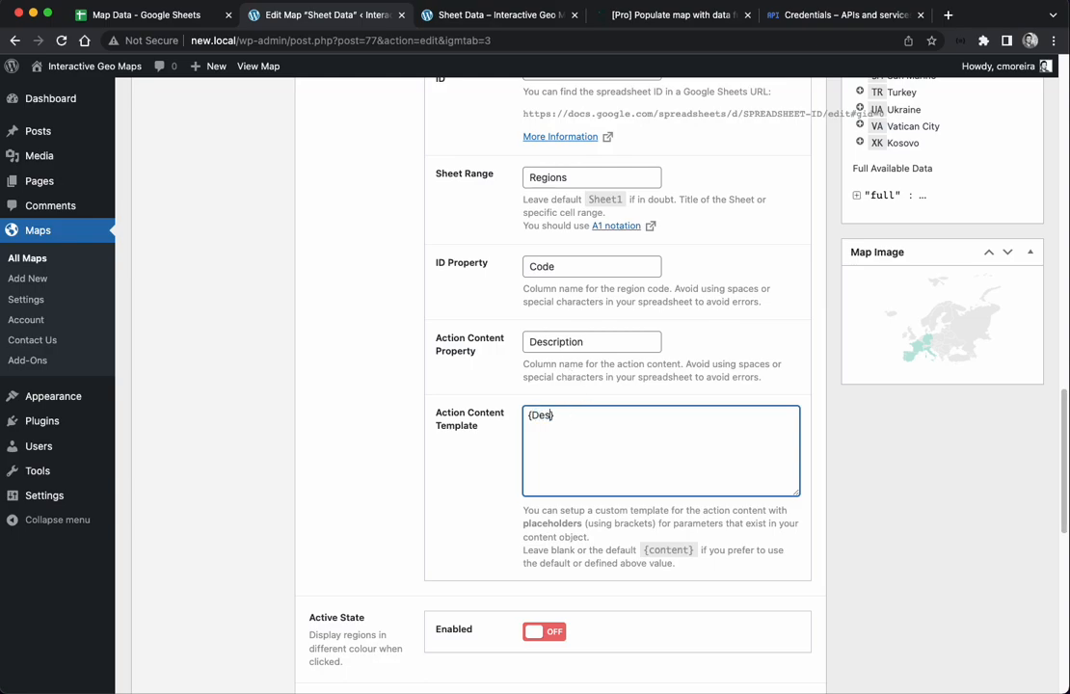
type("cription")
type("<br>")
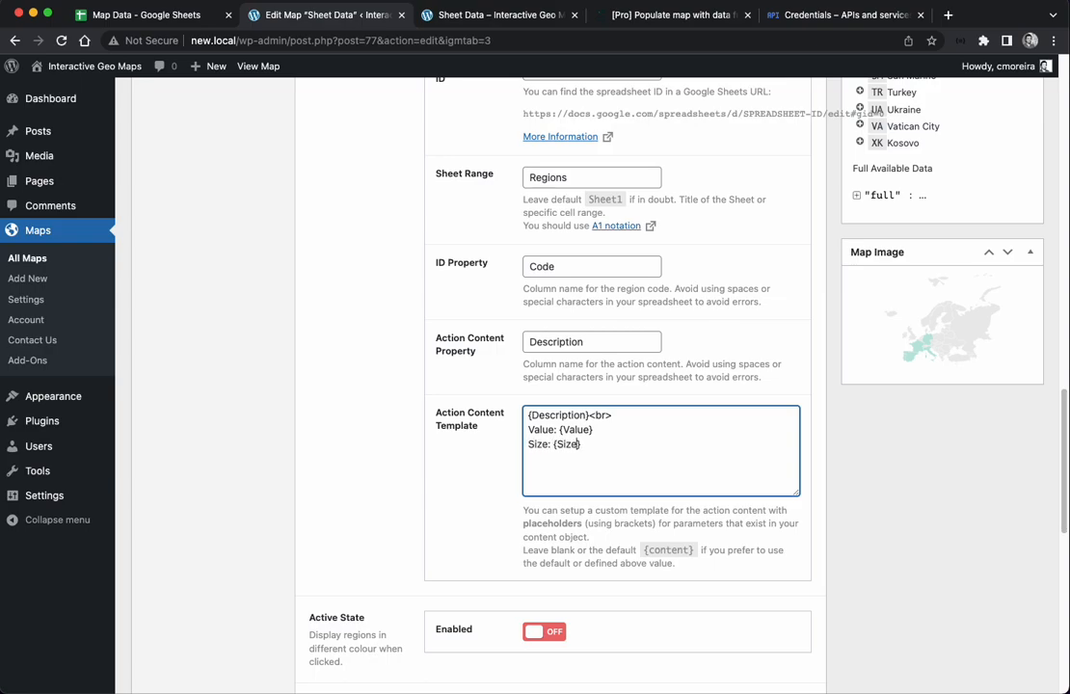
type("nd whatever.")
Wrap the Value label in <strong> tags in the Action Content Template.
left_click(529, 430)
type("<strong>Value")
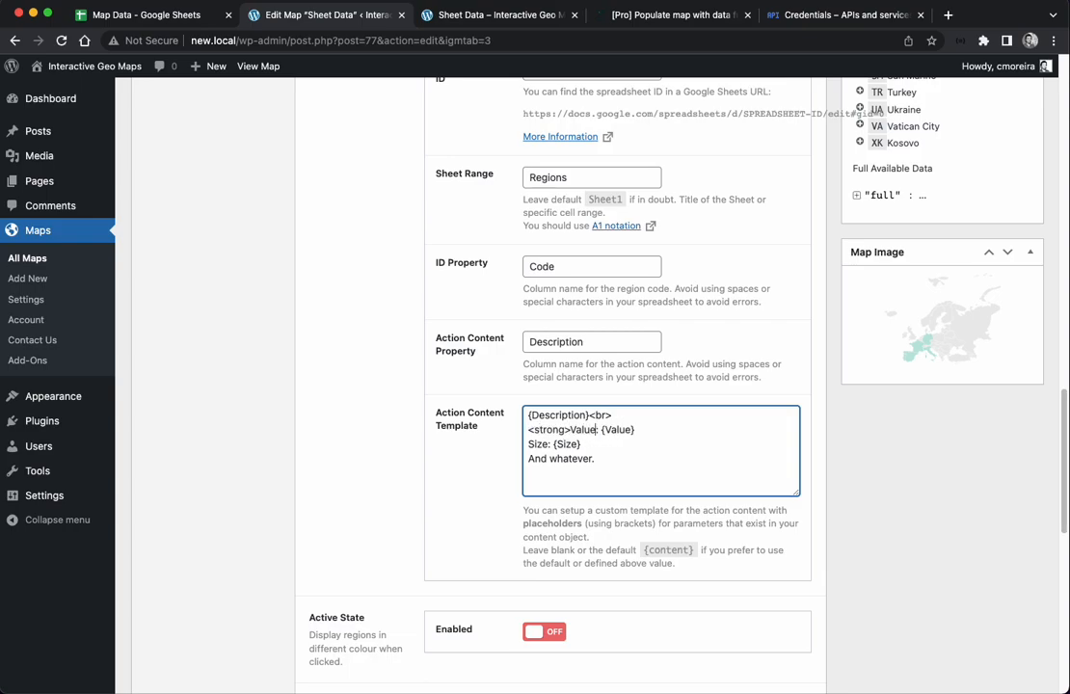
type("</strong>")
Add <br> after {Value} and {Size} in the Action Content Template and update the map.
left_click(633, 460)
left_click_drag(590, 415, 638, 415)
key("ctrl+c")
left_click(682, 430)
key("ctrl+v")
left_click(590, 444)
key("ctrl+v")
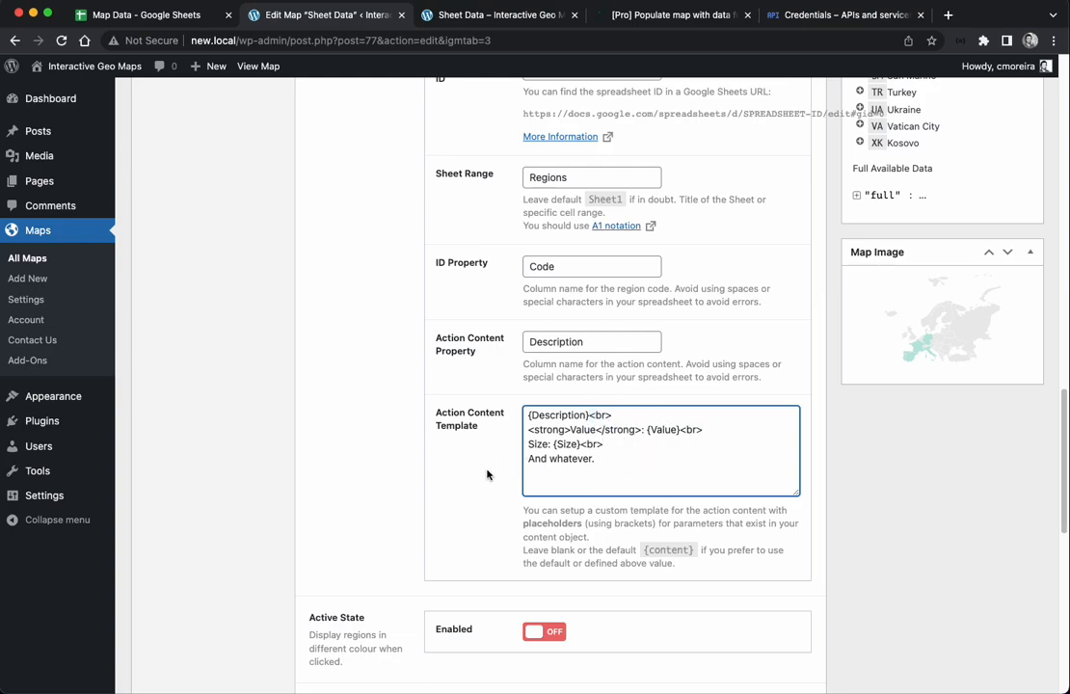
scroll(490, 483, "up", 15)
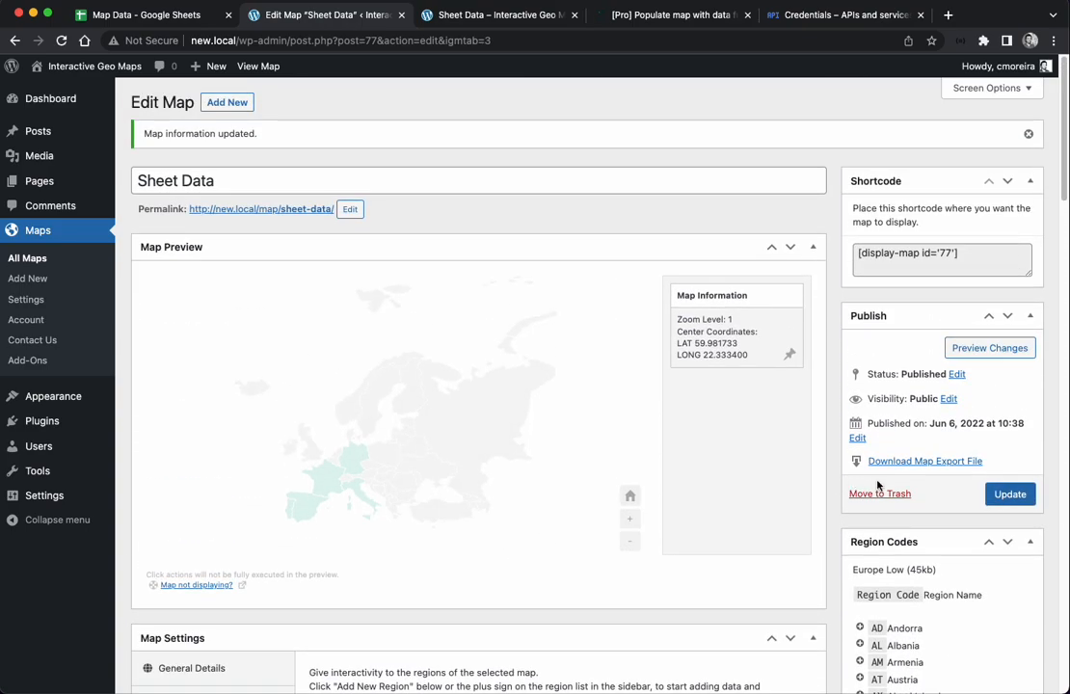
left_click(1009, 494)
Reload the published map page and display Spain's click content.
left_click(486, 17)
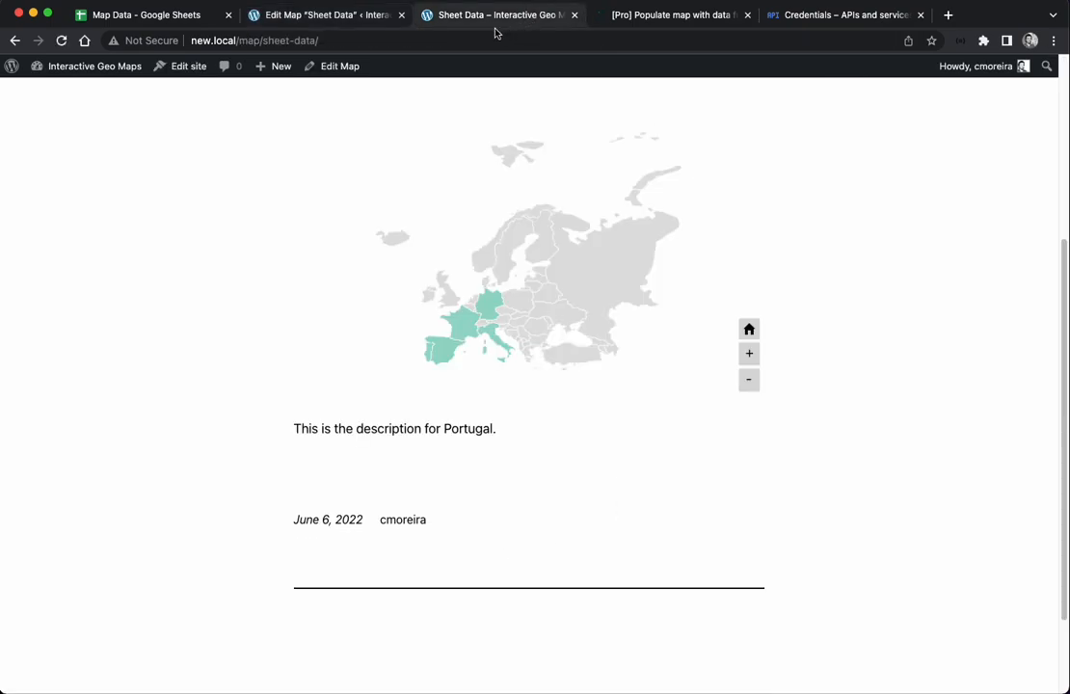
left_click(61, 40)
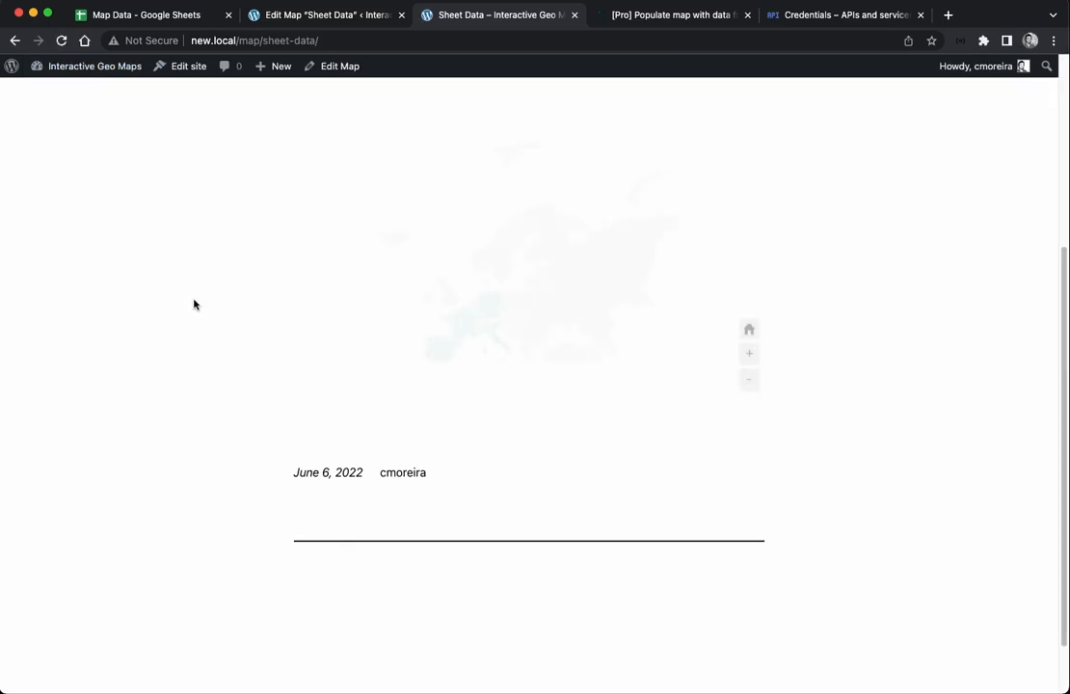
left_click(444, 356)
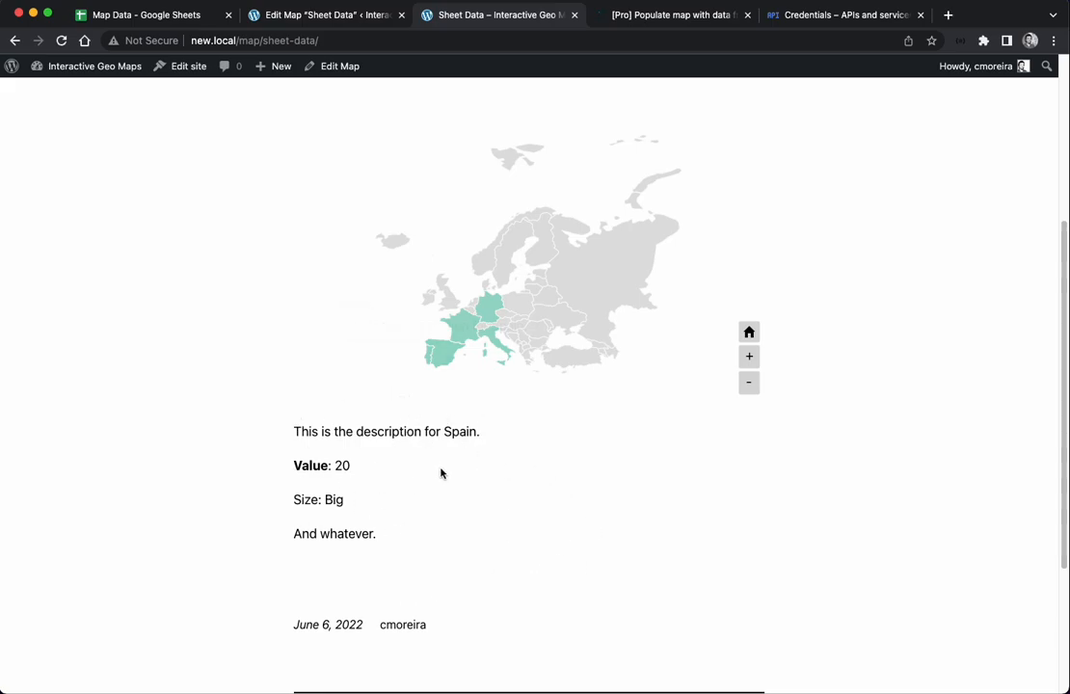
Set the regions' default Click Action to "Open content in Lightbox" and update the map.
left_click(318, 14)
scroll(793, 414, "down", 10)
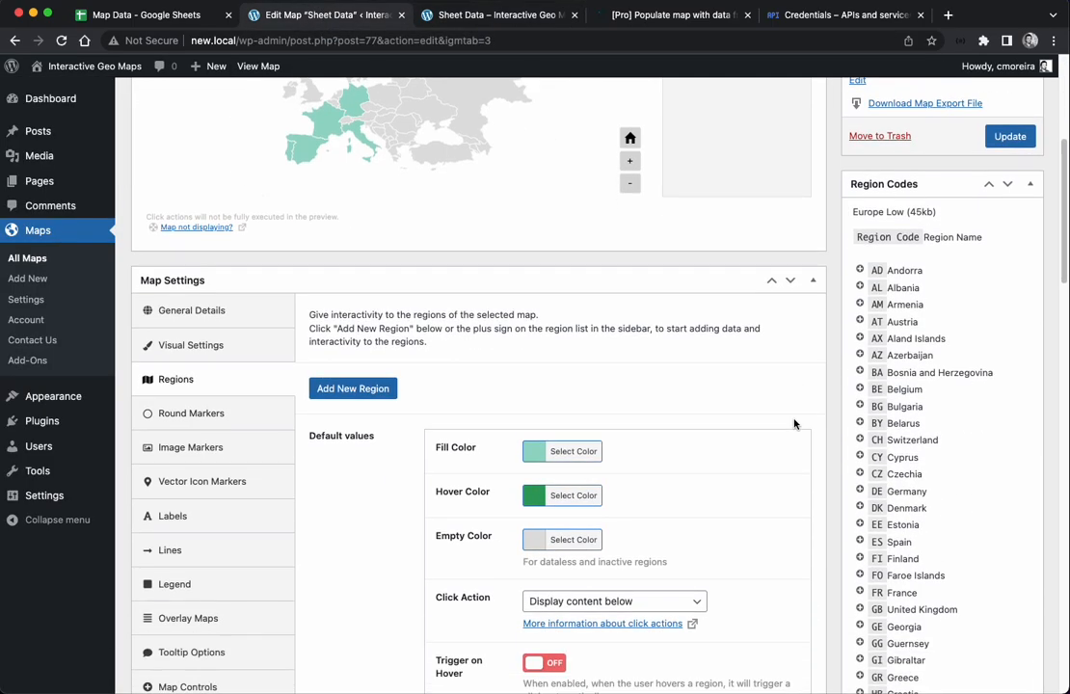
scroll(793, 424, "down", 10)
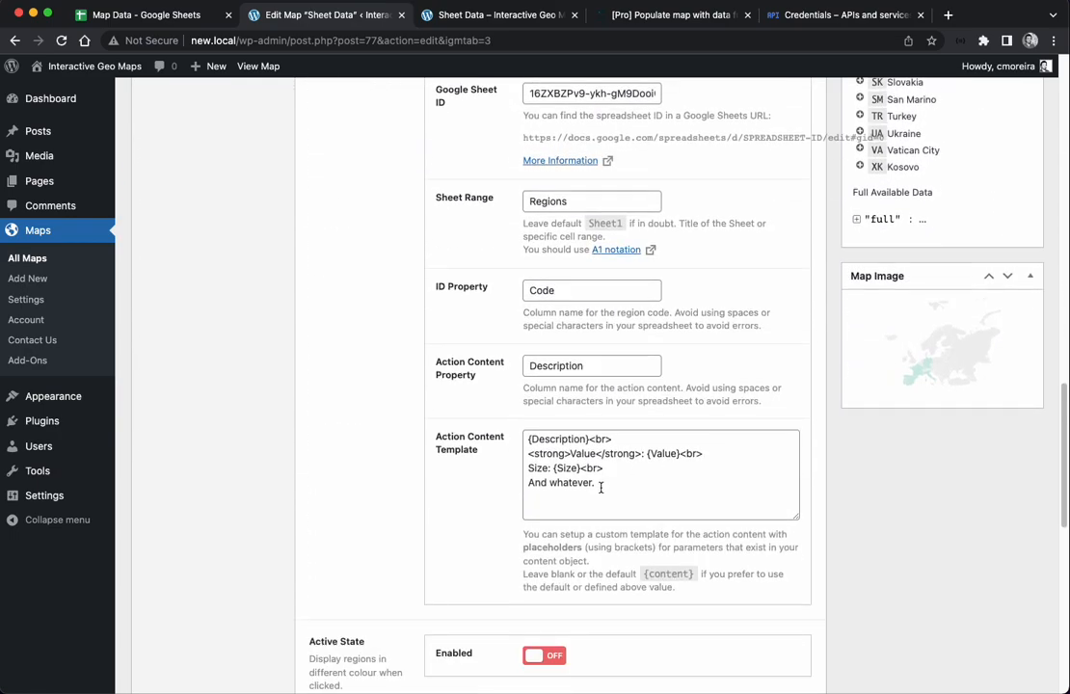
scroll(617, 492, "up", 10)
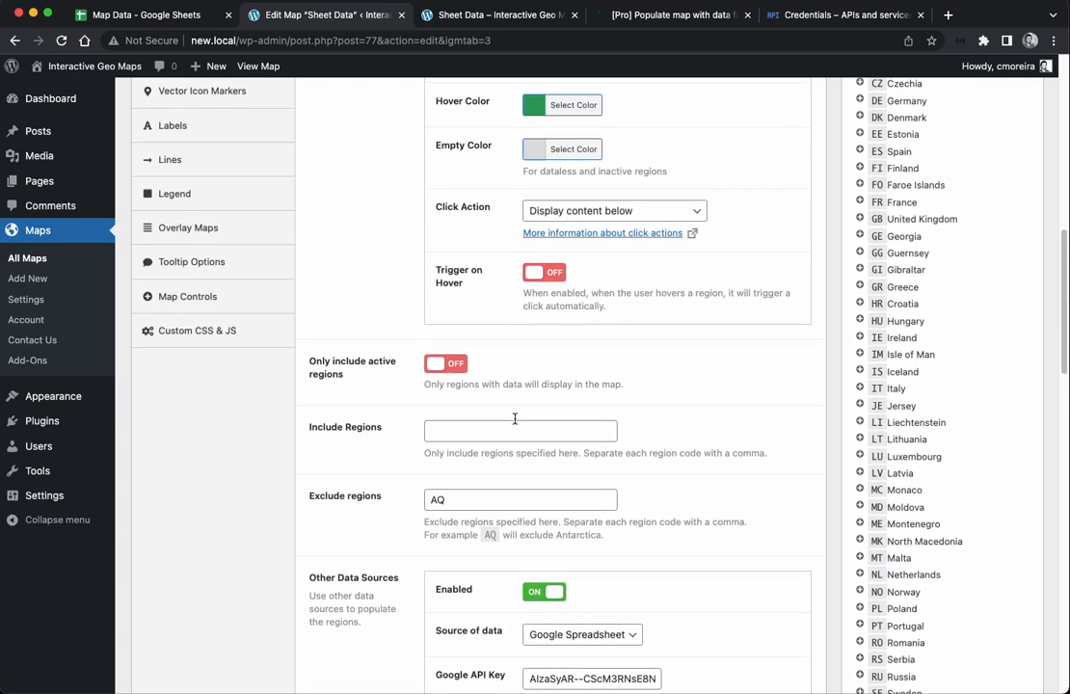
left_click(613, 214)
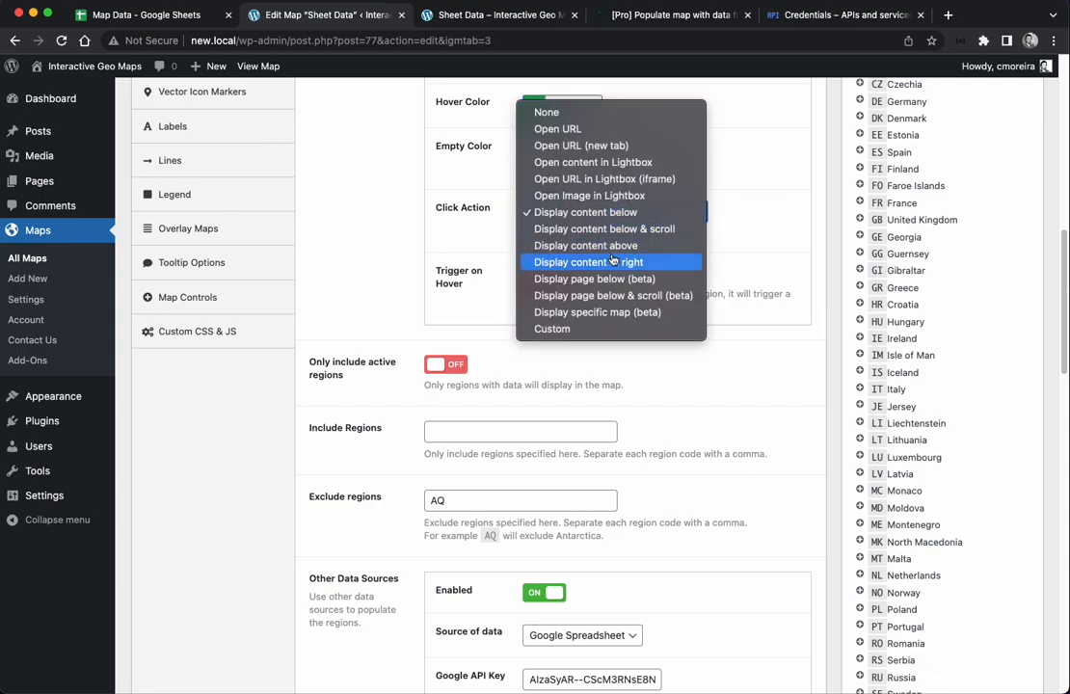
left_click(580, 162)
scroll(802, 313, "up", 5)
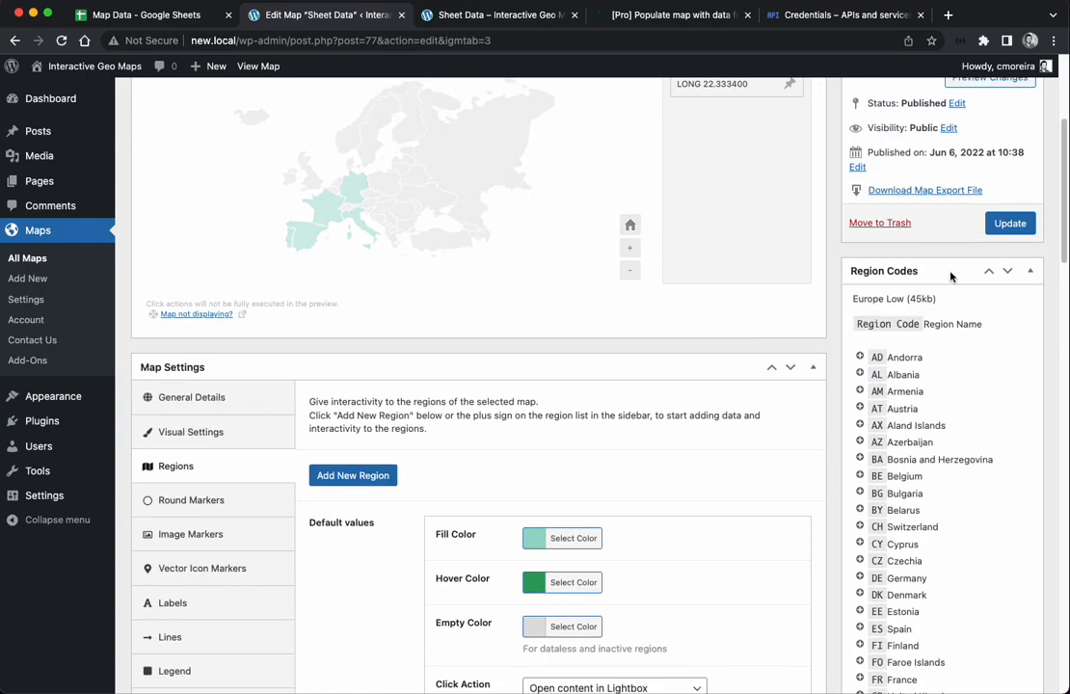
left_click(1002, 223)
Reload the published map page, open France's content in the lightbox and close it.
left_click(478, 16)
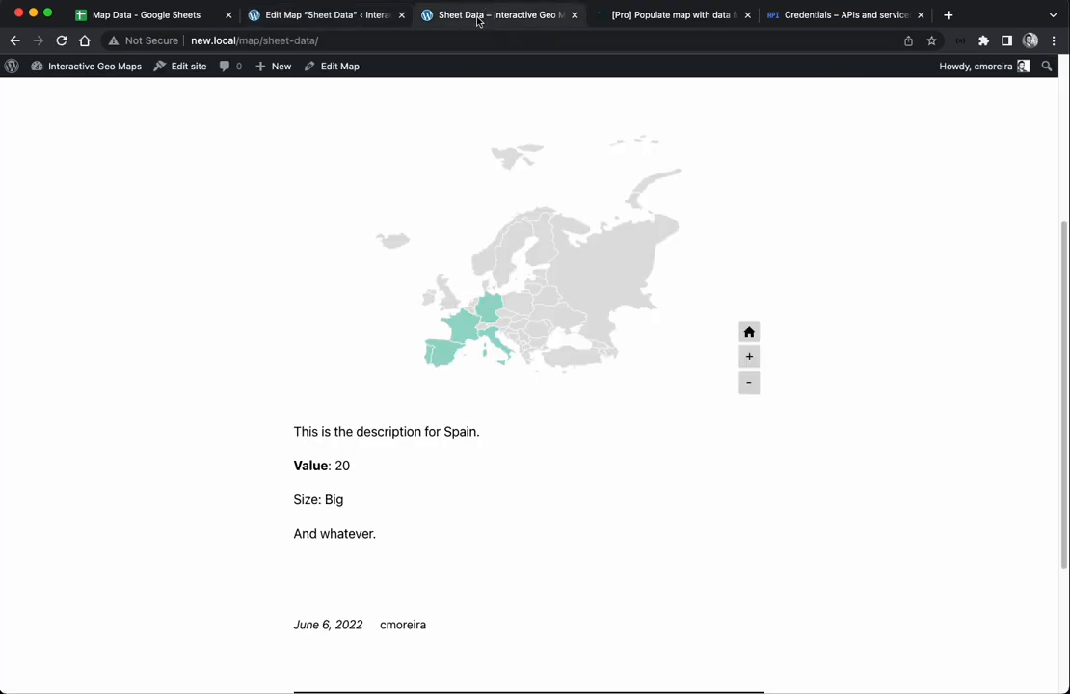
left_click(61, 41)
left_click(460, 330)
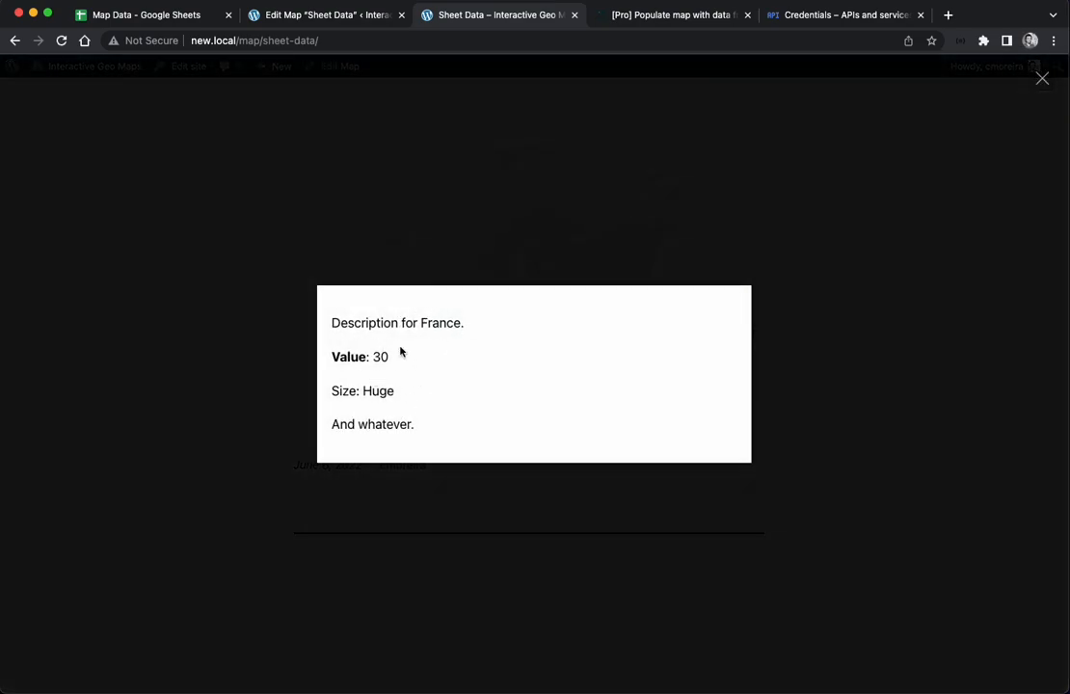
left_click(1042, 78)
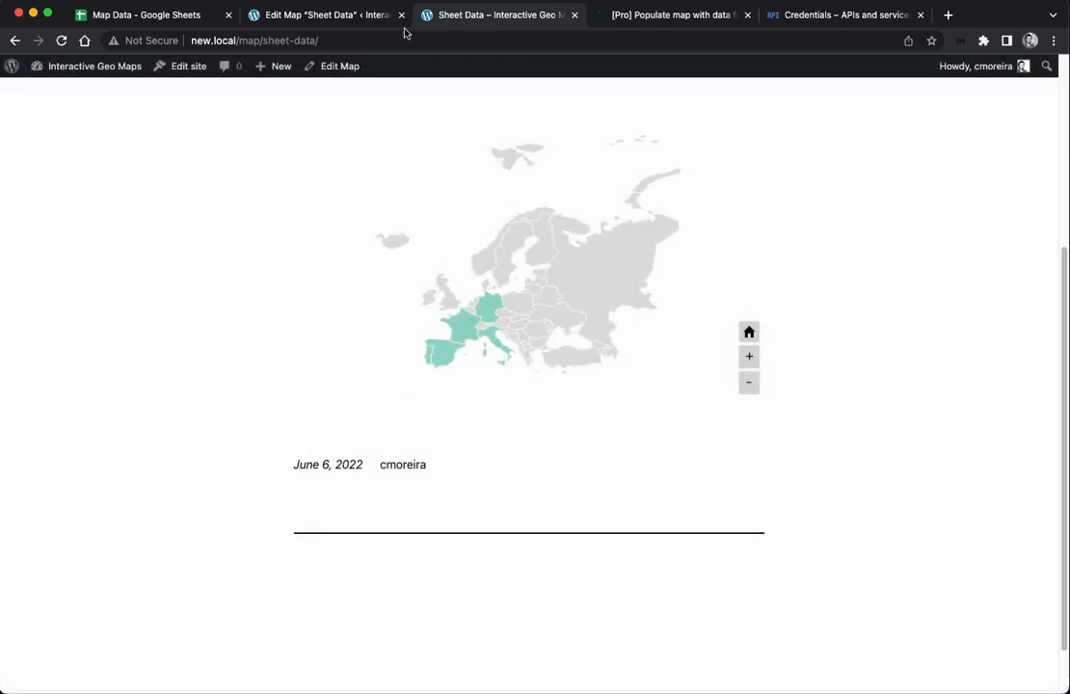
Review the Markers sheet of the Map Data spreadsheet in Google Sheets.
left_click(375, 21)
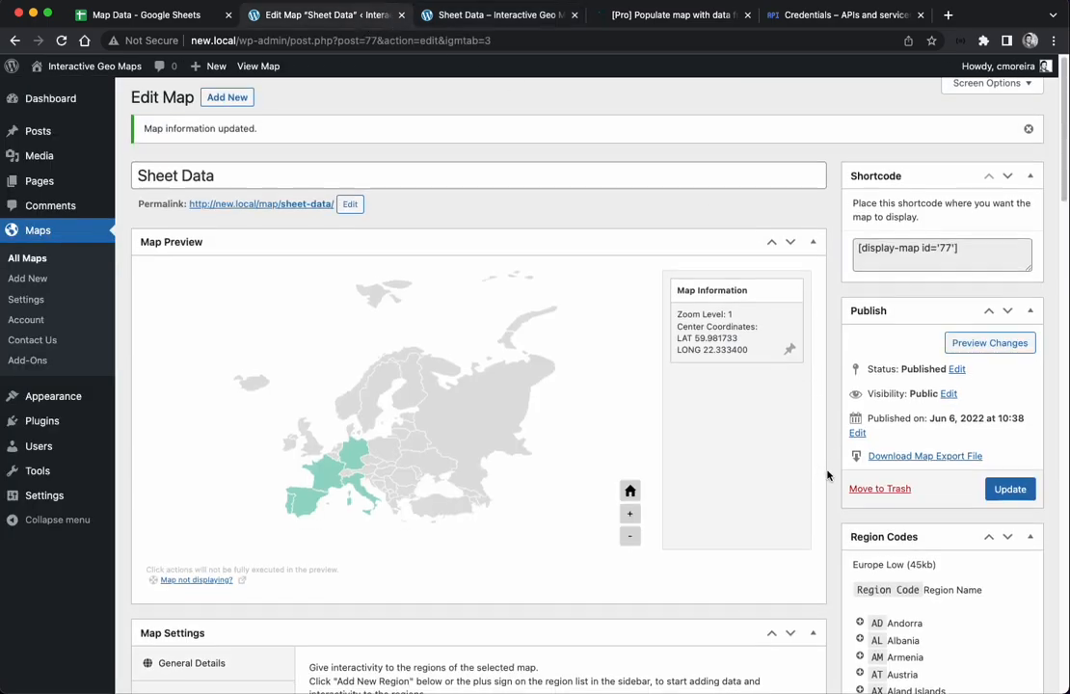
scroll(838, 476, "down", 3)
scroll(837, 476, "down", 4)
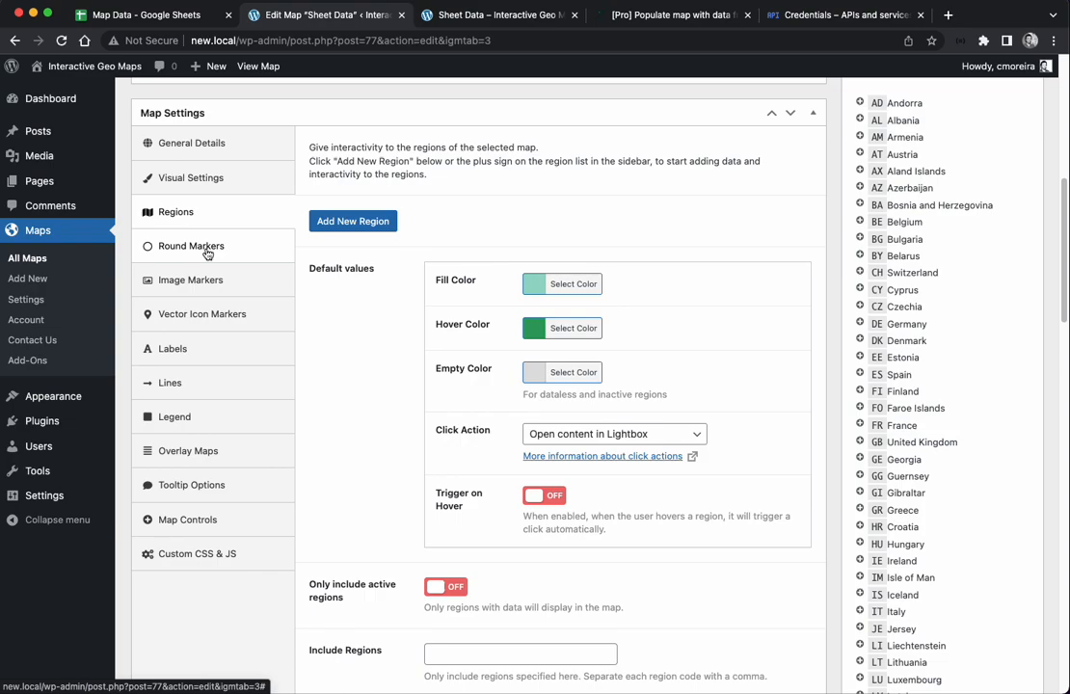
left_click(166, 17)
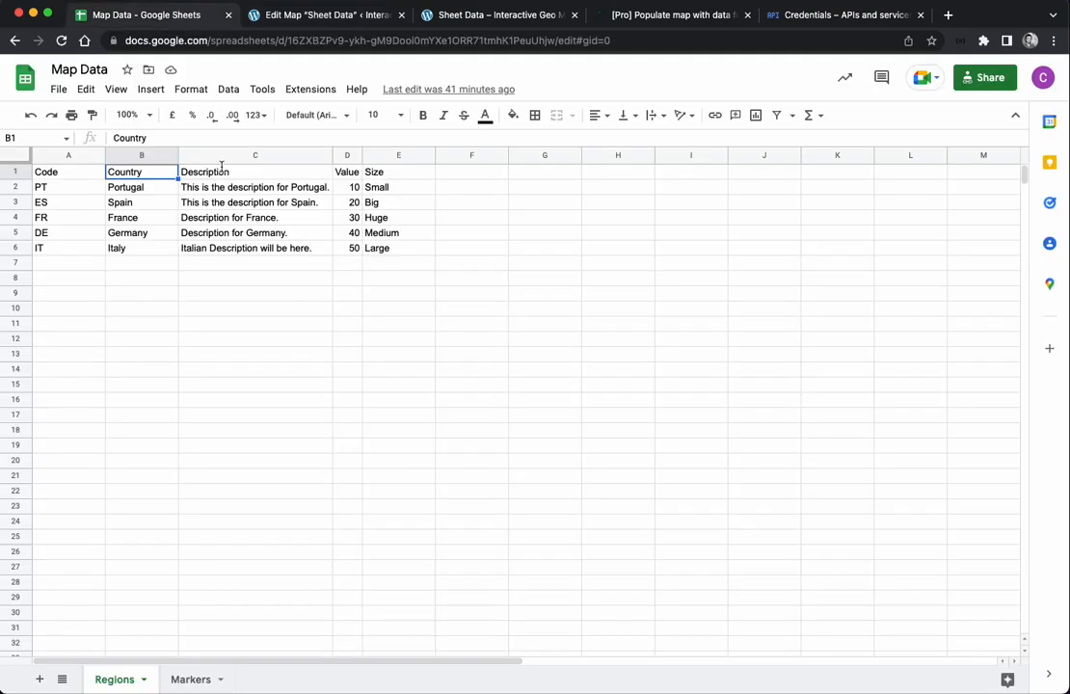
left_click(193, 681)
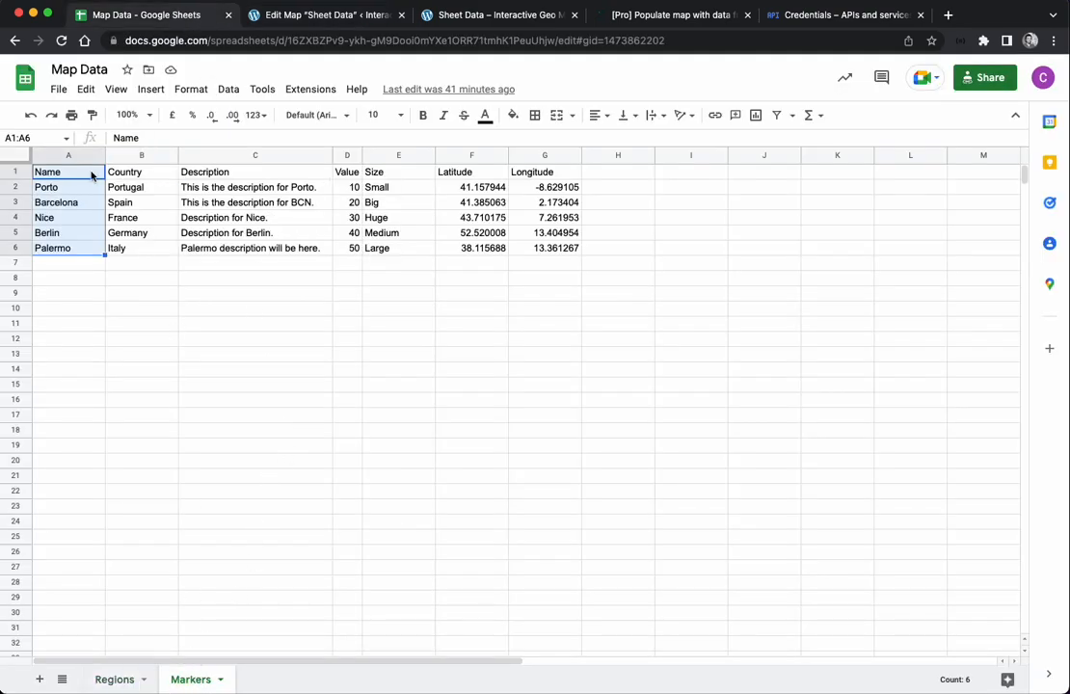
In the map's Round Markers settings, enable Other Data Sources with Google Spreadsheet as the source of data.
left_click(280, 15)
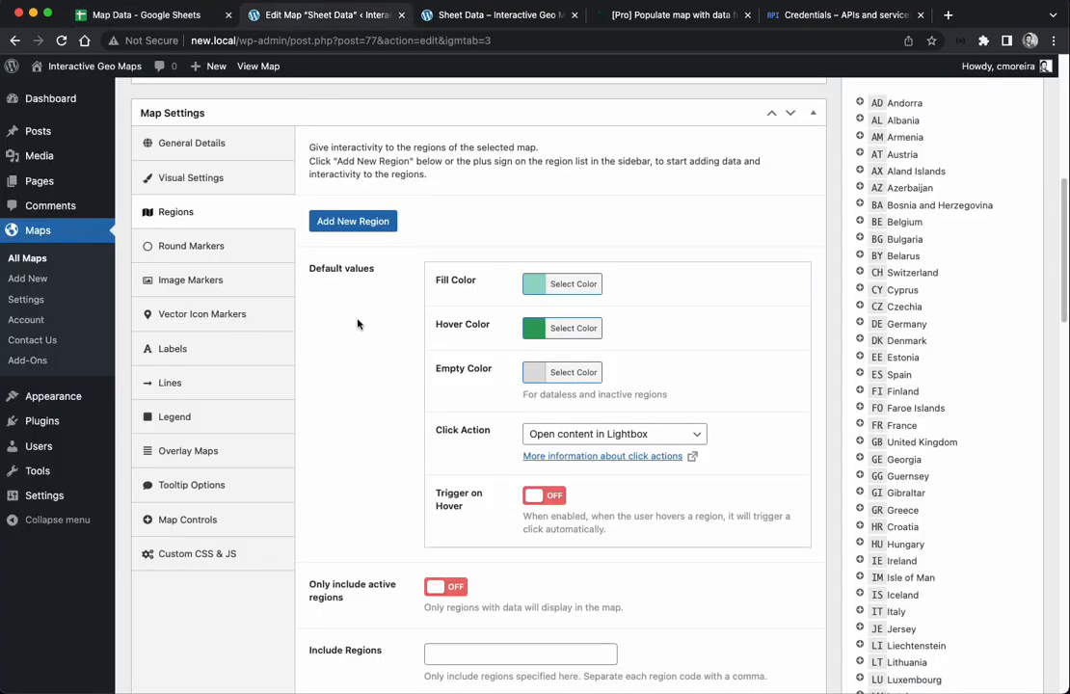
left_click(235, 245)
scroll(381, 378, "down", 5)
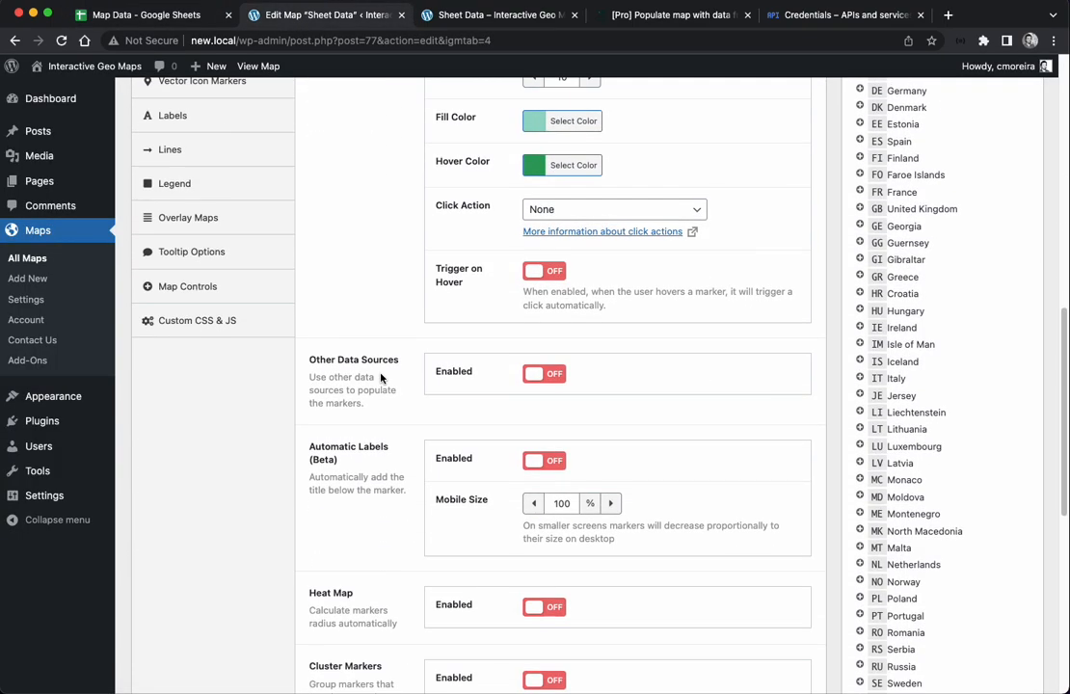
scroll(381, 378, "down", 2)
left_click(536, 278)
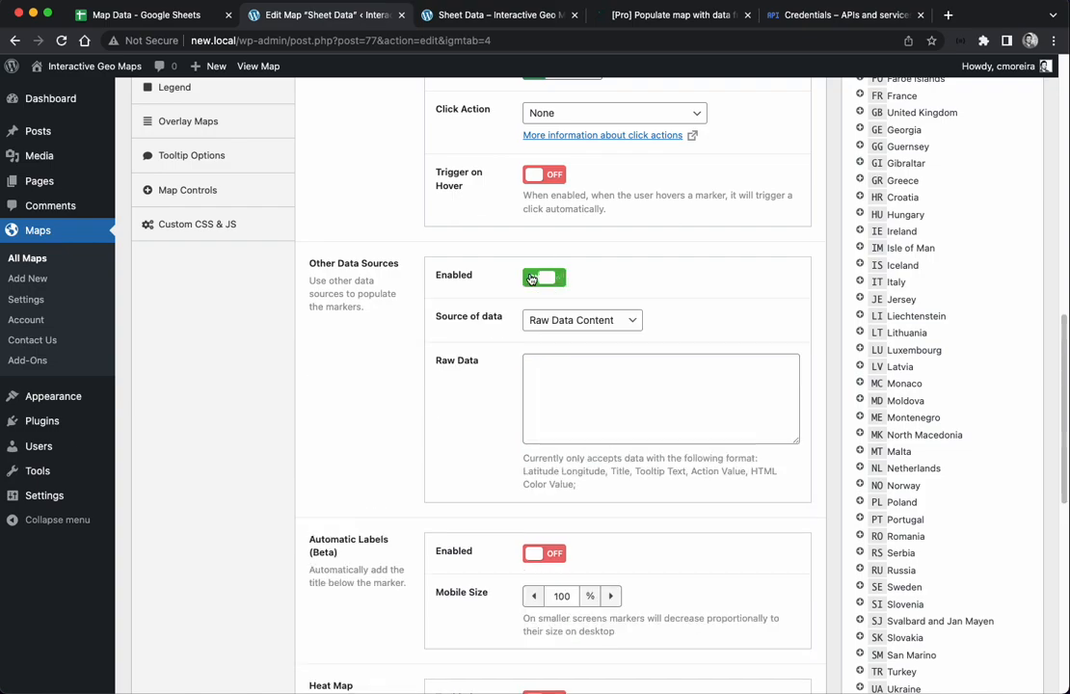
left_click(567, 319)
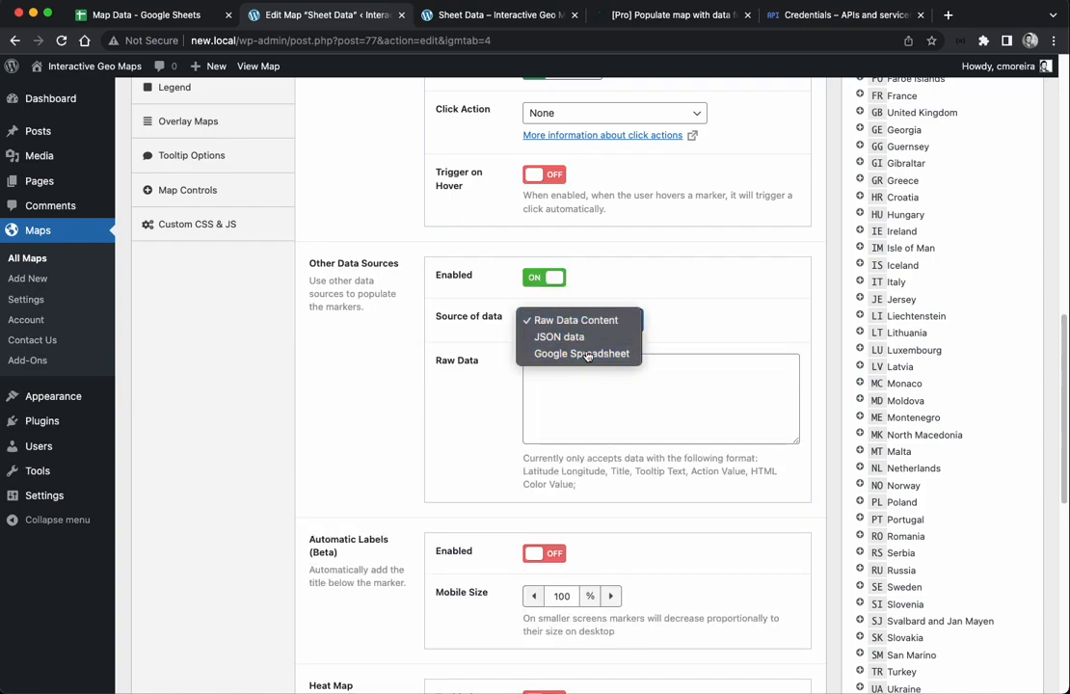
left_click(582, 353)
Copy the API key from the Google Cloud credentials page and paste it into the round markers' Google API Key field.
left_click(564, 365)
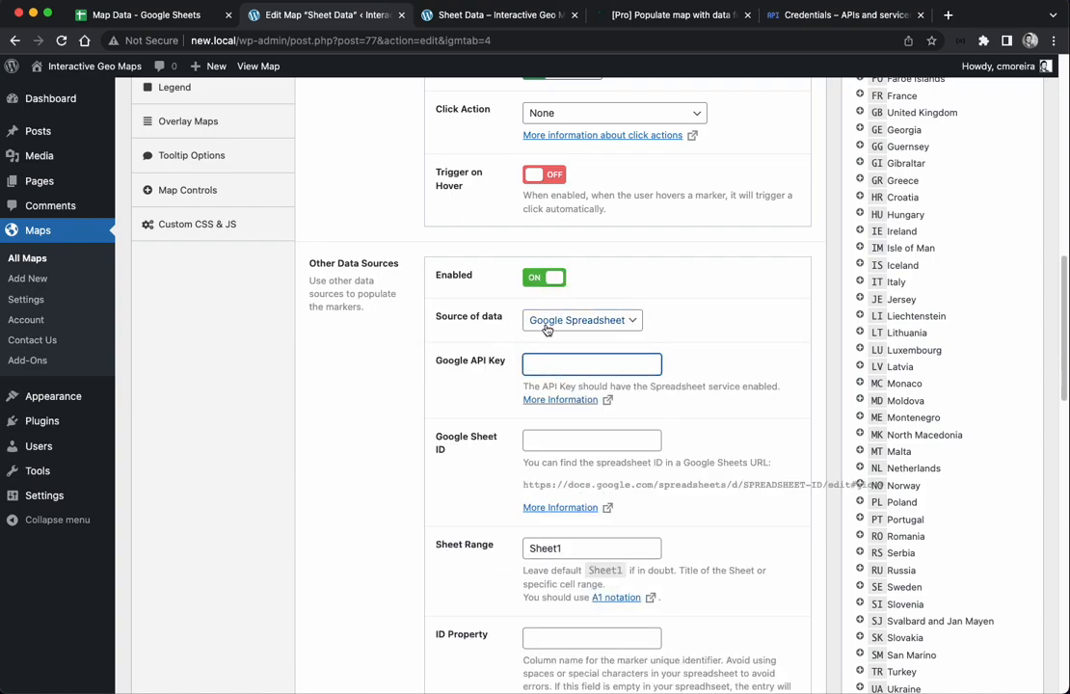
scroll(497, 304, "up", 1)
scroll(497, 304, "up", 2)
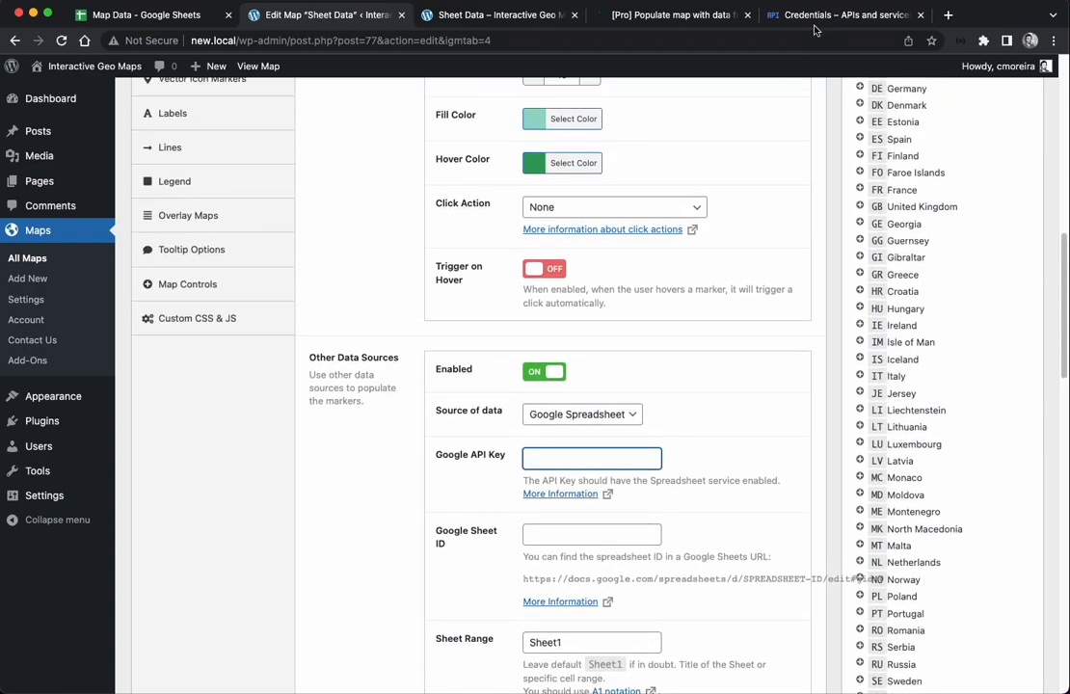
left_click(808, 14)
left_click(974, 324)
left_click(705, 360)
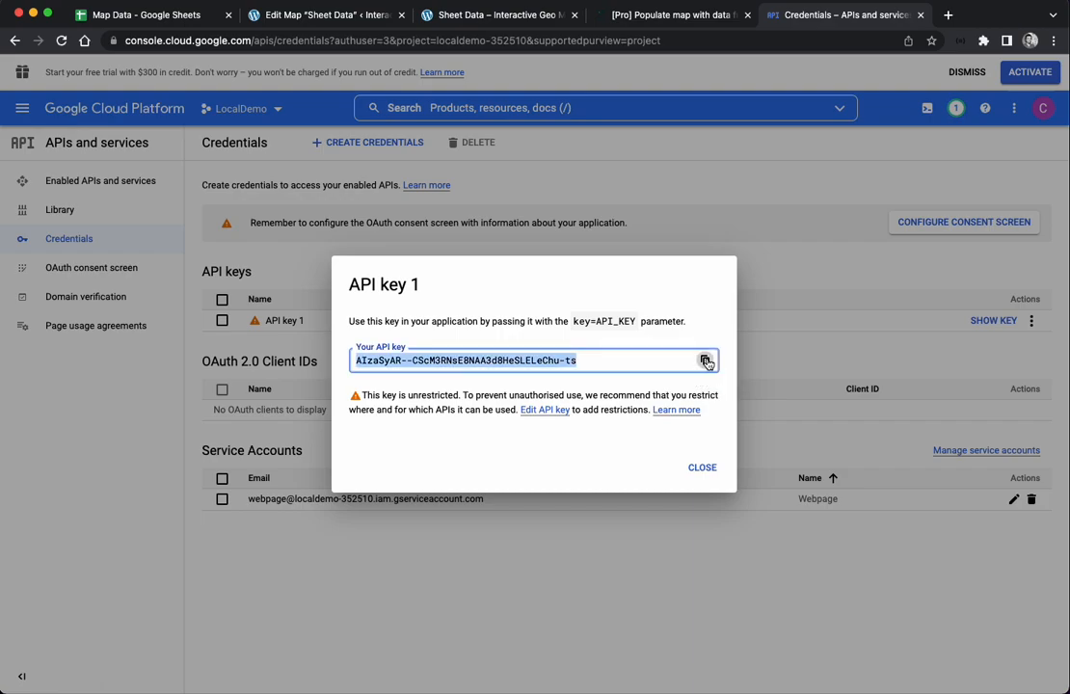
left_click(674, 15)
left_click(499, 14)
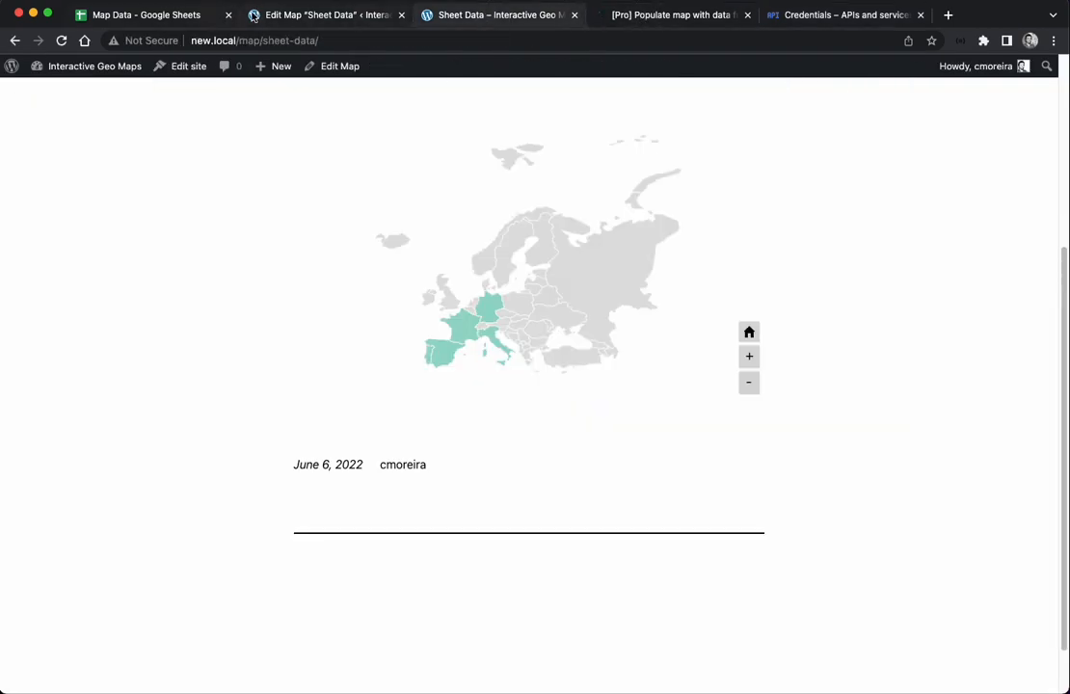
left_click(356, 16)
key("super+v")
Set the round markers' Sheet Range to Markers.
left_click(605, 535)
type("M")
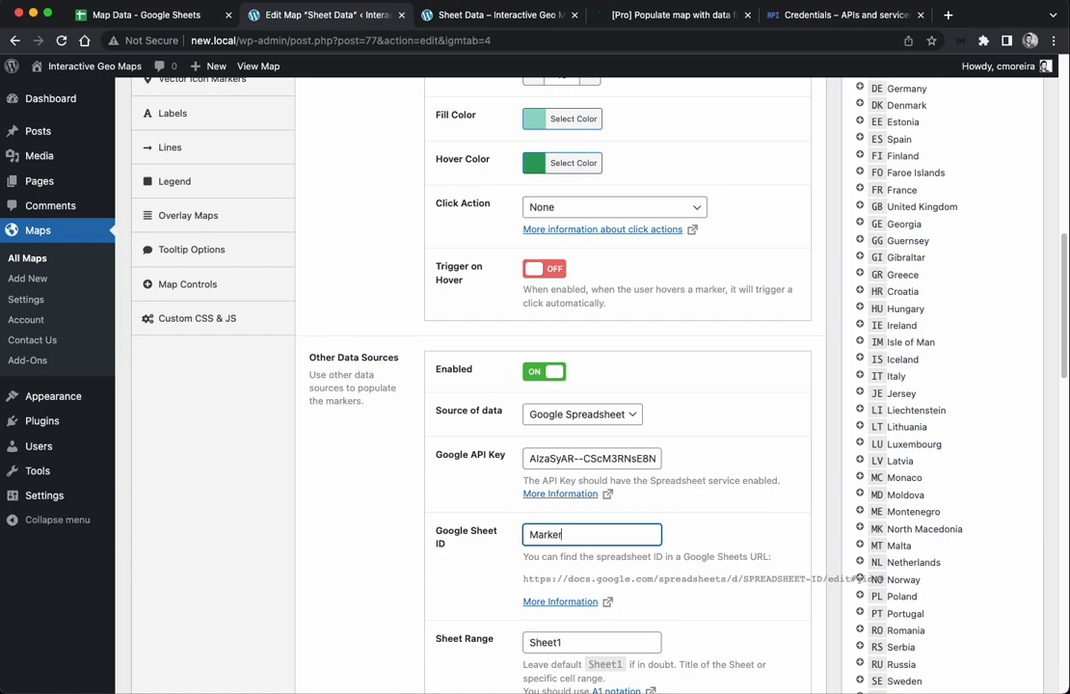
scroll(571, 568, "down", 2)
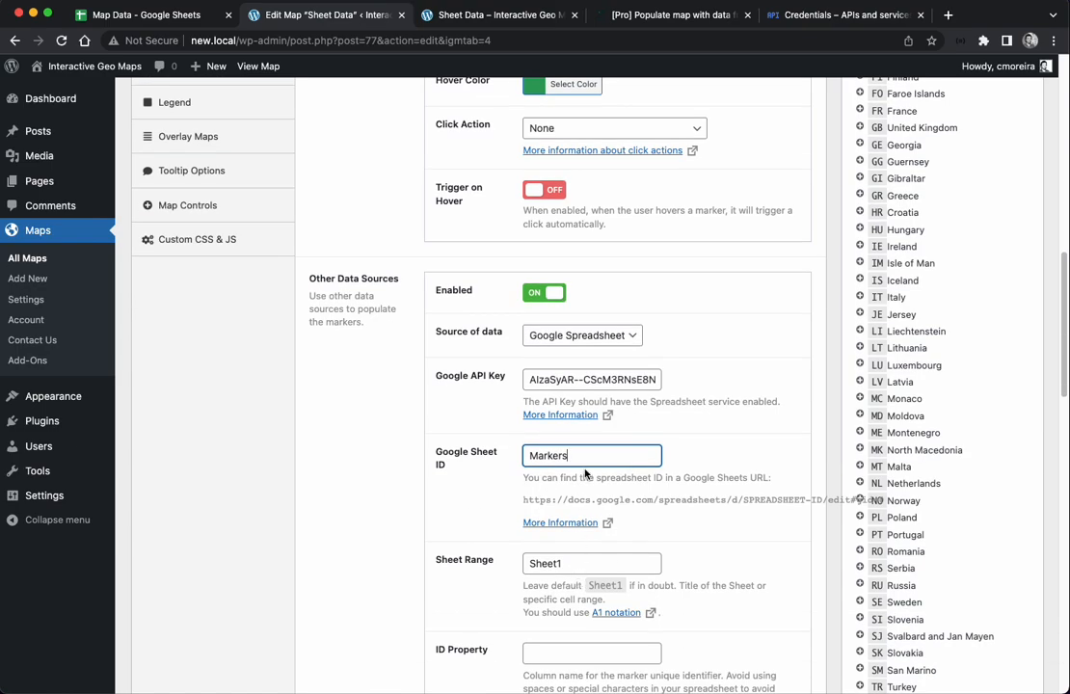
left_click_drag(574, 456, 502, 449)
key("super+x")
double_click(556, 563)
key("super+v")
Copy the spreadsheet ID from the Map Data sheet's URL into the round markers' Google Sheet ID field.
left_click(552, 454)
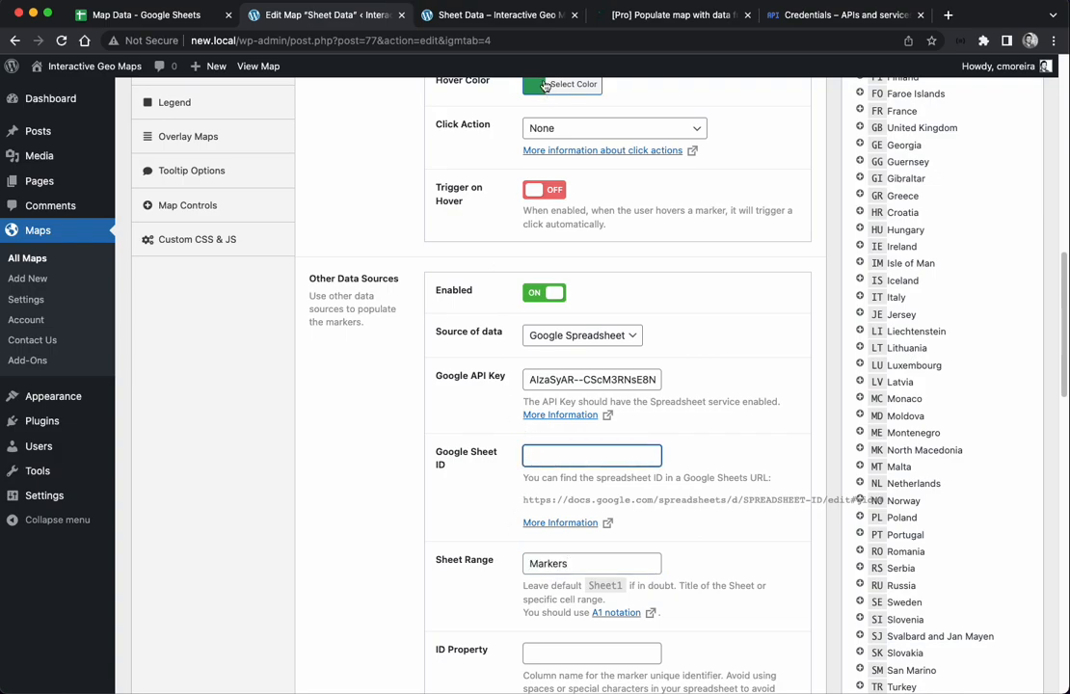
left_click(154, 14)
left_click_drag(289, 41, 589, 41)
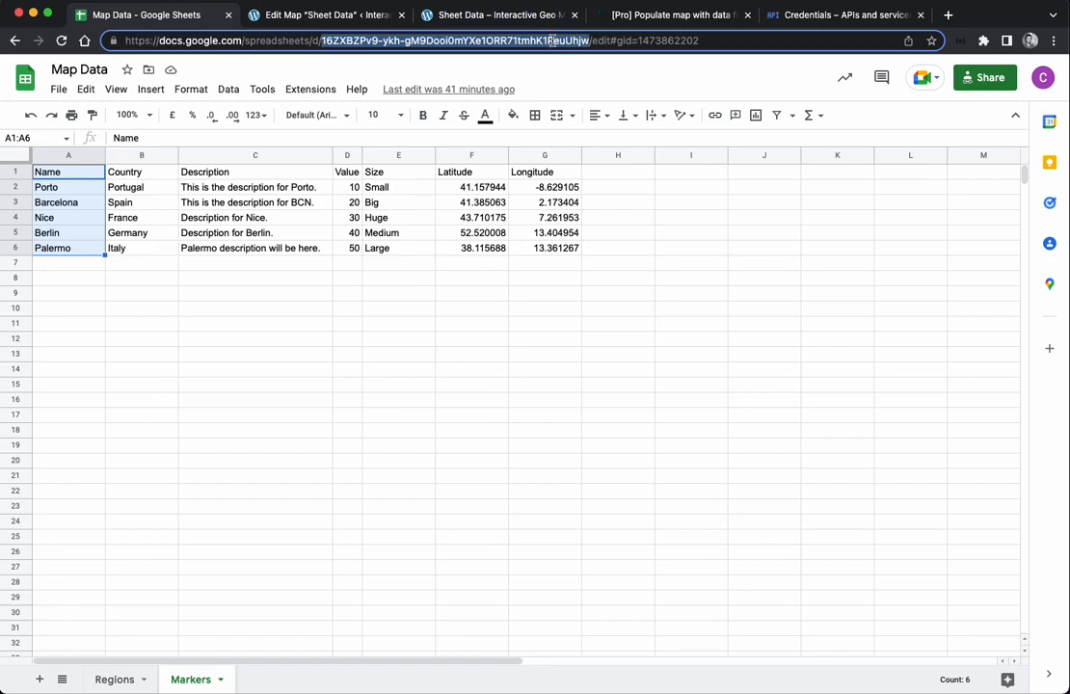
left_click(725, 16)
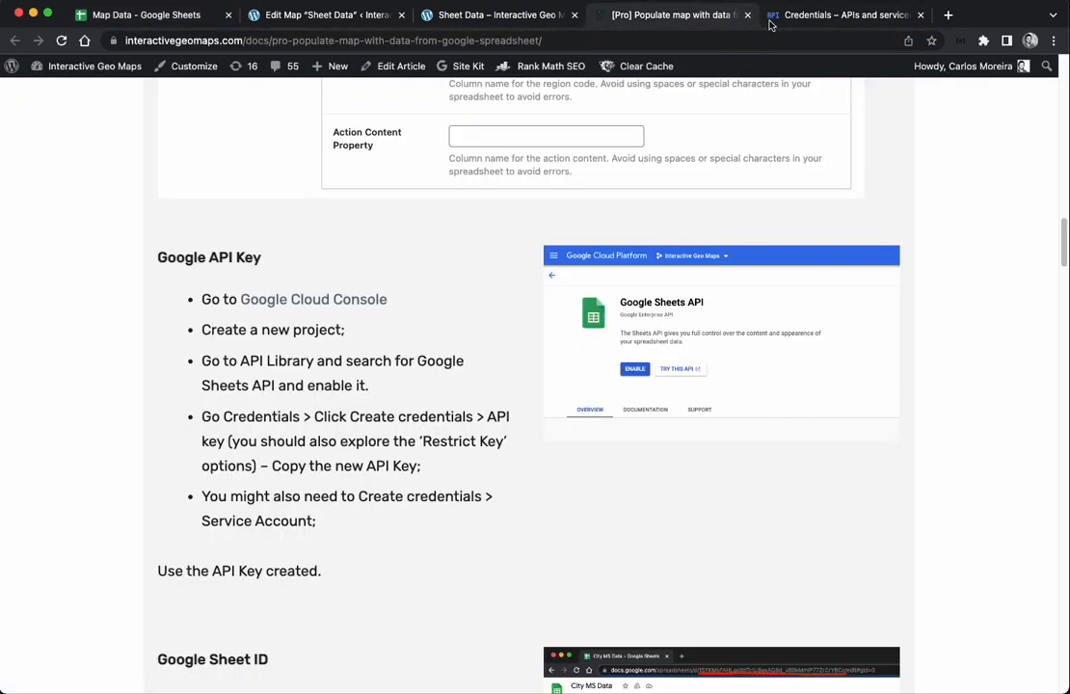
left_click(829, 16)
left_click(424, 14)
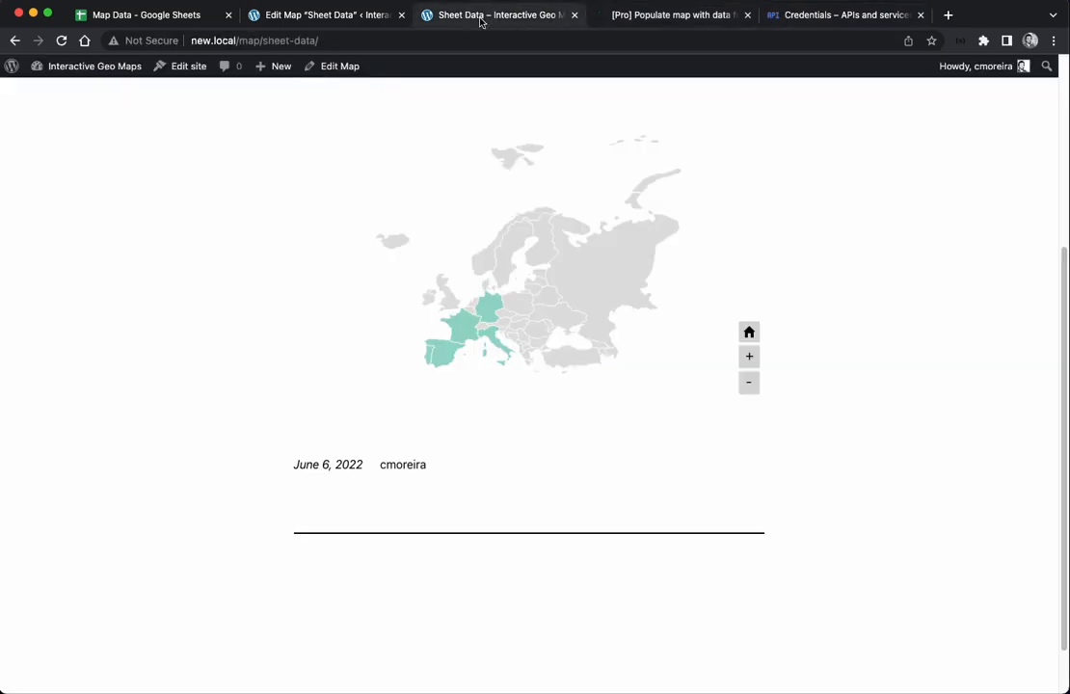
left_click(330, 15)
key("super+v")
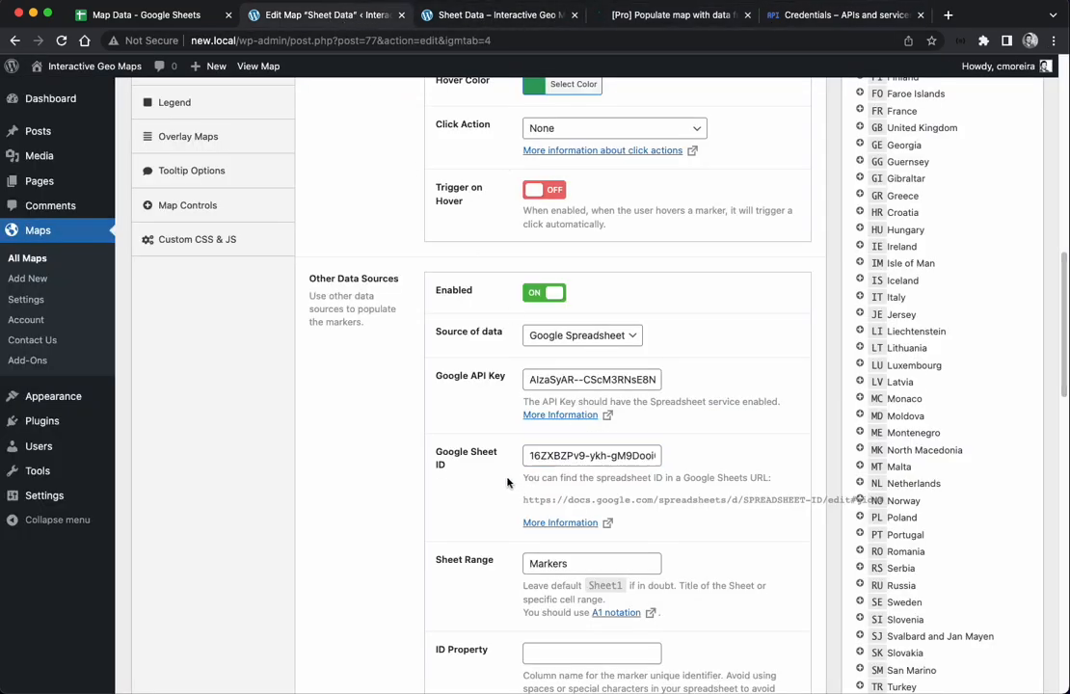
Check the Markers sheet's column headings and set the round markers' ID Property to Name.
scroll(520, 472, "down", 4)
left_click(553, 461)
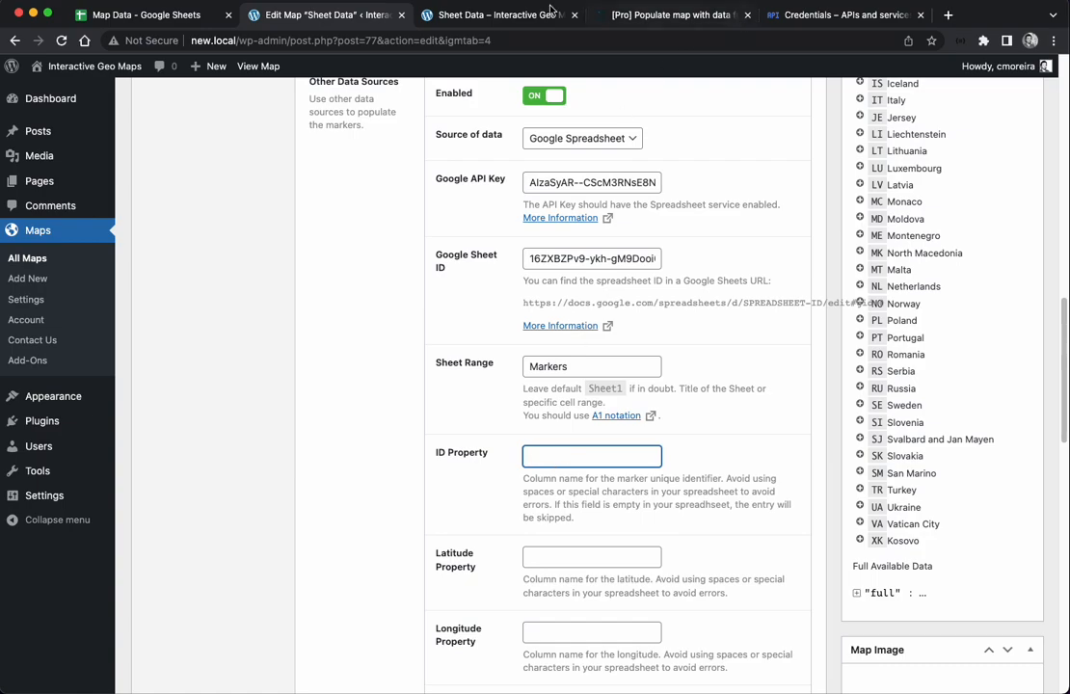
left_click(188, 17)
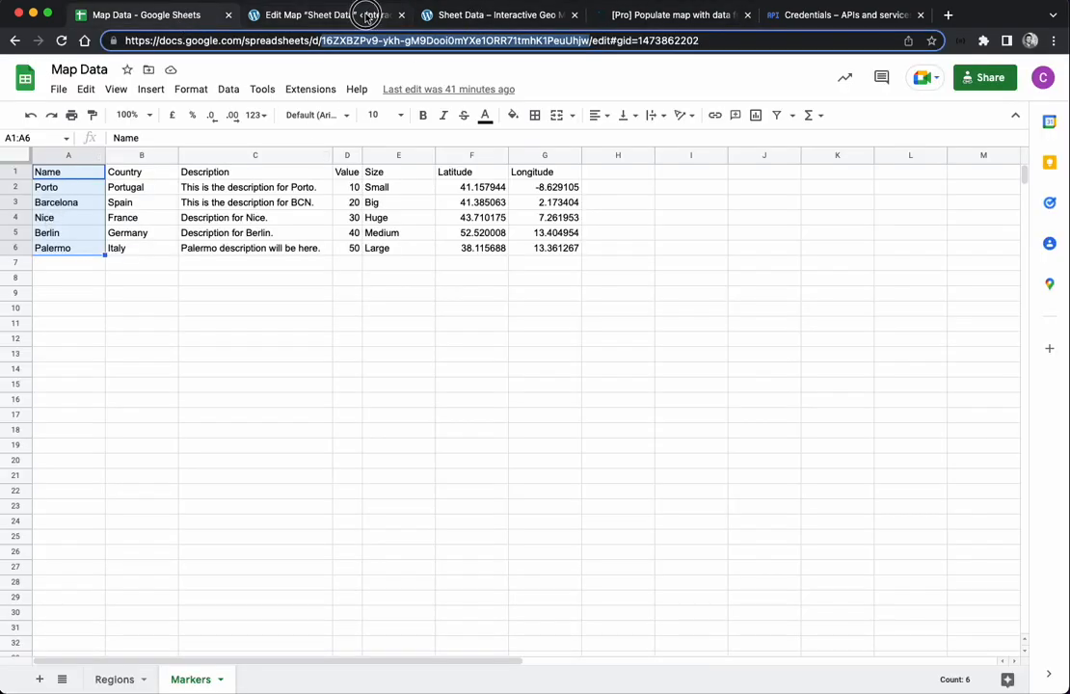
left_click(323, 14)
type("Name")
Set the Latitude Property to Latitude and the Longitude Property to Longitude, and update the map.
left_click(571, 559)
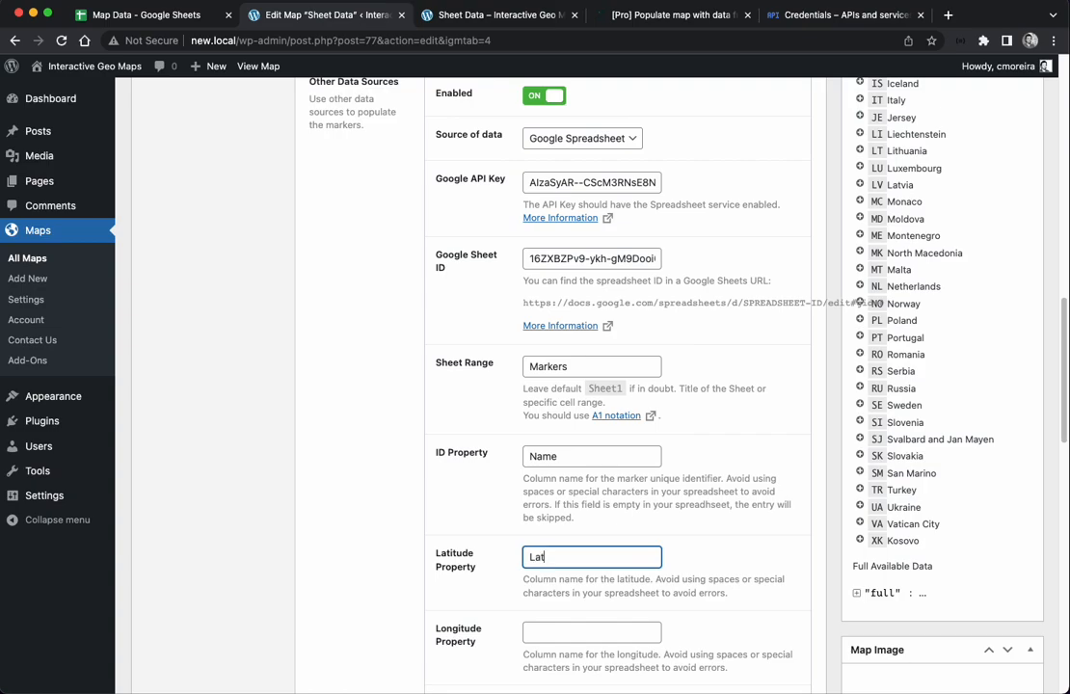
type("Latitude")
key("Tab")
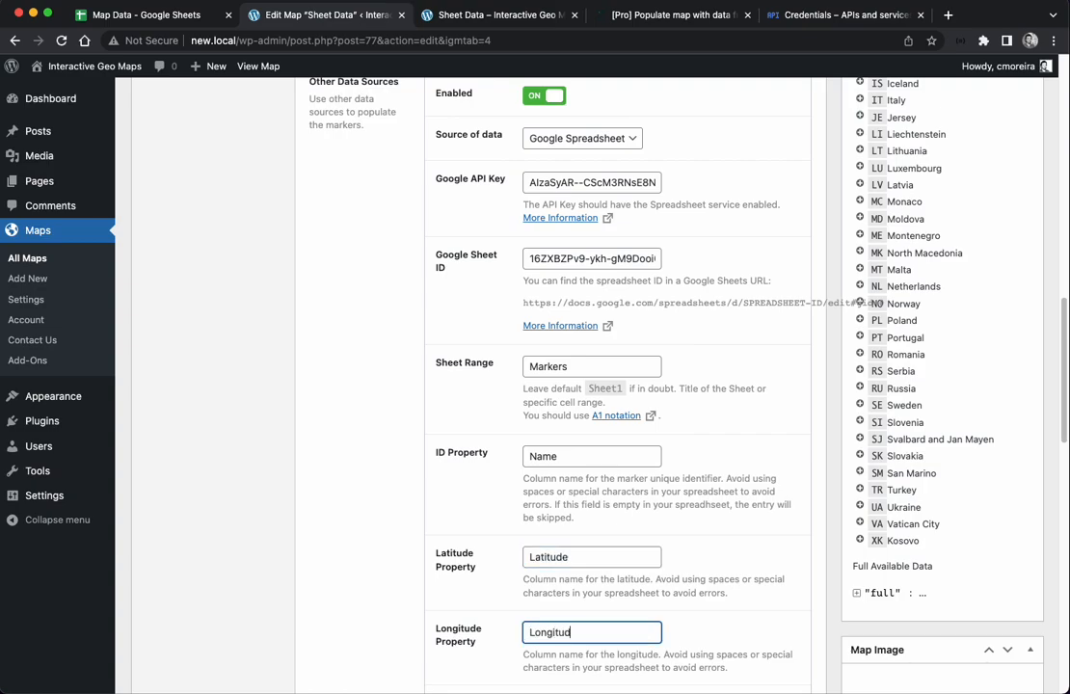
type("Longitude")
scroll(522, 546, "down", 5)
left_click(496, 496)
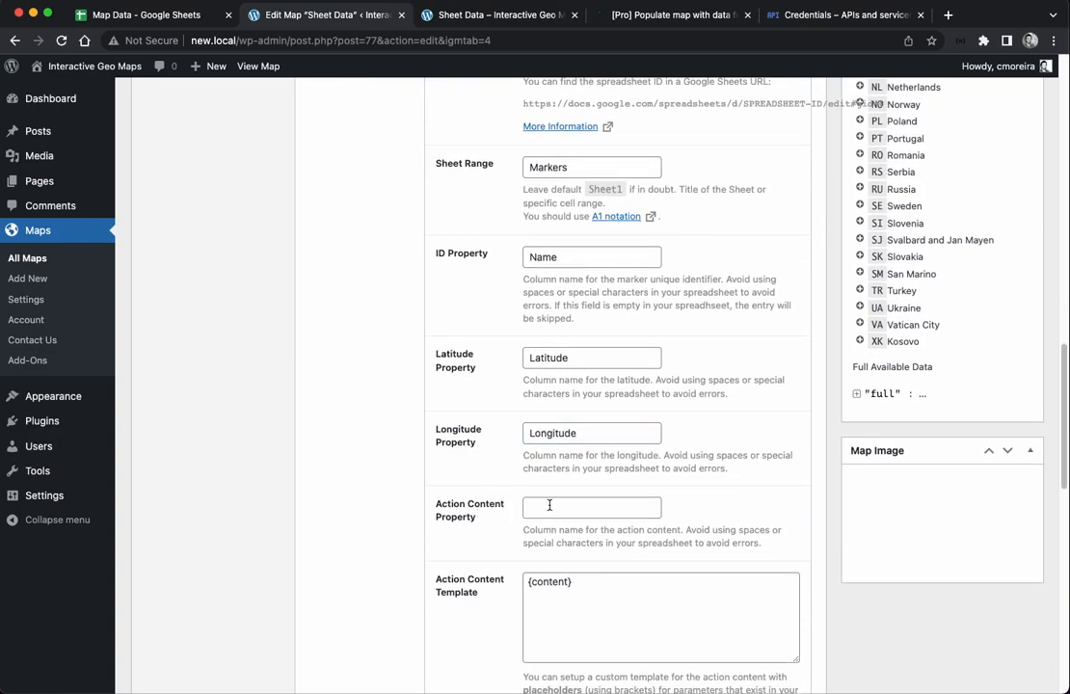
scroll(803, 515, "up", 15)
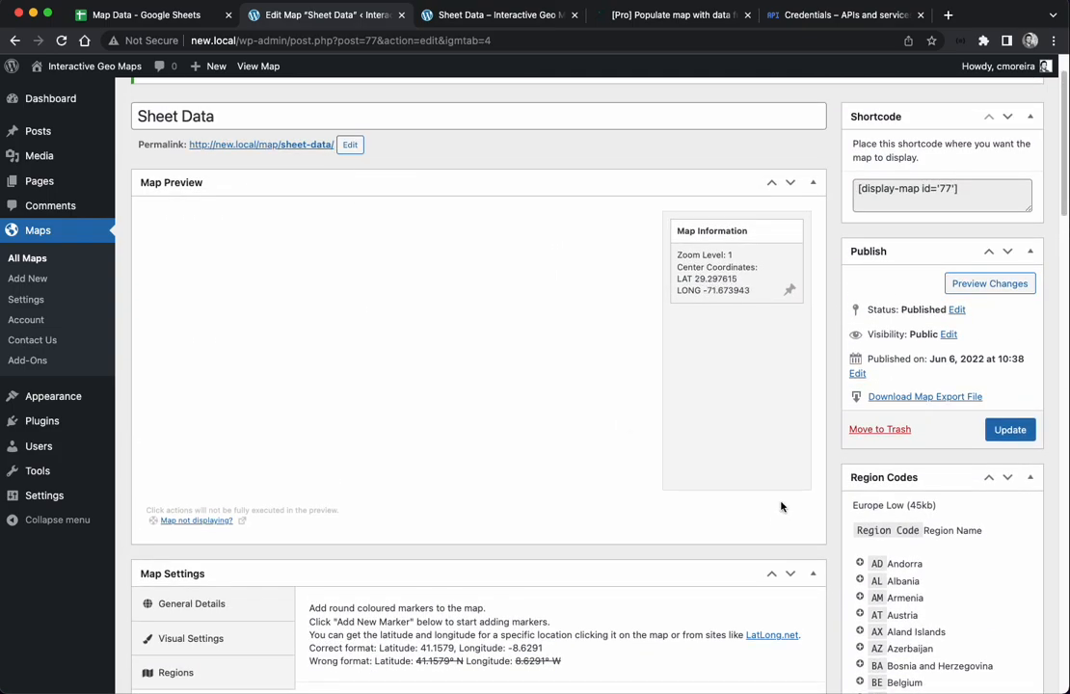
scroll(781, 510, "up", 1)
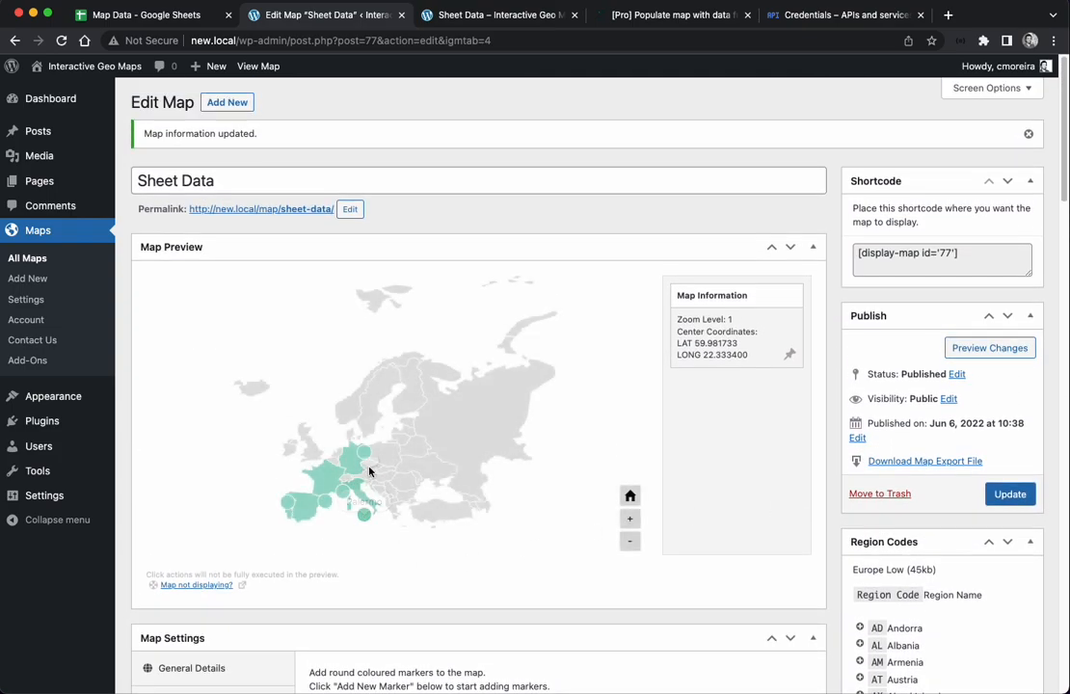
Set the round markers' default Fill Color and Hover Color to red and update the map.
scroll(831, 458, "down", 3)
scroll(514, 434, "down", 4)
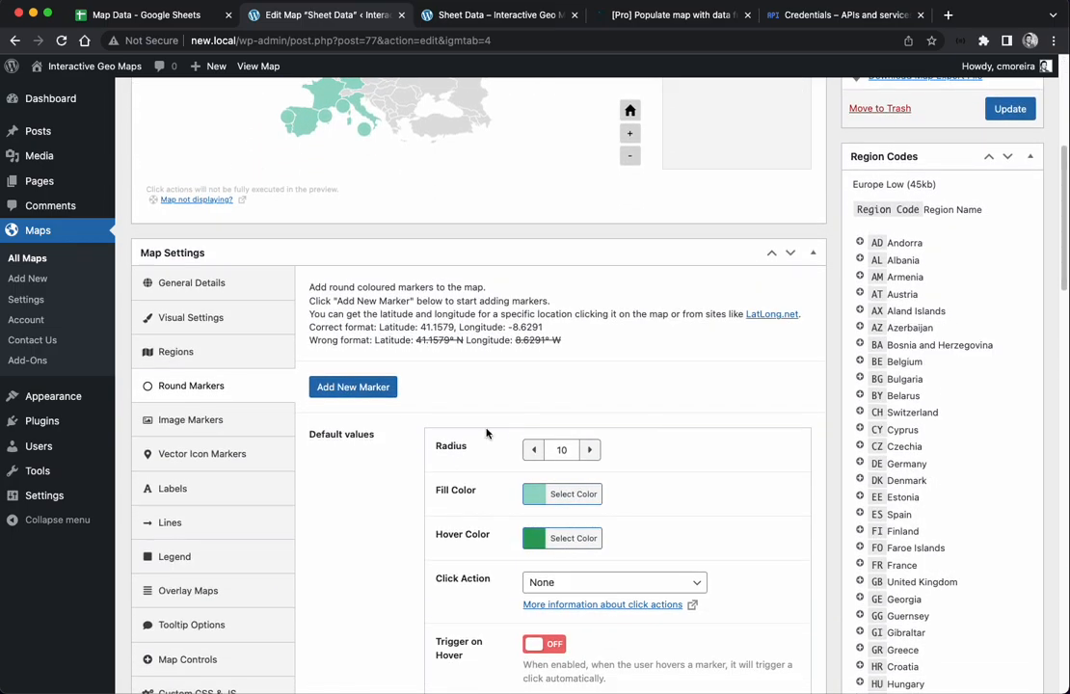
left_click(578, 363)
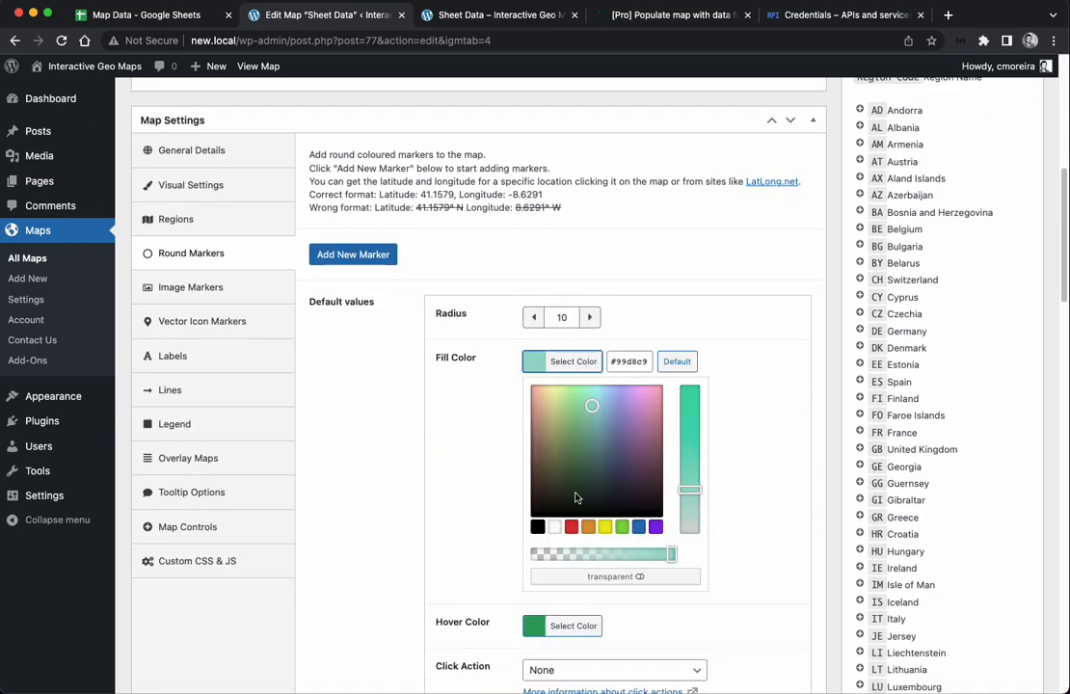
left_click(571, 527)
left_click(410, 374)
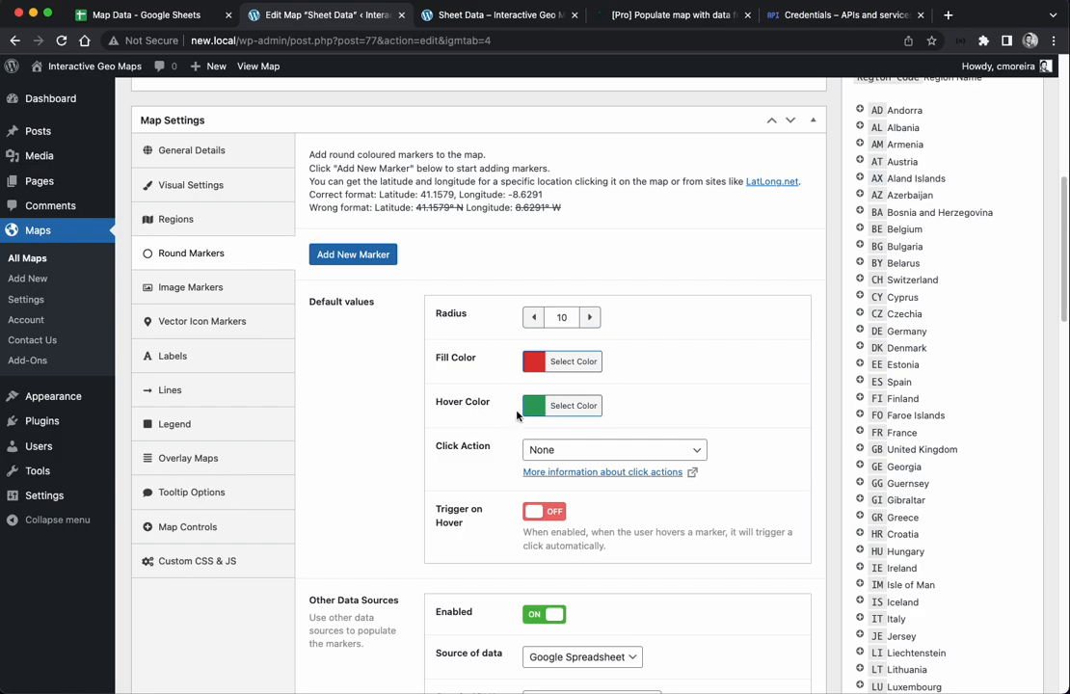
left_click(565, 402)
left_click(812, 425)
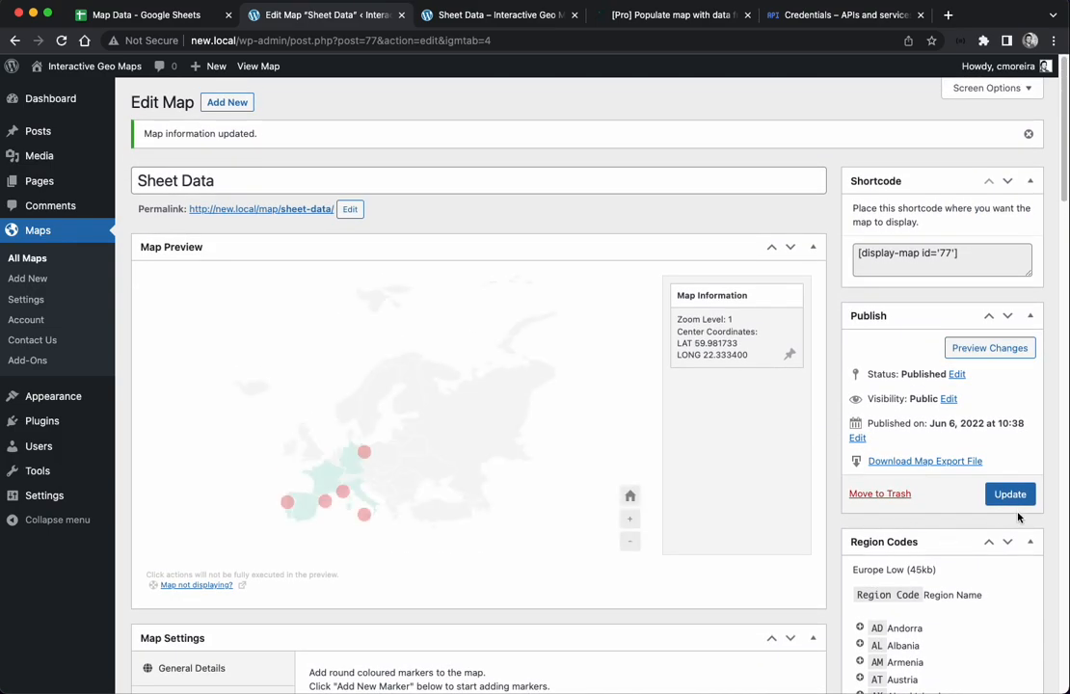
left_click(1010, 494)
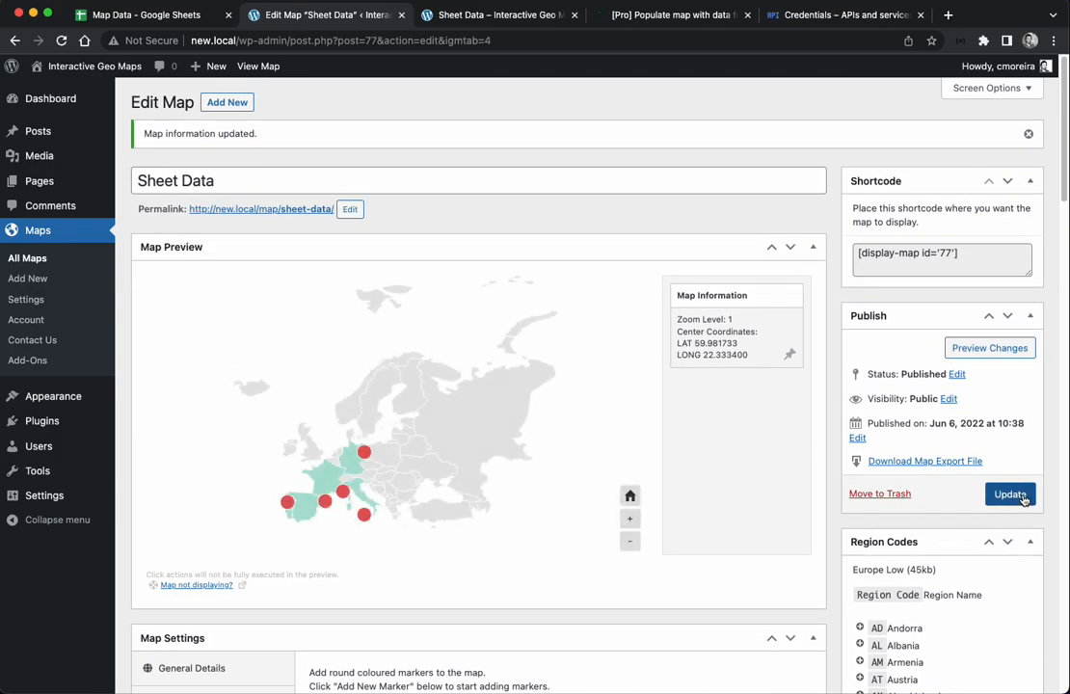
Reload the published map page and inspect the round markers and the regions' tooltips.
left_click(503, 16)
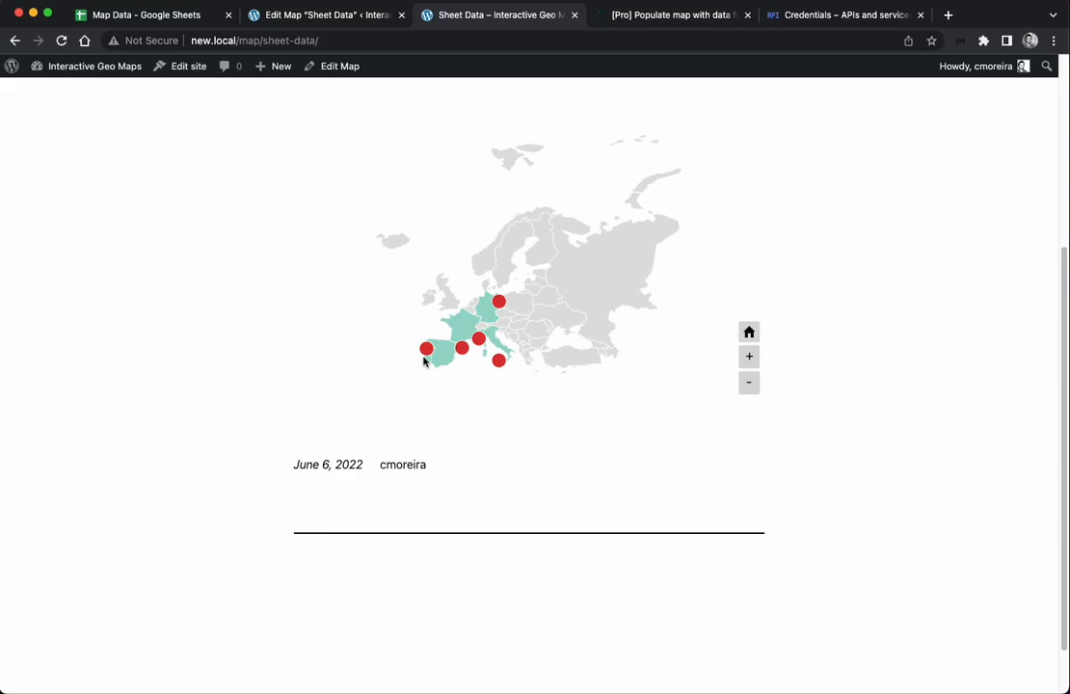
mouse_move(464, 328)
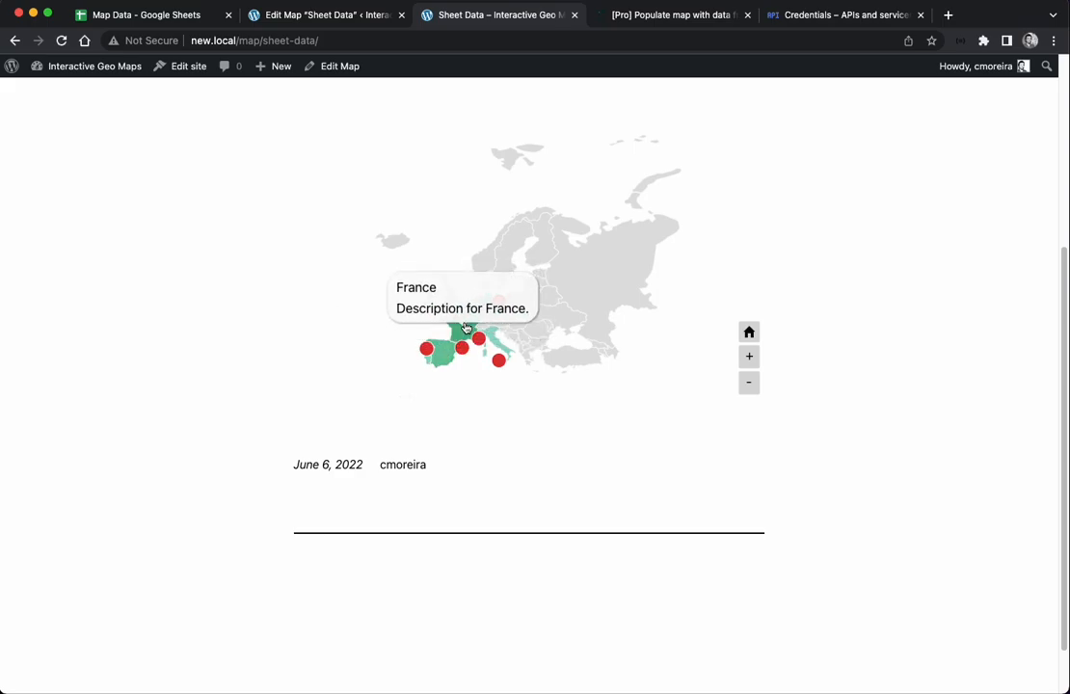
mouse_move(441, 362)
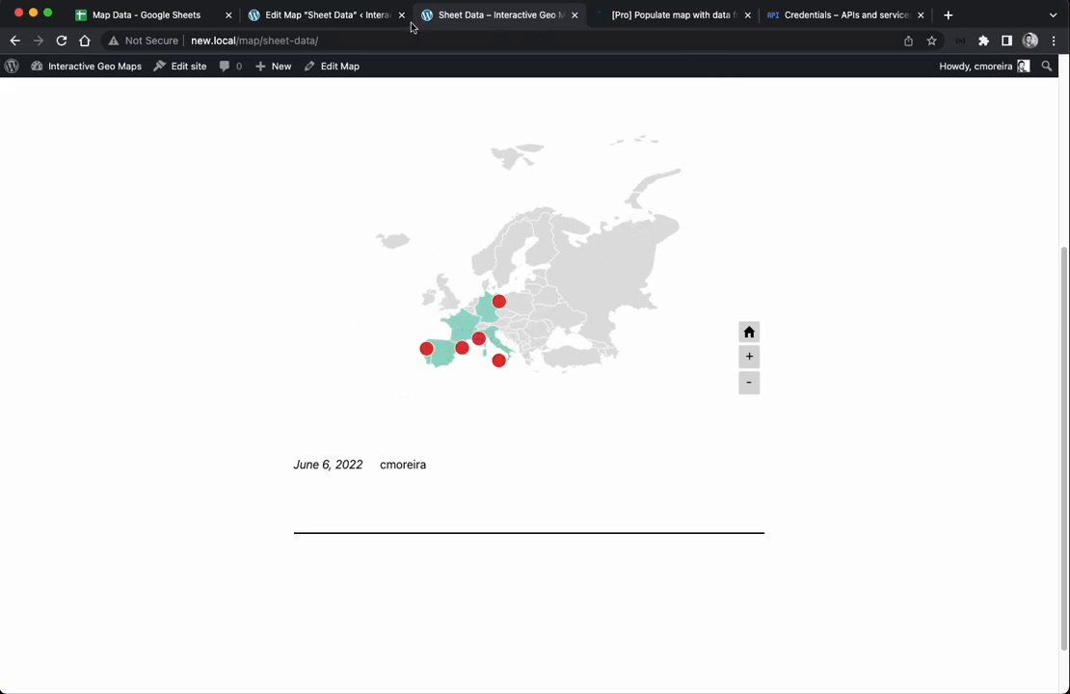
Review the Round Markers default values and Google Spreadsheet source settings in the map editor.
left_click(364, 20)
scroll(800, 420, "down", 5)
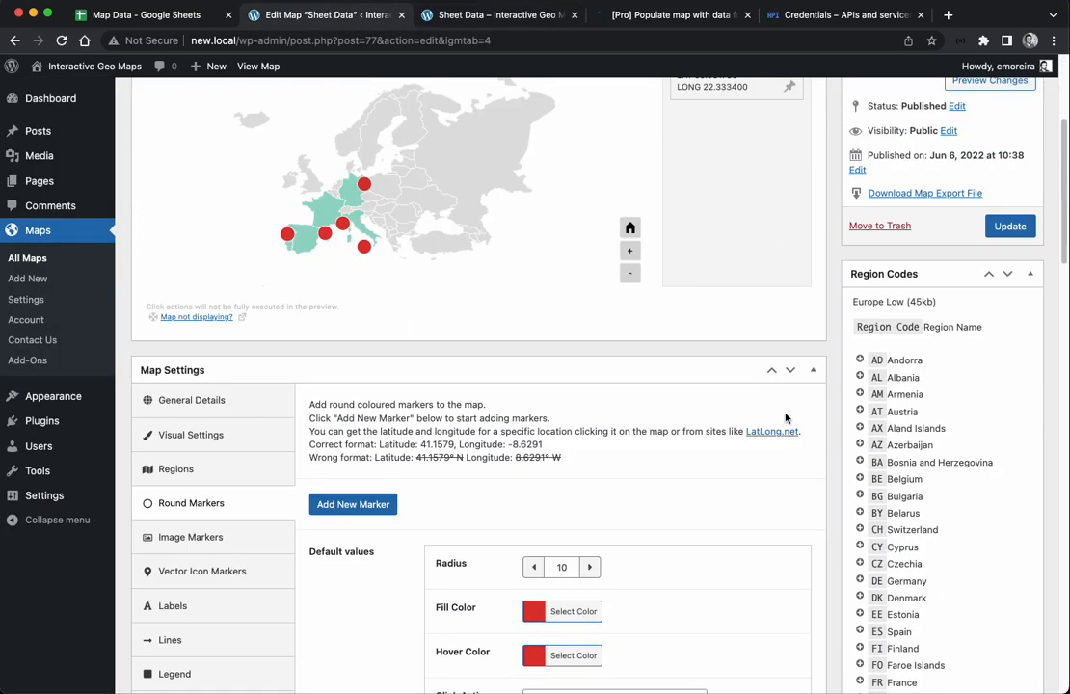
scroll(787, 414, "down", 4)
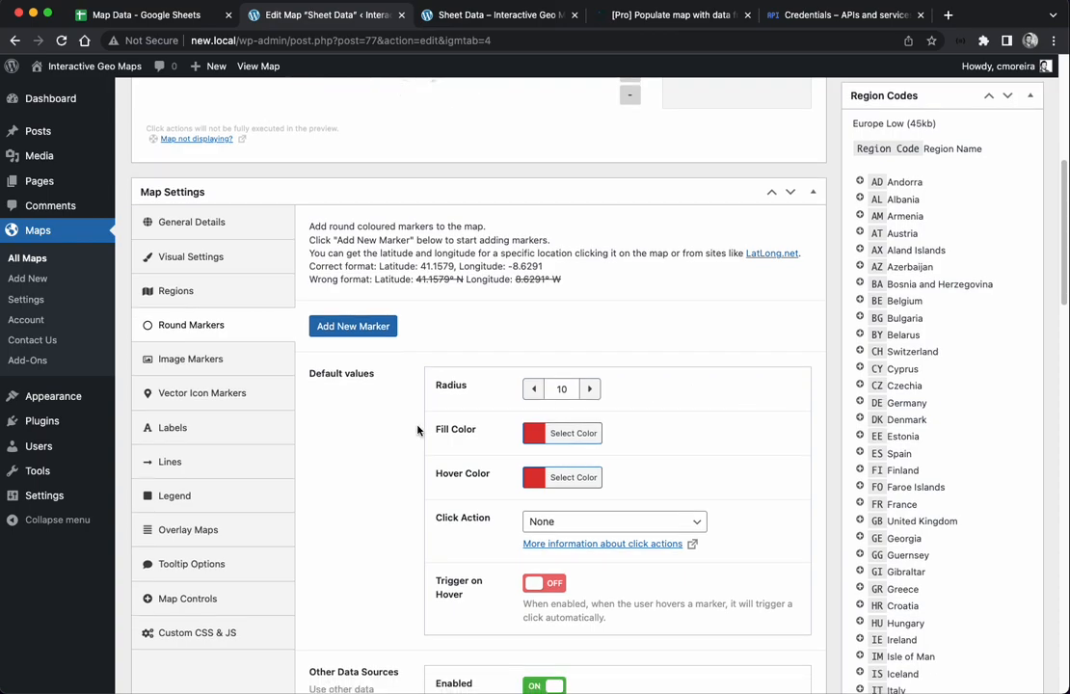
scroll(409, 434, "down", 10)
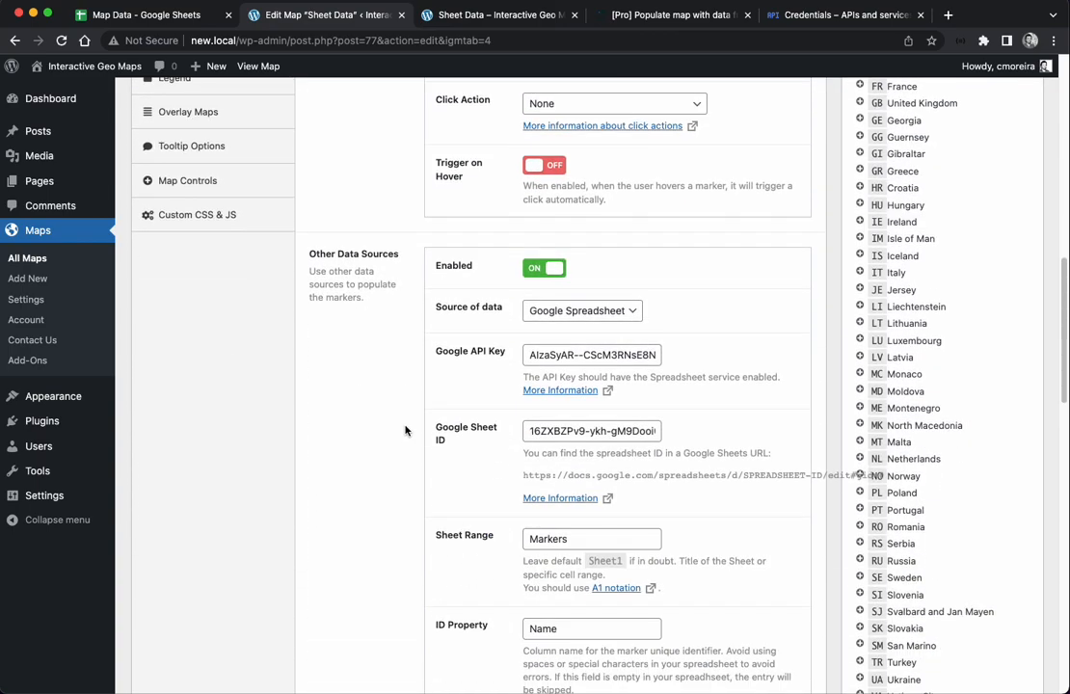
scroll(405, 431, "up", 15)
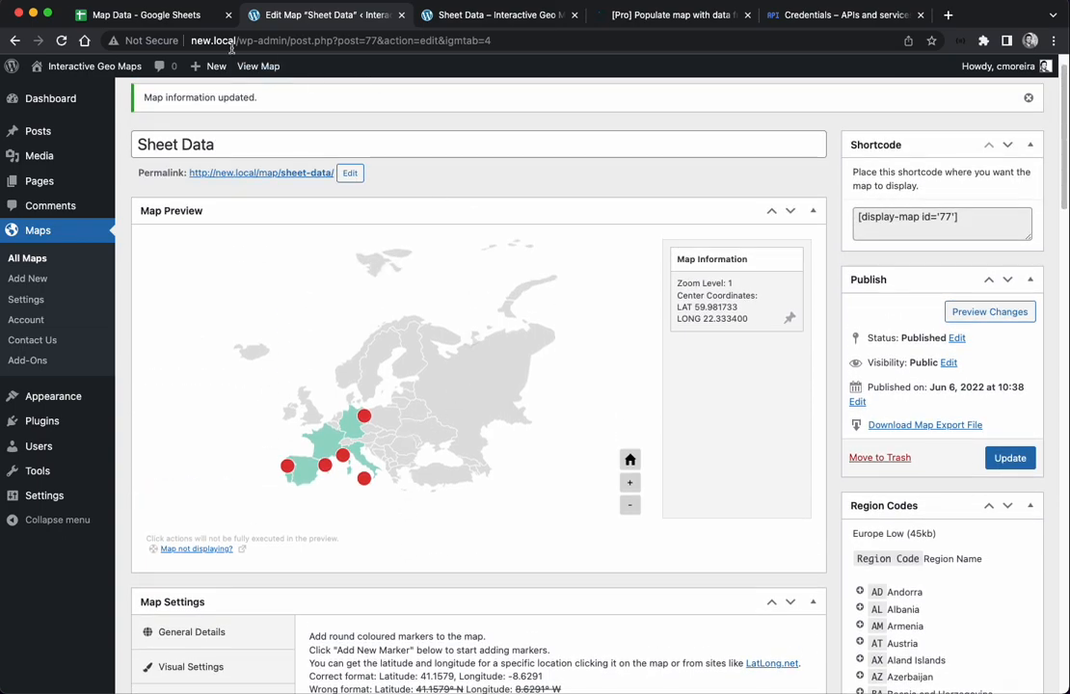
Review the Regions sheet of the Map Data spreadsheet and compare it with the regions on the published map.
left_click(146, 17)
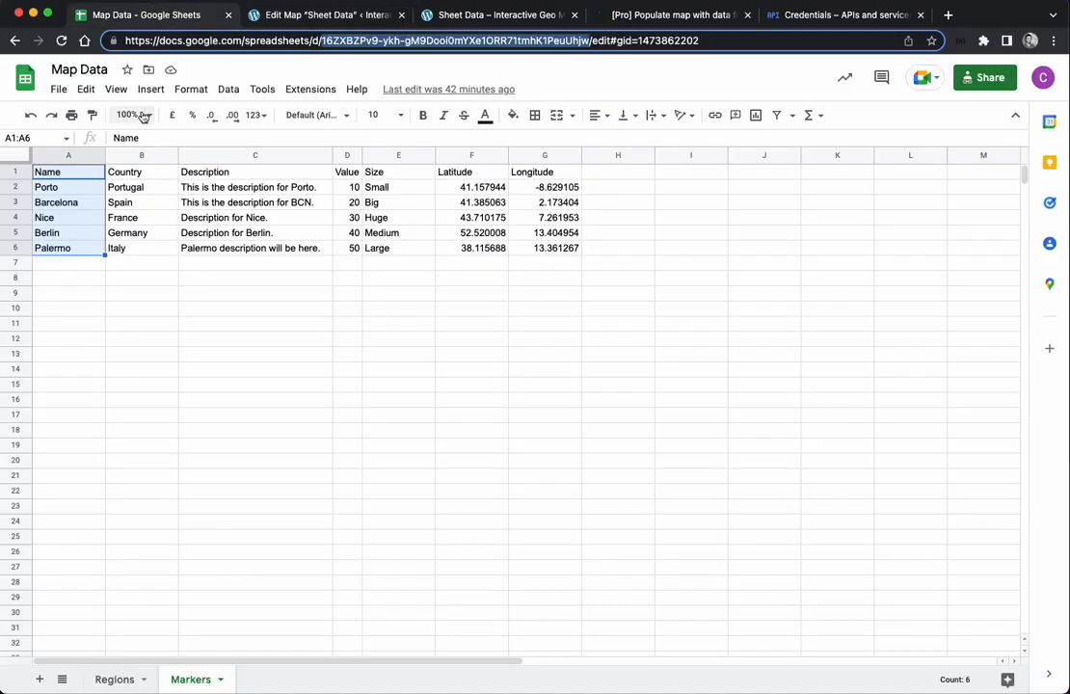
left_click(113, 680)
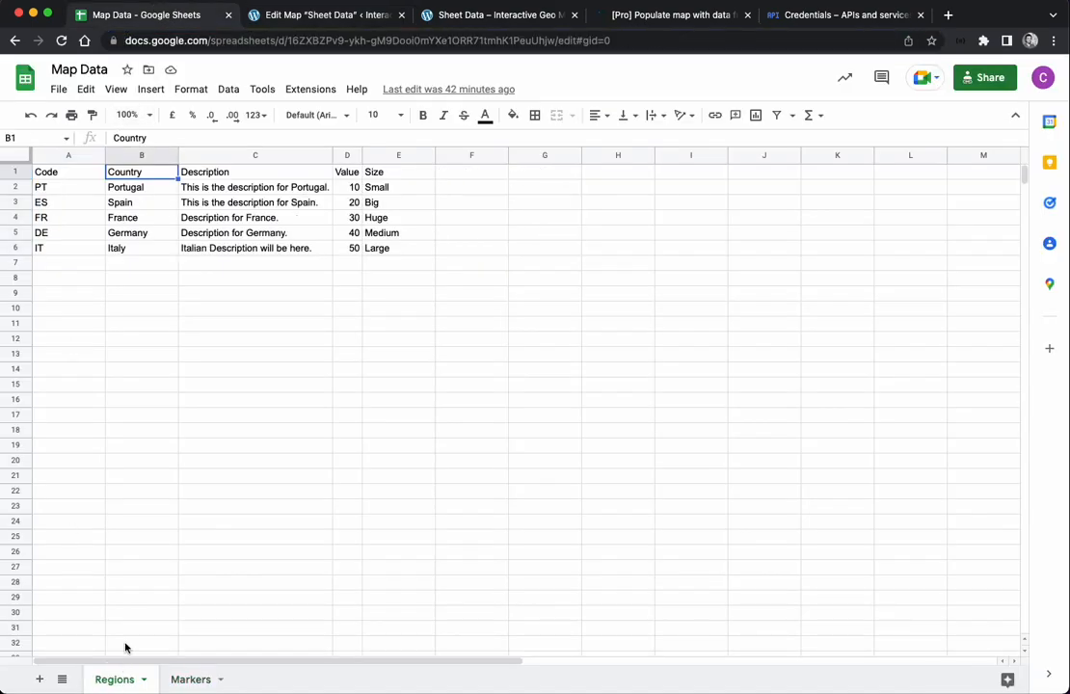
left_click(69, 263)
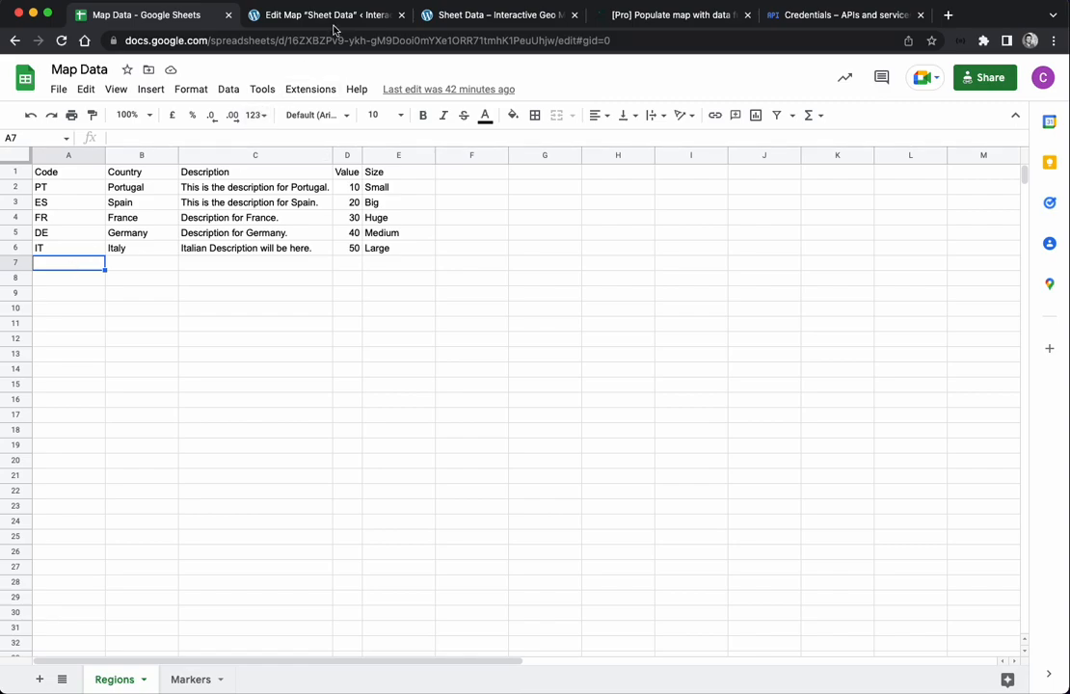
left_click(462, 16)
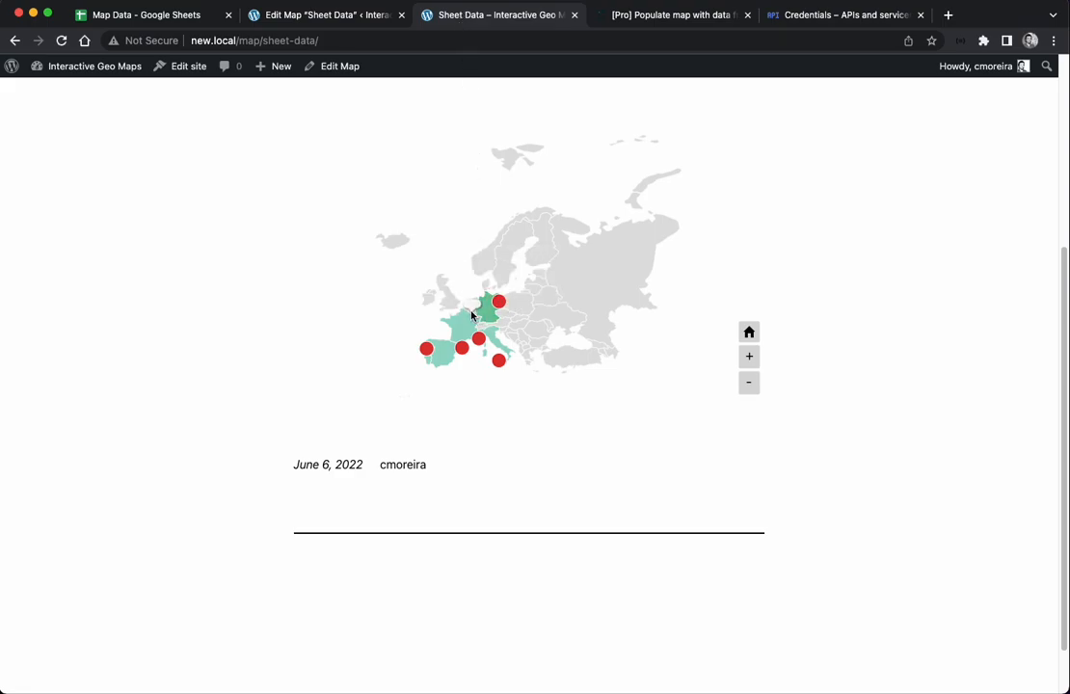
mouse_move(485, 305)
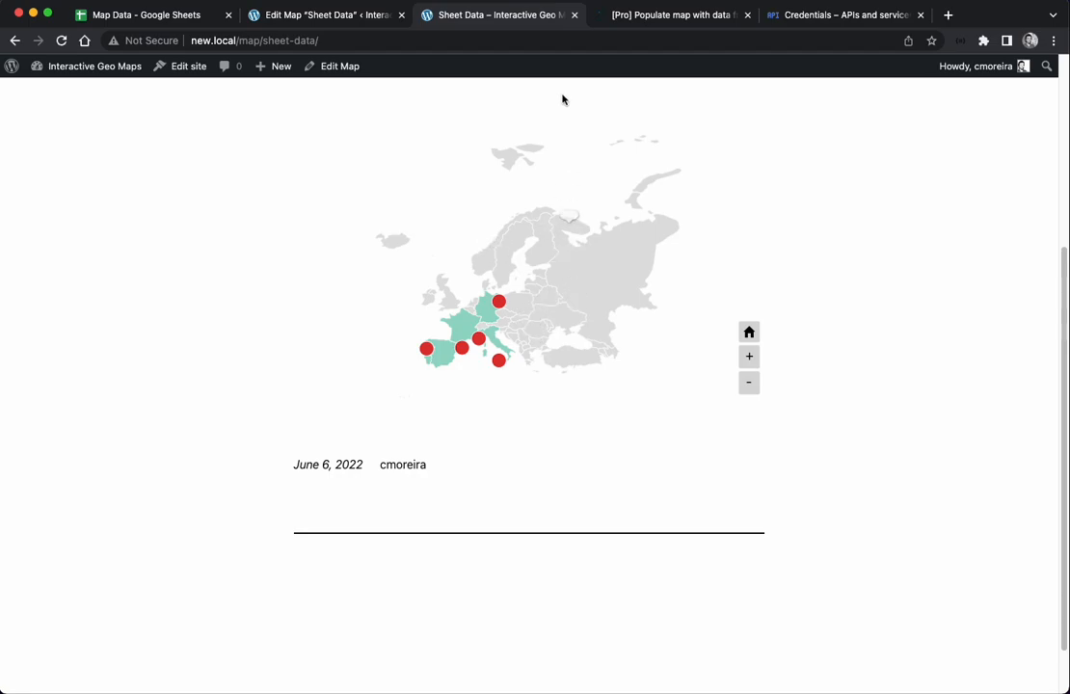
Enable the Only active option in the map's tooltip settings so that only added entries display a tooltip.
left_click(296, 15)
scroll(754, 405, "down", 5)
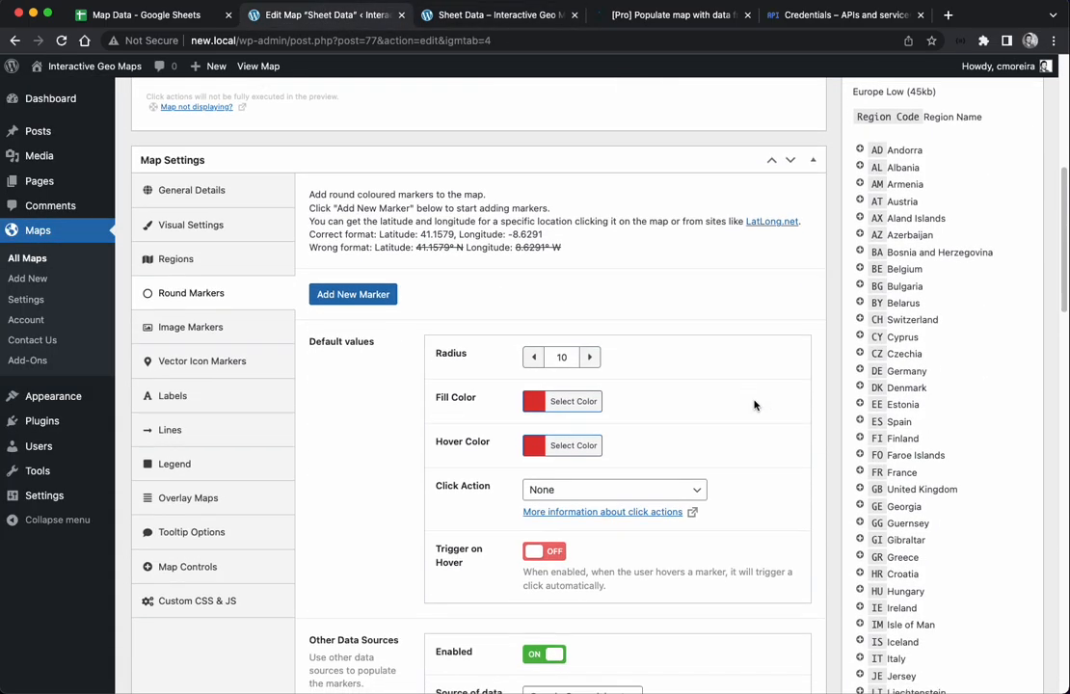
scroll(755, 405, "down", 1)
left_click(231, 435)
scroll(353, 441, "up", 1)
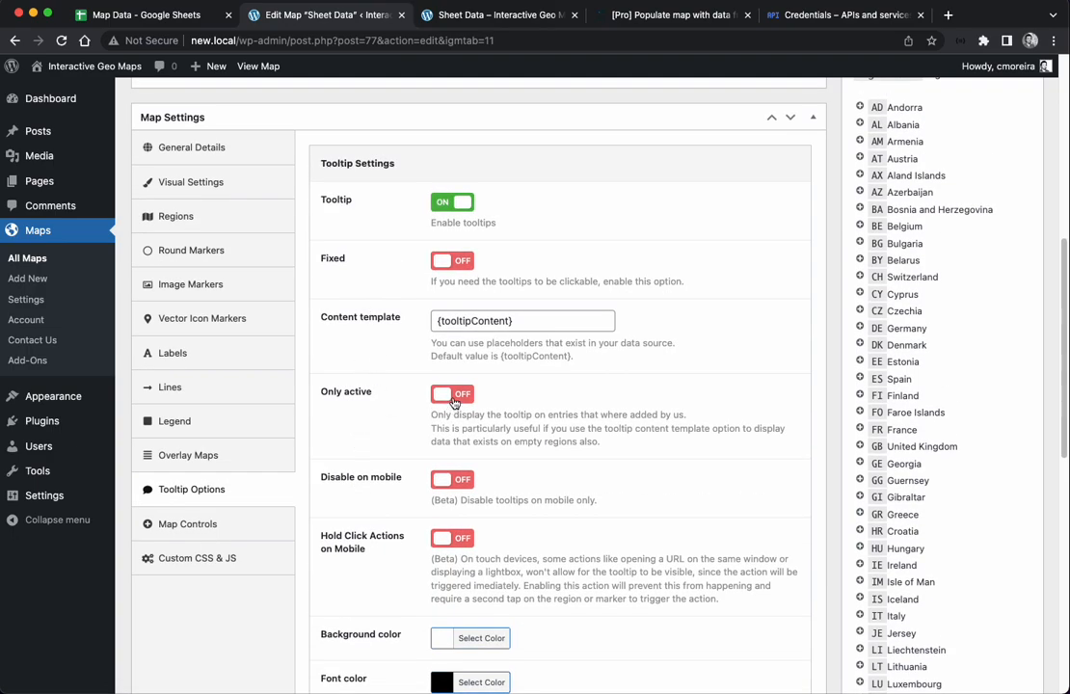
left_click(453, 397)
scroll(694, 419, "up", 5)
scroll(738, 425, "up", 5)
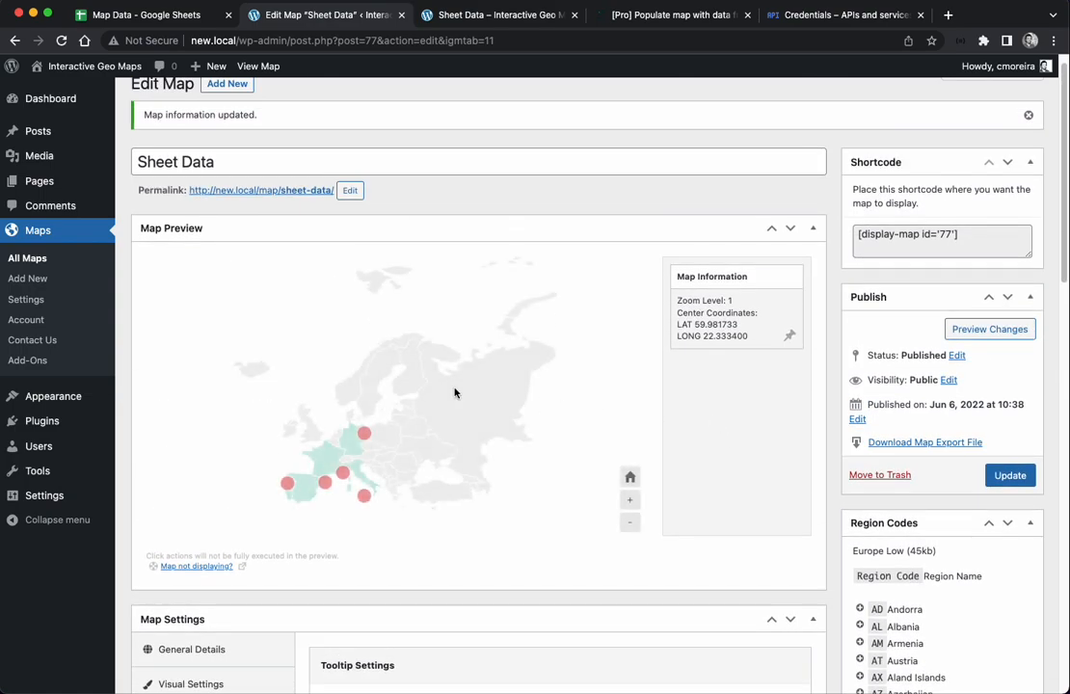
Copy Ukraine's region code UA from the map preview into the Code column below Italy in the Regions sheet.
left_click(462, 422)
left_click(416, 451)
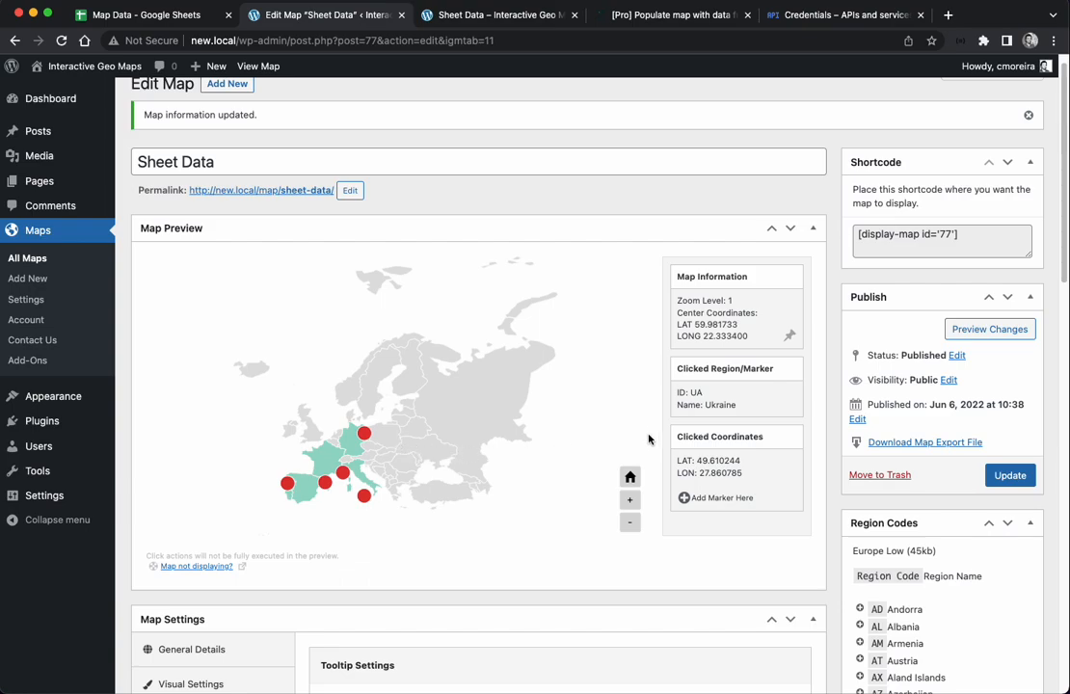
left_click_drag(691, 393, 723, 395)
key("cmd+c")
left_click(189, 19)
key("cmd+v")
left_click(153, 268)
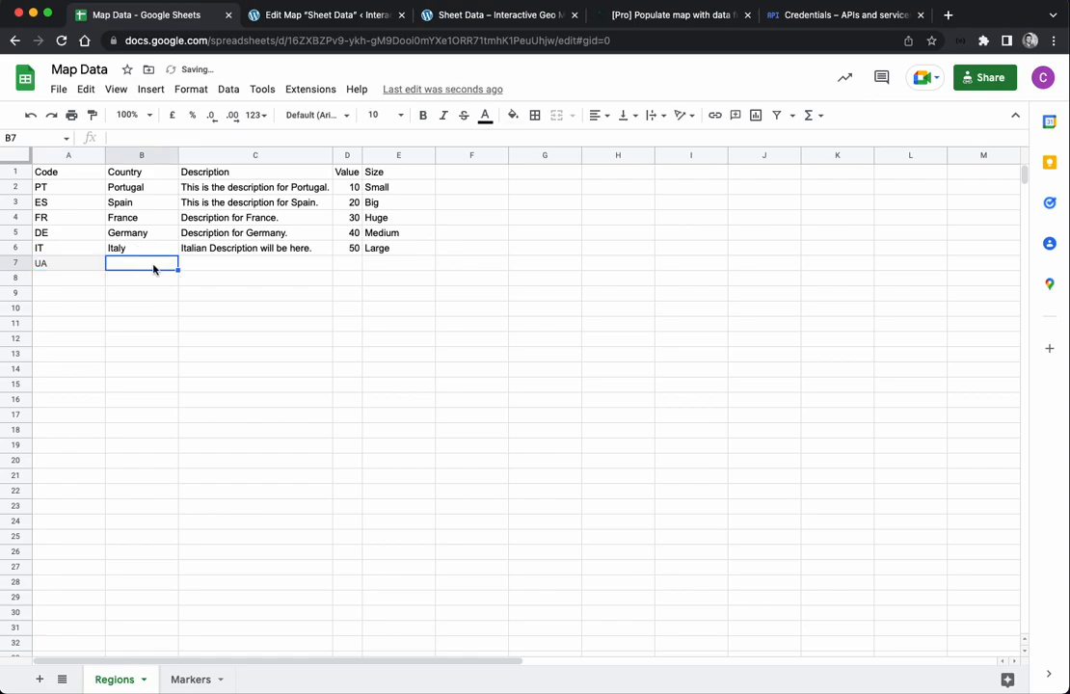
double_click(64, 264)
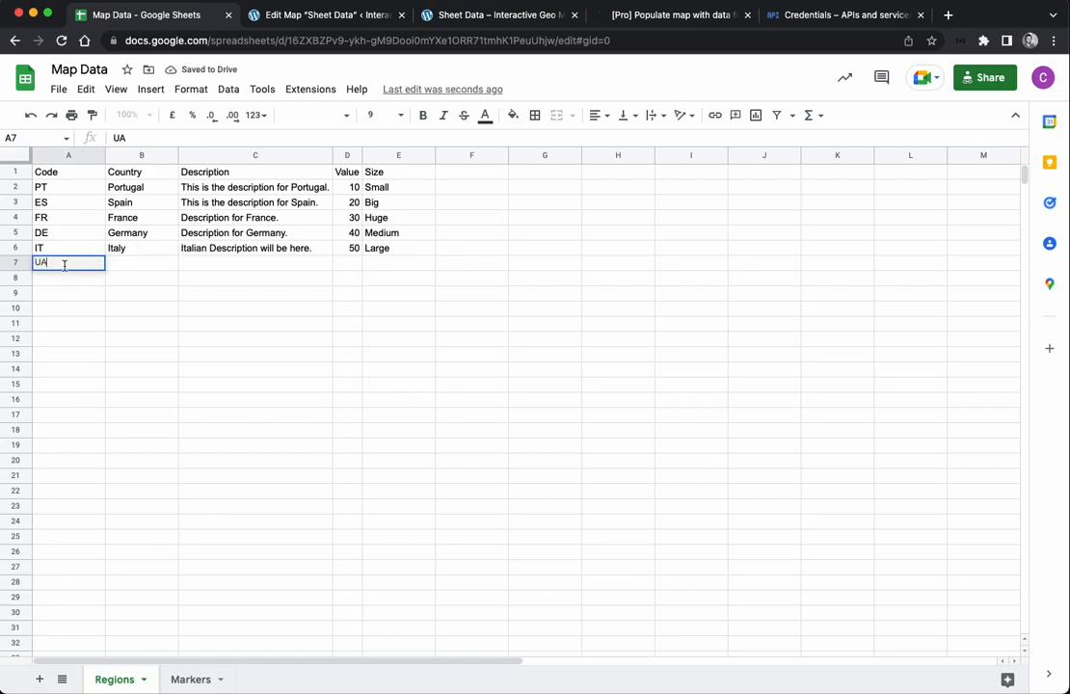
Fill in the UA row with the country Ukraine and the description "Description for Ukraine".
left_click(119, 266)
type("Ukraine")
key("Tab")
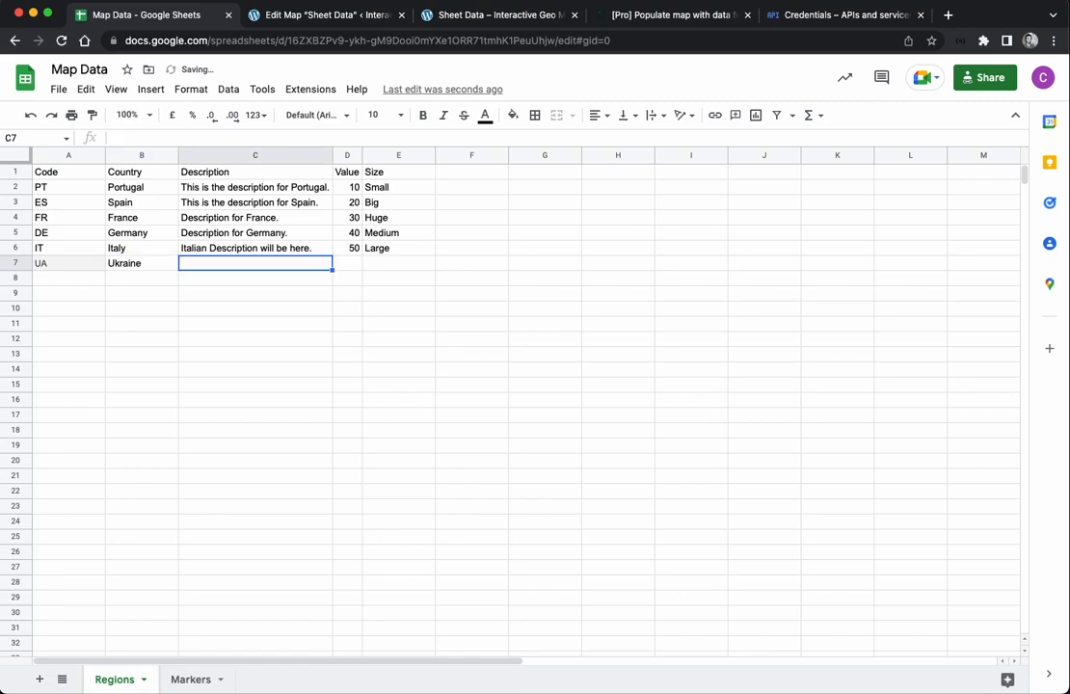
type("Des")
type("criptoin")
key("BackSpace")
key("BackSpace")
key("BackSpace")
type("ion for")
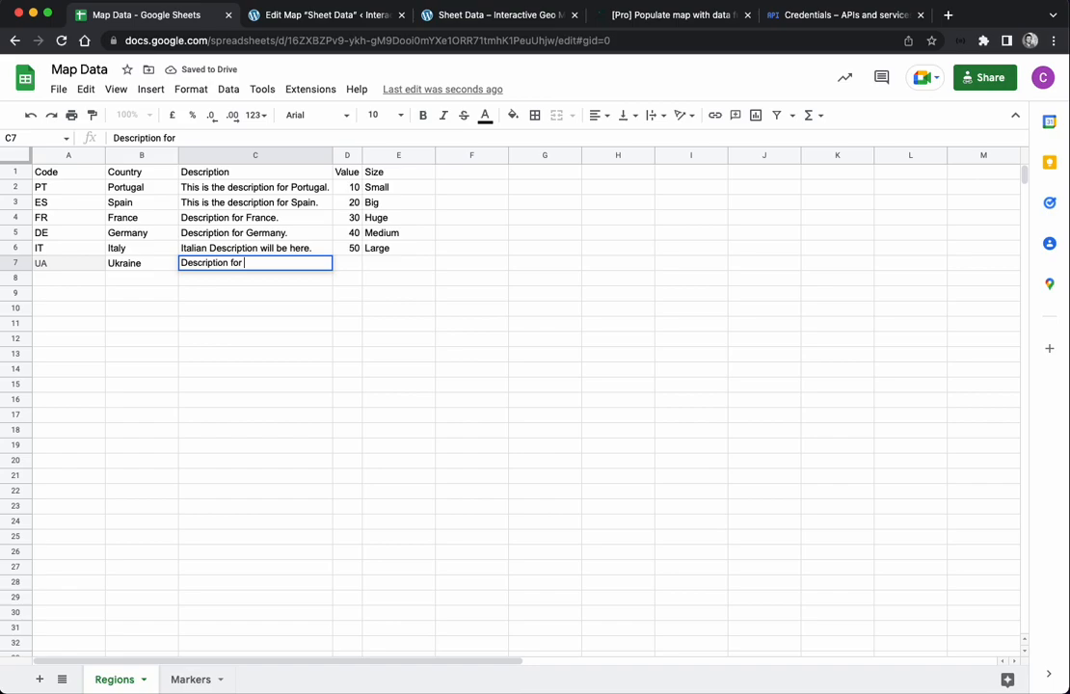
type(" Ukraine")
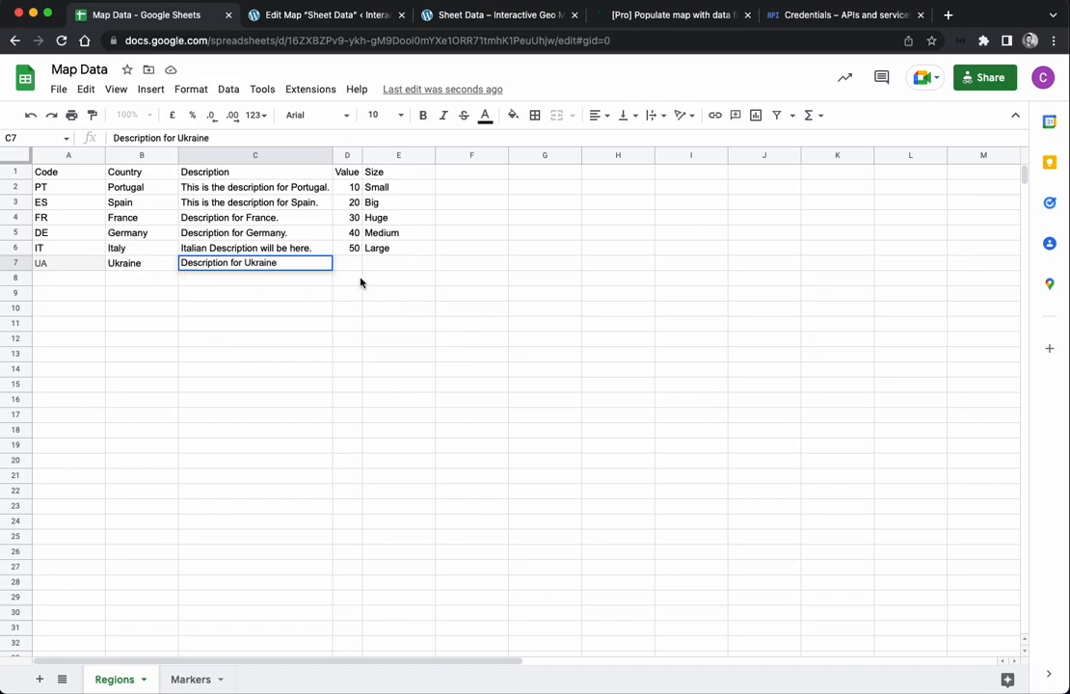
Complete the Ukraine row with a Value of 100 and the Size Large.
left_click(349, 266)
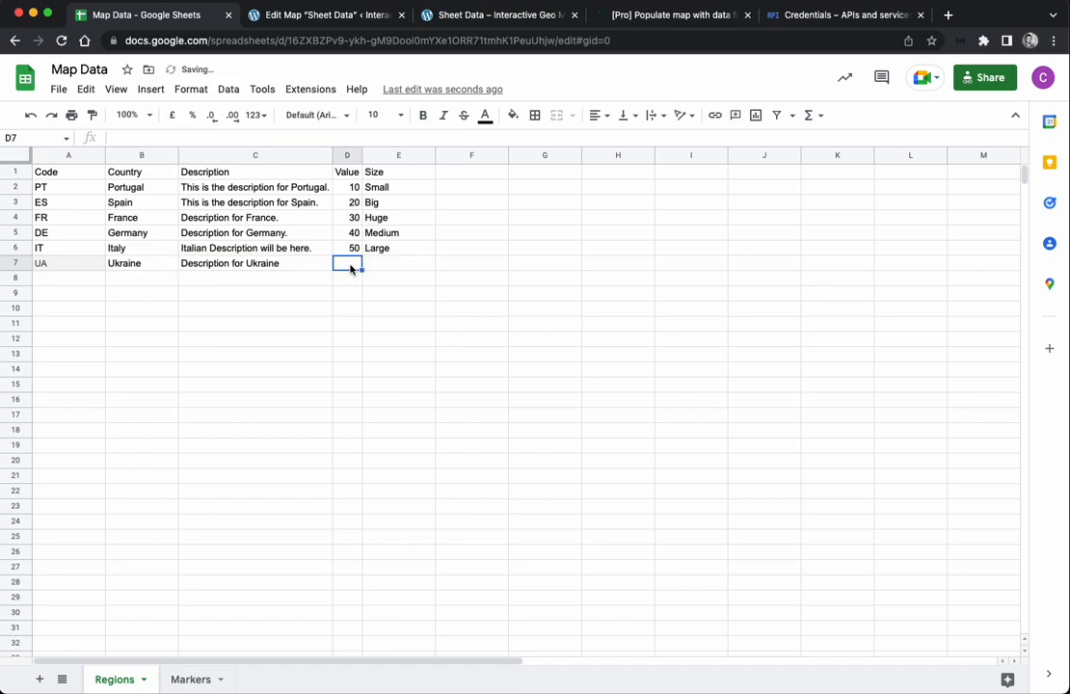
type("100")
left_click(392, 264)
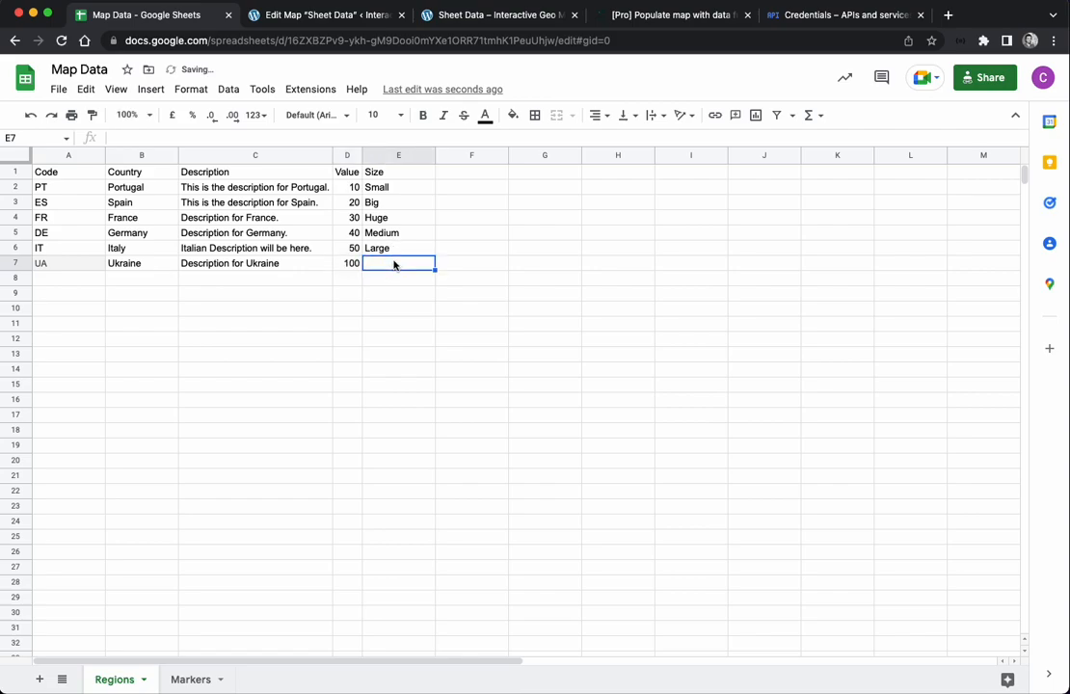
type("Large")
left_click(415, 327)
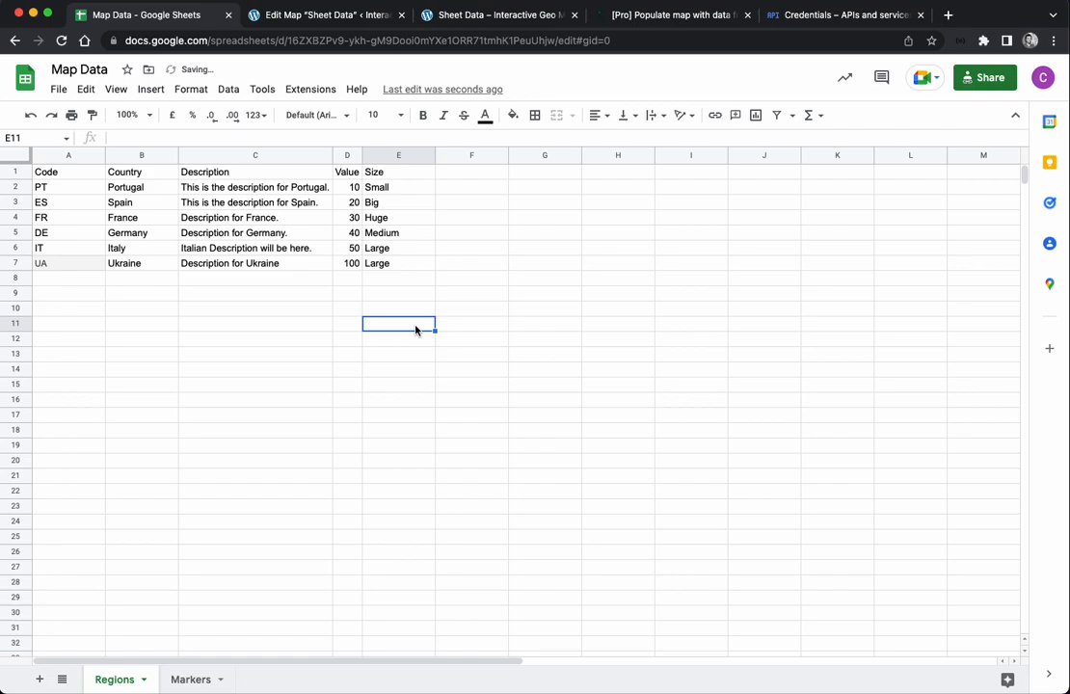
Reload the published map page and check Ukraine's region and tooltip against the Regions sheet.
left_click(644, 19)
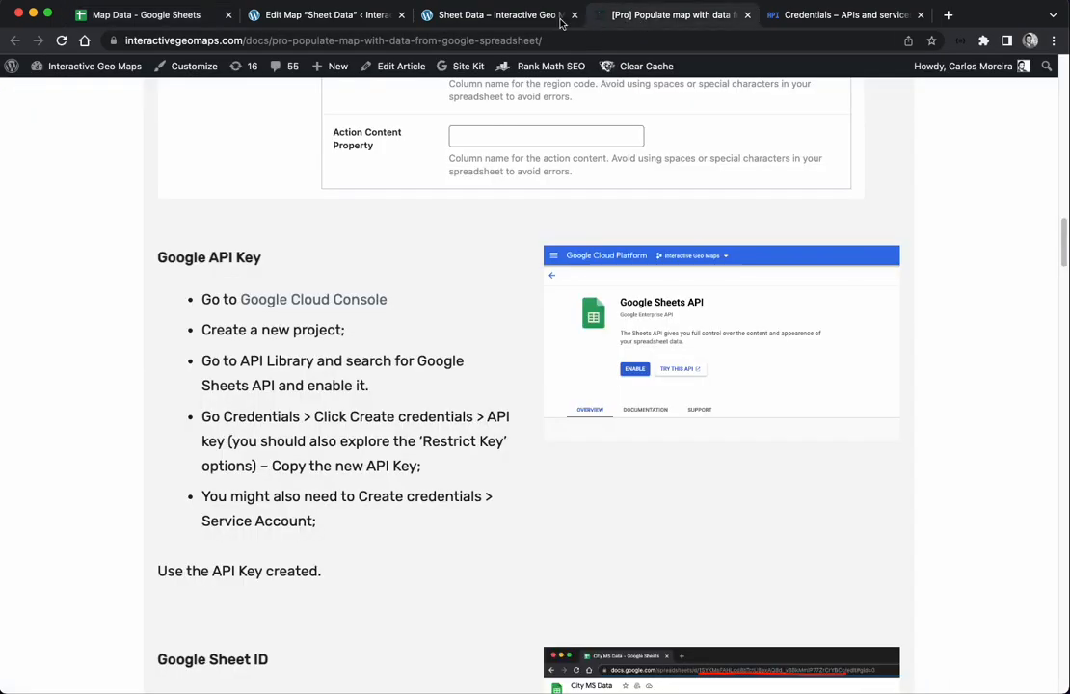
left_click(520, 20)
key("super+r")
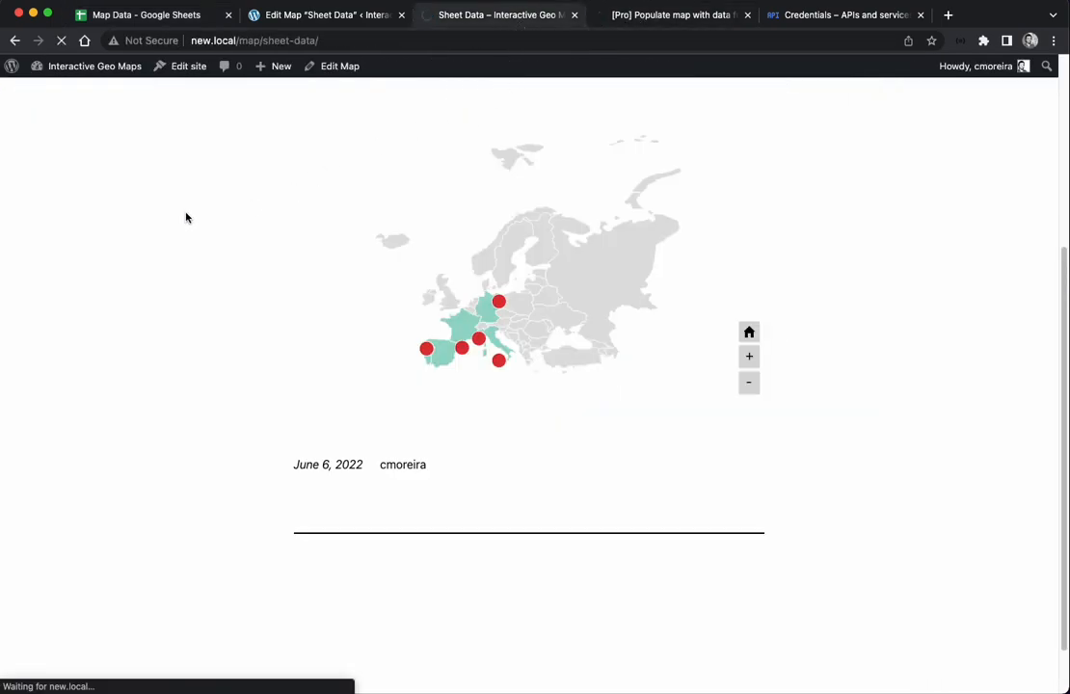
mouse_move(557, 322)
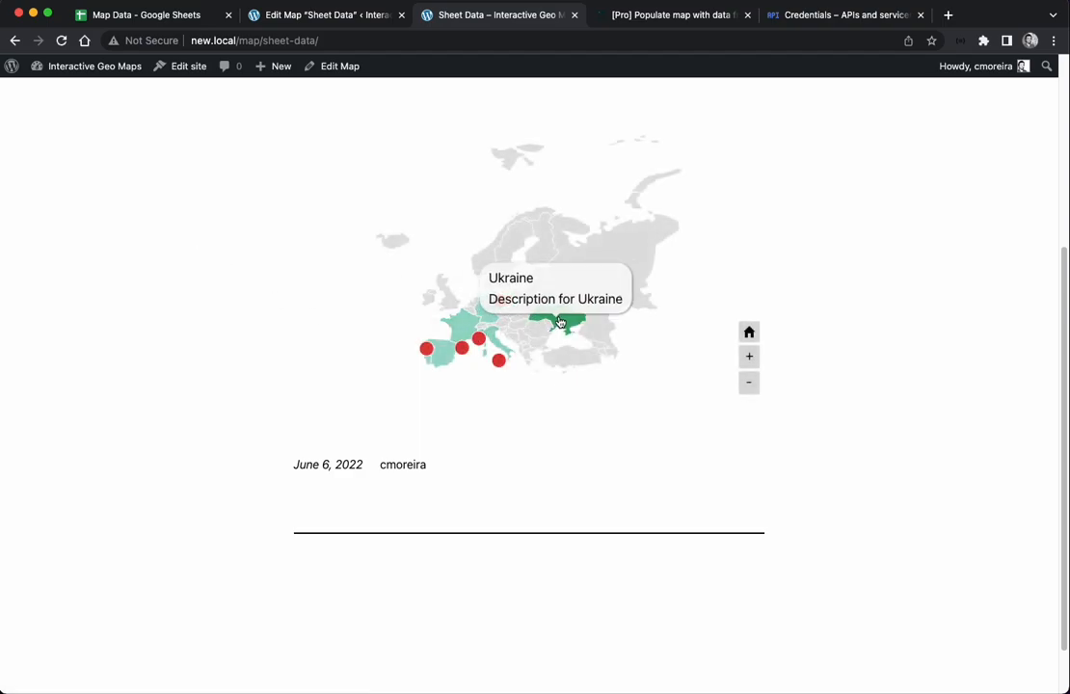
left_click(168, 17)
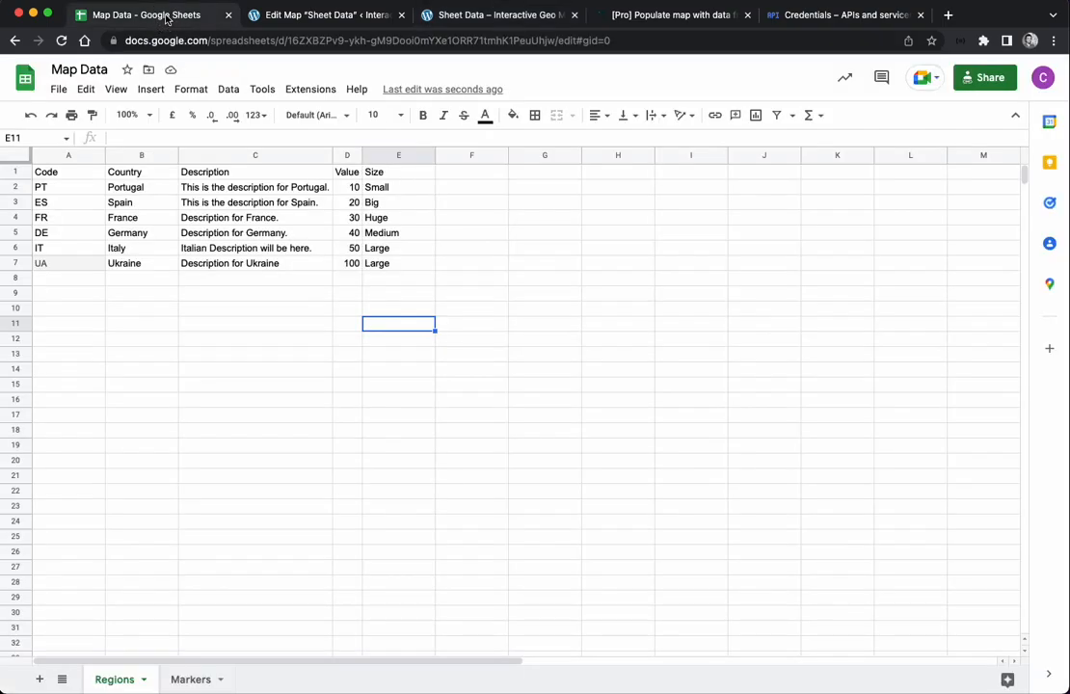
left_click(490, 17)
mouse_move(545, 313)
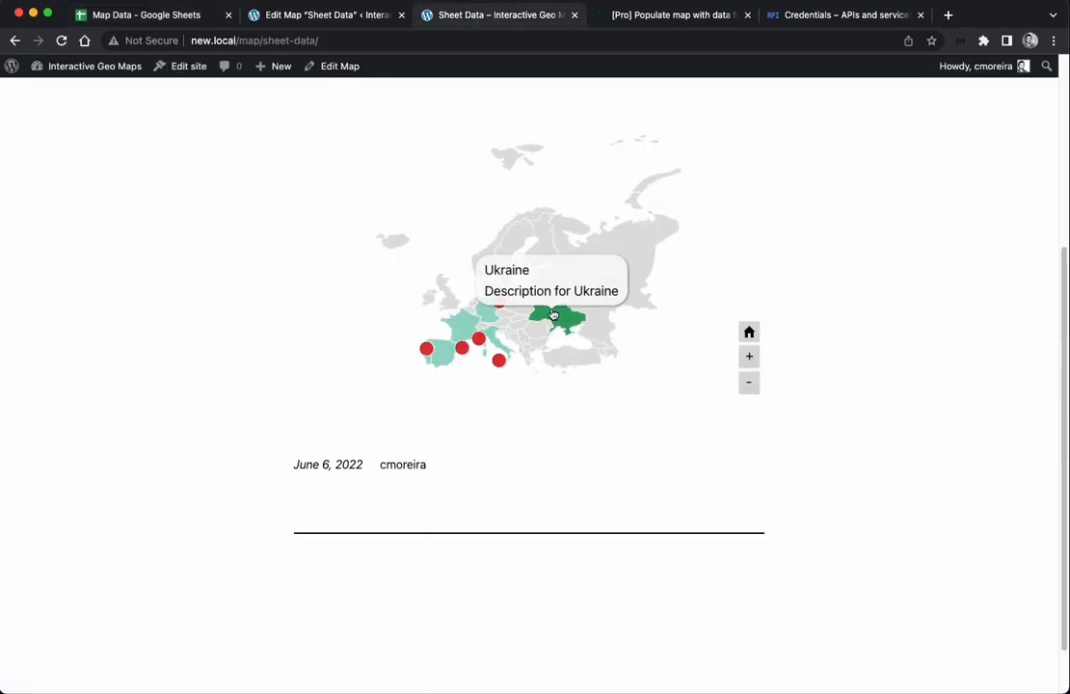
Review the Cache Time option for External Data Sources in the Maps plugin's global settings.
left_click(370, 16)
left_click(65, 300)
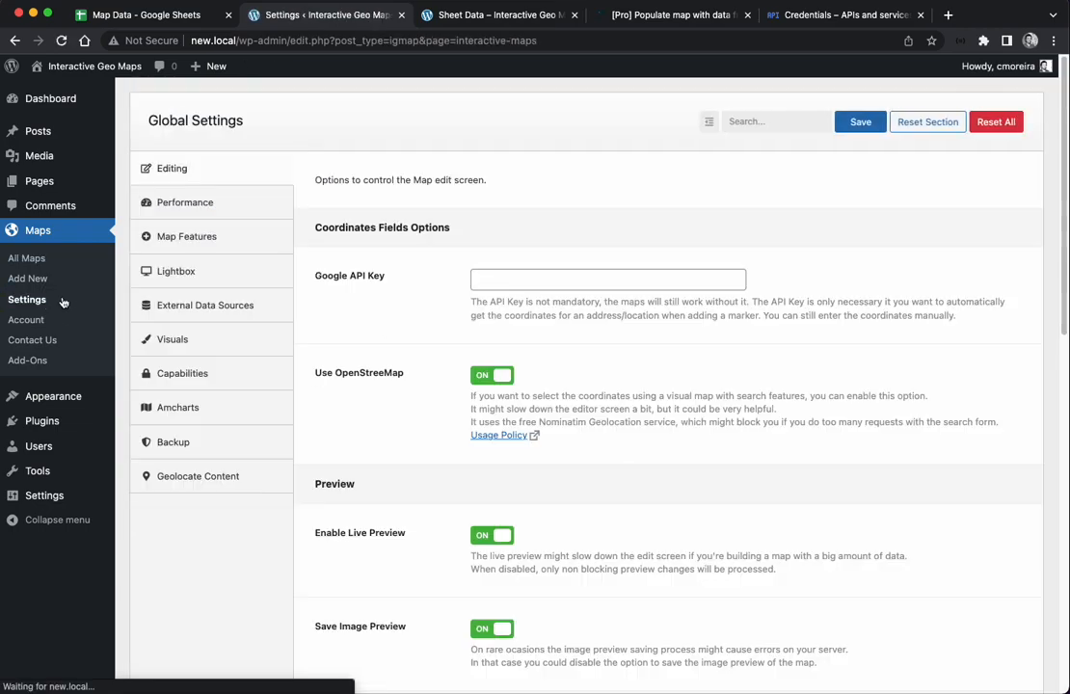
left_click(203, 307)
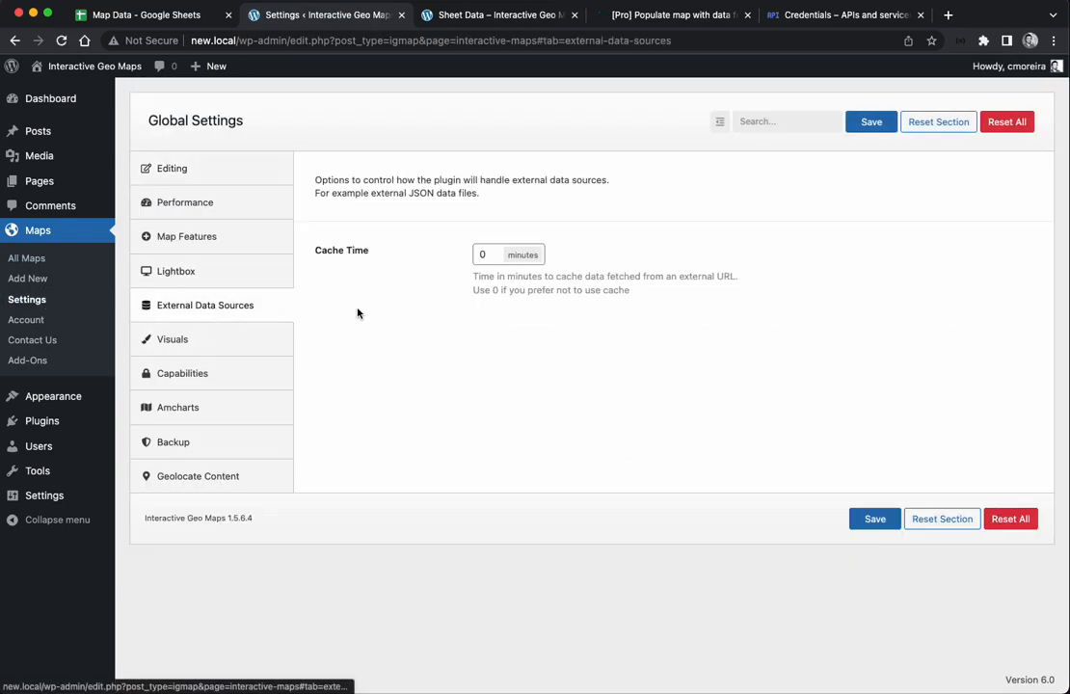
left_click(482, 255)
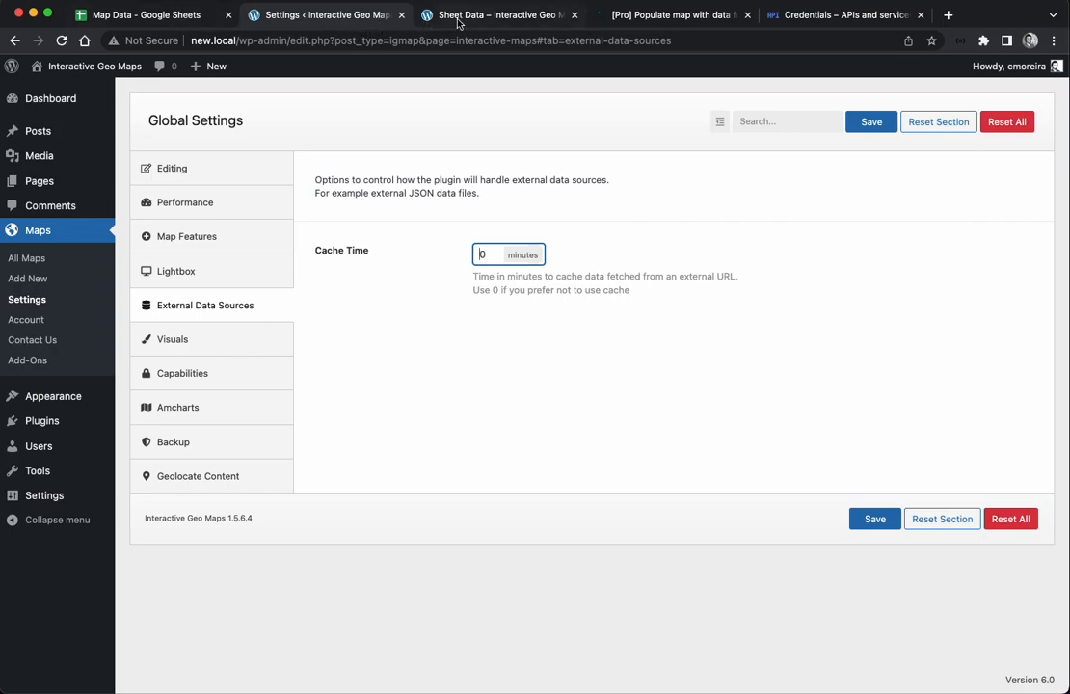
Reopen the Sheet Data map for editing and enable the Heat Map (Choropleth) option for its regions.
left_click(11, 260)
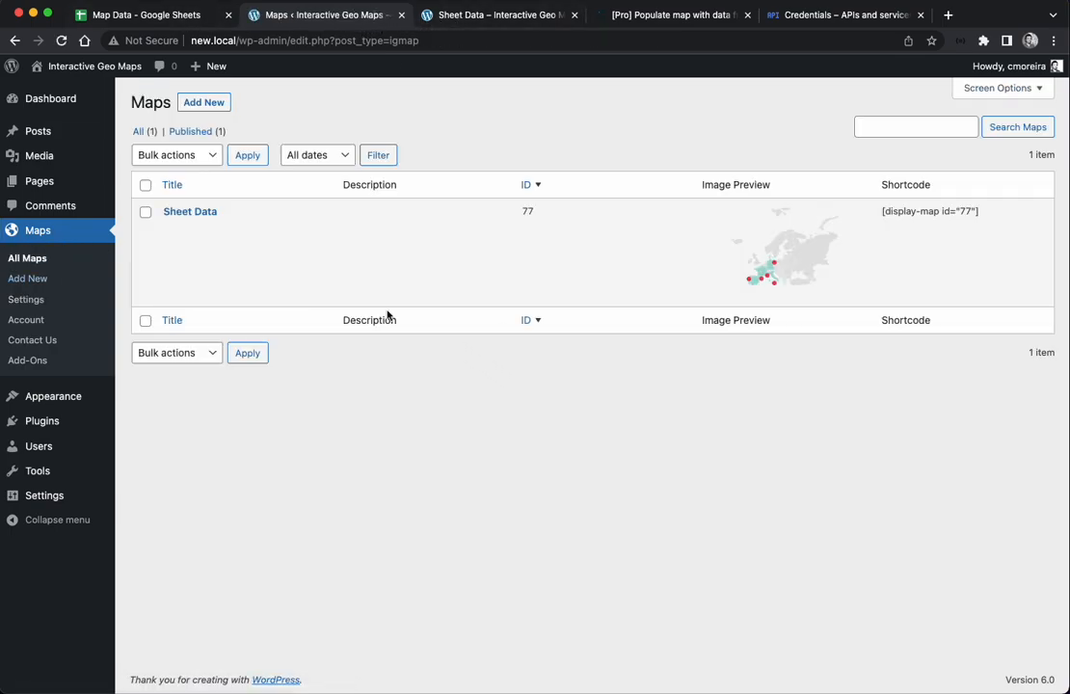
scroll(826, 430, "down", 5)
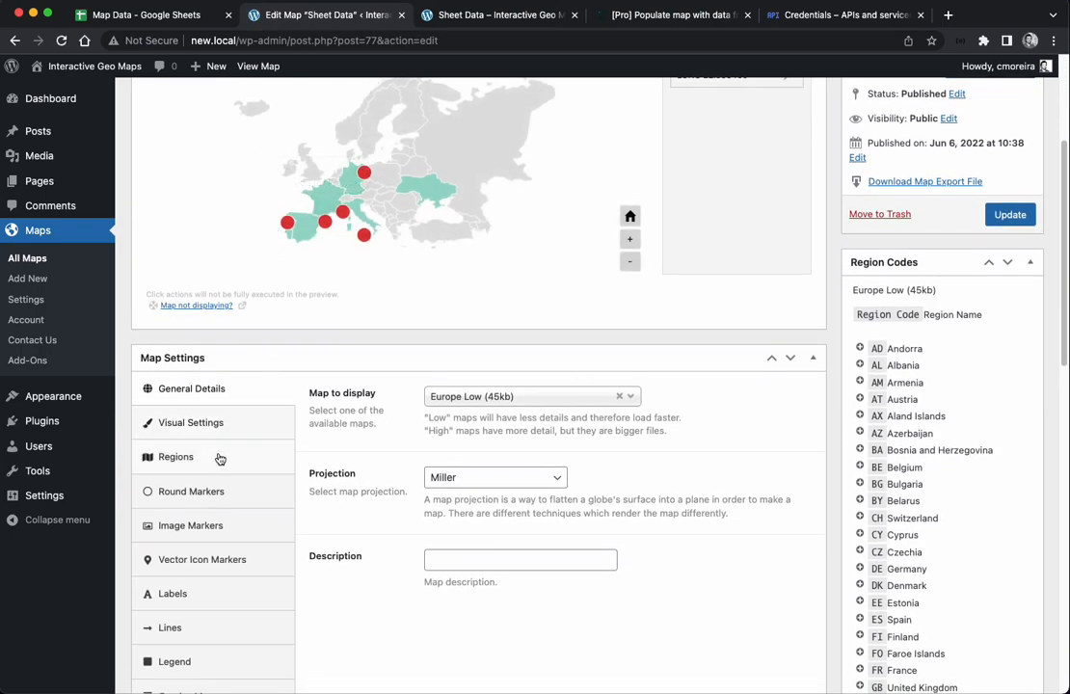
left_click(176, 459)
scroll(395, 454, "down", 3)
scroll(390, 424, "down", 20)
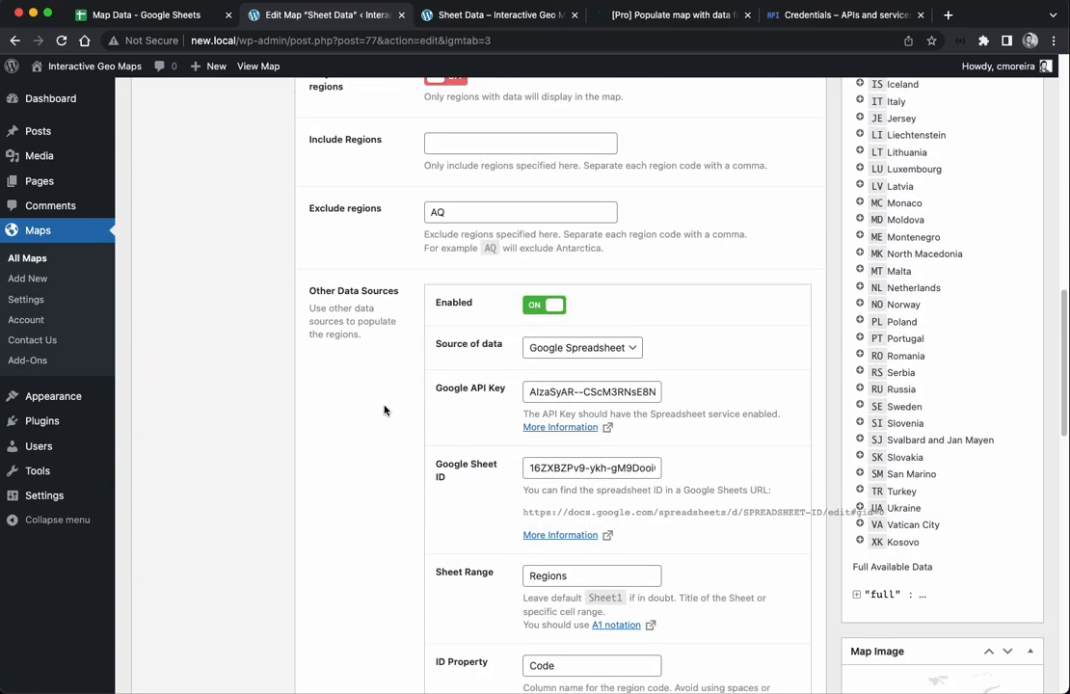
scroll(384, 410, "down", 4)
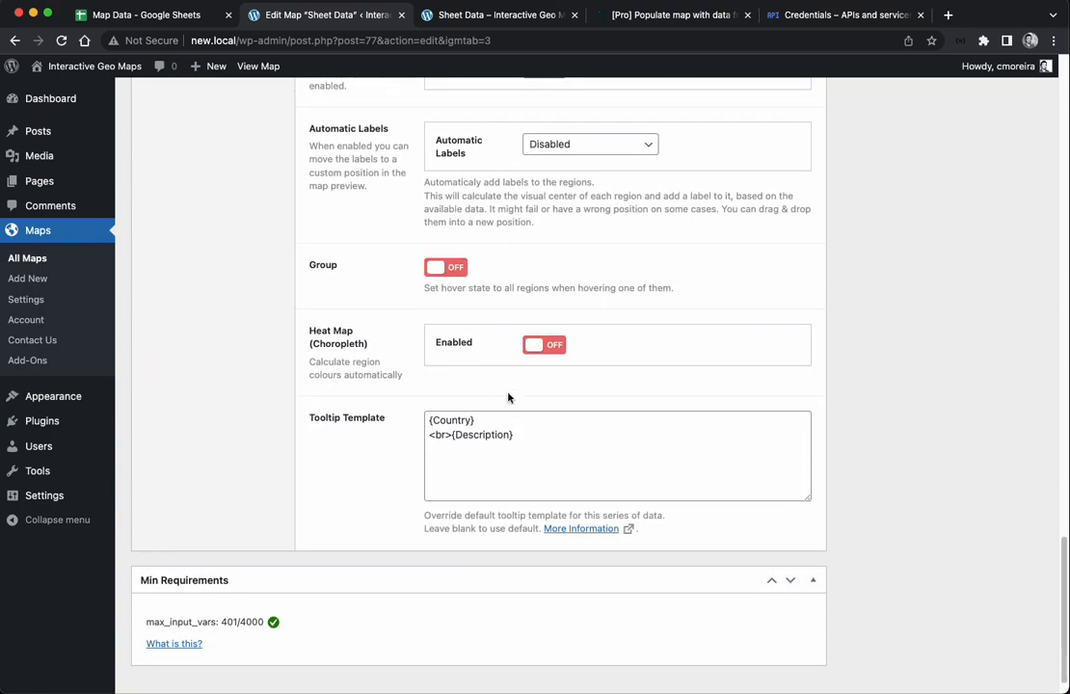
left_click(542, 347)
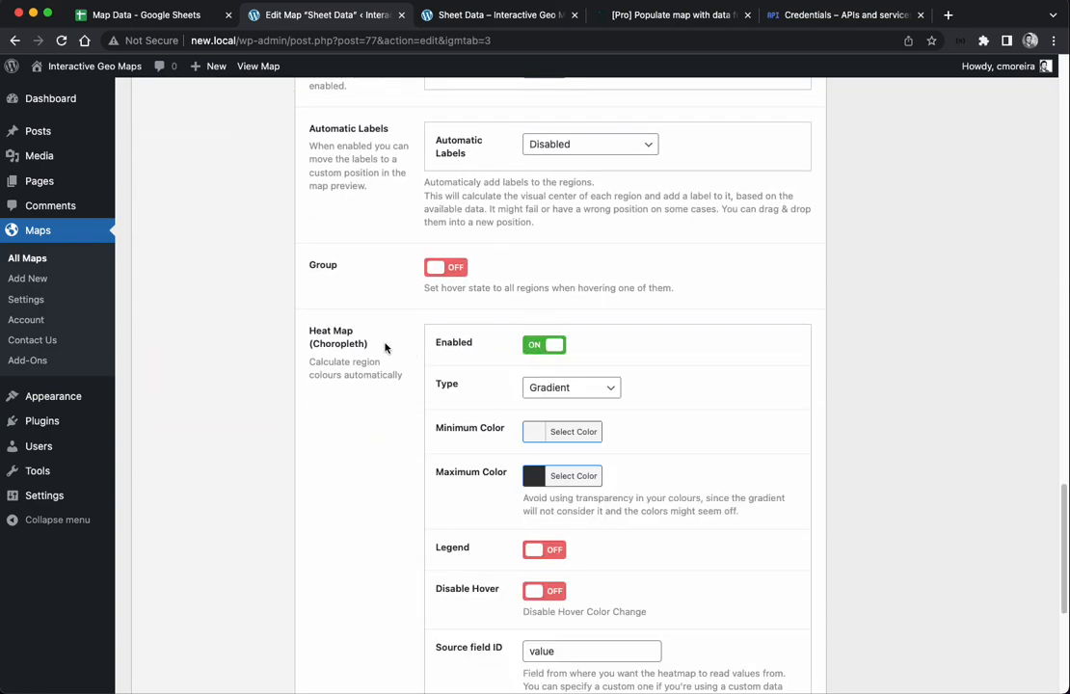
Set the heat map gradient's Minimum Color to orange and its Maximum Color to red.
left_click(579, 431)
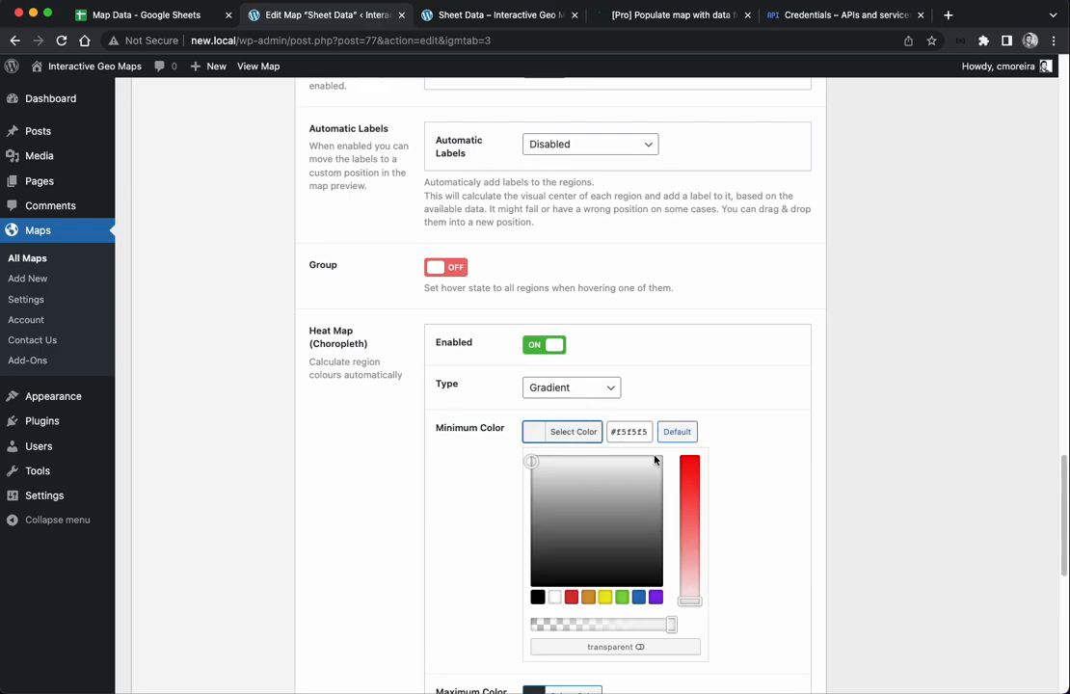
left_click(588, 597)
left_click(567, 429)
left_click(574, 476)
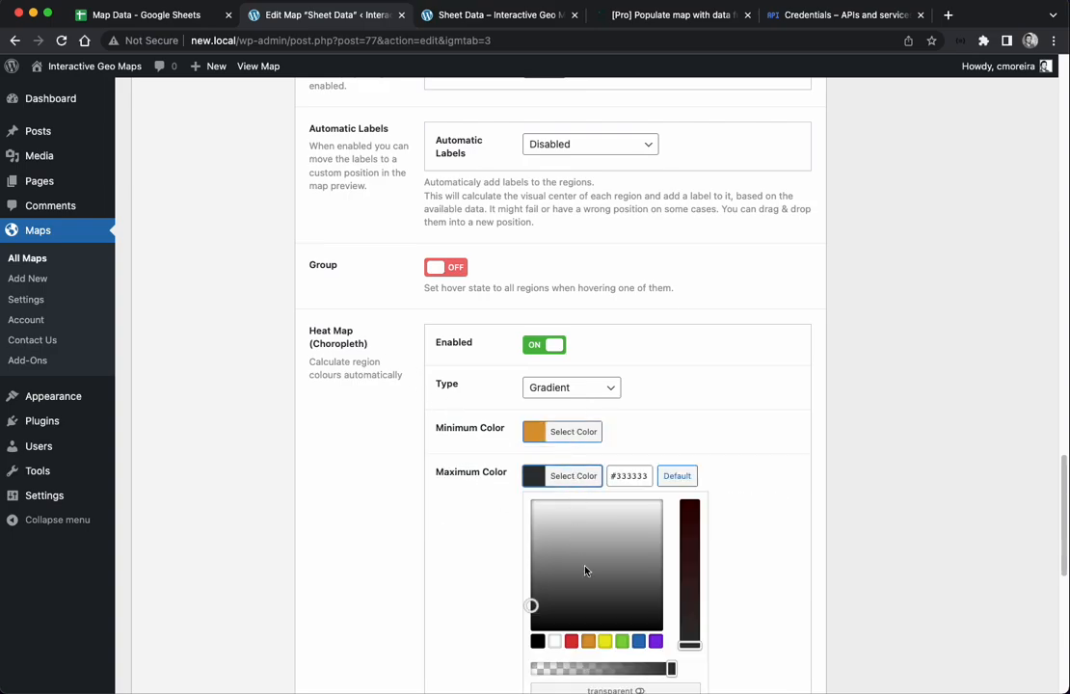
left_click(571, 641)
left_click(479, 542)
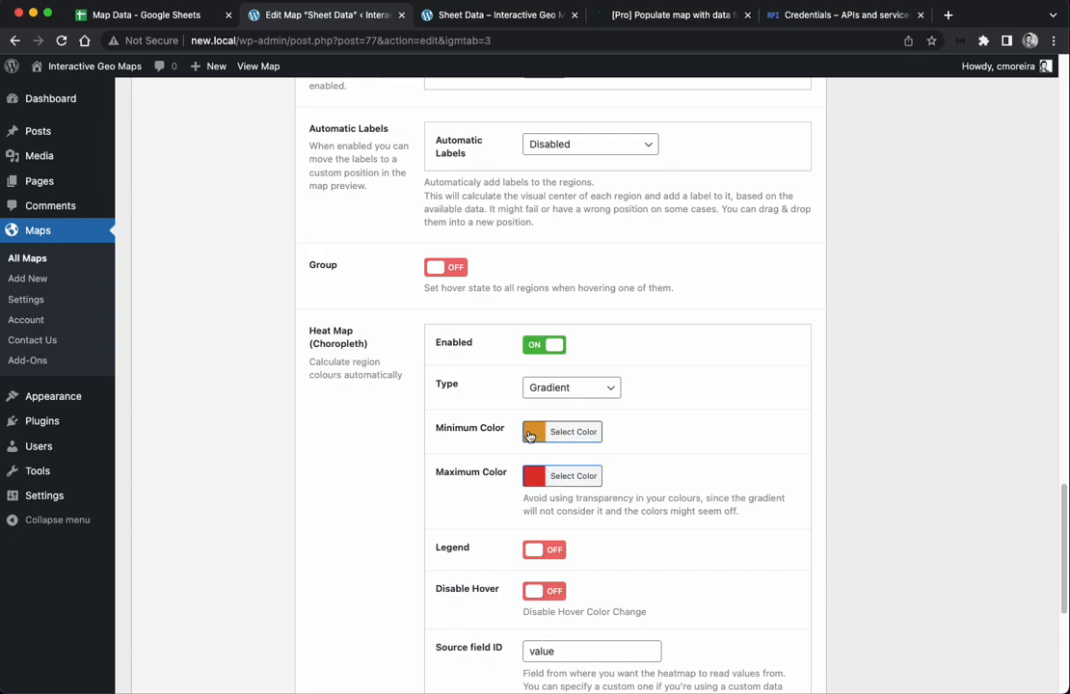
Set the heat map's Source field ID to Value, matching the column header in the Regions sheet.
scroll(472, 460, "down", 4)
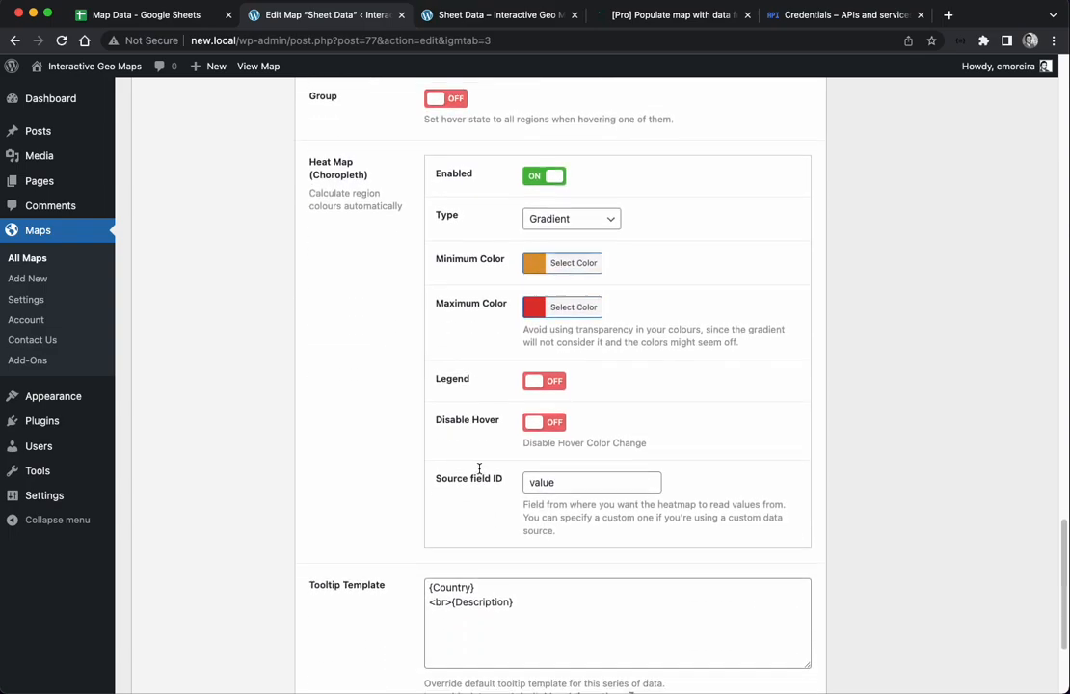
double_click(566, 480)
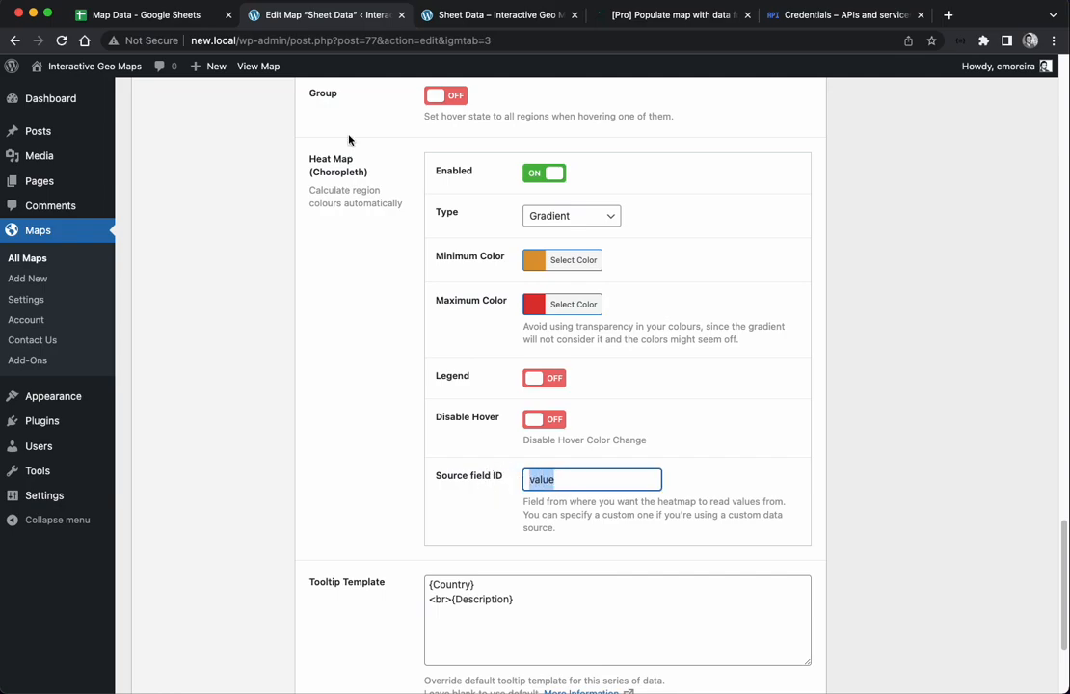
left_click(151, 15)
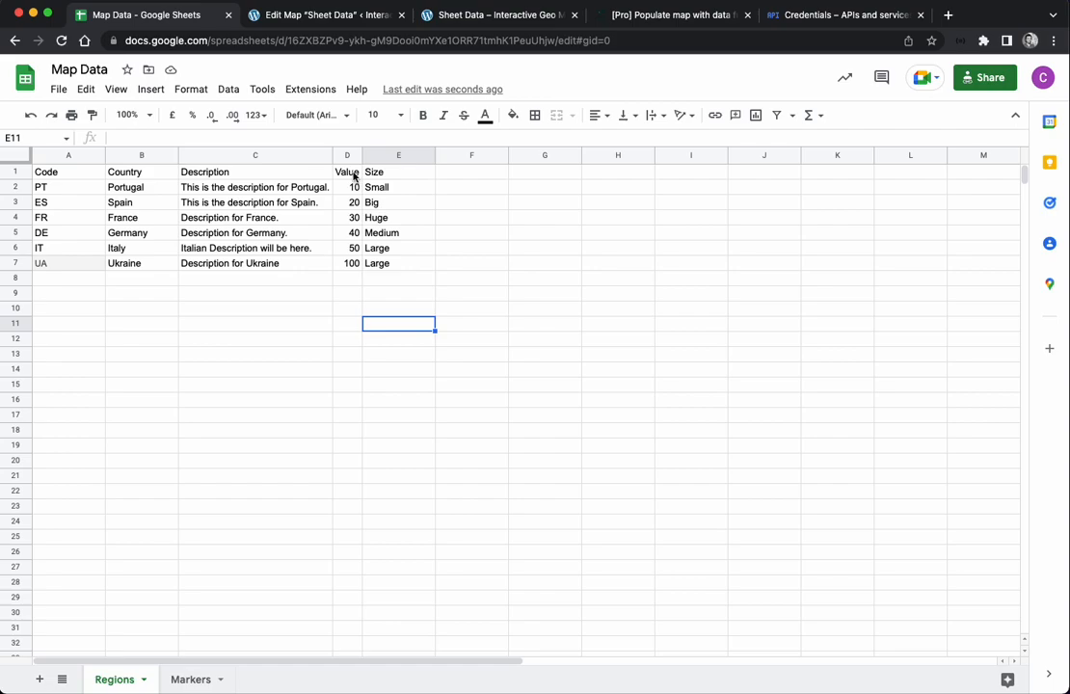
left_click(306, 15)
type("Value")
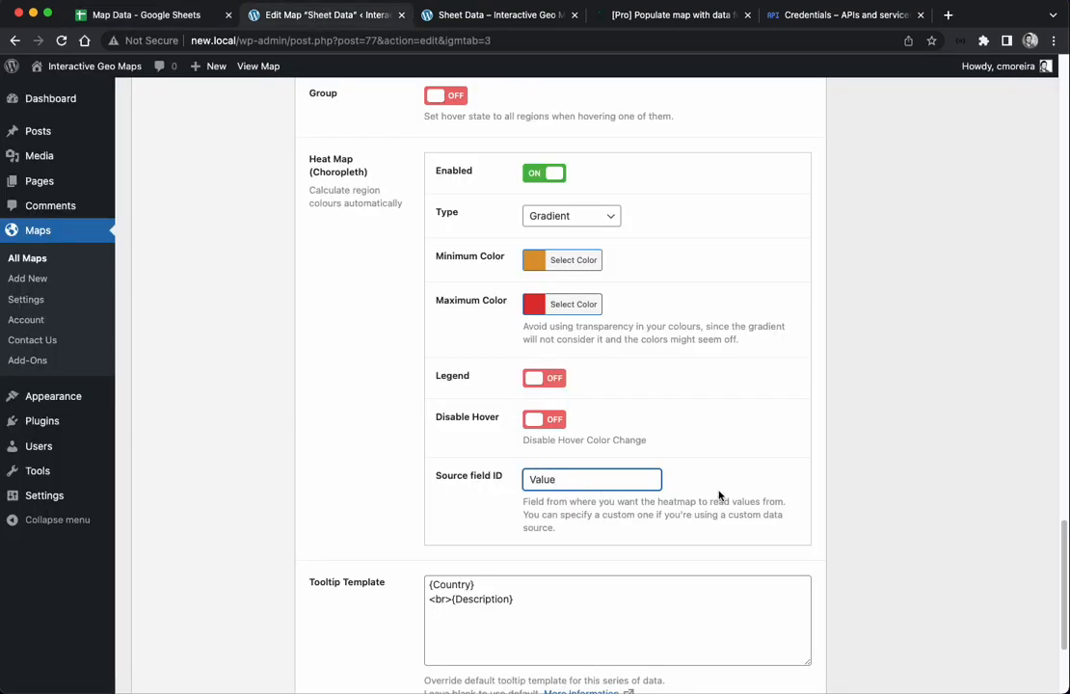
left_click(718, 496)
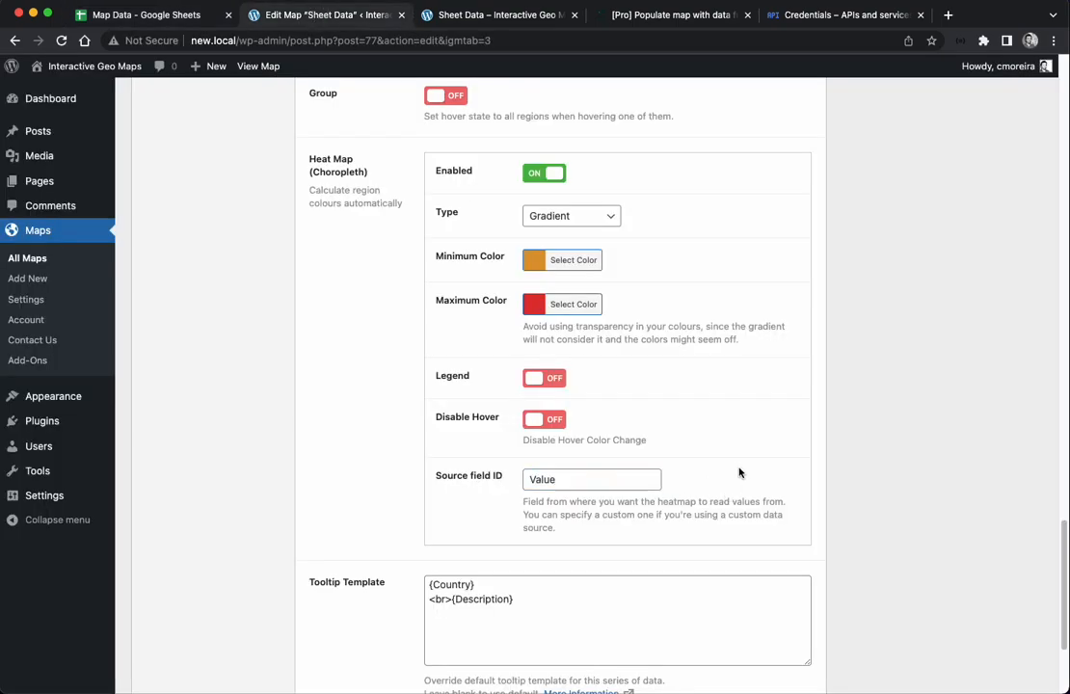
Switch to the Map Data spreadsheet and set Ukraine's Value in the Regions sheet to 60.
scroll(752, 476, "up", 20)
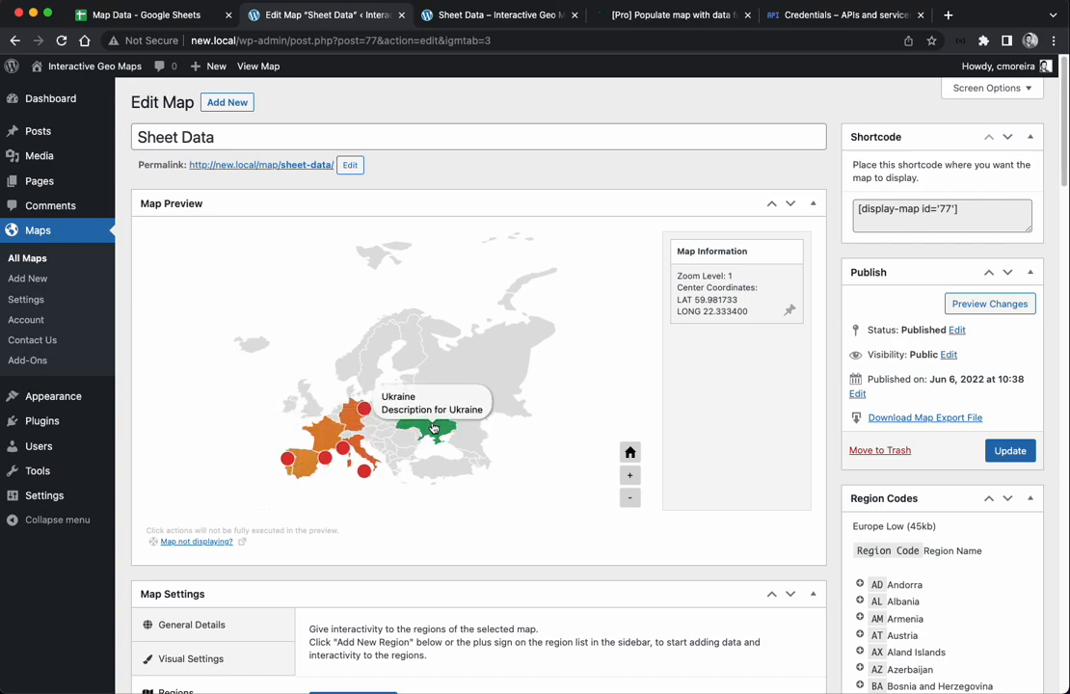
left_click(184, 19)
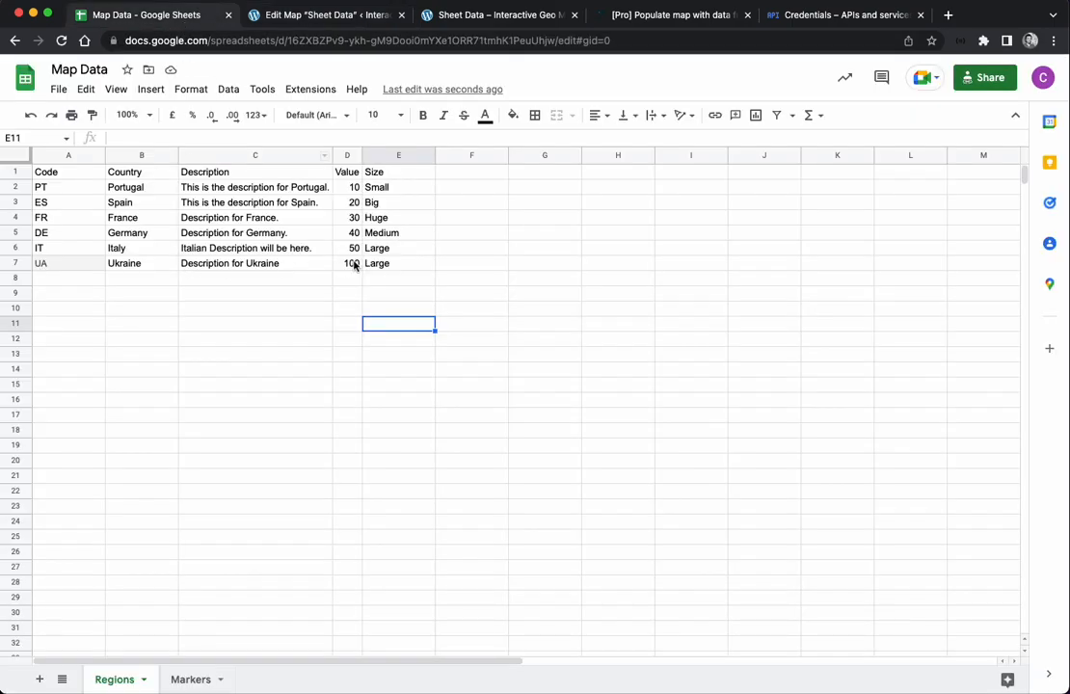
left_click(352, 266)
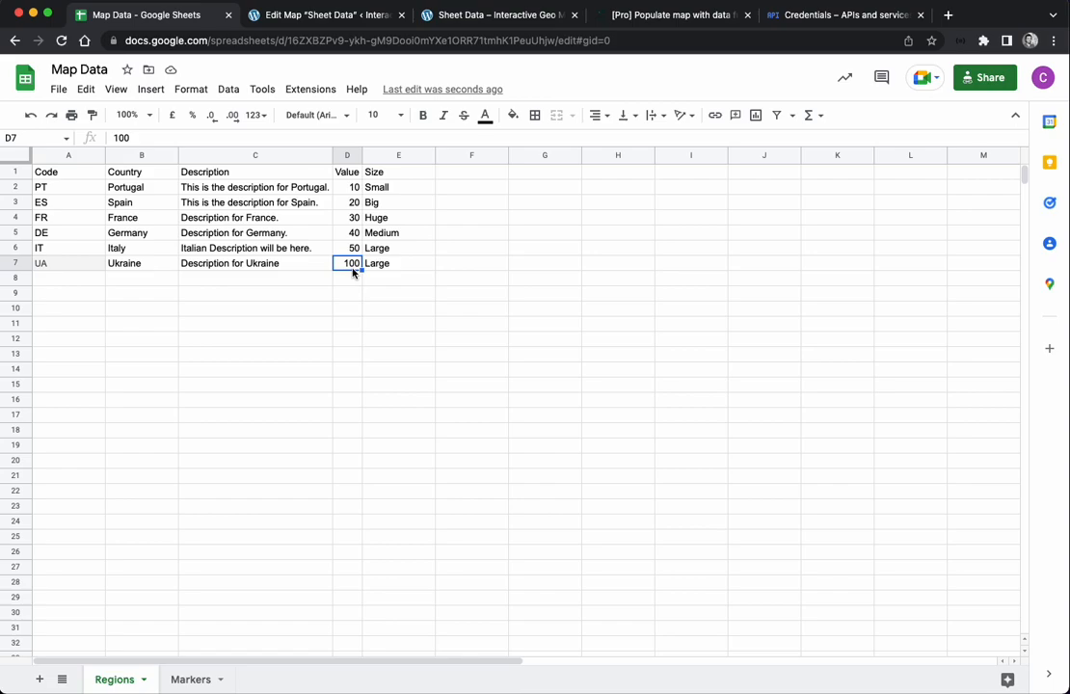
type("60")
left_click(382, 294)
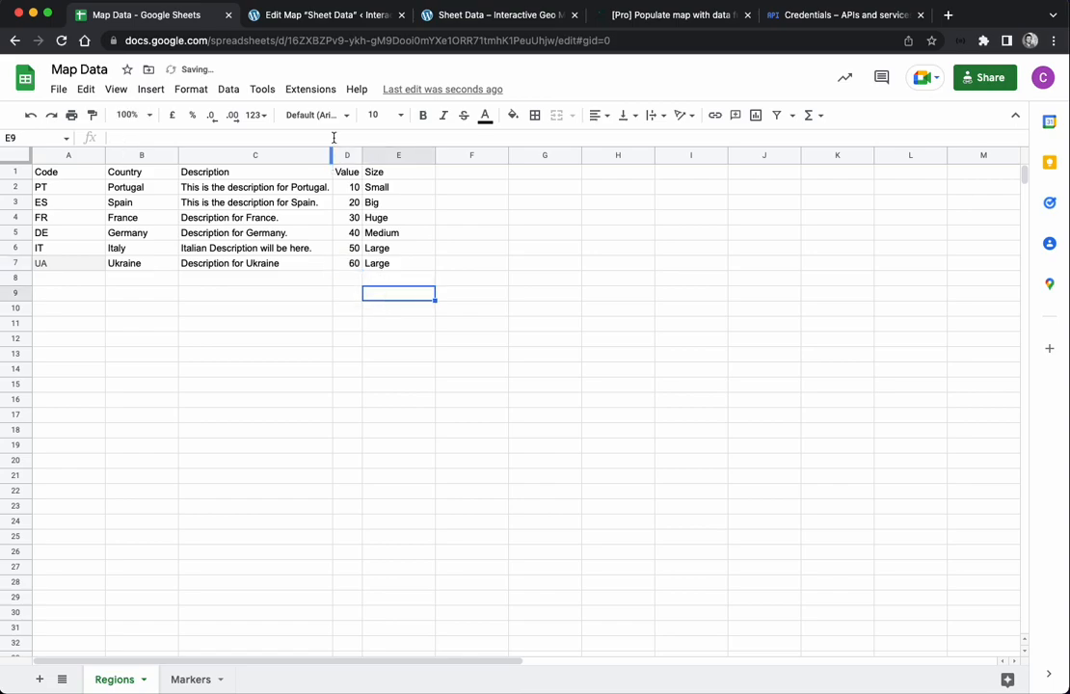
Update the Sheet Data map and reload its public page to check the regions heat map.
left_click(329, 16)
left_click(1012, 451)
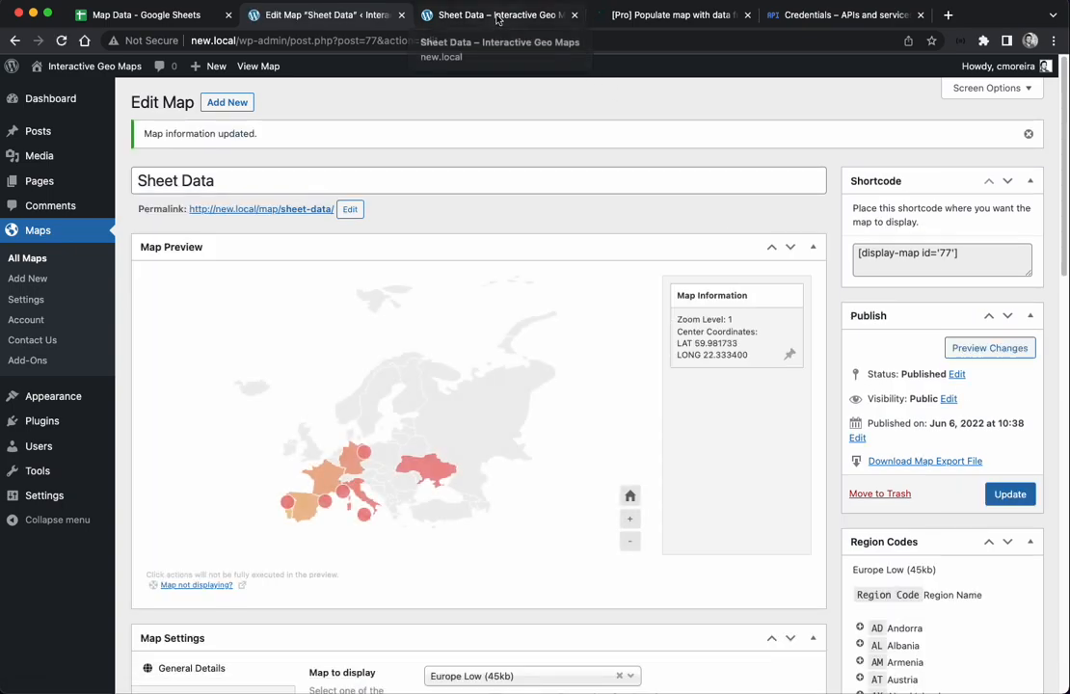
left_click(497, 17)
key("super+r")
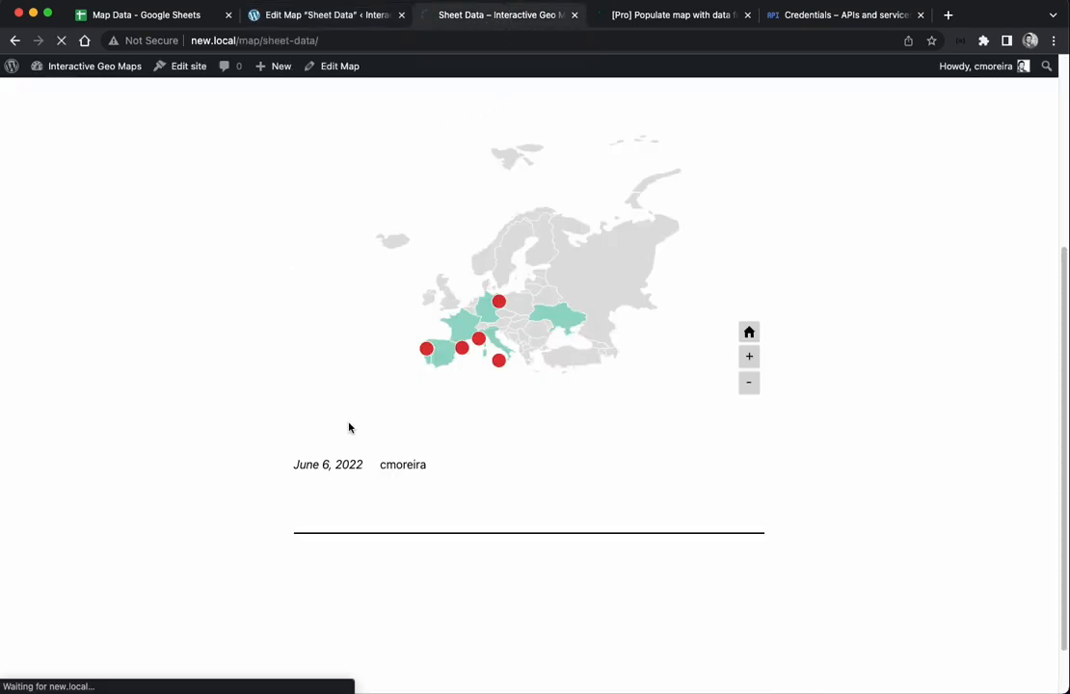
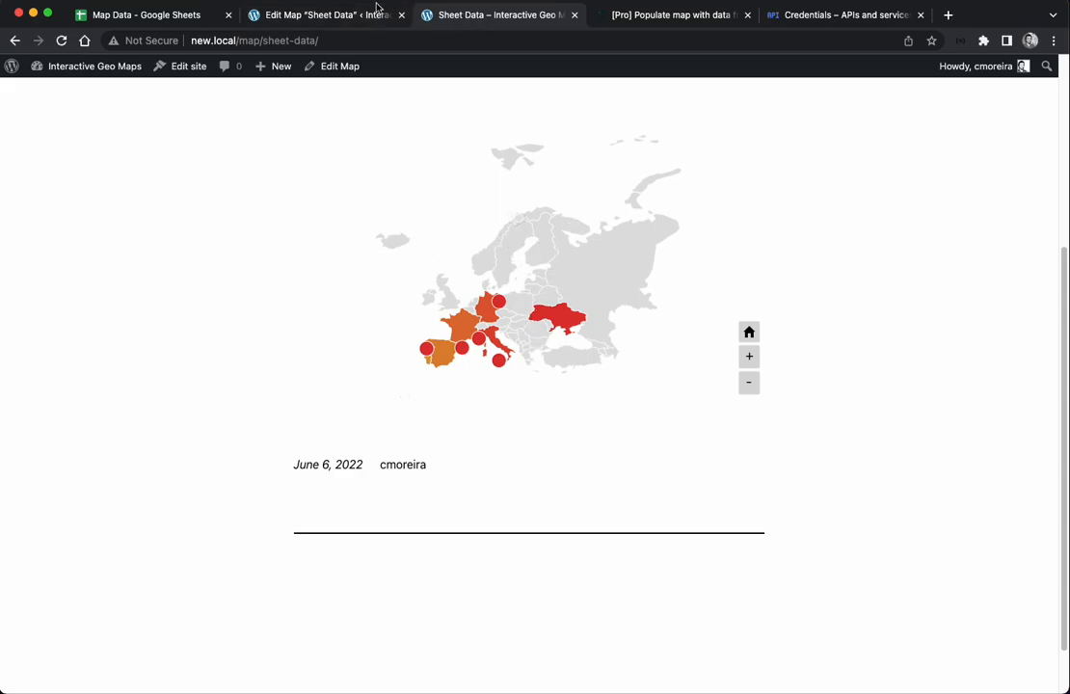
Enable the Only active setting in the map's tooltip options and update the map.
left_click(327, 15)
scroll(540, 405, "down", 10)
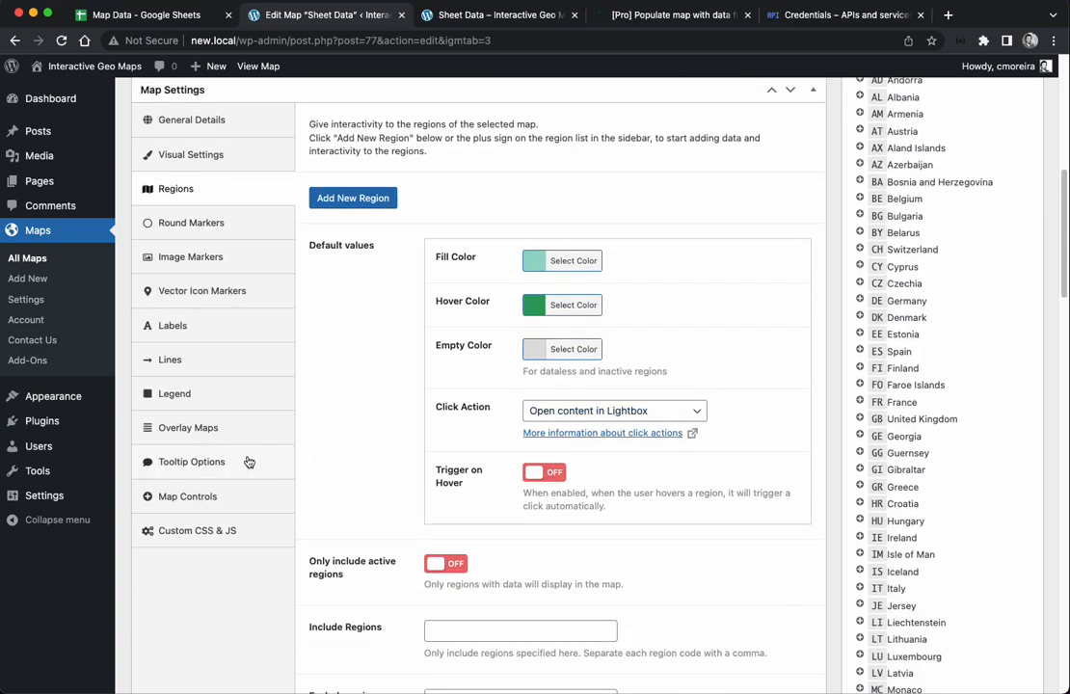
left_click(253, 461)
left_click(441, 367)
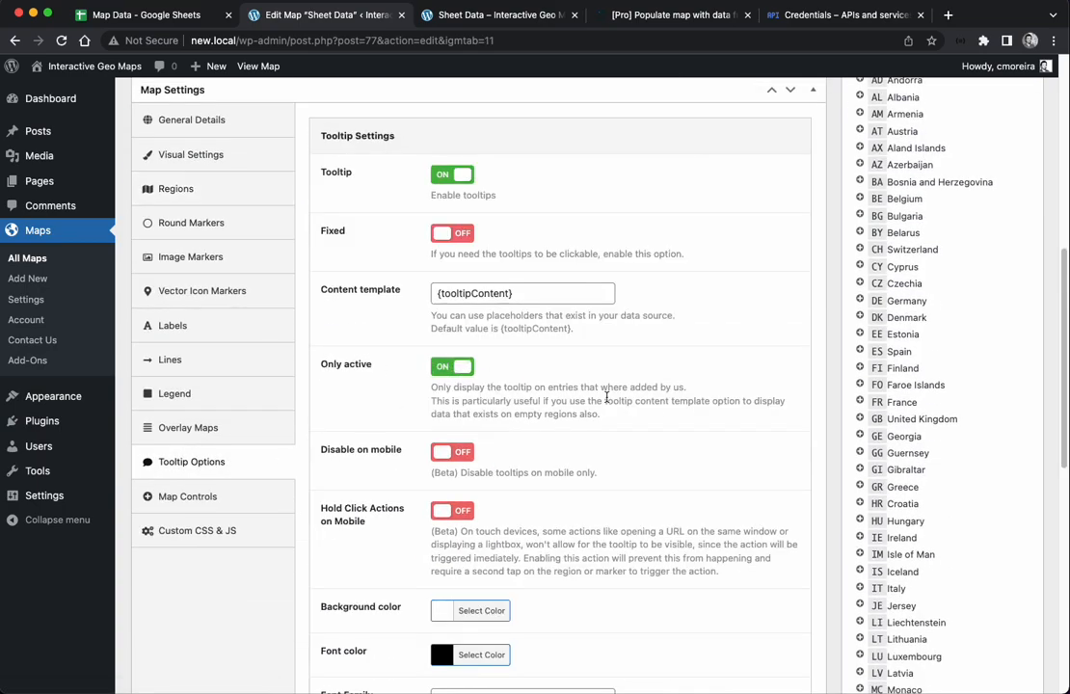
scroll(711, 442, "up", 10)
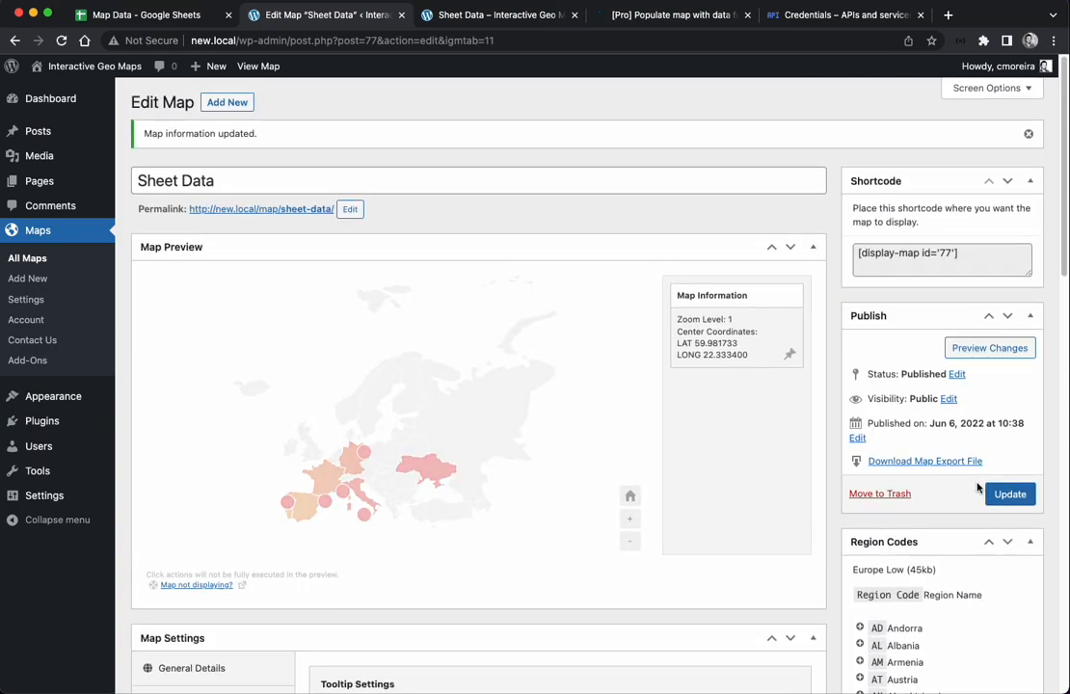
left_click(1005, 494)
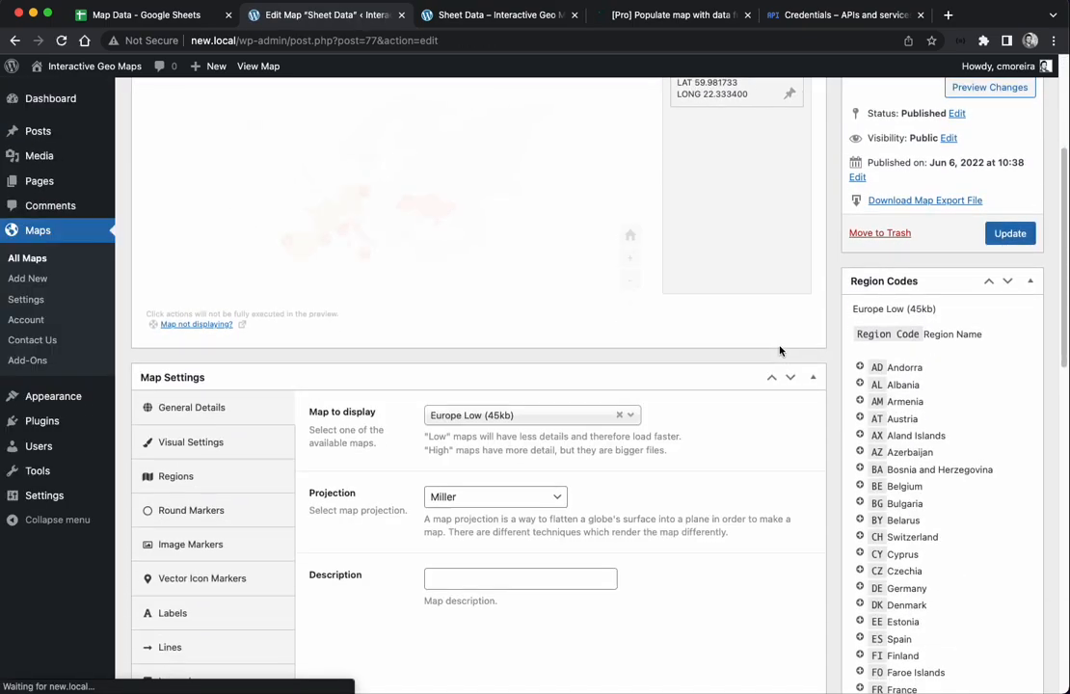
Set the Minimum Color of the regions' heat map to white (#ffffff) and check the map preview.
left_click(216, 186)
scroll(376, 429, "down", 15)
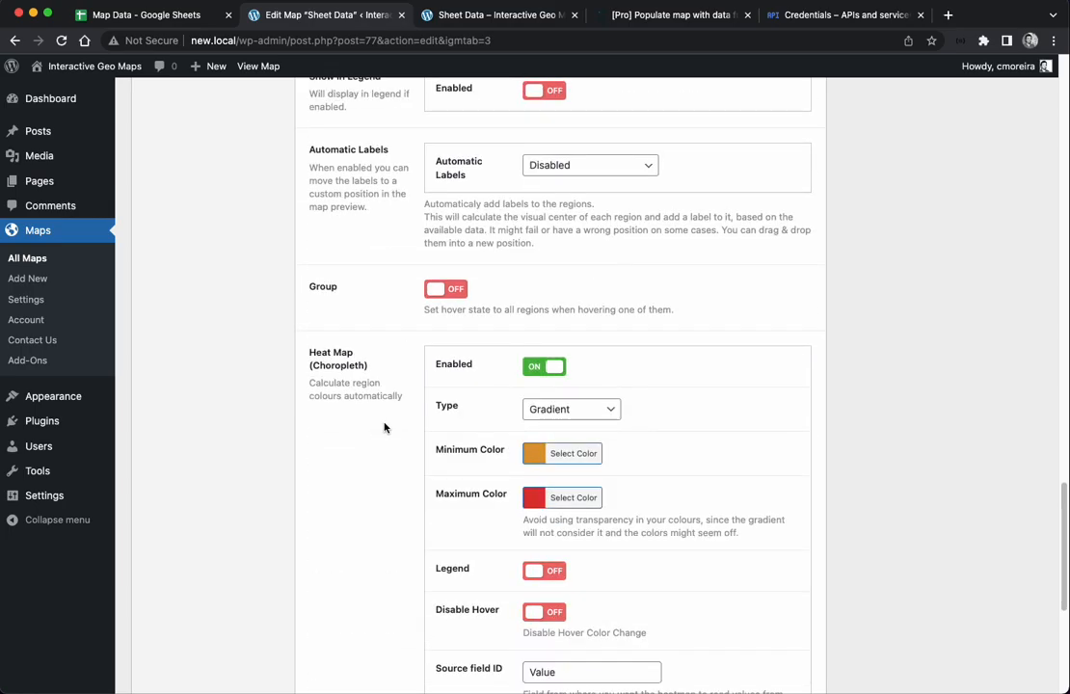
left_click(571, 453)
left_click(556, 617)
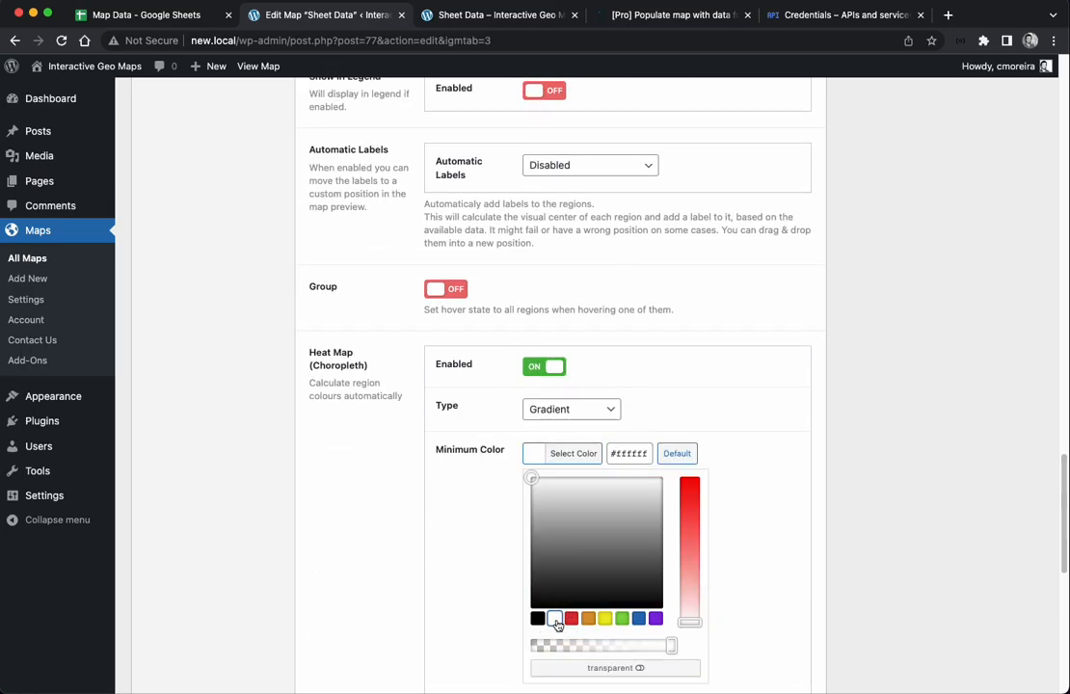
left_click(496, 522)
scroll(713, 482, "down", 10)
scroll(723, 489, "up", 15)
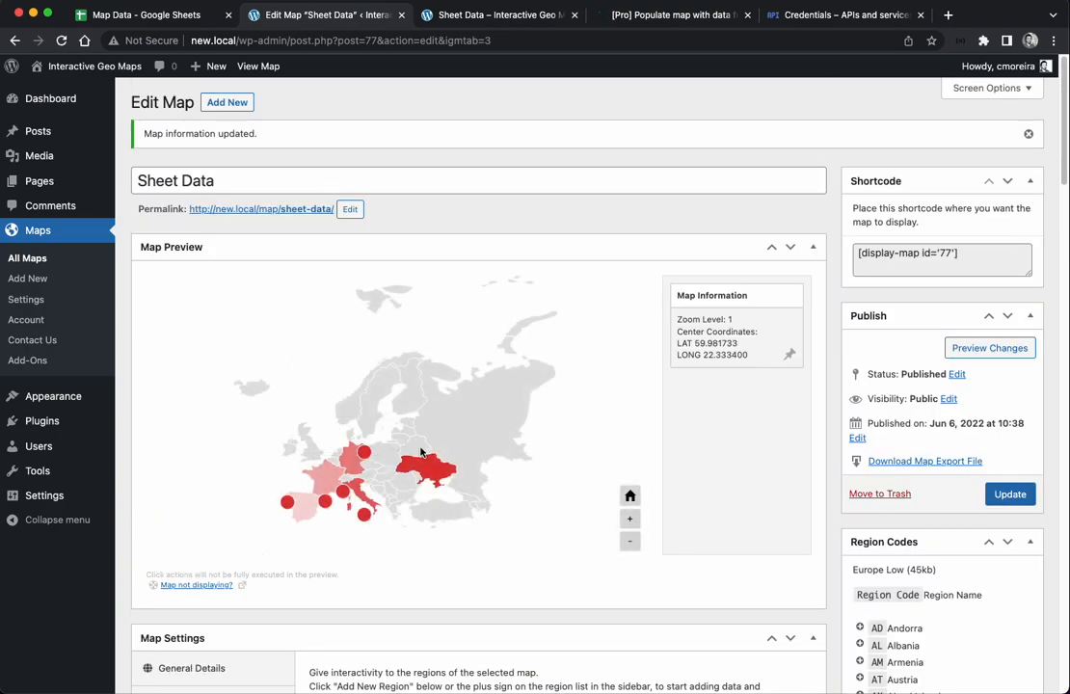
Enable the Heat Map option for the map's round markers.
scroll(773, 516, "down", 5)
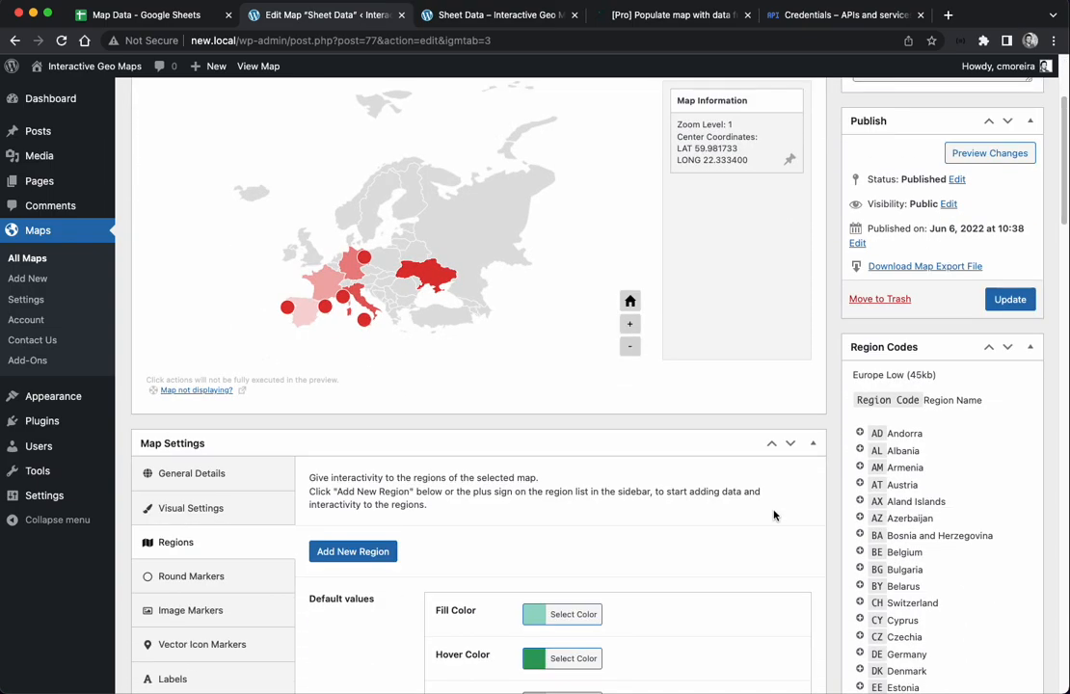
left_click(292, 457)
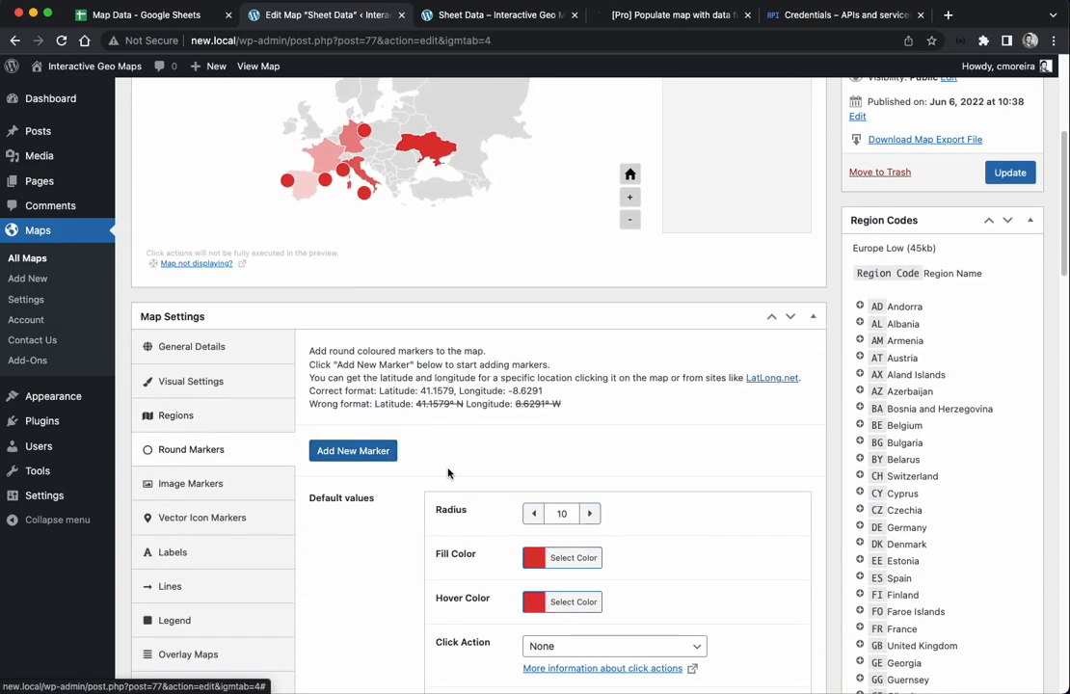
scroll(403, 473, "down", 3)
scroll(383, 464, "down", 15)
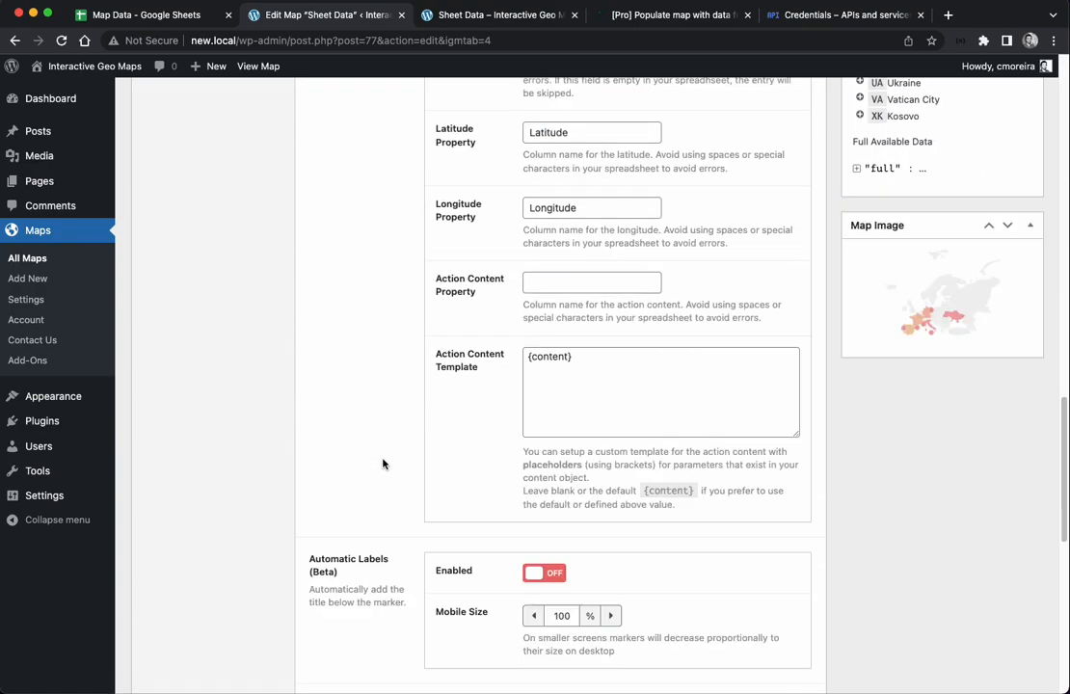
left_click(543, 187)
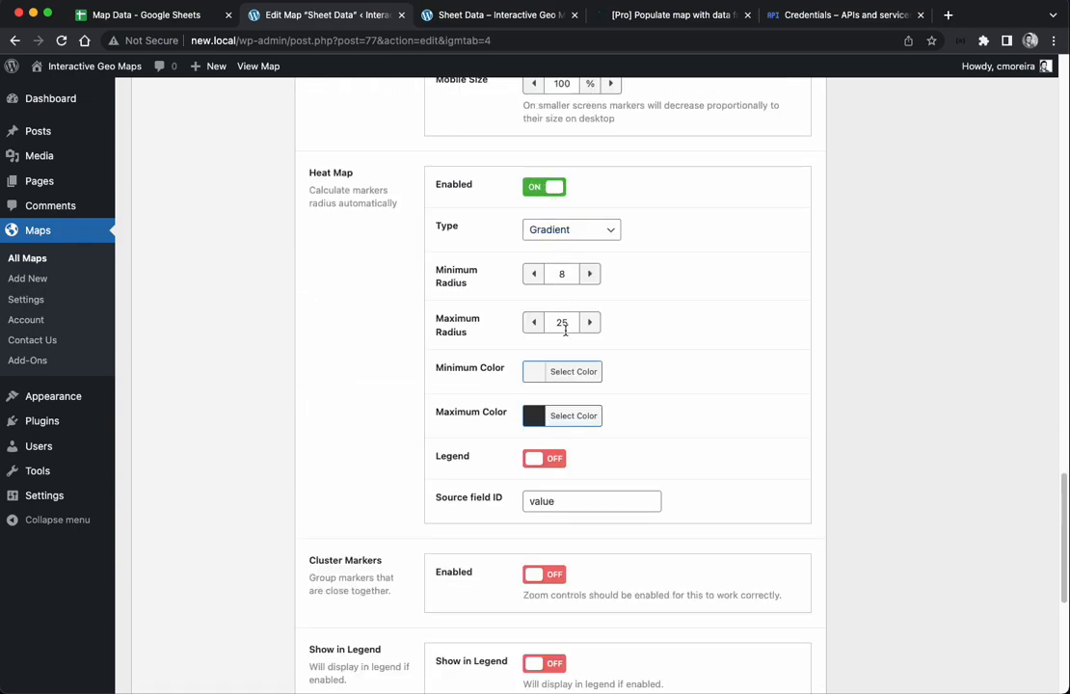
Try orange as the Maximum Color of the round markers' heat map gradient.
left_click(569, 371)
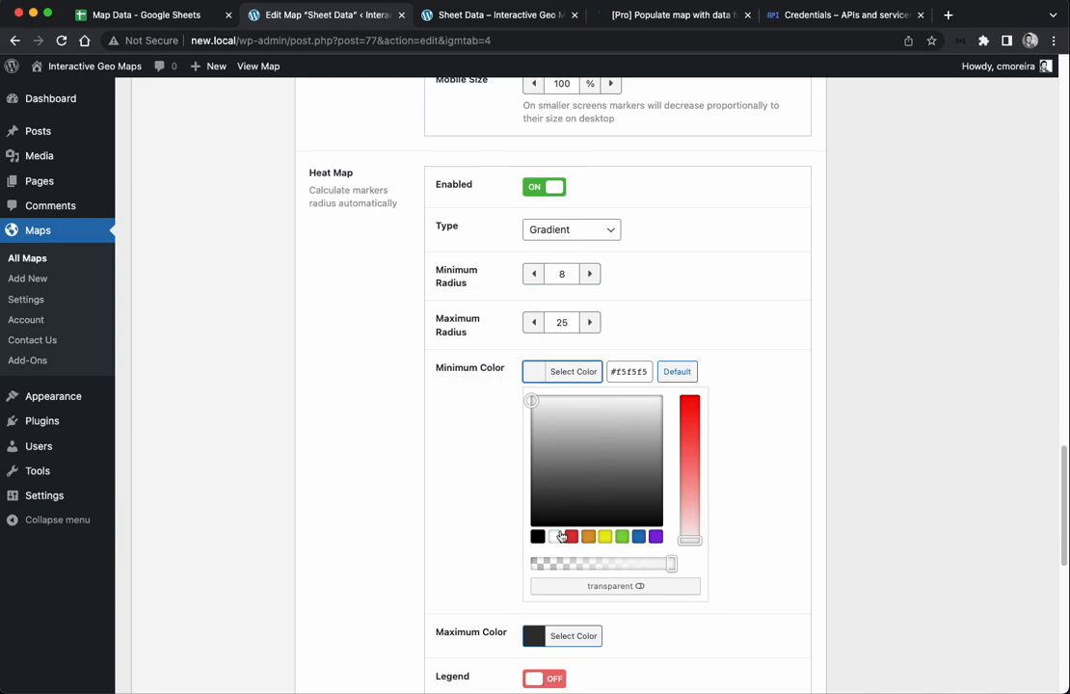
left_click(509, 410)
left_click(563, 415)
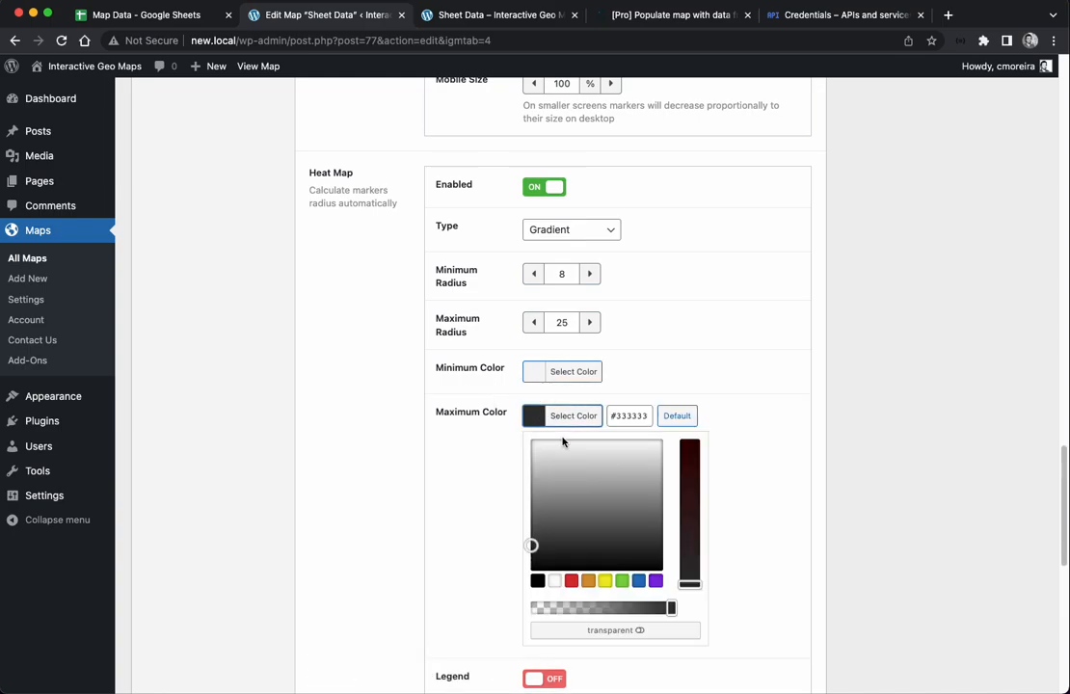
left_click(588, 580)
left_click(487, 436)
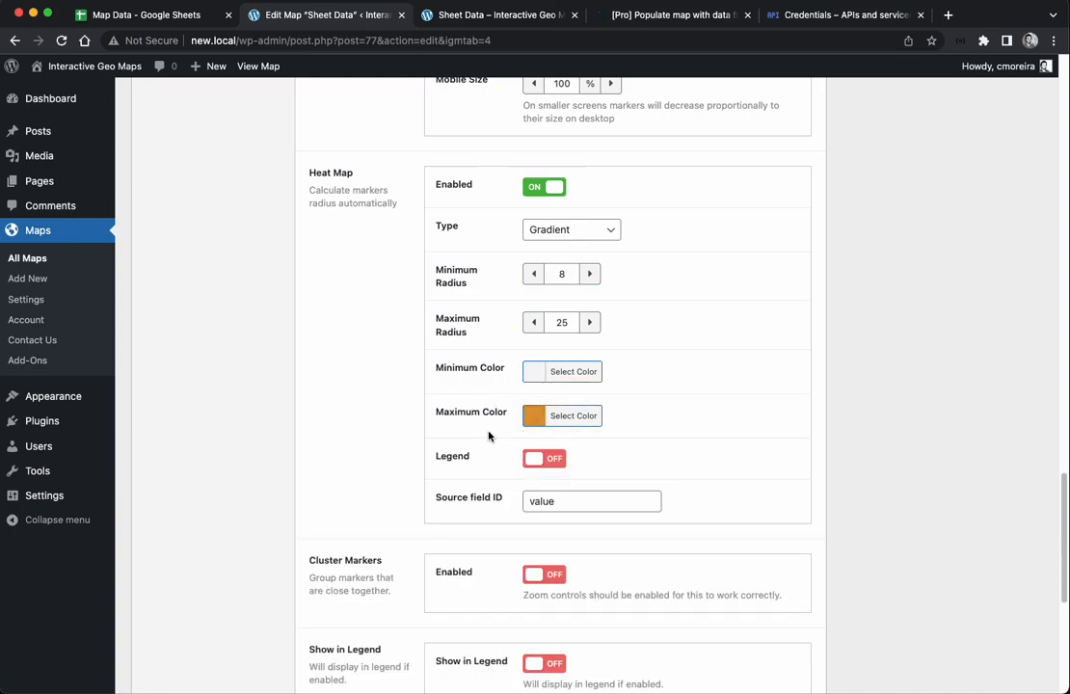
Set the Maximum Color of the round markers' heat map to blue (#1e73be).
left_click(545, 423)
left_click(638, 581)
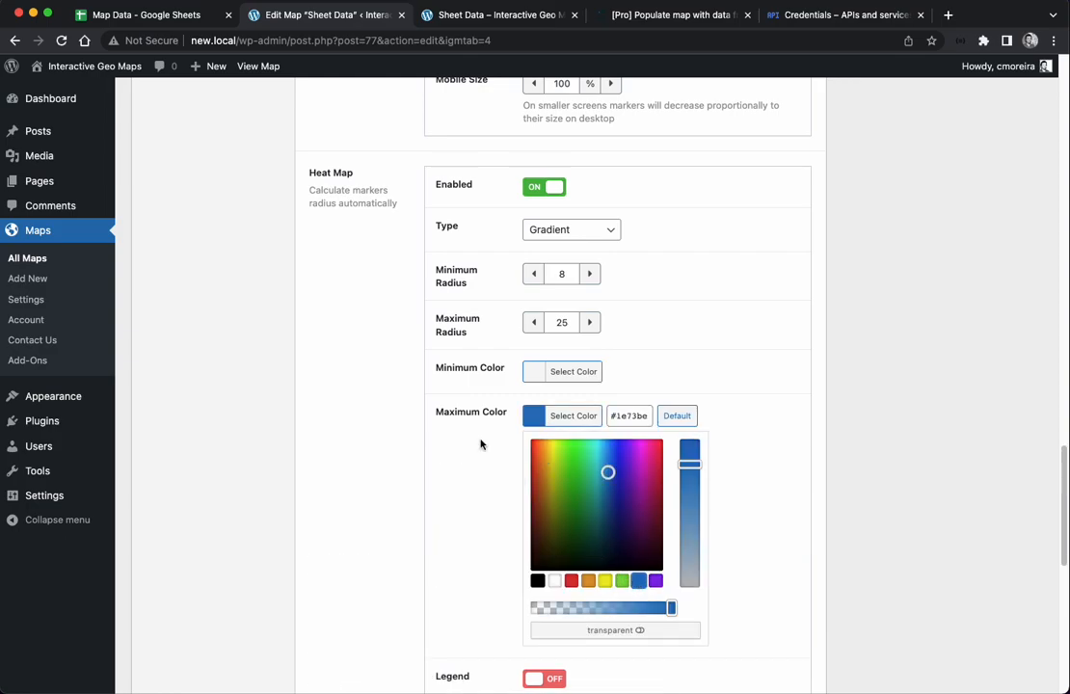
left_click(484, 425)
Set the marker heat map's Source field ID to Value, matching the column header in the Markers sheet, and check the preview.
left_click(453, 500)
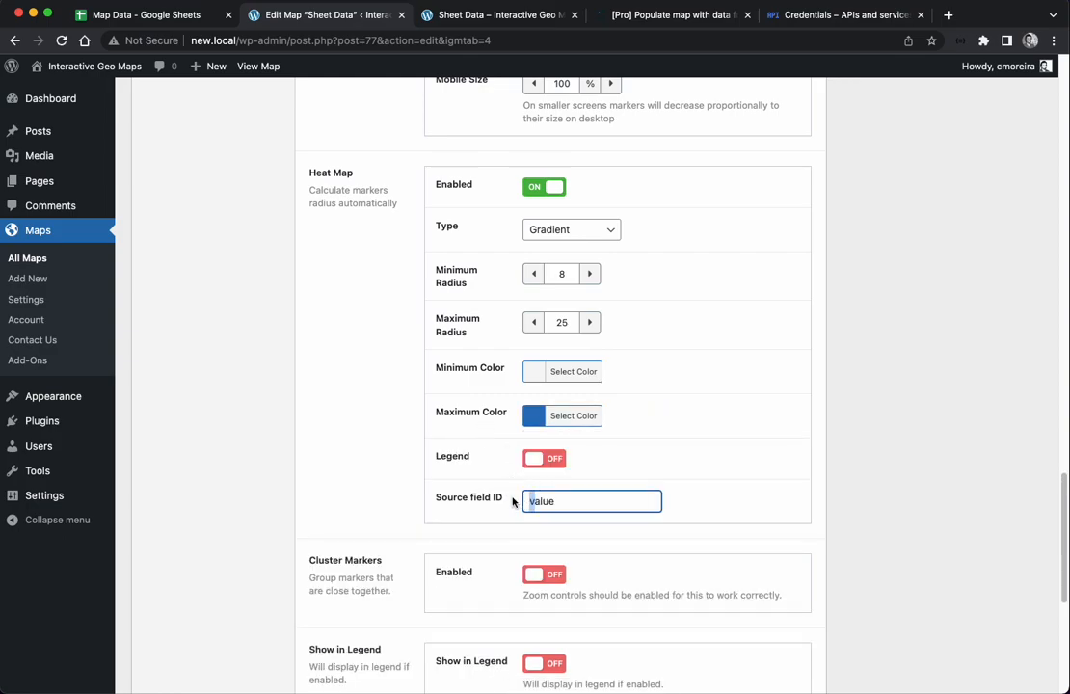
left_click(176, 16)
left_click(189, 678)
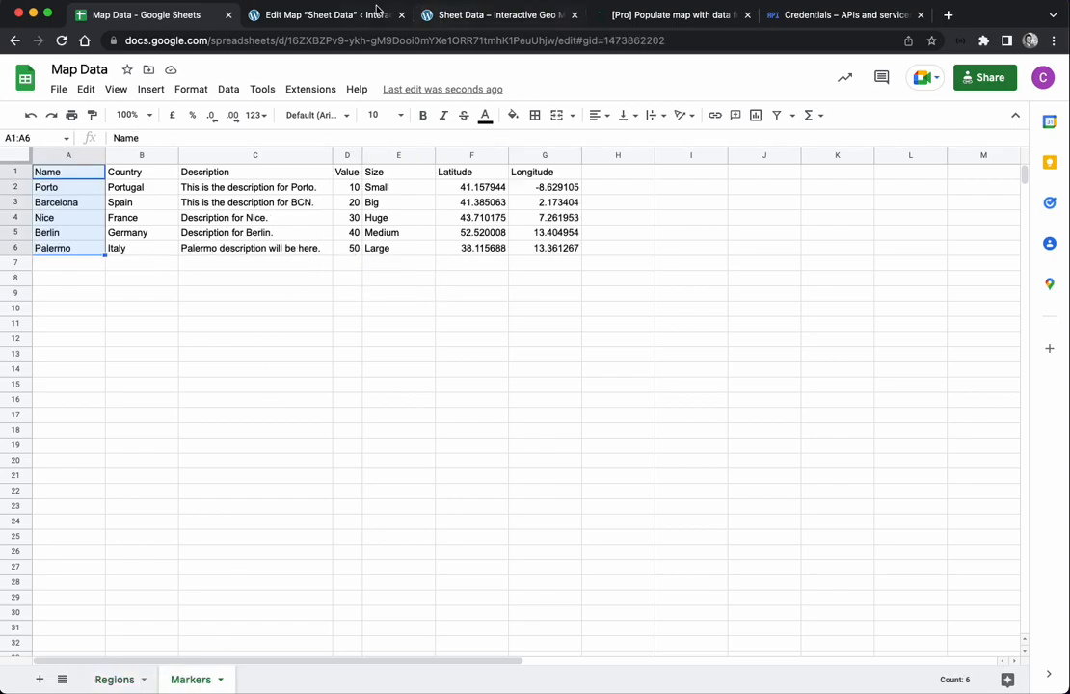
left_click(332, 11)
type("Value")
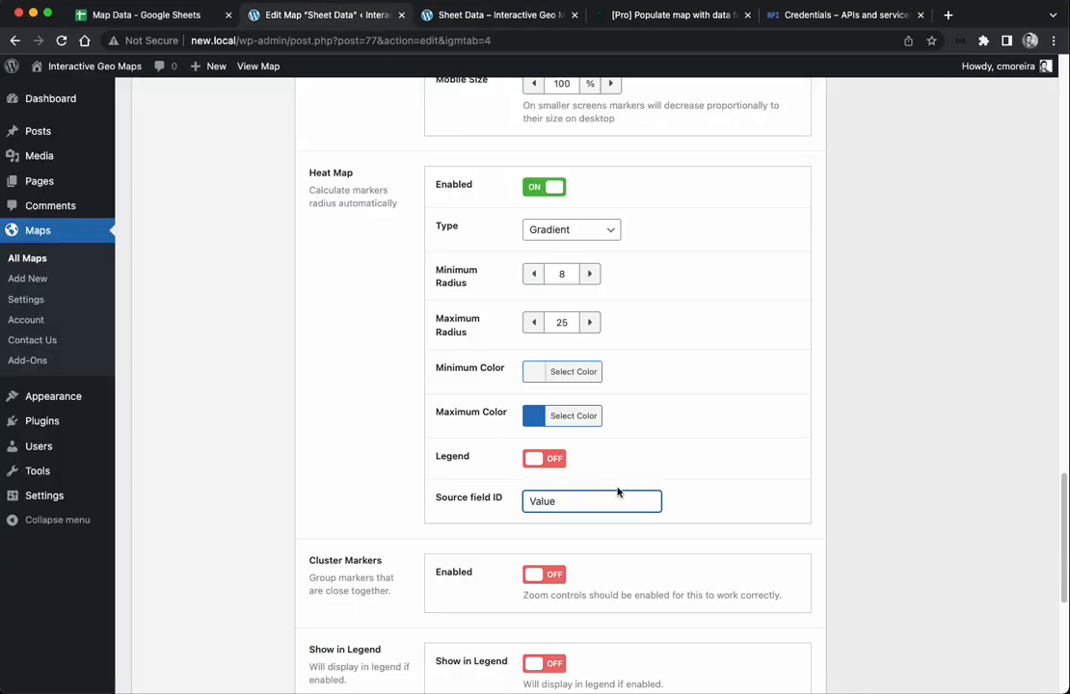
scroll(709, 477, "up", 10)
scroll(709, 463, "up", 15)
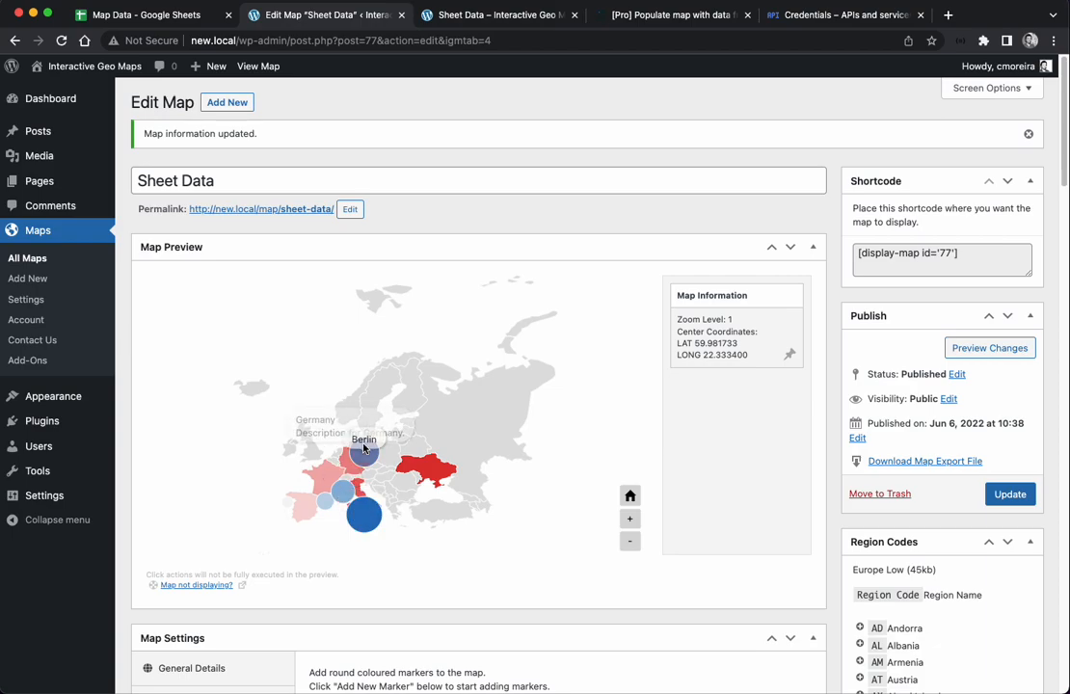
Save the map with its marker heat map and reload the public page to check the result.
left_click(1012, 495)
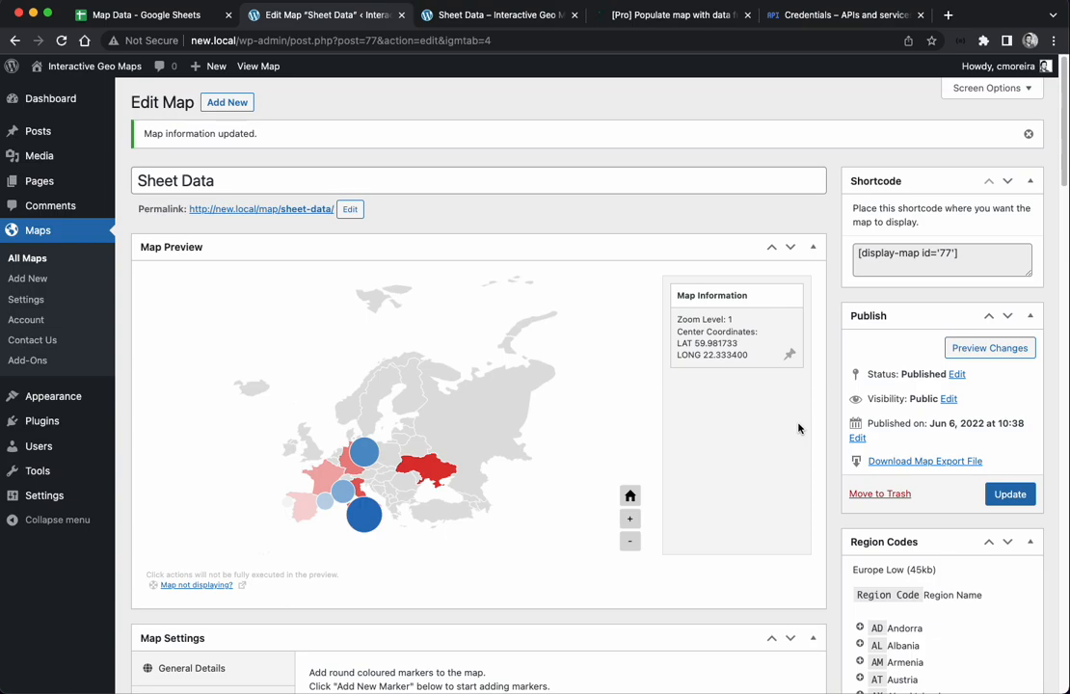
left_click(424, 17)
key("super+r")
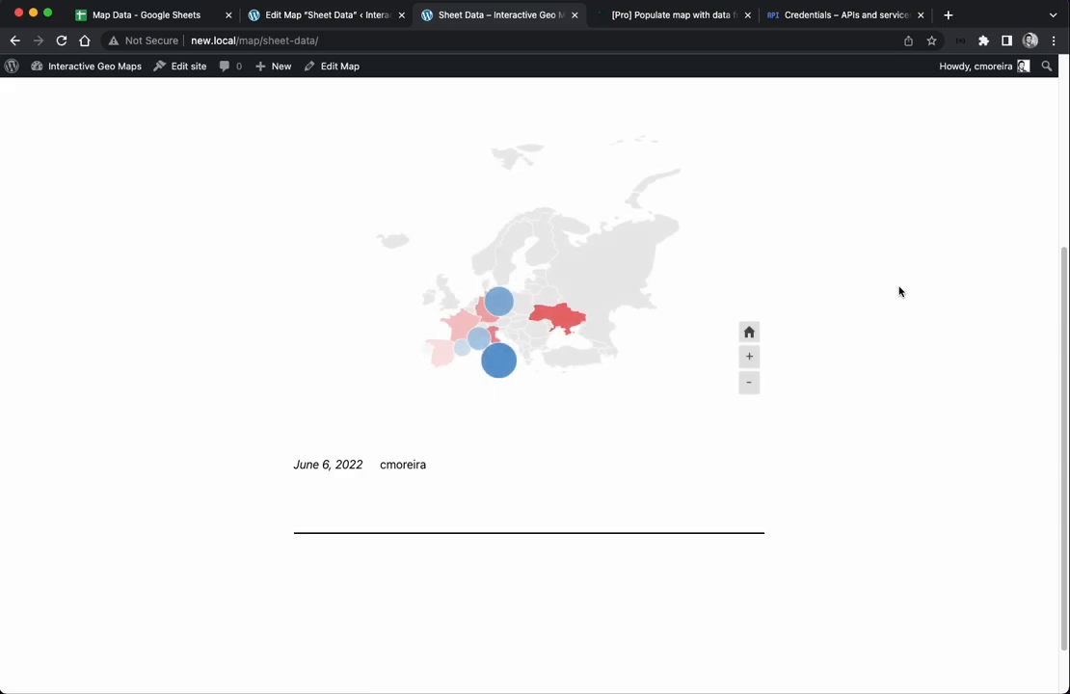
left_click(819, 14)
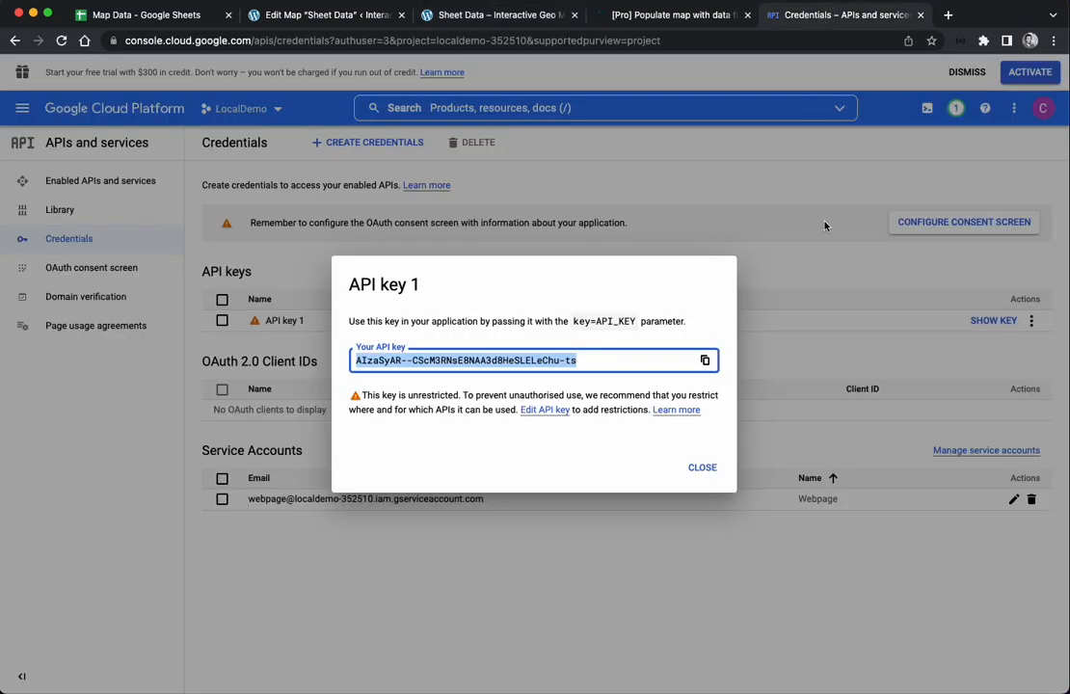
left_click(291, 14)
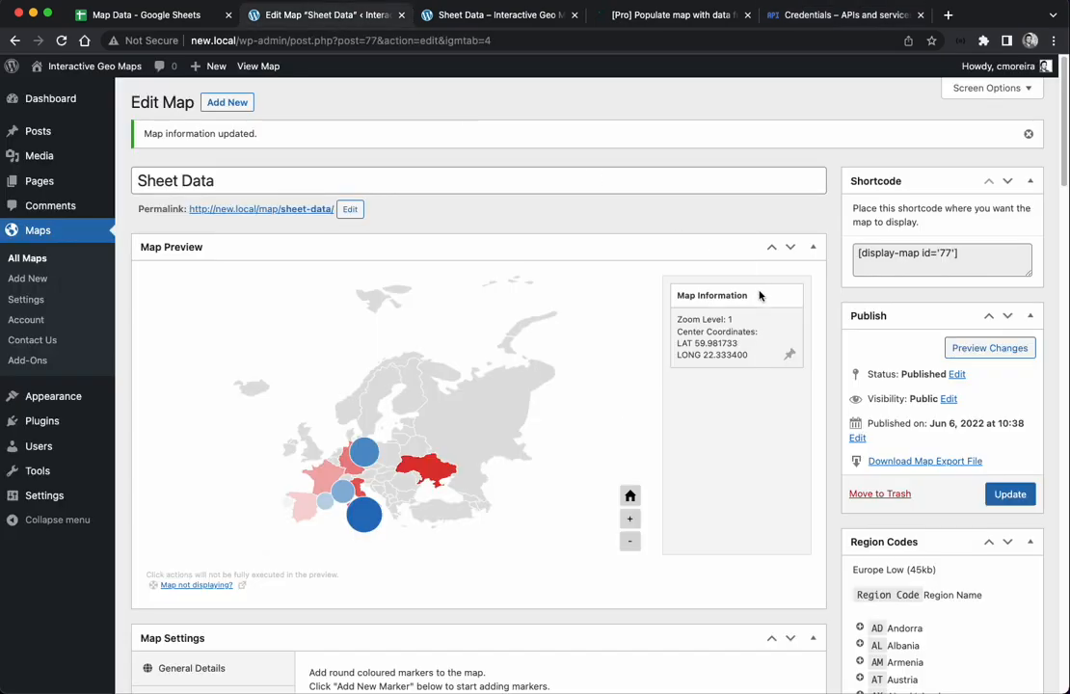
scroll(786, 385, "down", 5)
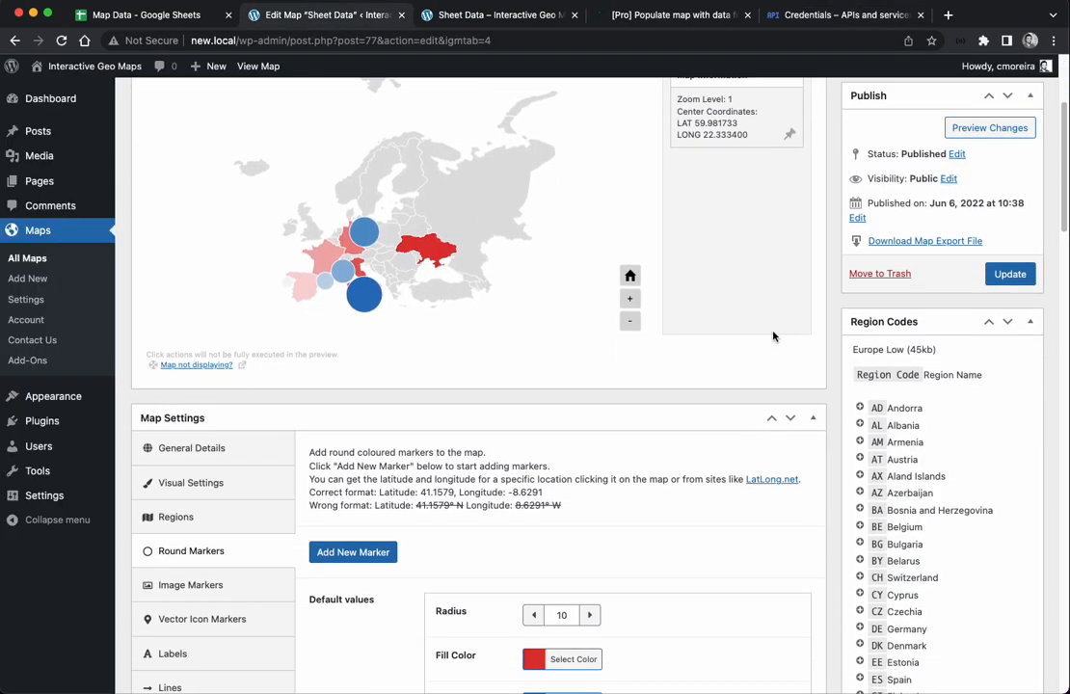